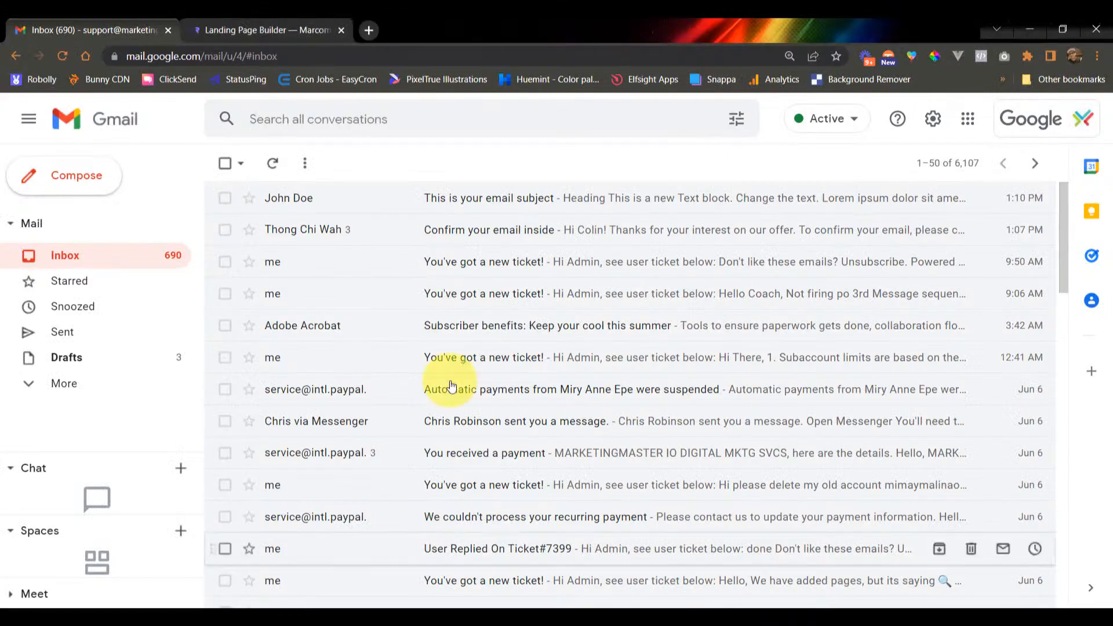
Switch to the Landing Page Builder and open a preview of the My Optin landing page.
click(261, 31)
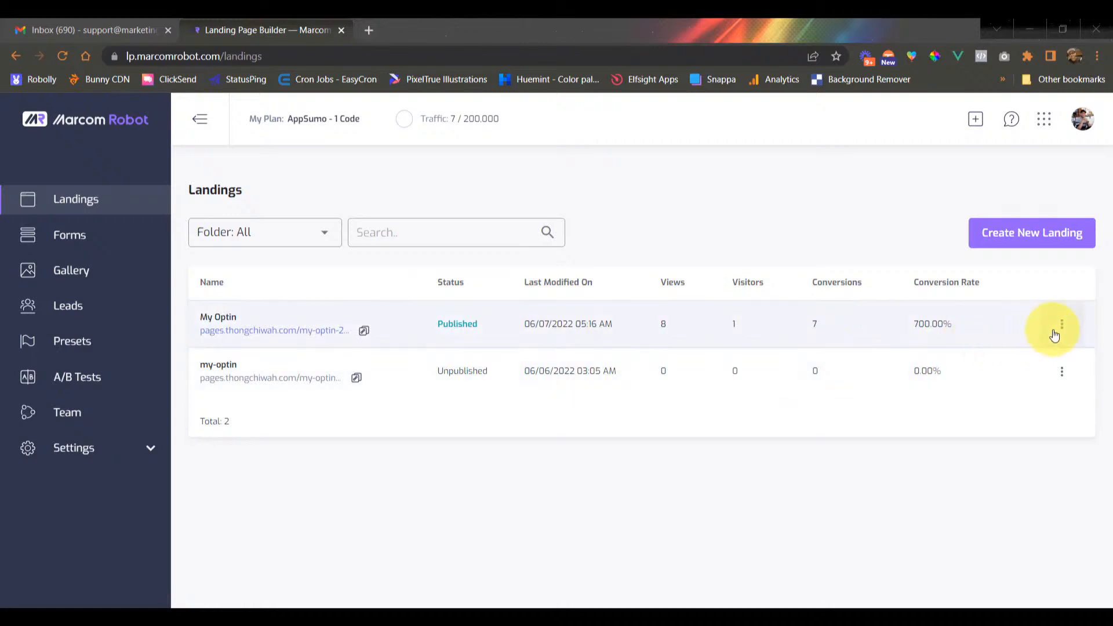
click(1061, 324)
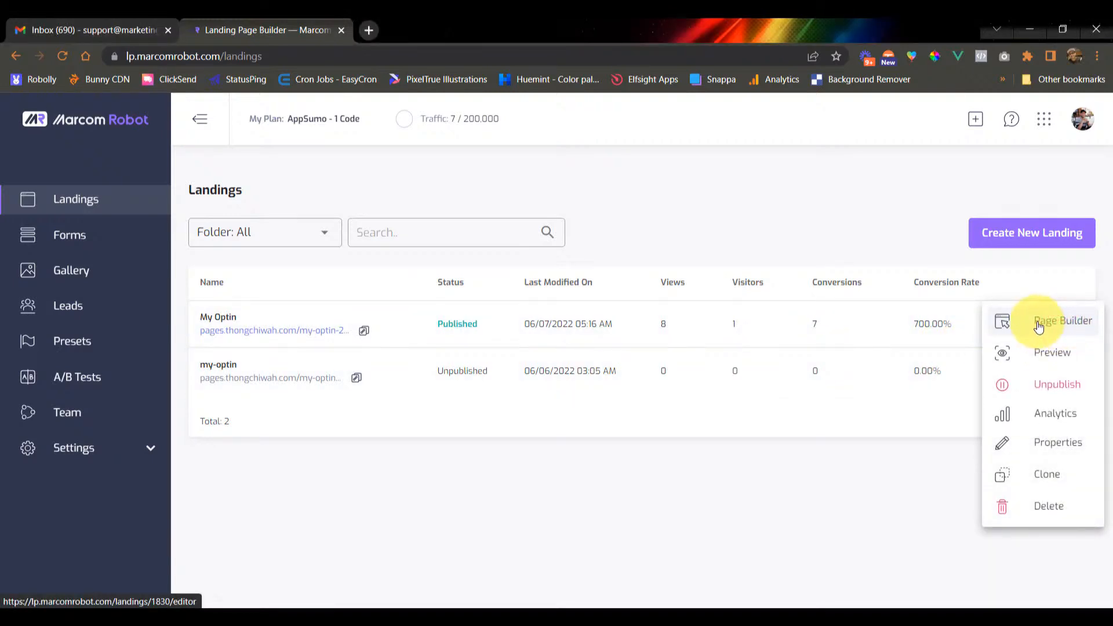
click(1036, 360)
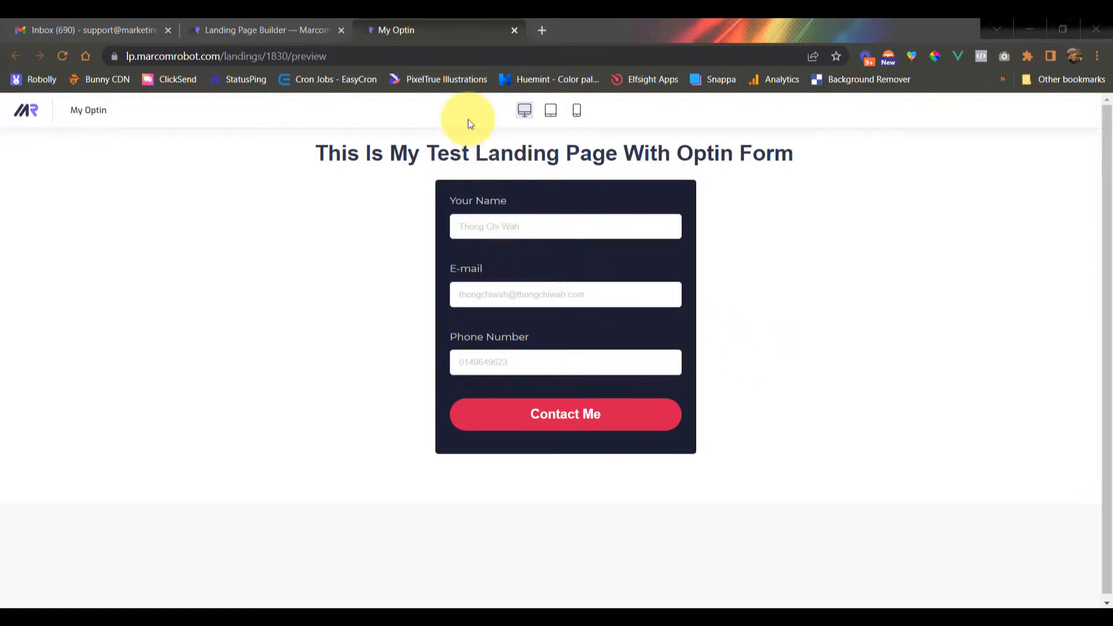
Copy the My Optin page's public link, open the published page with it and look over the name and e-mail fields.
click(284, 30)
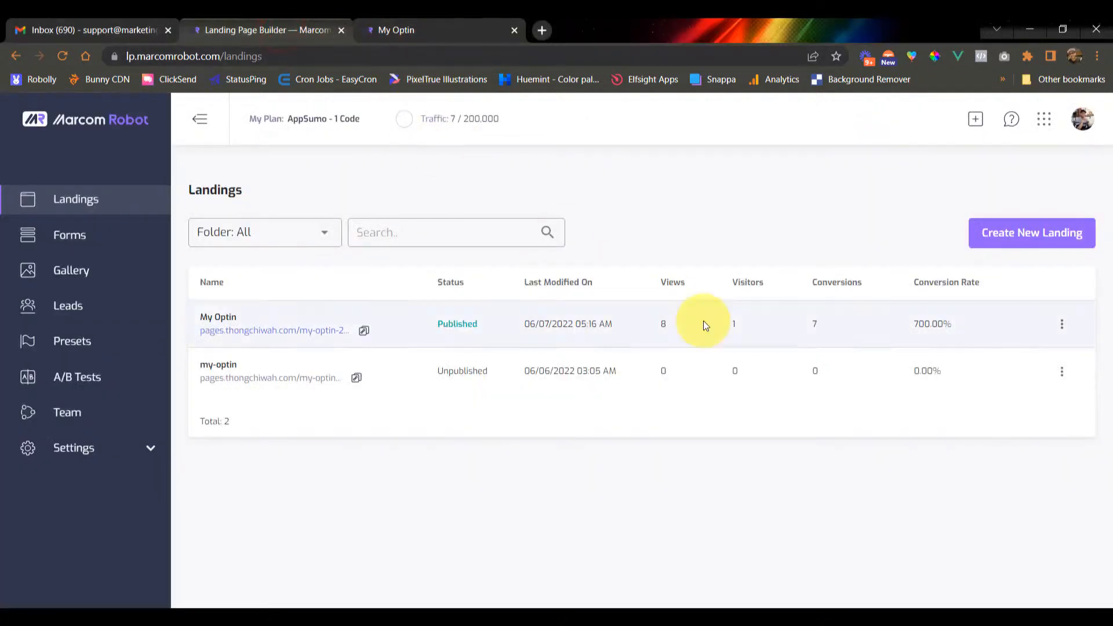
click(1061, 323)
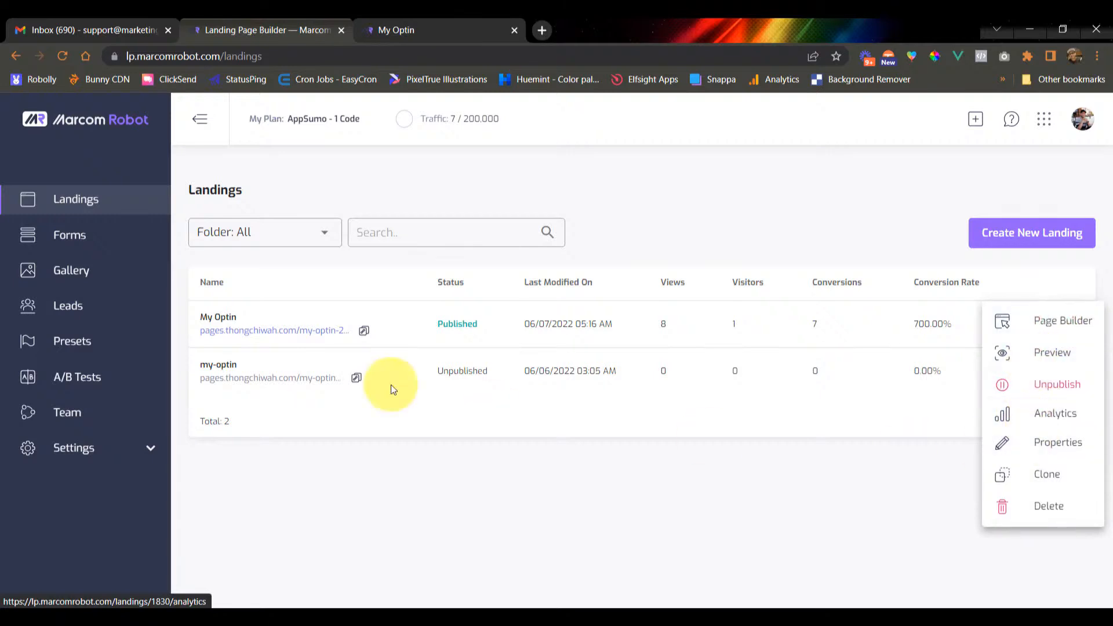
click(363, 331)
click(442, 29)
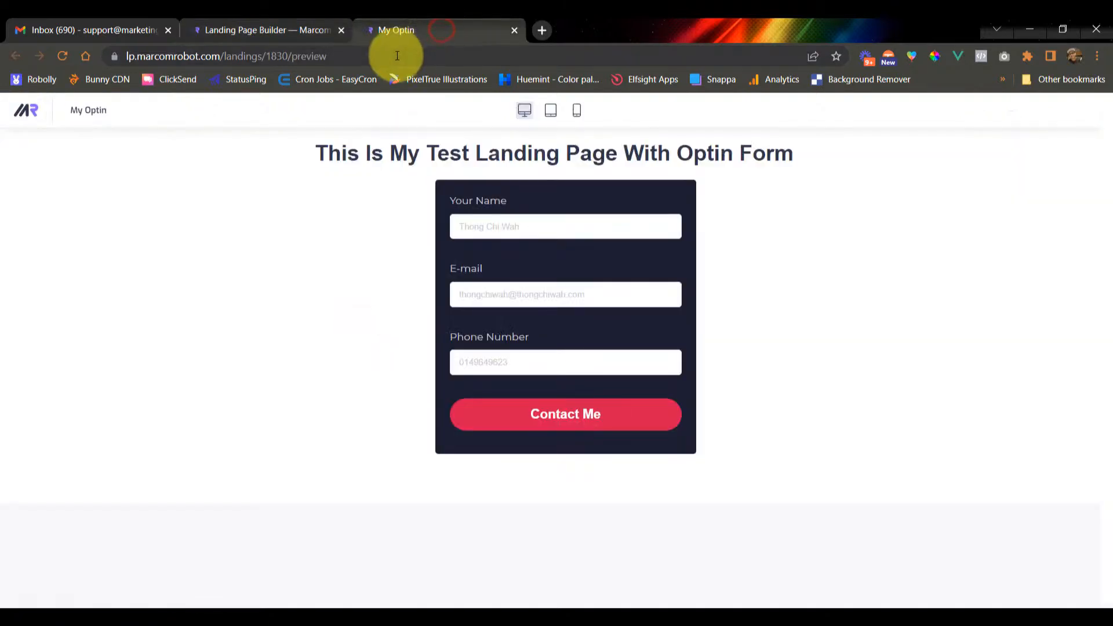
click(397, 56)
key(ctrl+v)
key(Return)
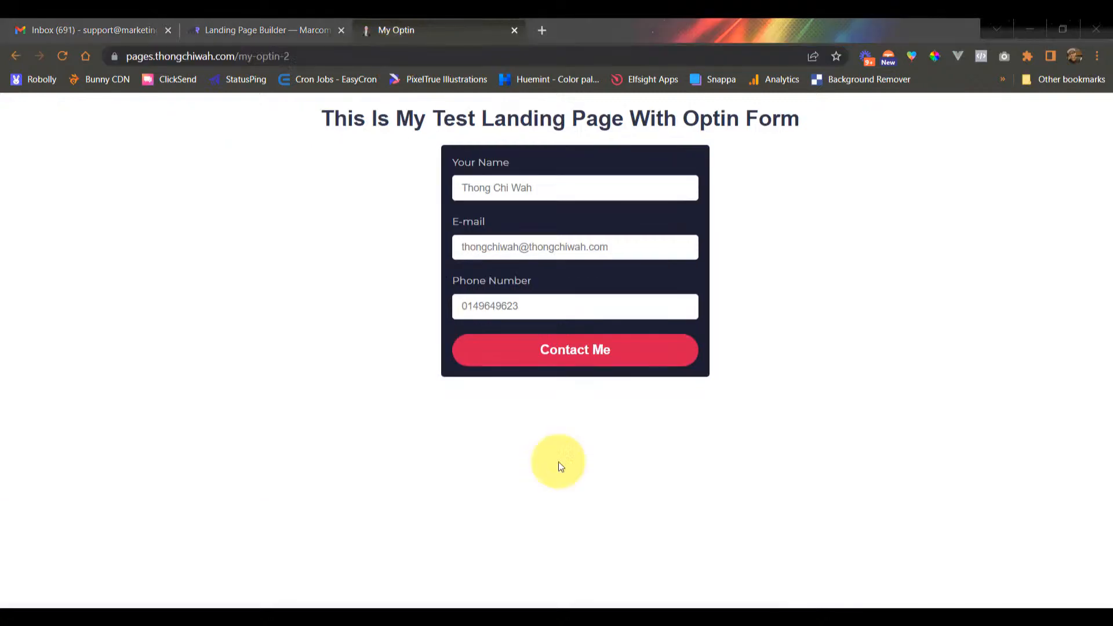
click(513, 184)
click(472, 246)
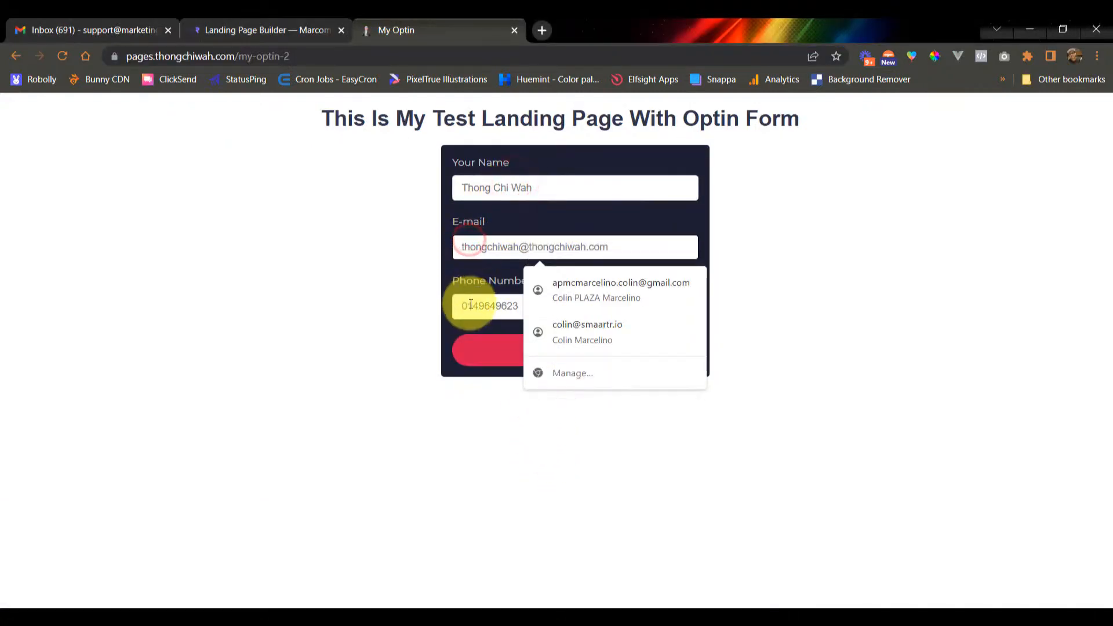
click(342, 307)
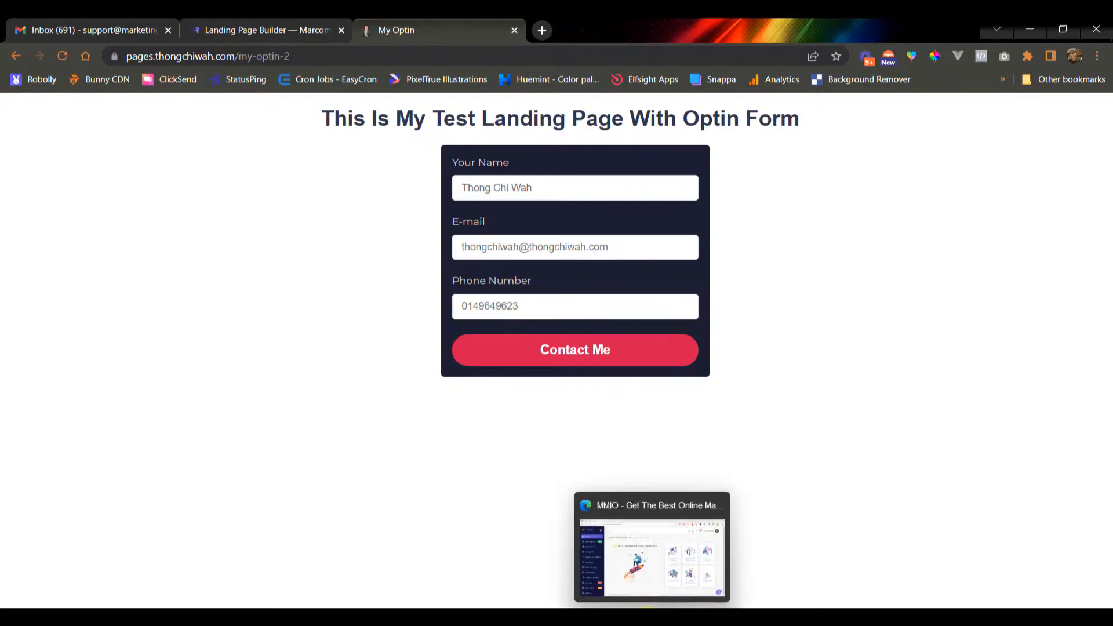
Switch to the MMIO dashboard in the other browser and open Contact Books.
click(647, 617)
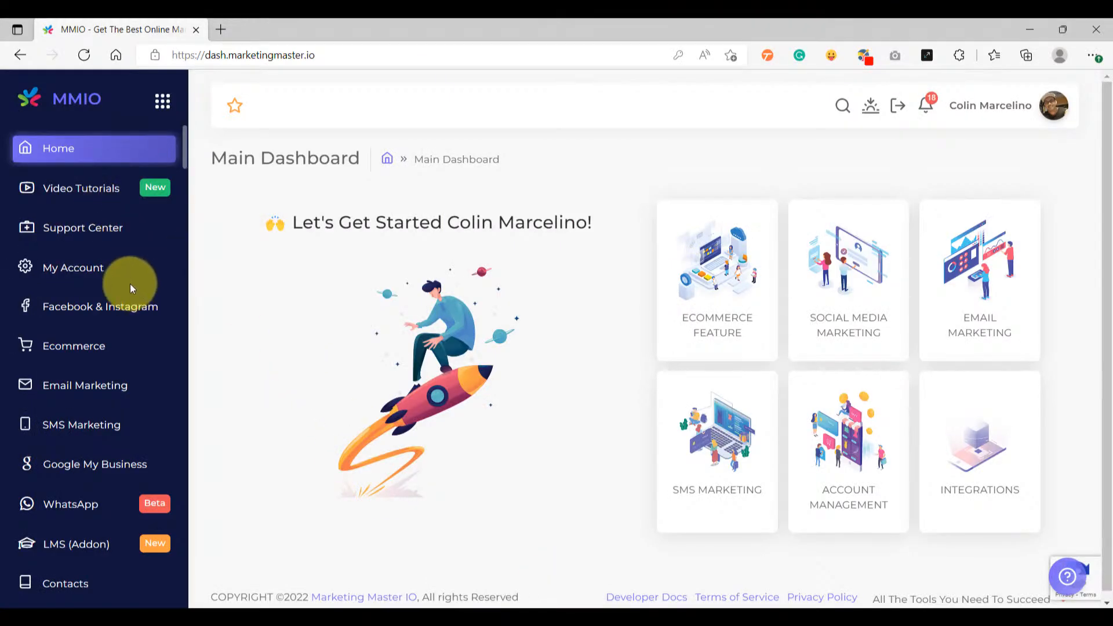
scroll(122, 285, down, 3)
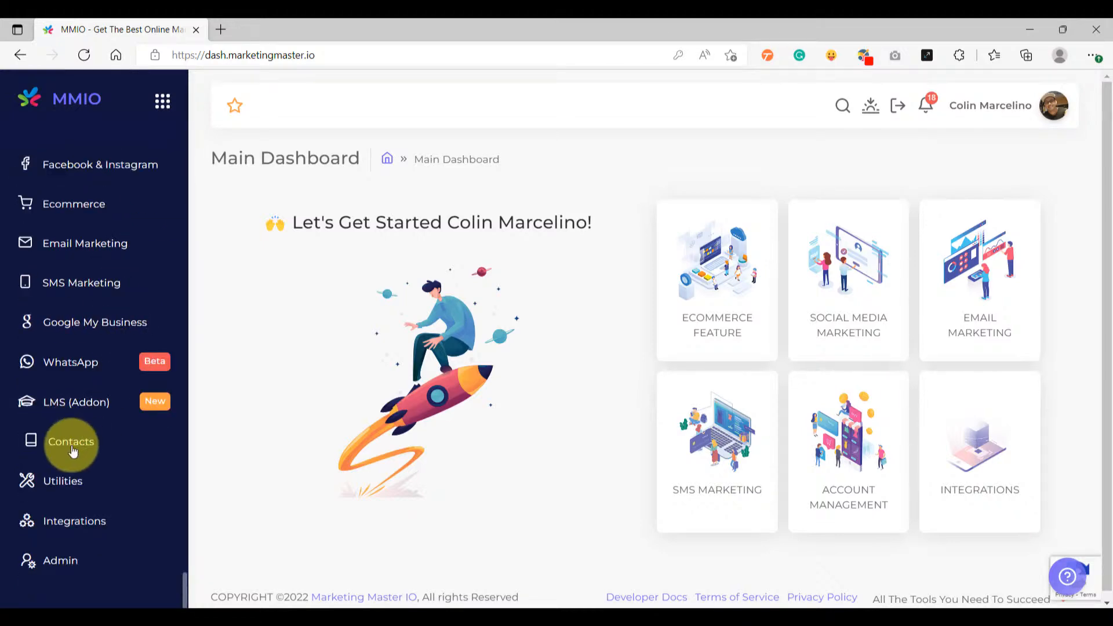
click(72, 451)
click(272, 471)
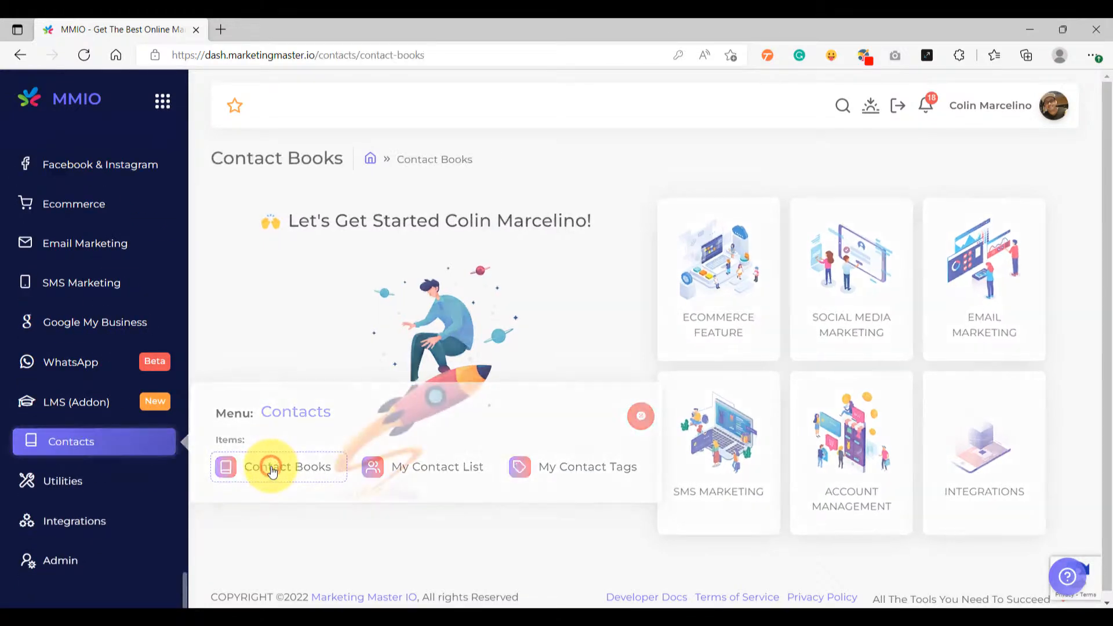
Add a new contact book named "Testing Contact Book 1" and submit it.
click(331, 255)
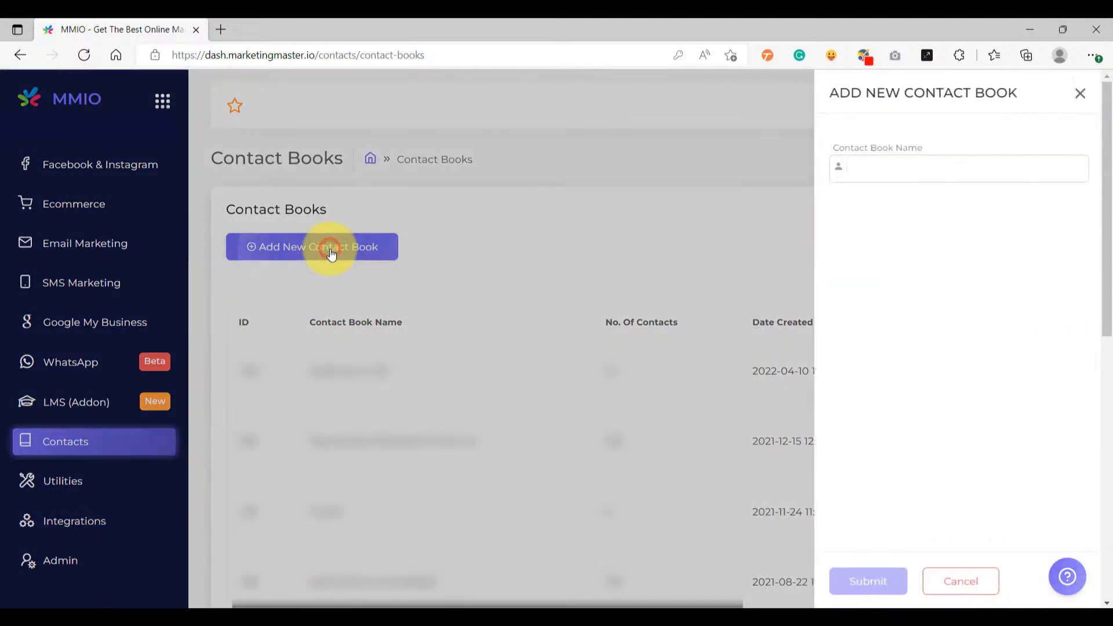
click(904, 164)
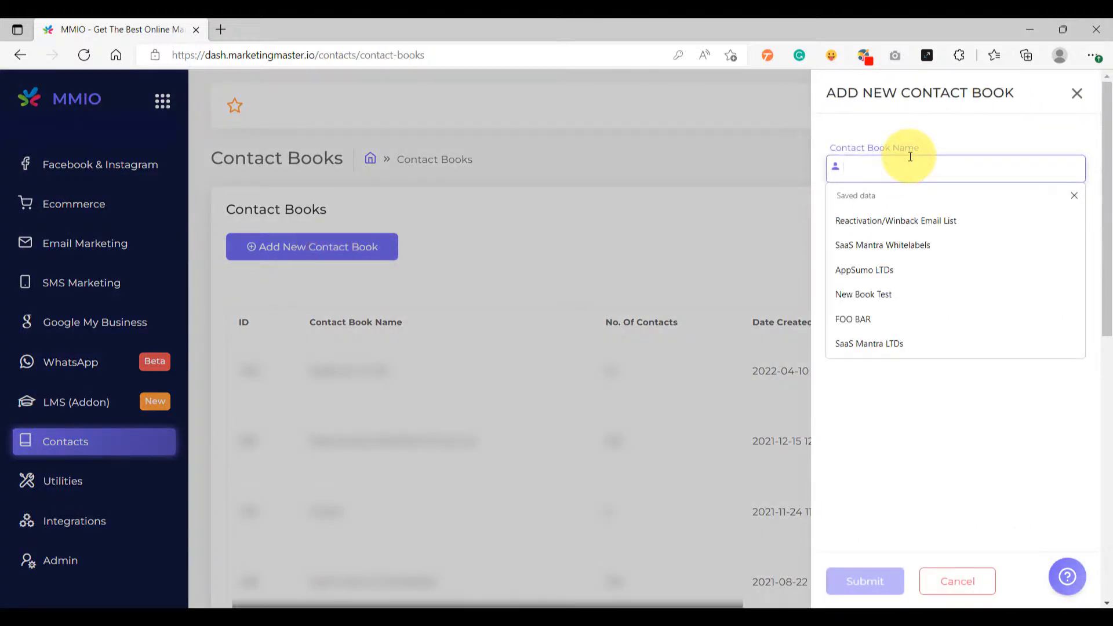
text(Testing Contact Book 1)
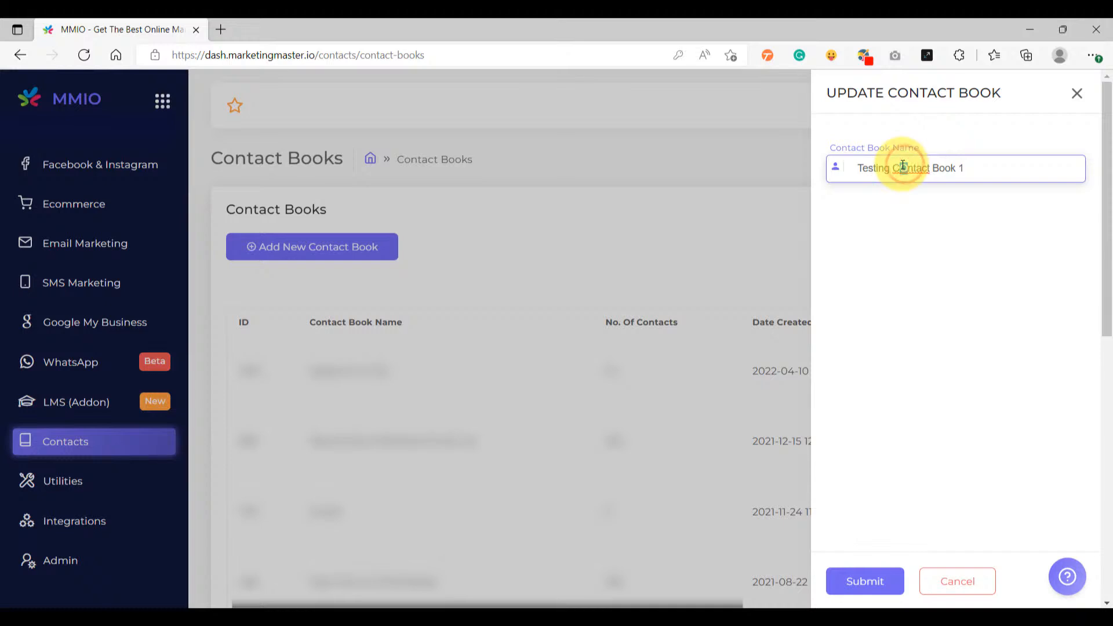
click(988, 169)
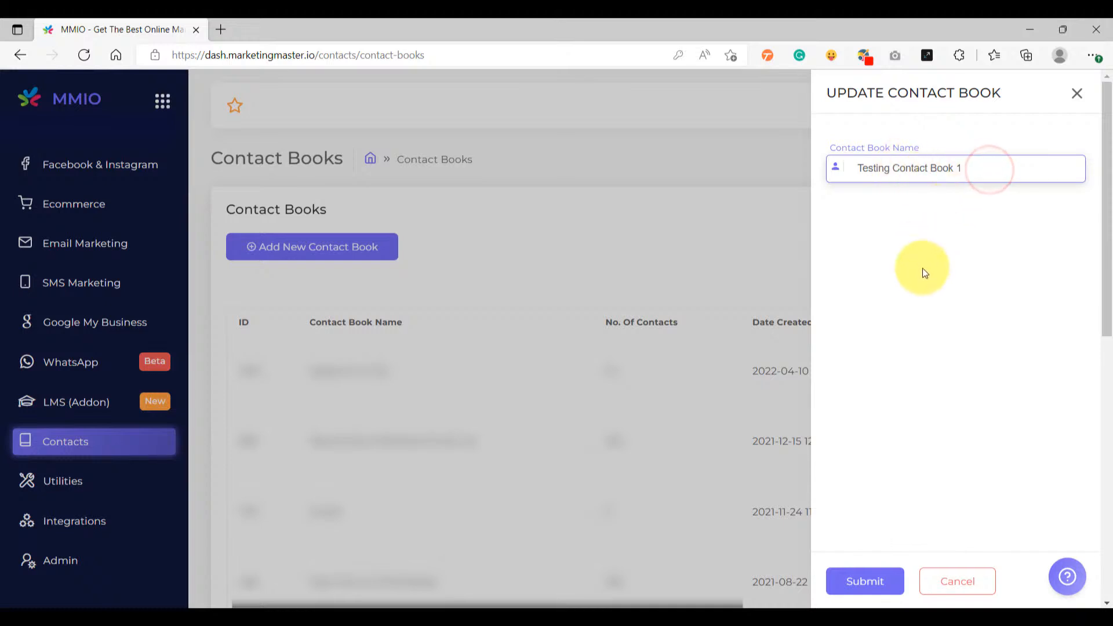
click(852, 593)
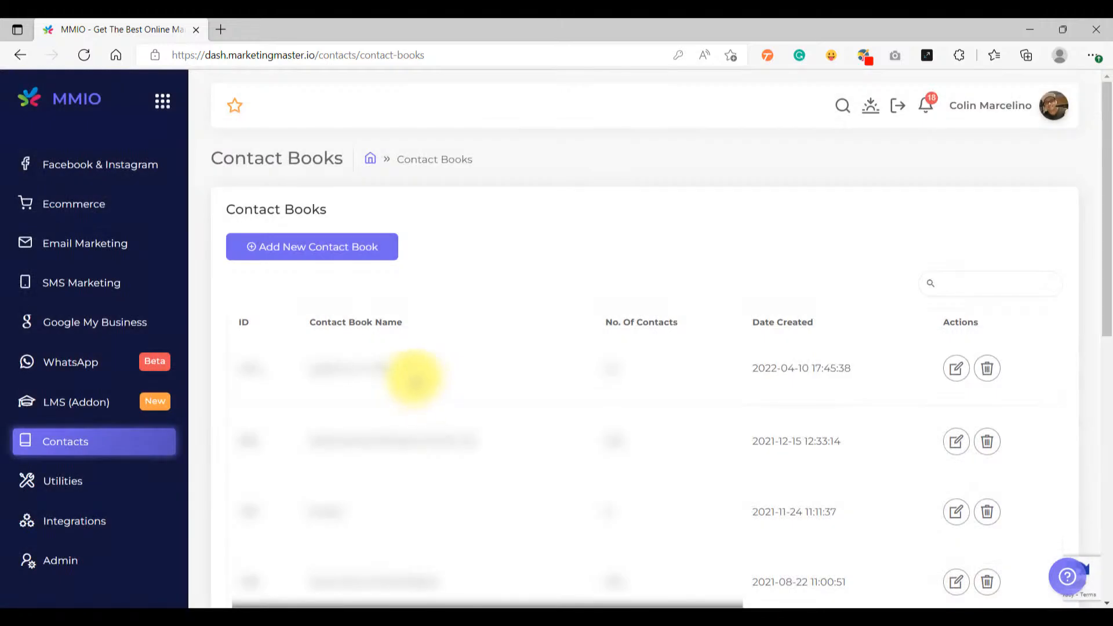
Examine the ID and name of the newly added contact book in the list.
drag(457, 374, 307, 371)
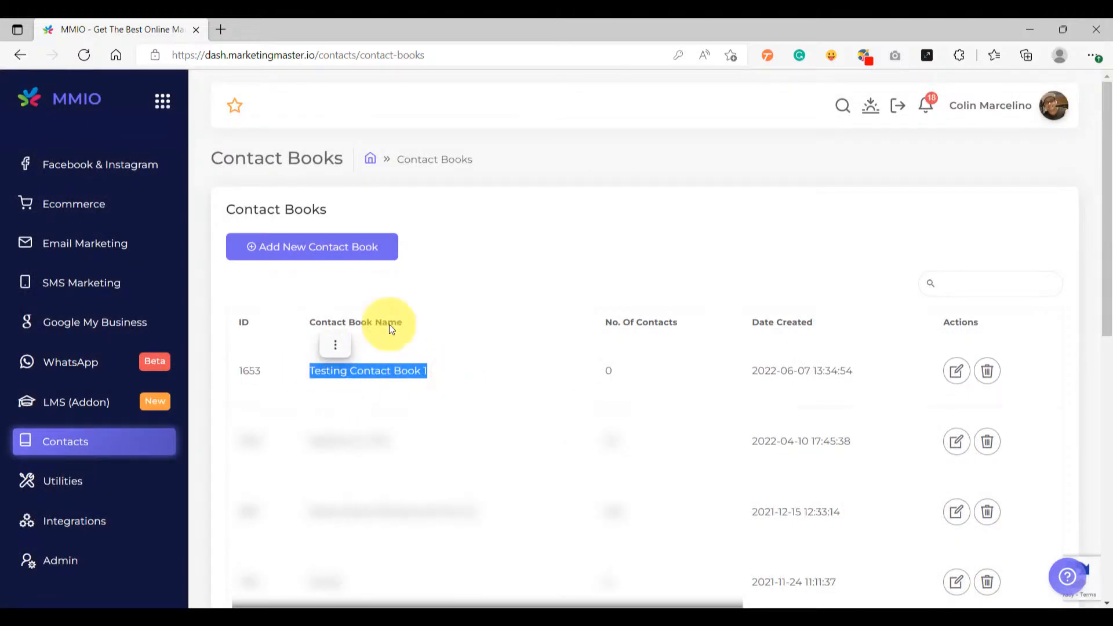
double_click(249, 371)
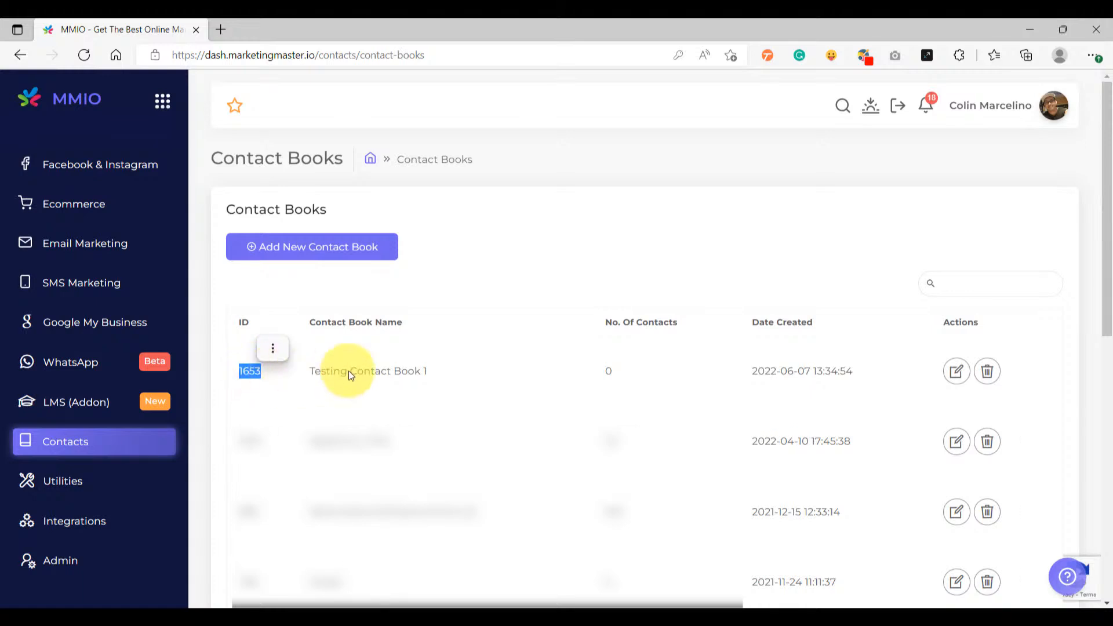
drag(308, 372, 454, 373)
click(256, 368)
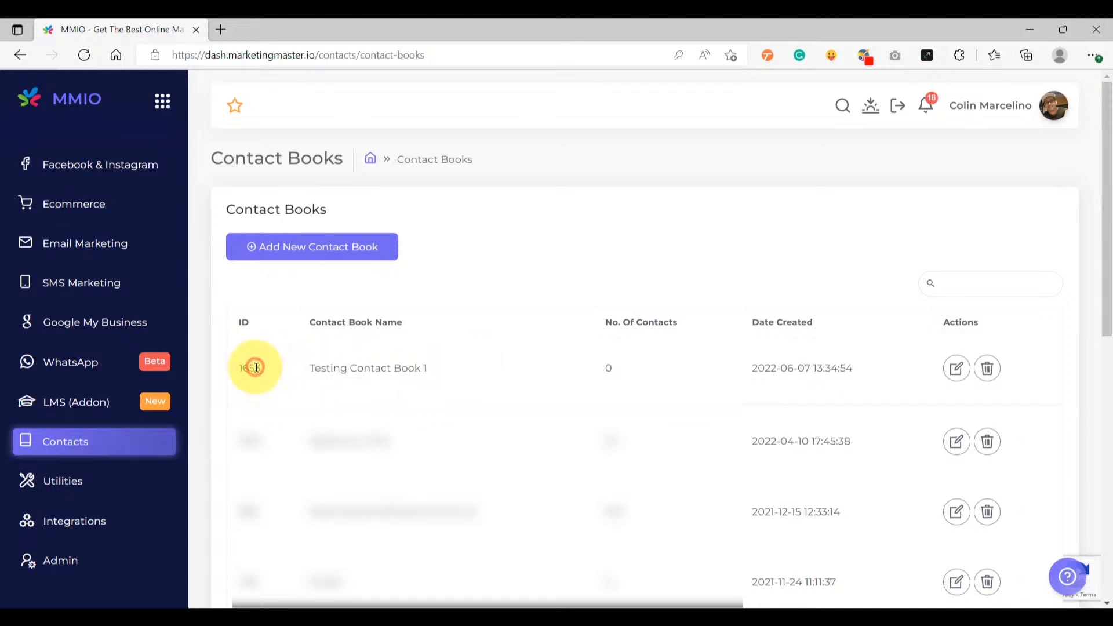
double_click(249, 368)
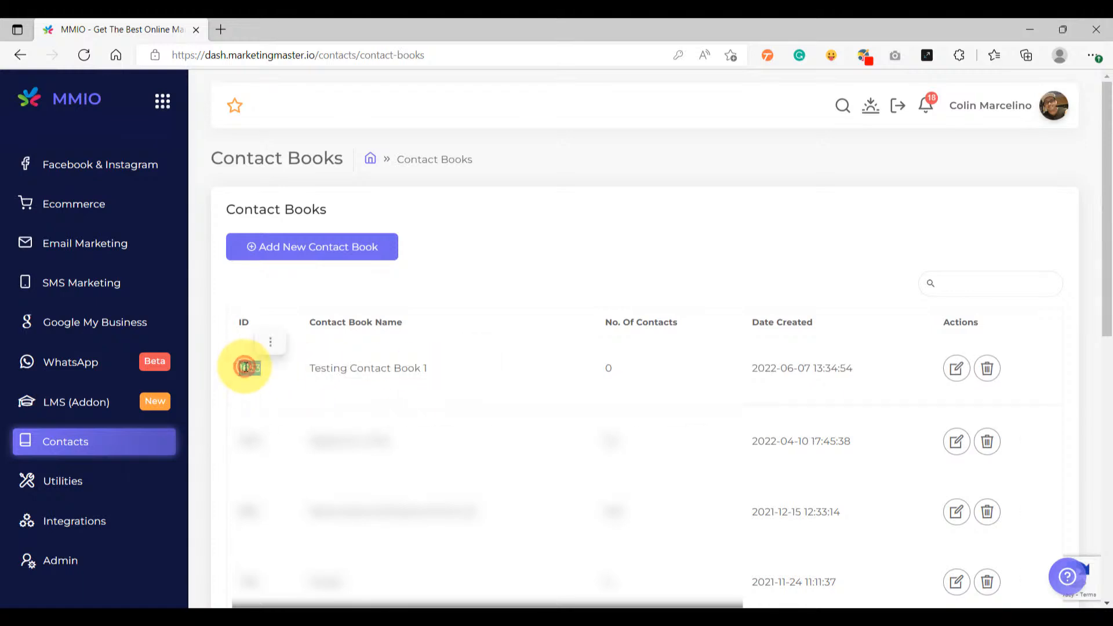
drag(302, 368, 467, 371)
click(249, 368)
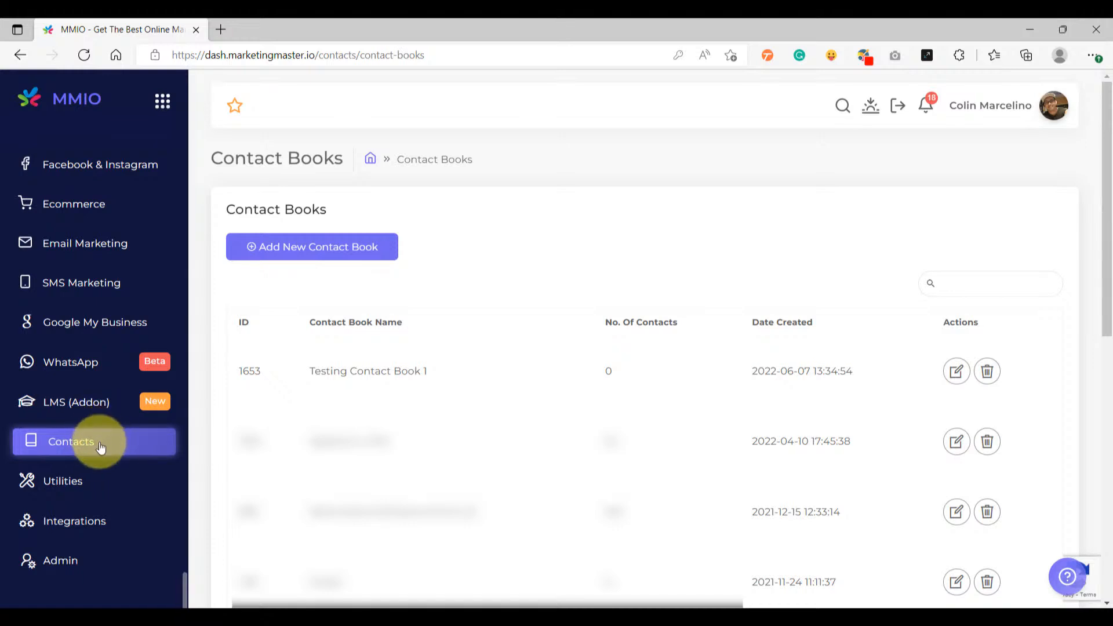
Open the Email Flow Builder and create a new email flow named "Optin Test Email Flow".
scroll(99, 450, up, 3)
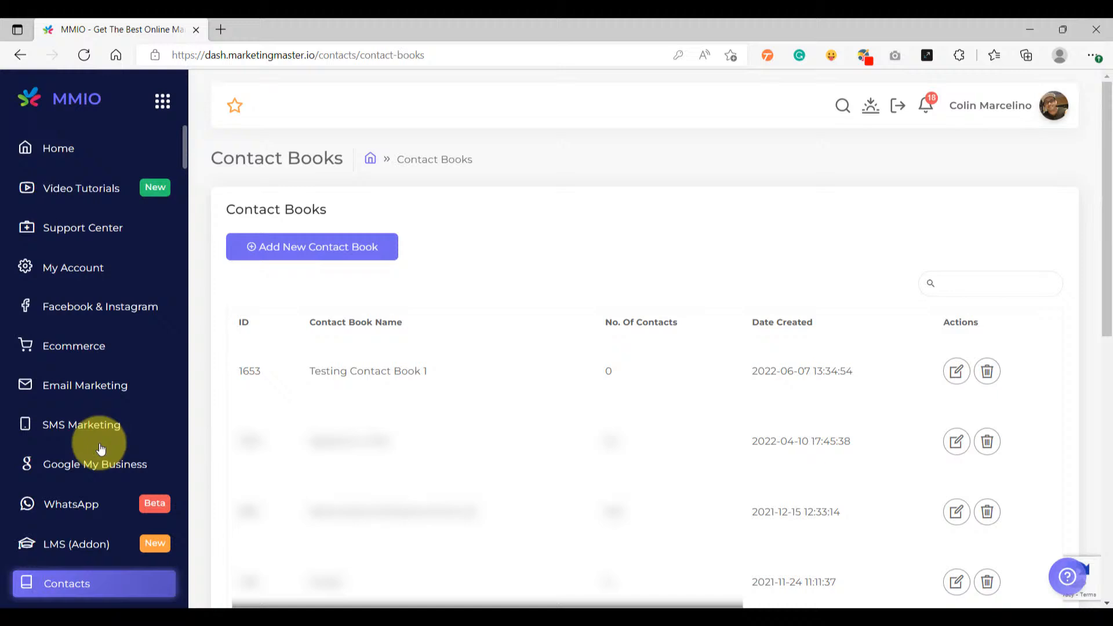
click(93, 392)
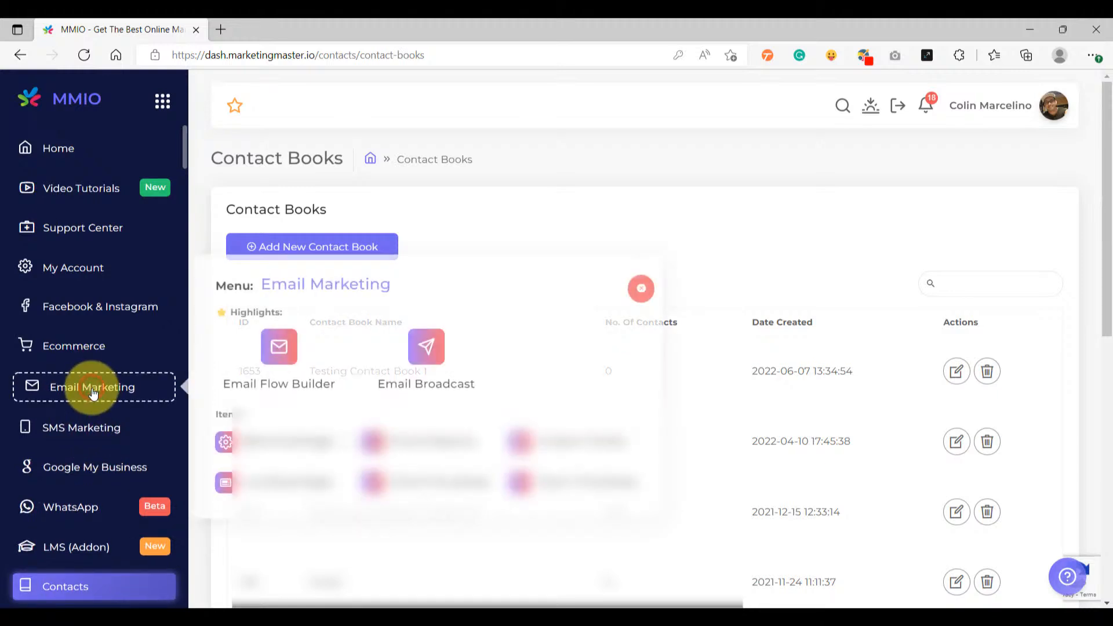
click(278, 368)
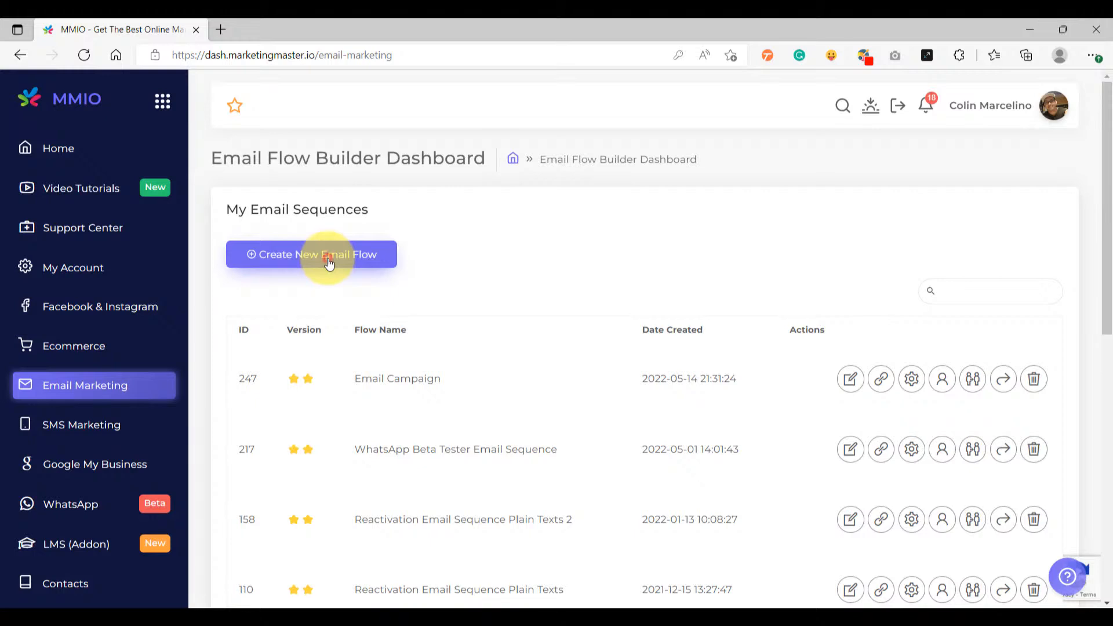
click(328, 263)
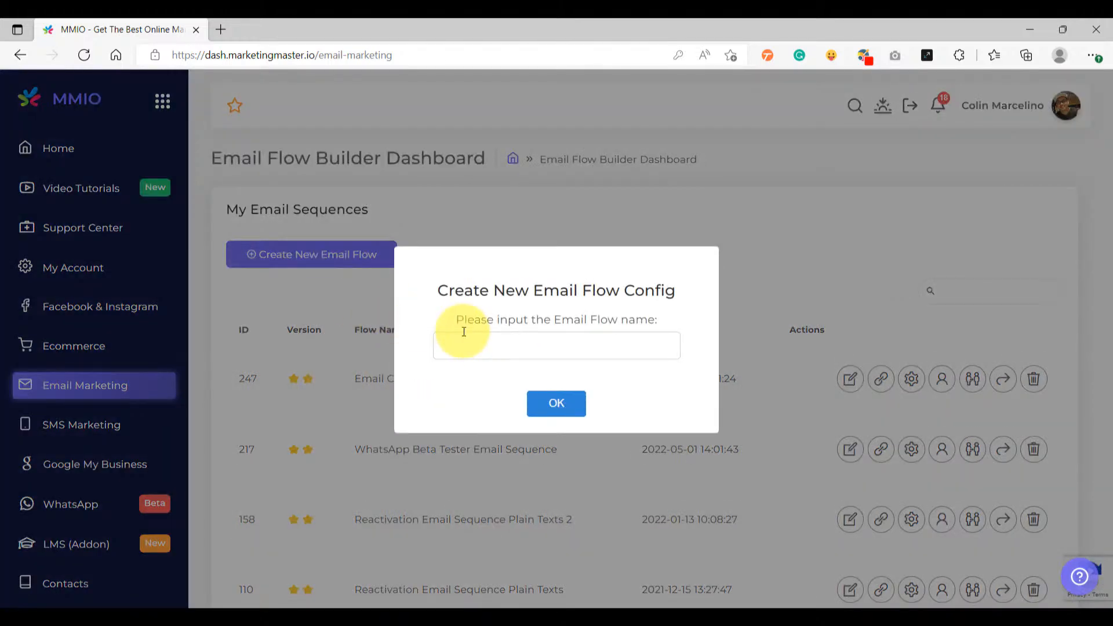
click(482, 344)
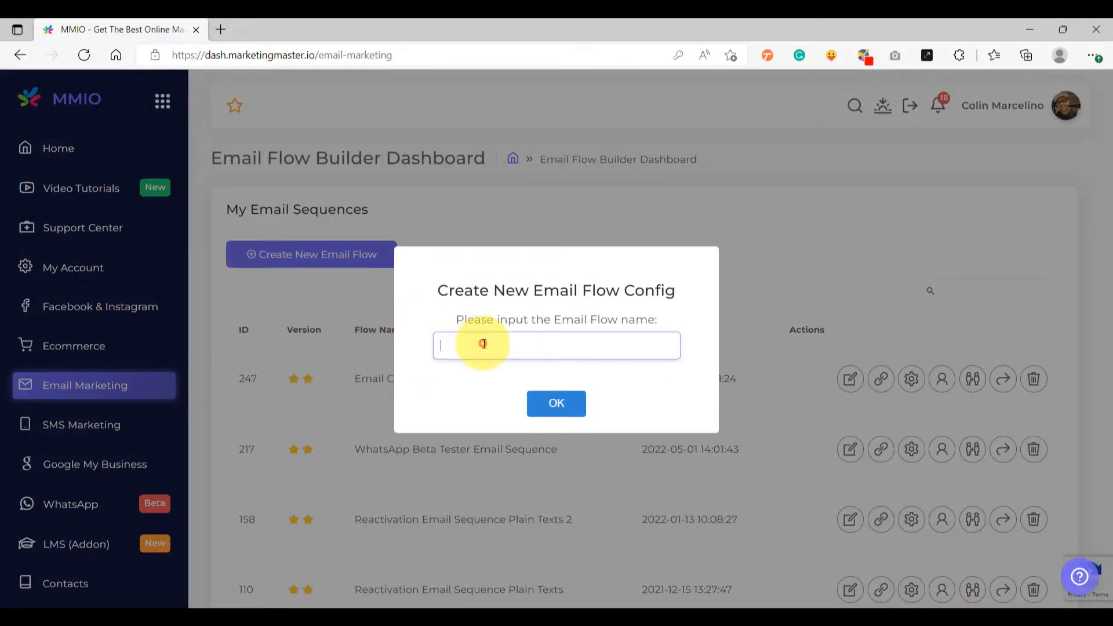
text(Optin Test Em)
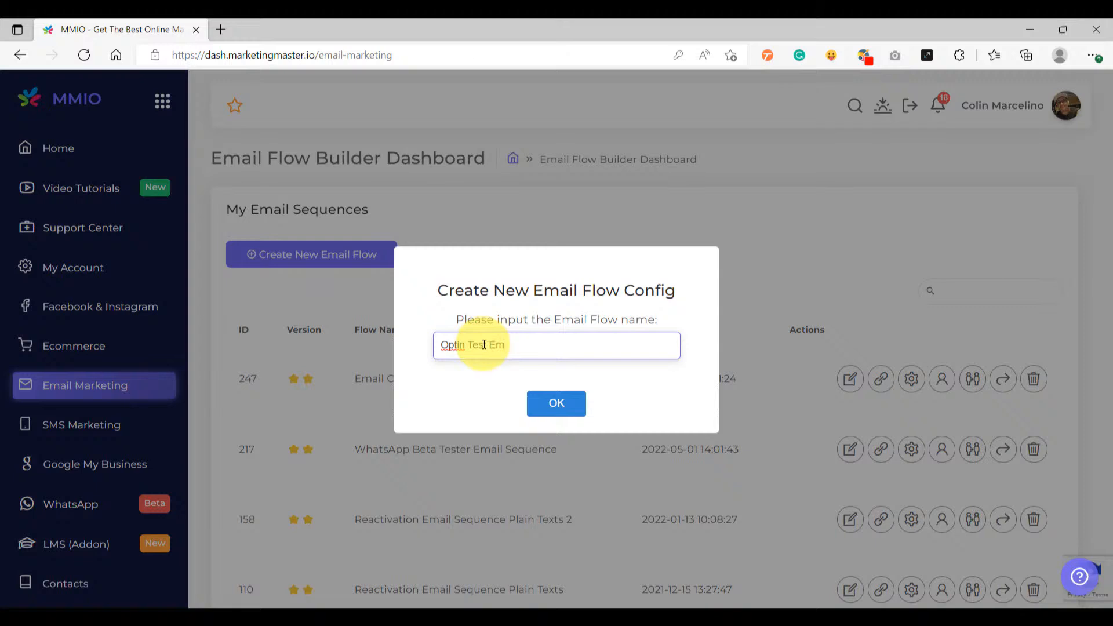
text(ail Flow)
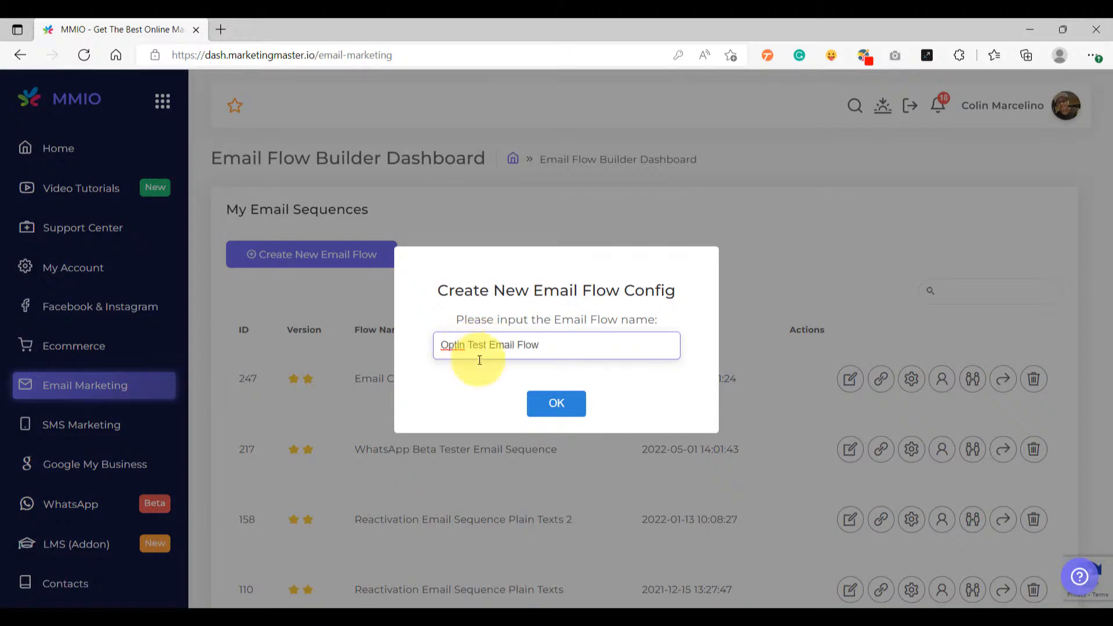
click(556, 402)
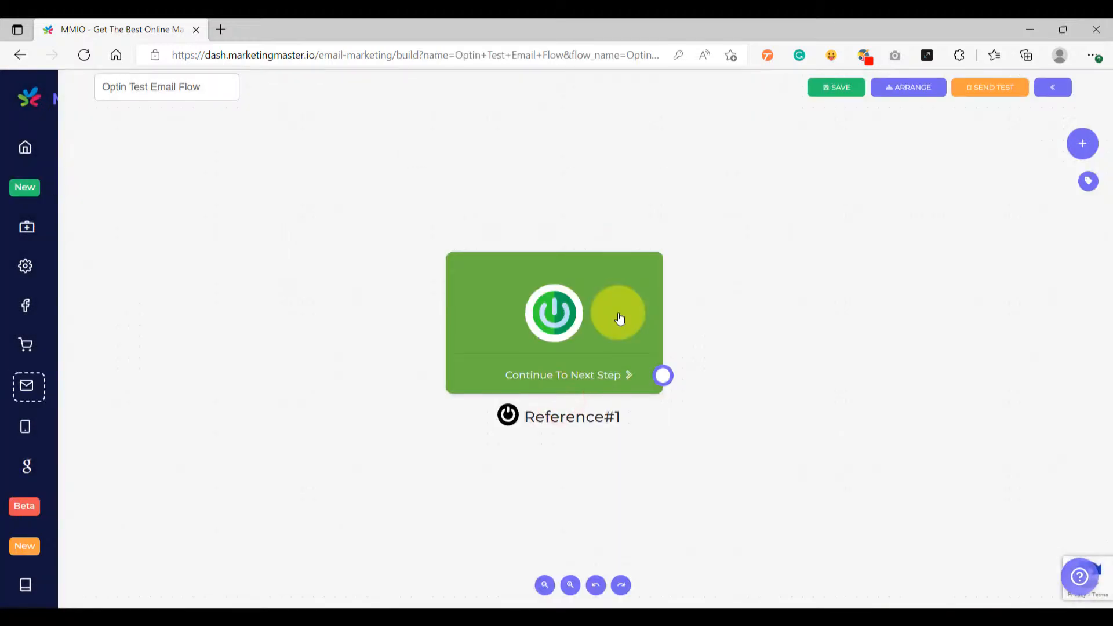
Move the green Reference#1 start block to the left side of the flow canvas.
drag(624, 300, 327, 325)
scroll(325, 325, down, 2)
drag(473, 335, 430, 336)
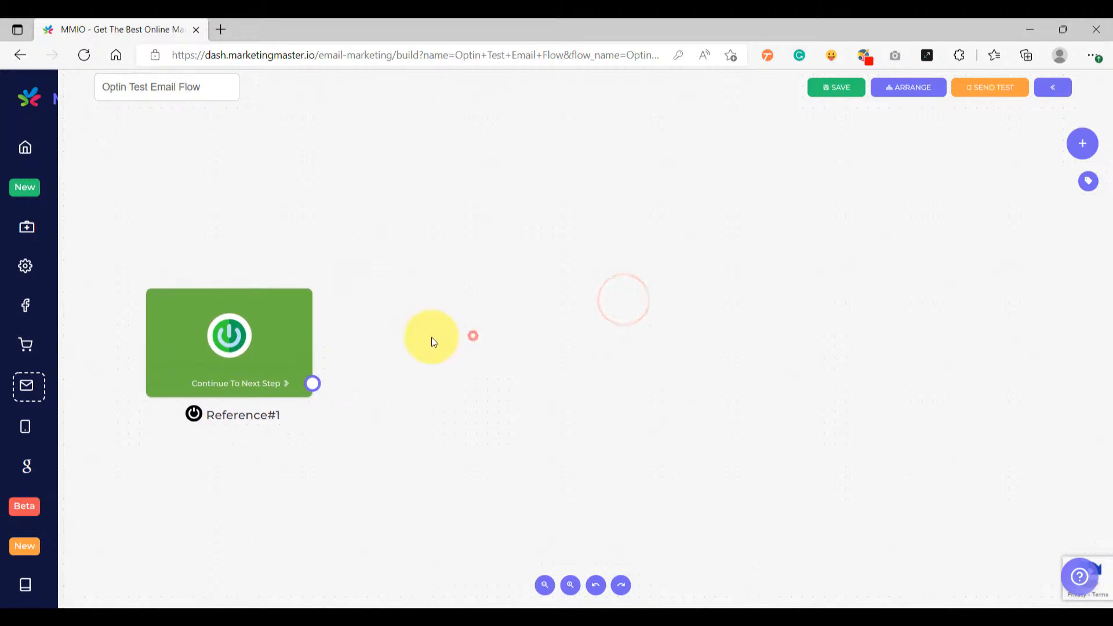
Add an HTML Email component to the flow and position it to the right of the start block, leaving a gap between them.
click(1084, 148)
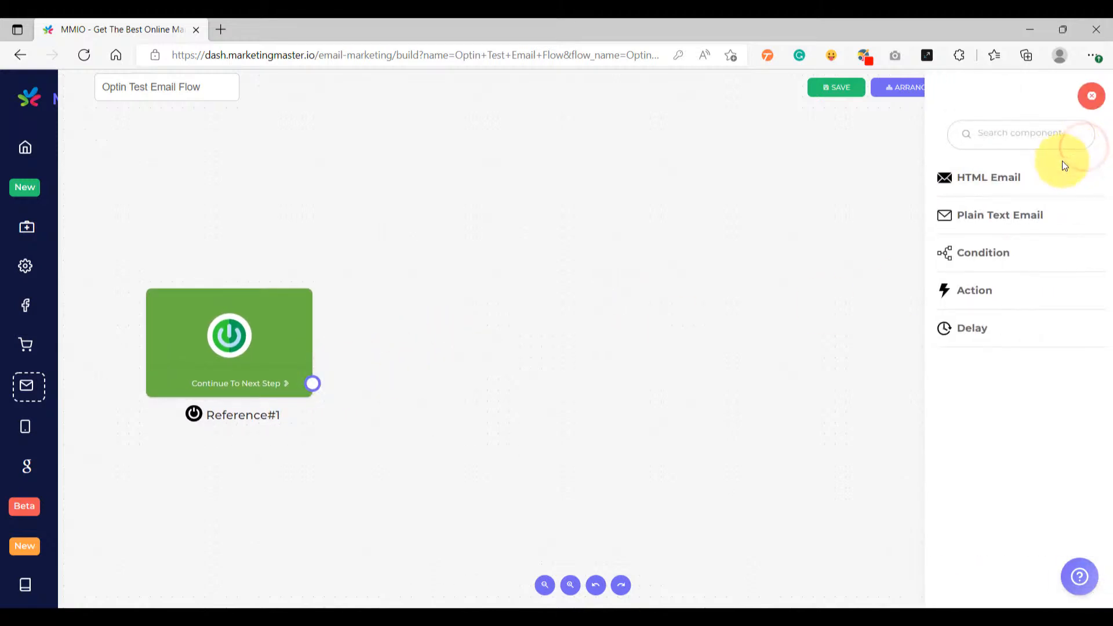
click(983, 181)
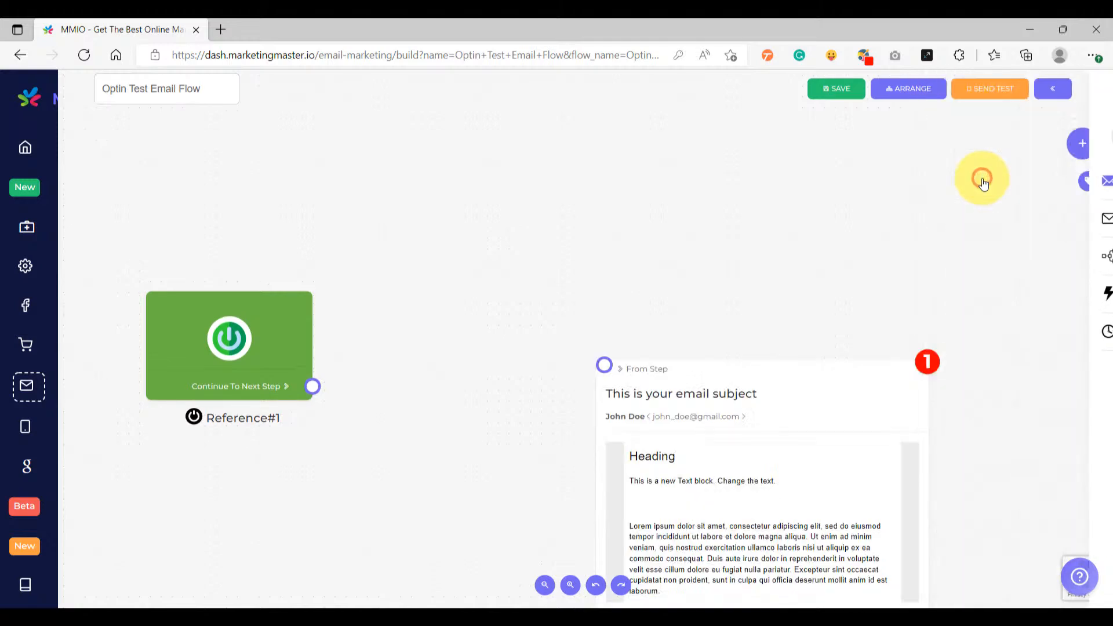
drag(759, 369, 597, 210)
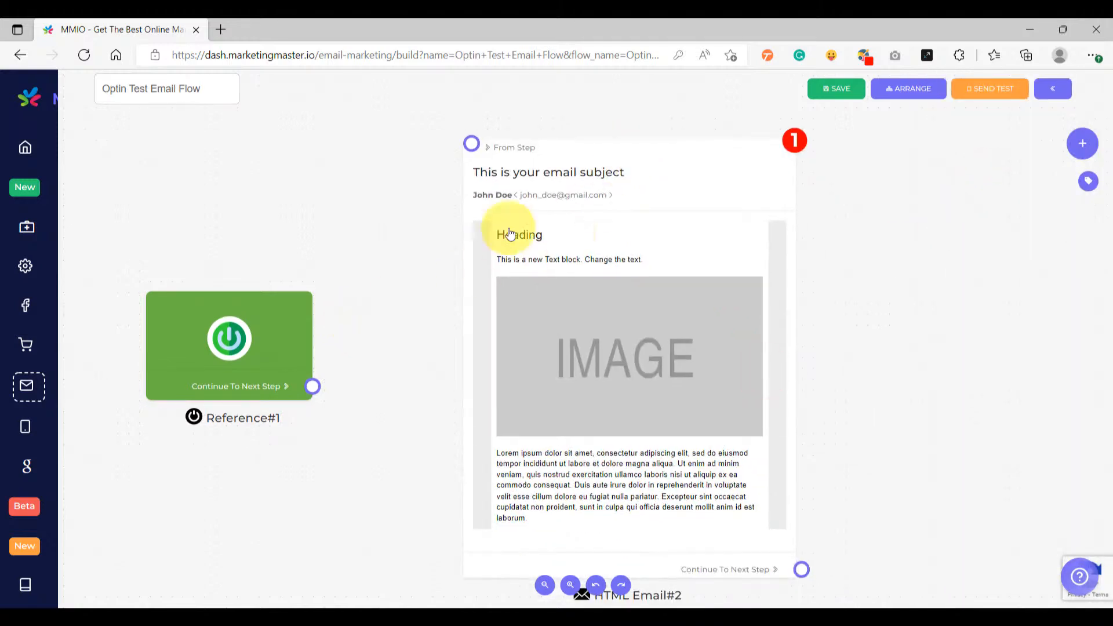
drag(588, 144, 690, 169)
drag(299, 313, 258, 322)
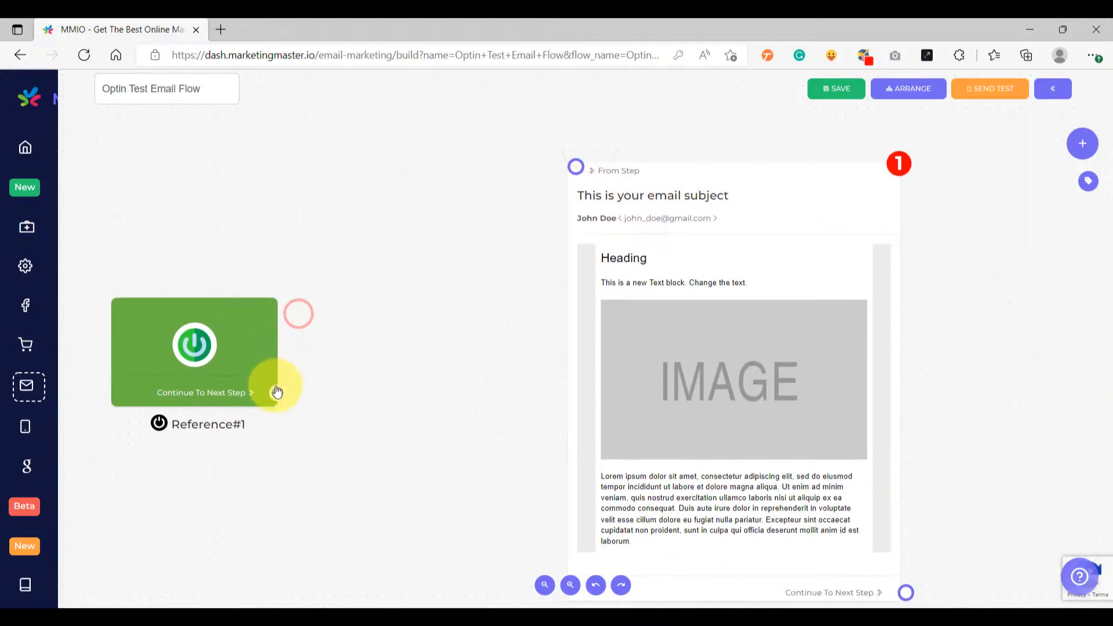
Add a Delay block after the Reference#1 start block and connect its output to the HTML email.
drag(277, 391, 369, 258)
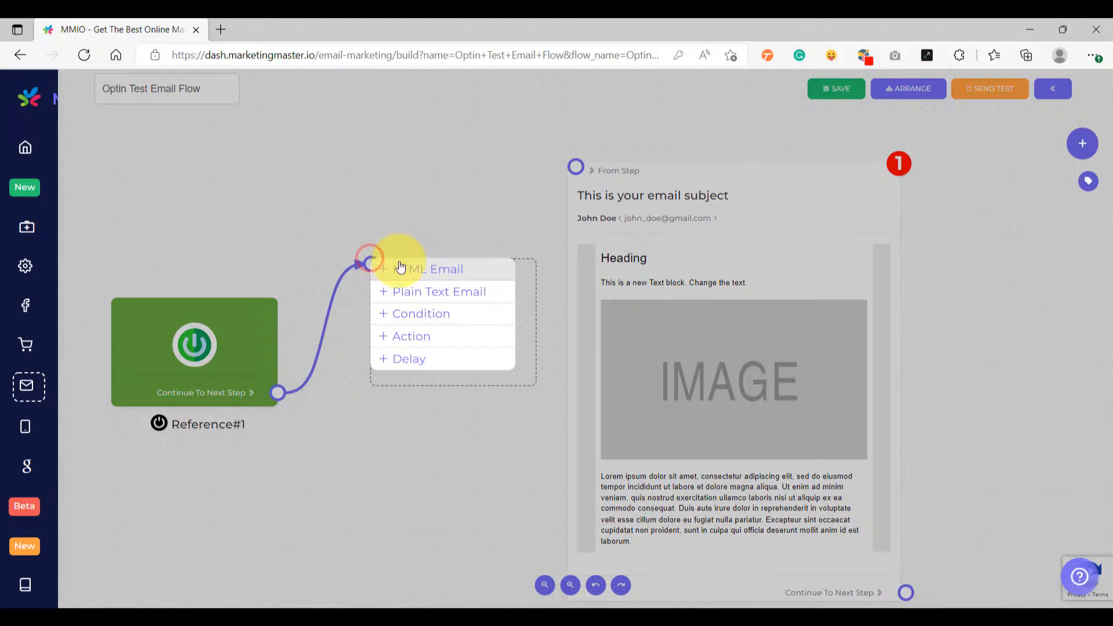
click(407, 360)
drag(473, 313, 567, 171)
click(572, 169)
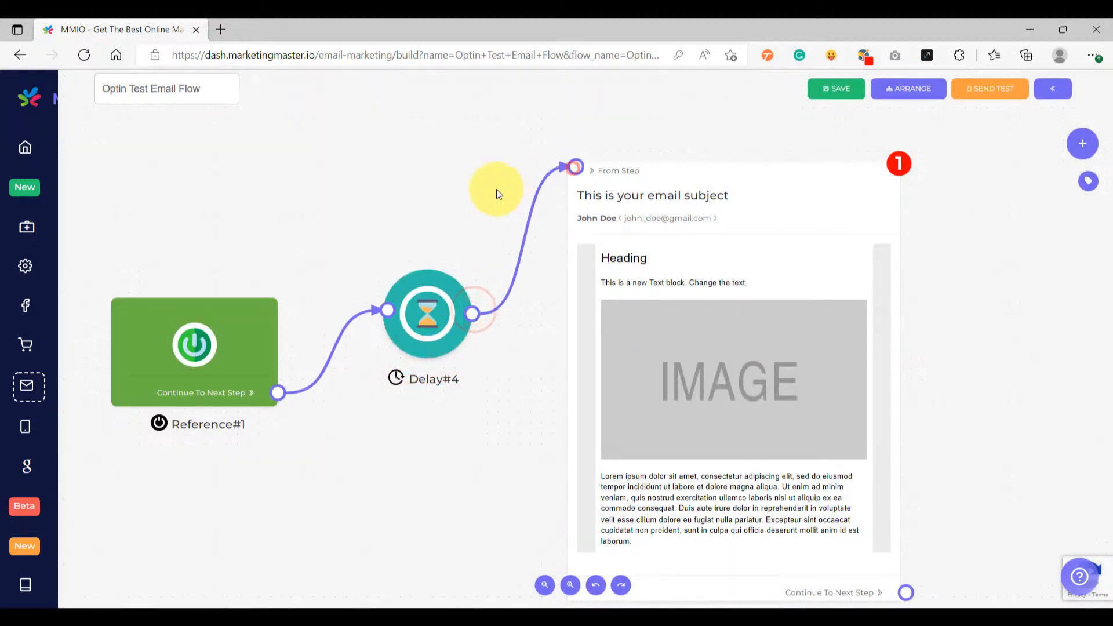
Open the settings of the delay before the HTML email and confirm a delay value of 1.
scroll(496, 188, down, 3)
drag(471, 186, 421, 230)
drag(578, 219, 599, 165)
click(393, 330)
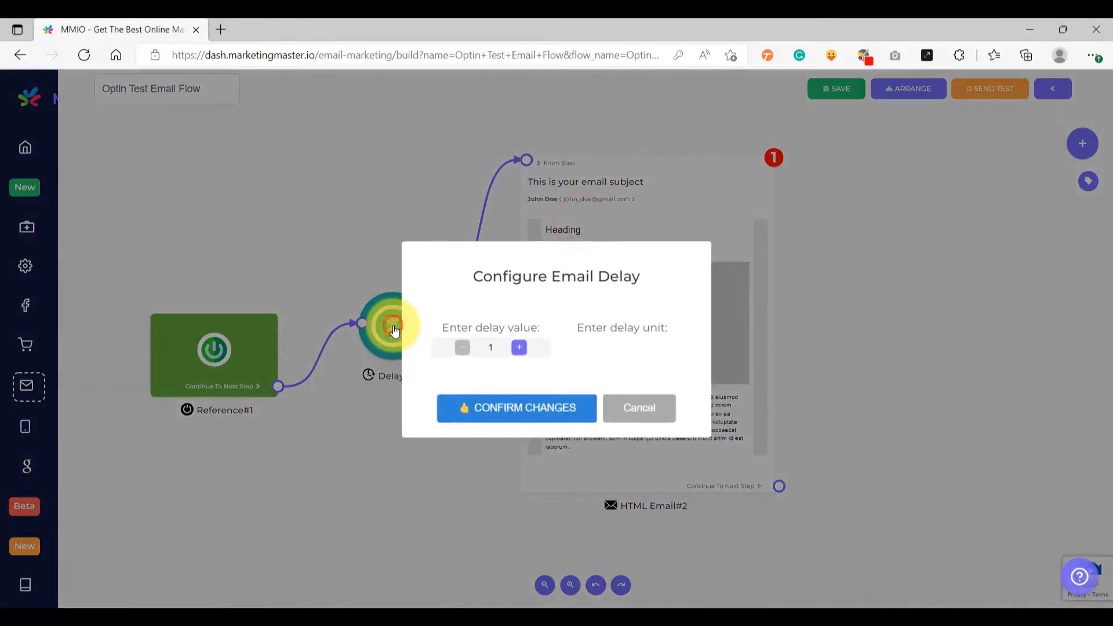
click(520, 438)
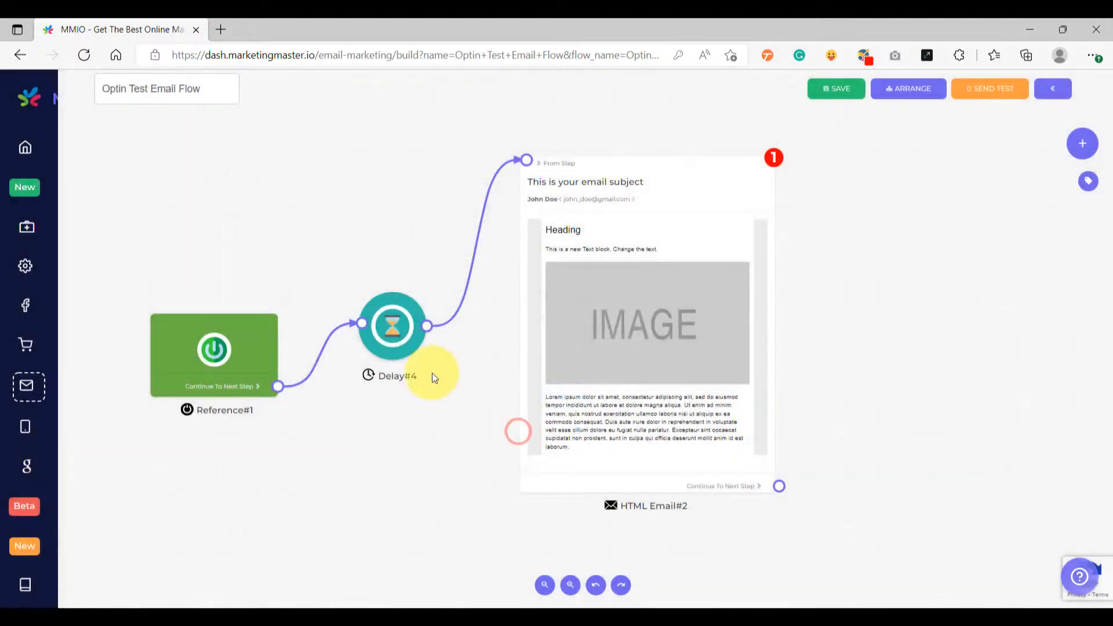
Examine the connected flow from the start block through the delay to the HTML email.
scroll(348, 375, down, 2)
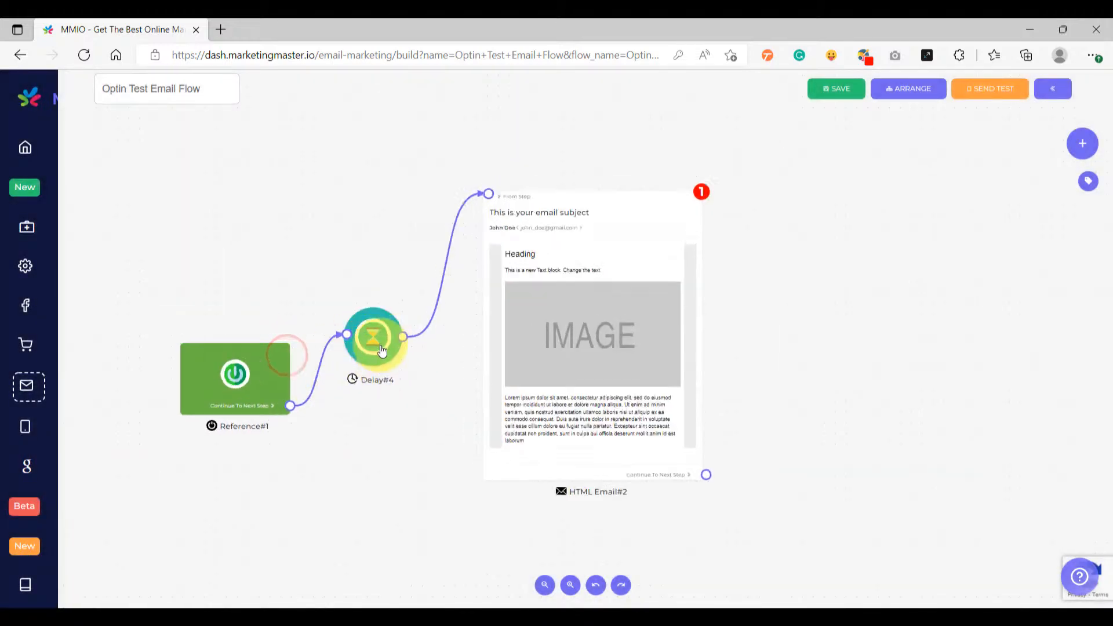
scroll(378, 343, up, 3)
scroll(378, 362, down, 3)
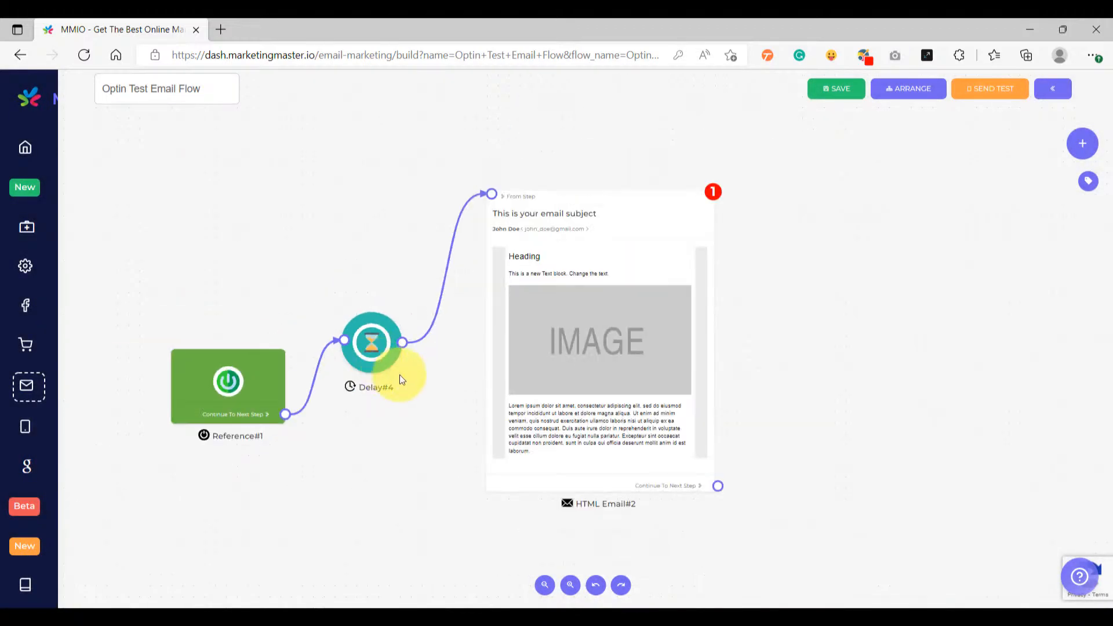
drag(447, 353, 323, 358)
scroll(417, 278, up, 4)
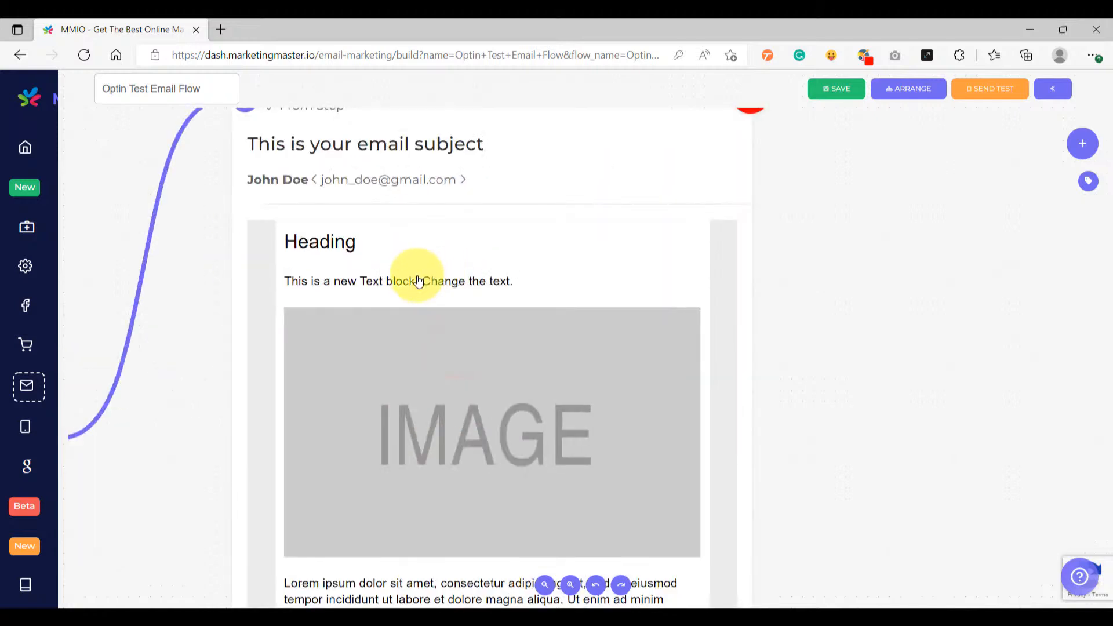
scroll(415, 301, down, 2)
scroll(415, 301, down, 2)
scroll(521, 324, down, 1)
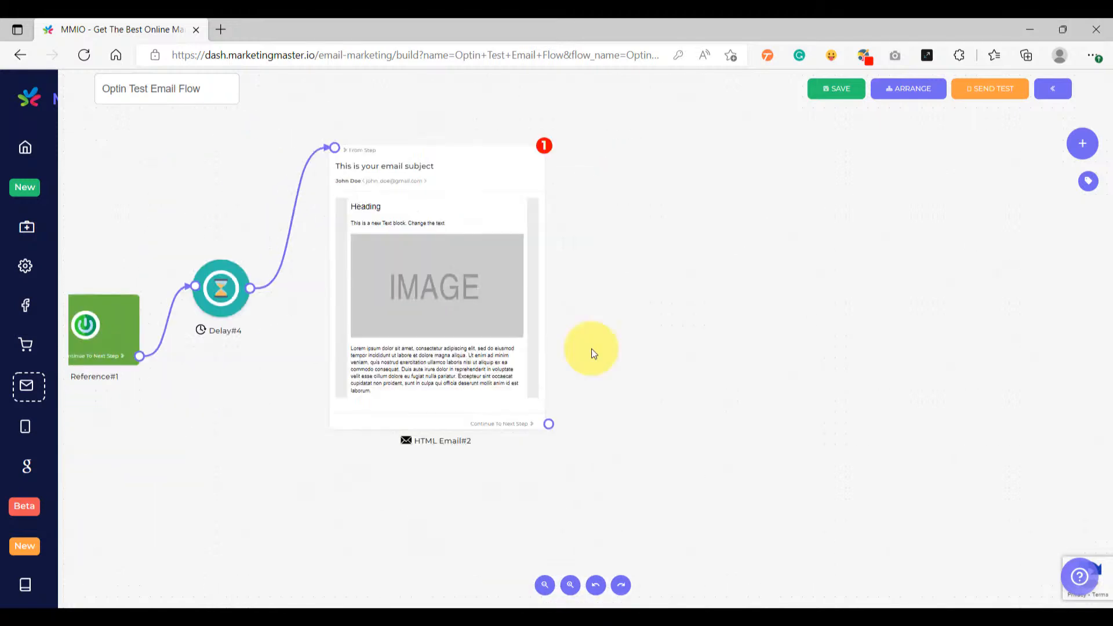
Add a second Delay block connected to the output of the HTML email.
drag(641, 375, 532, 372)
scroll(439, 419, up, 3)
scroll(496, 398, down, 2)
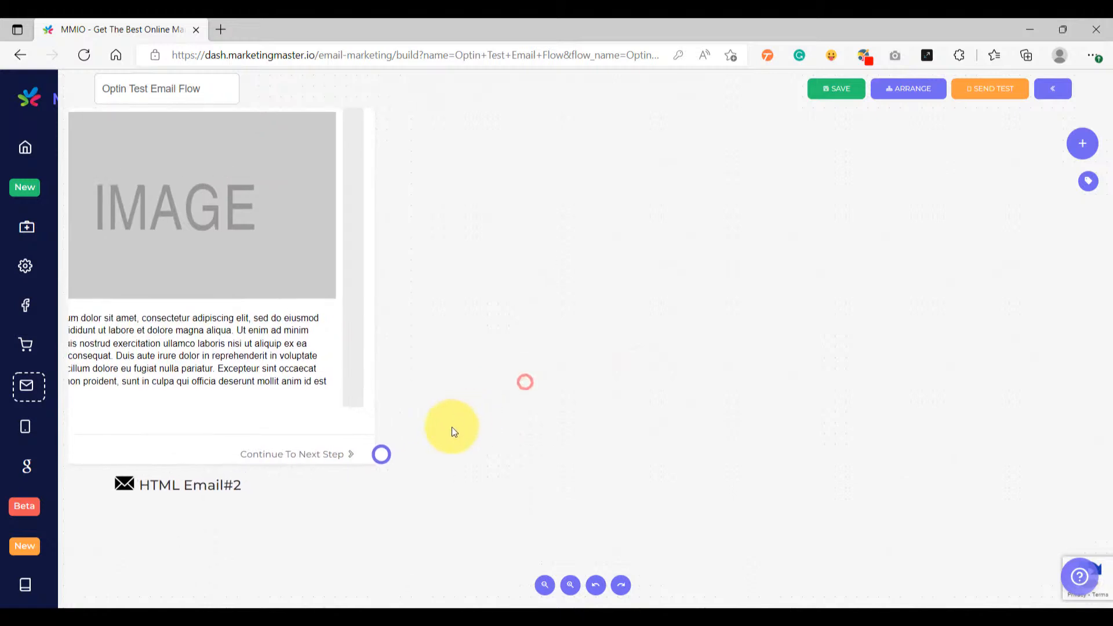
drag(389, 451, 490, 275)
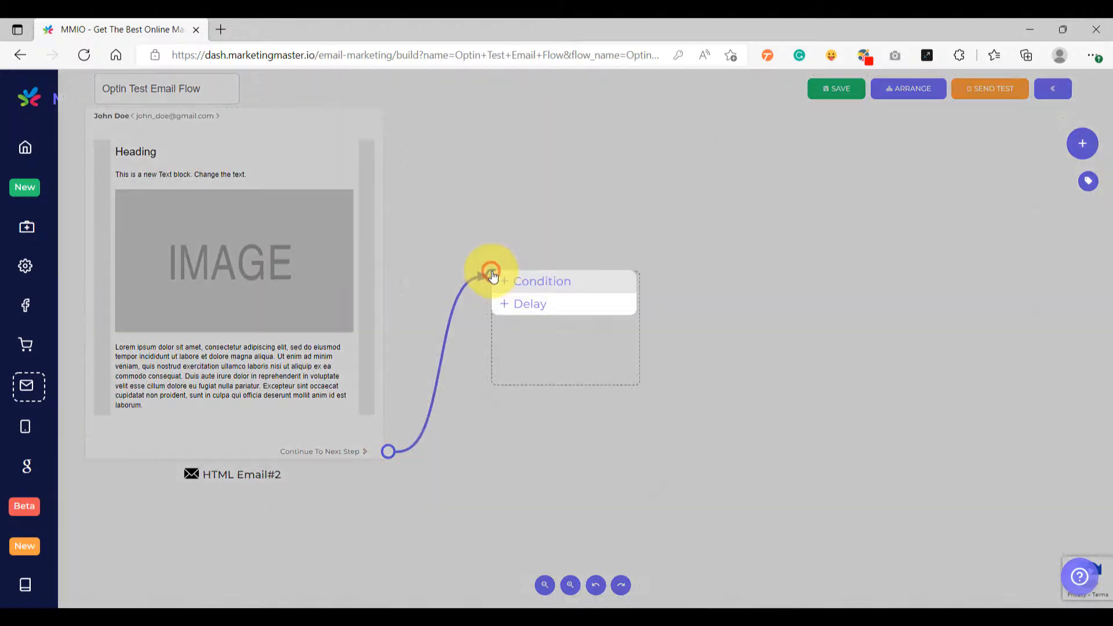
click(526, 307)
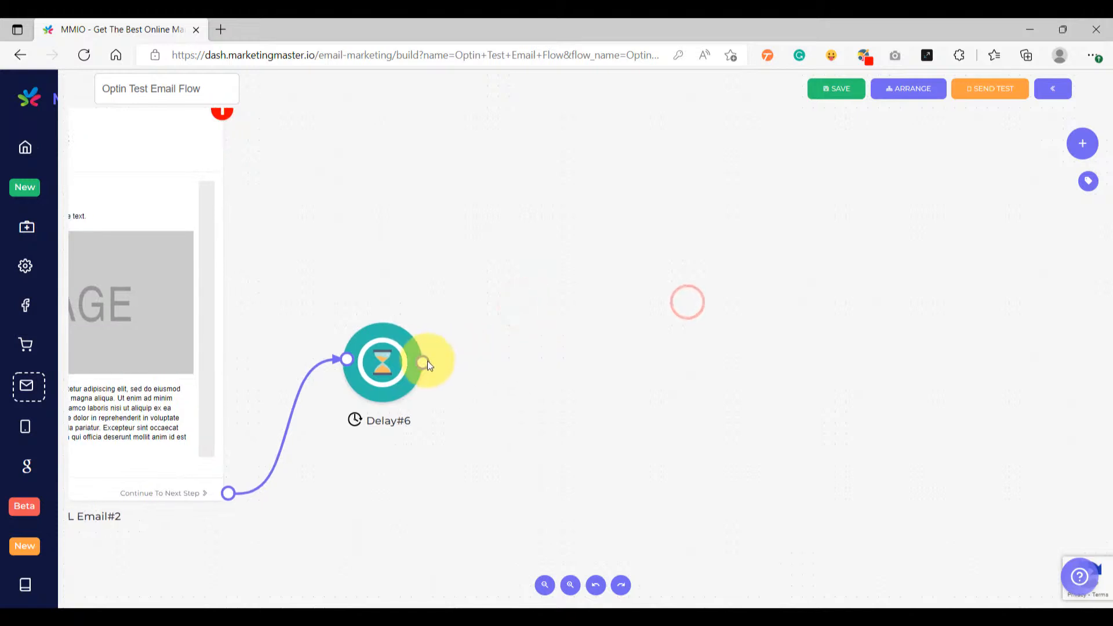
Add a Plain Text Email connected to the output of the second delay.
click(425, 362)
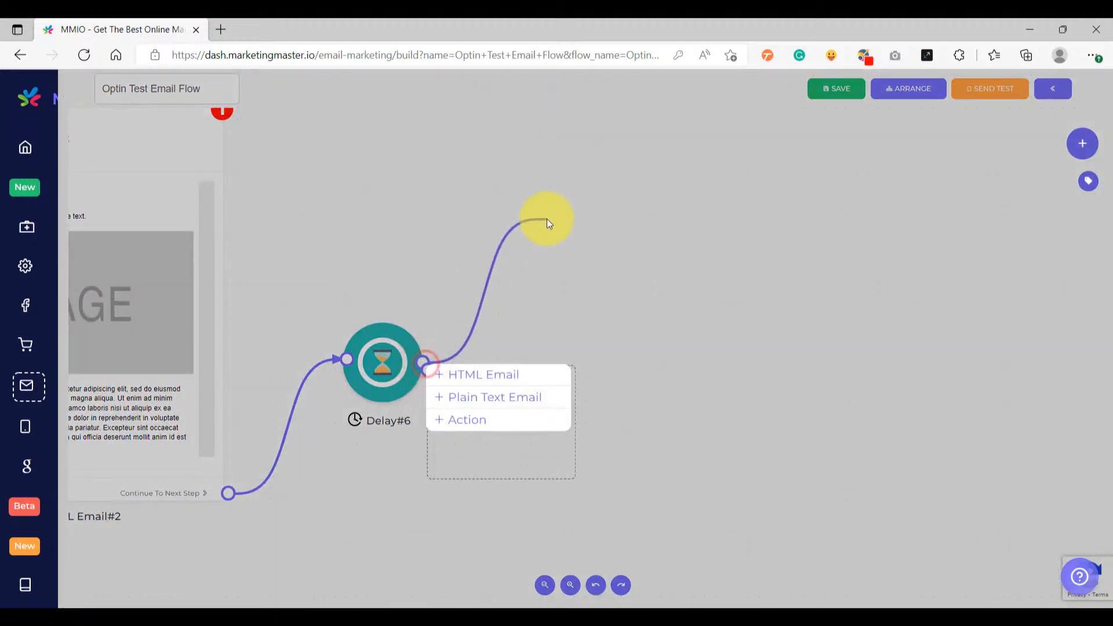
click(480, 398)
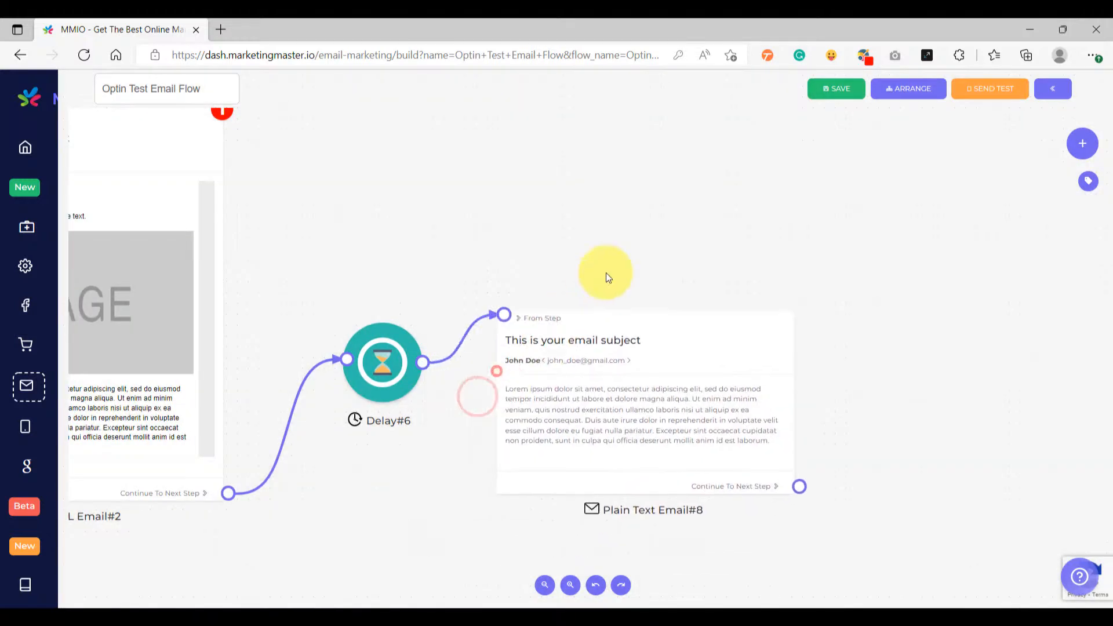
scroll(406, 297, down, 3)
drag(390, 268, 461, 262)
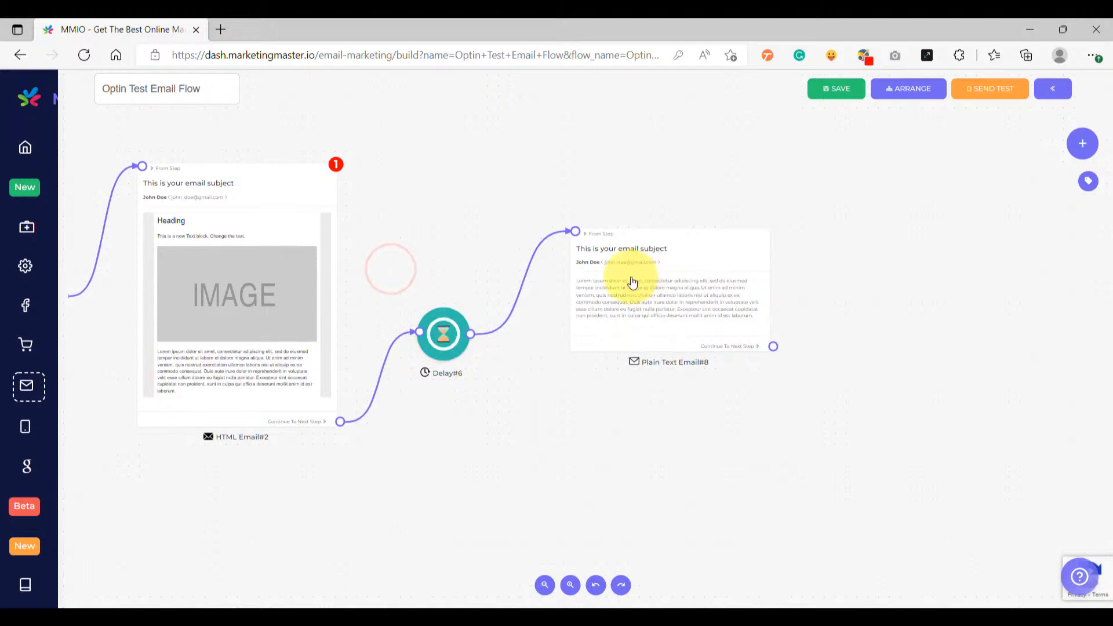
Set the delay between the HTML email and the plain text email to 1 Day(s) and confirm it.
click(458, 342)
click(515, 337)
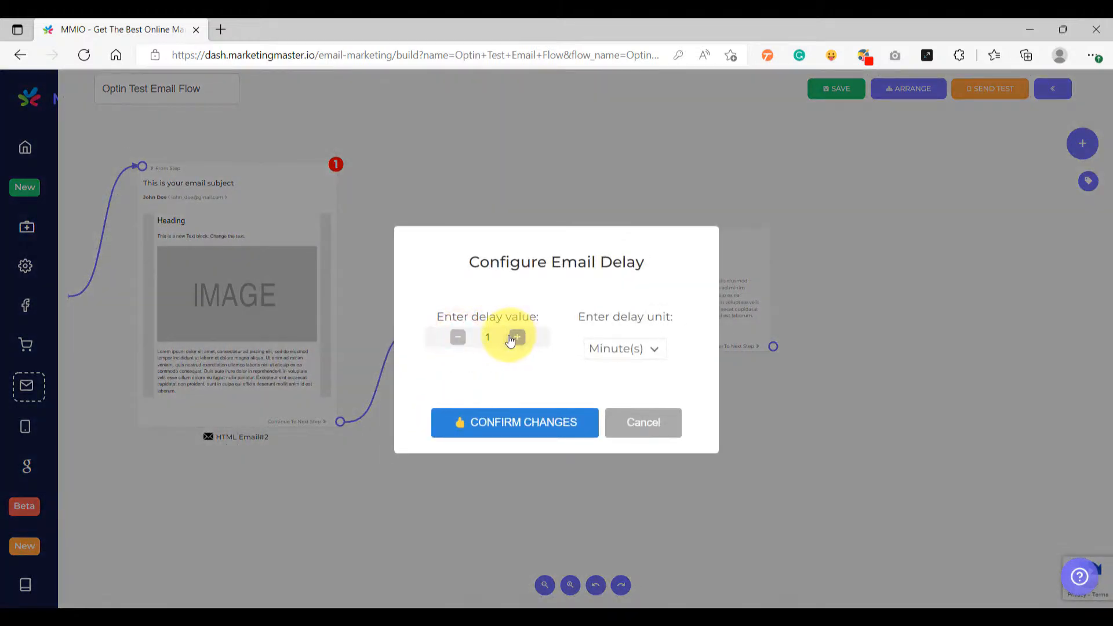
click(514, 337)
click(458, 337)
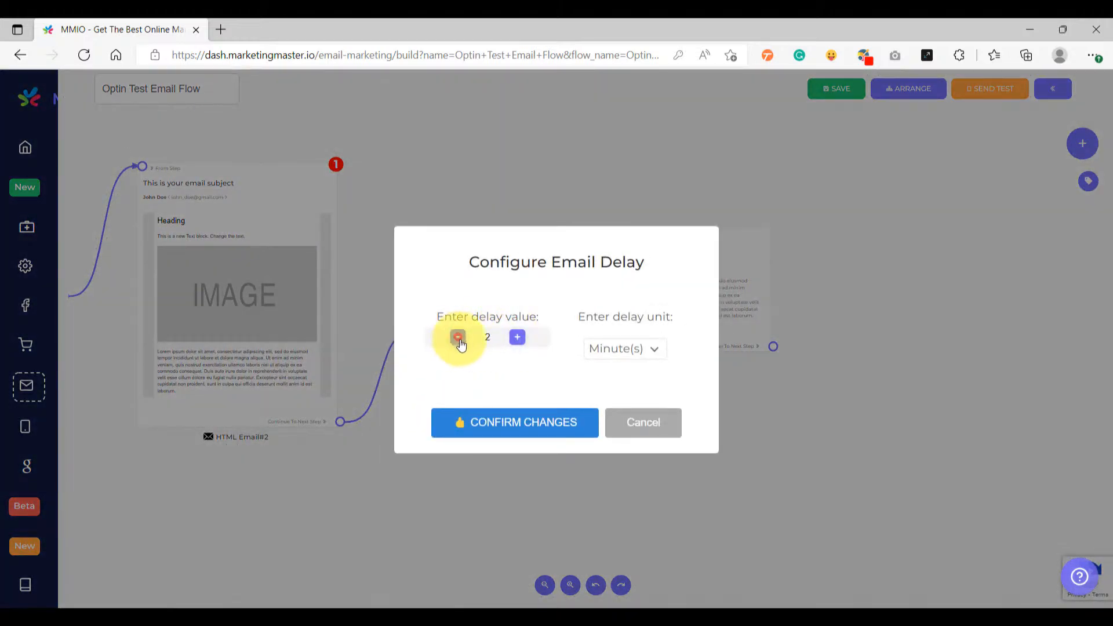
click(607, 348)
click(454, 338)
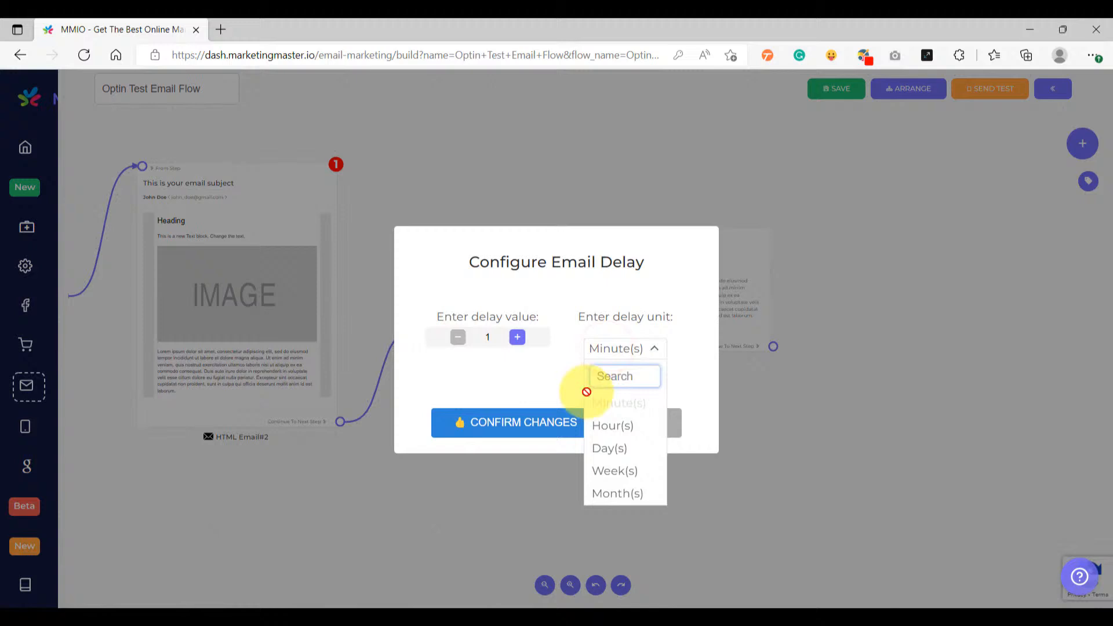
click(607, 447)
click(502, 419)
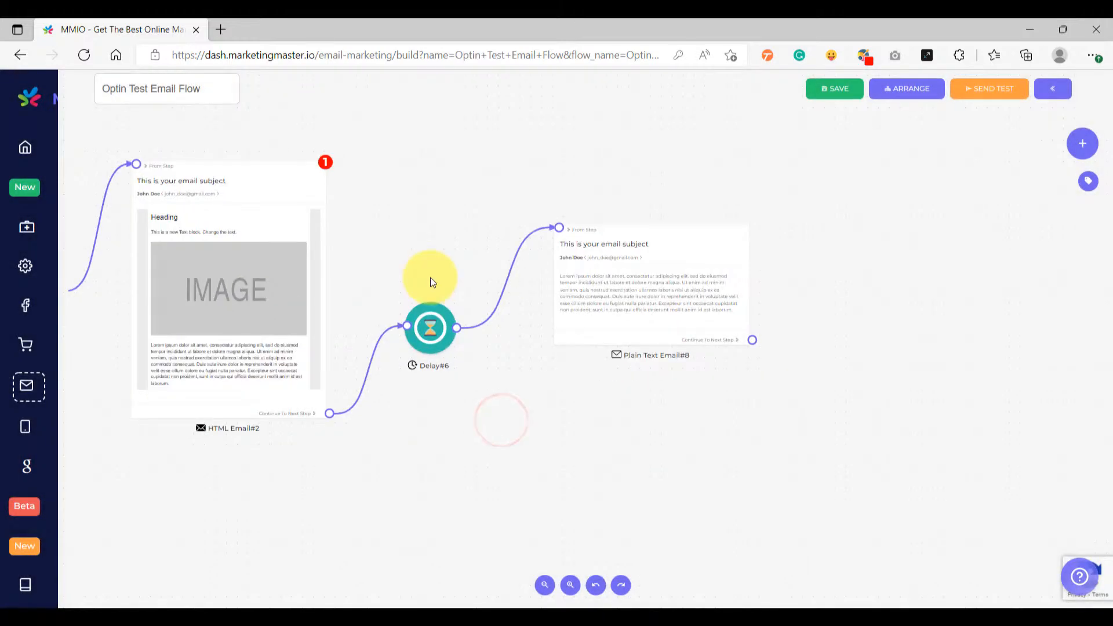
Open the HTML email's configuration and set its subject to "Welcome to our newsletter {{first_name}}!".
drag(396, 279, 467, 281)
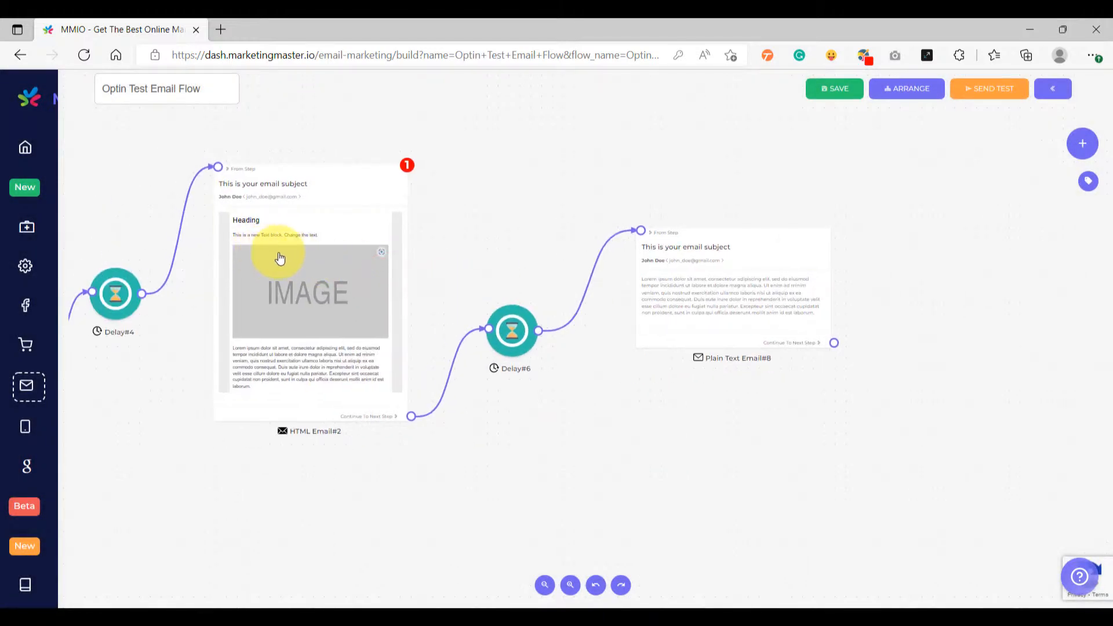
scroll(281, 258, up, 1)
scroll(330, 290, down, 2)
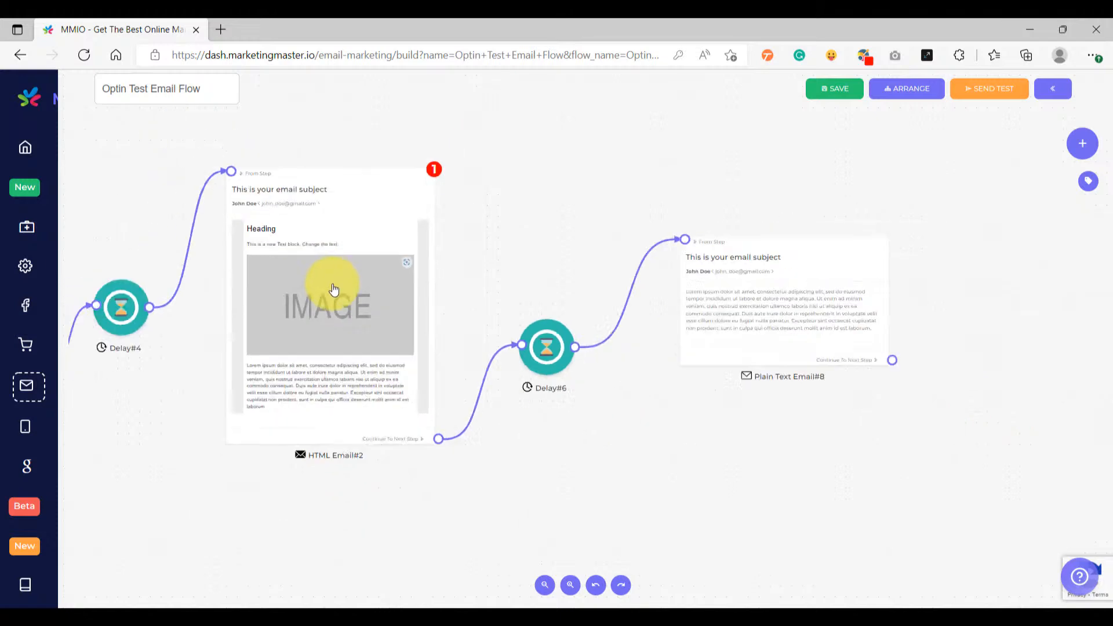
drag(539, 233, 398, 232)
scroll(503, 276, up, 2)
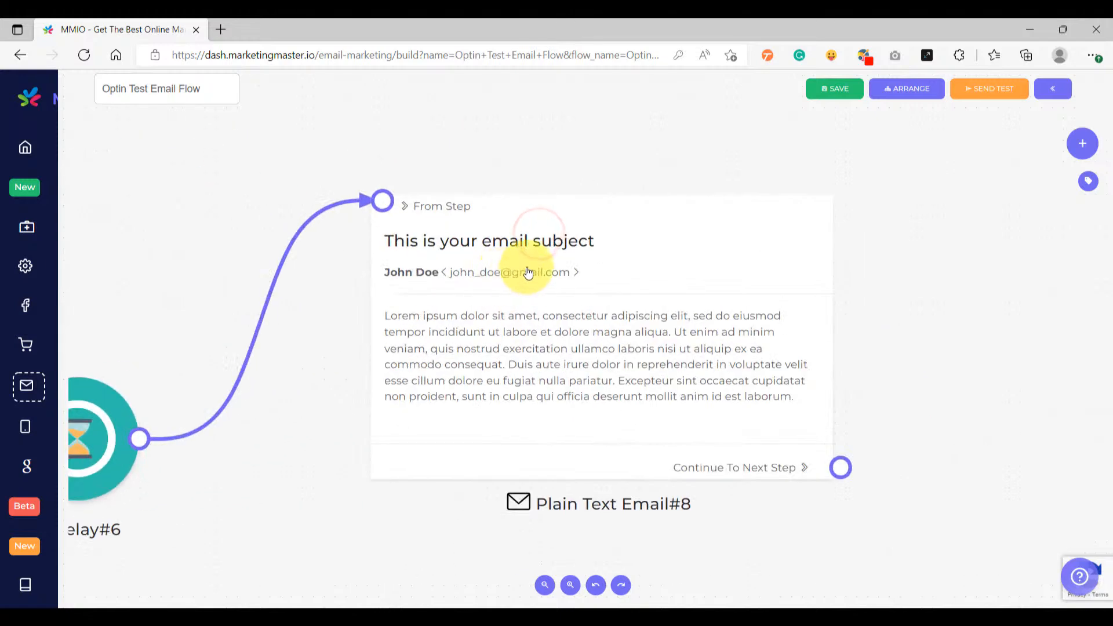
scroll(495, 290, down, 2)
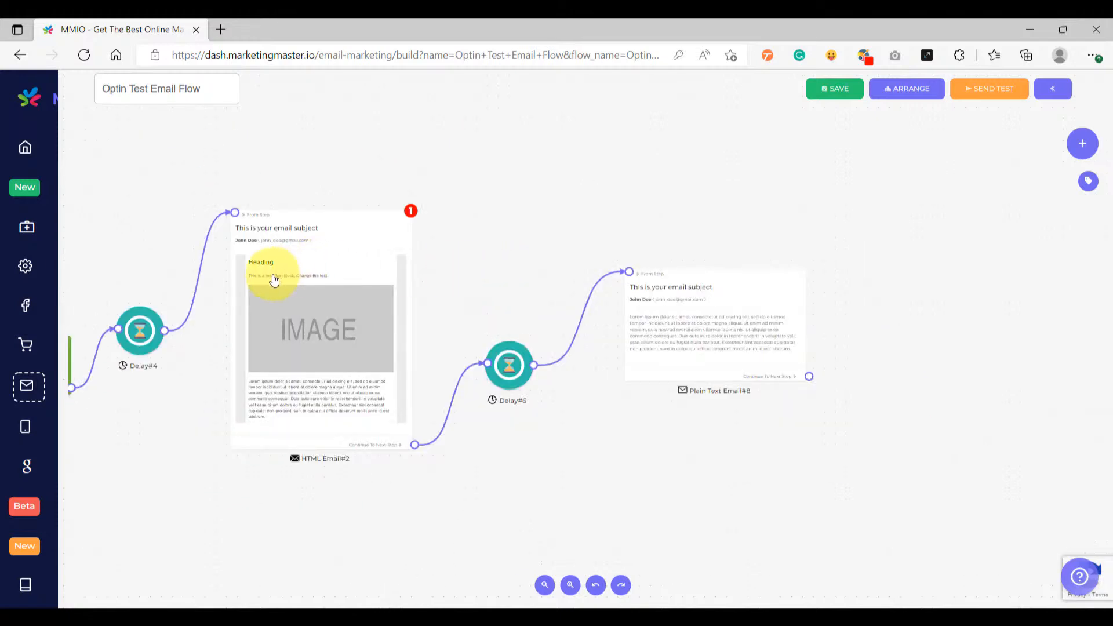
double_click(274, 275)
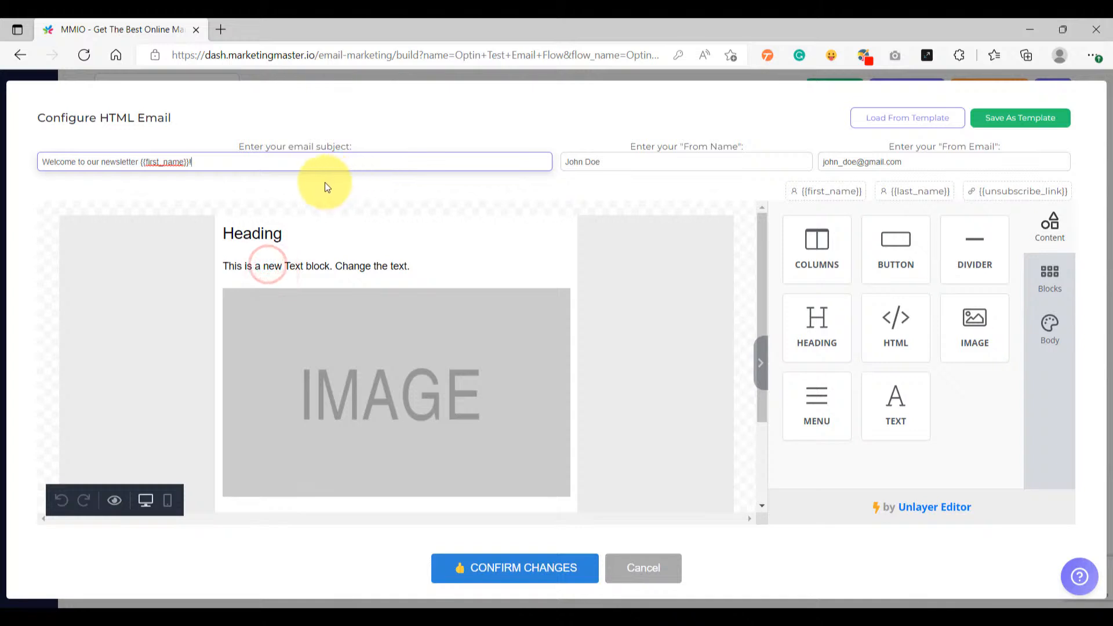
click(281, 164)
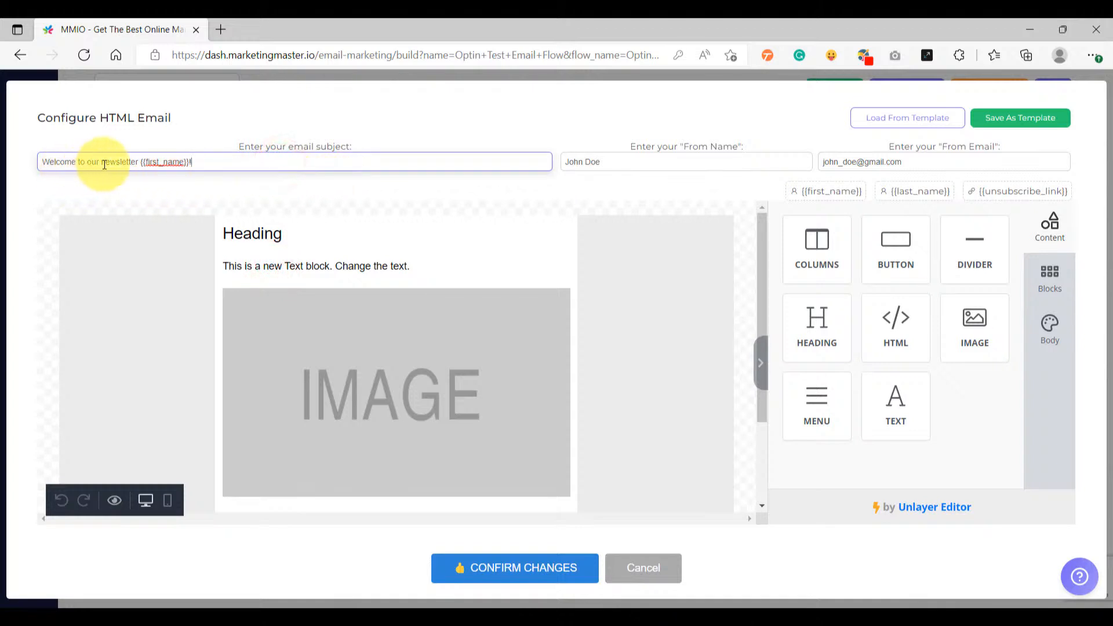
click(244, 182)
Replace the email's heading text with "This is my welcome email to news letter".
click(326, 232)
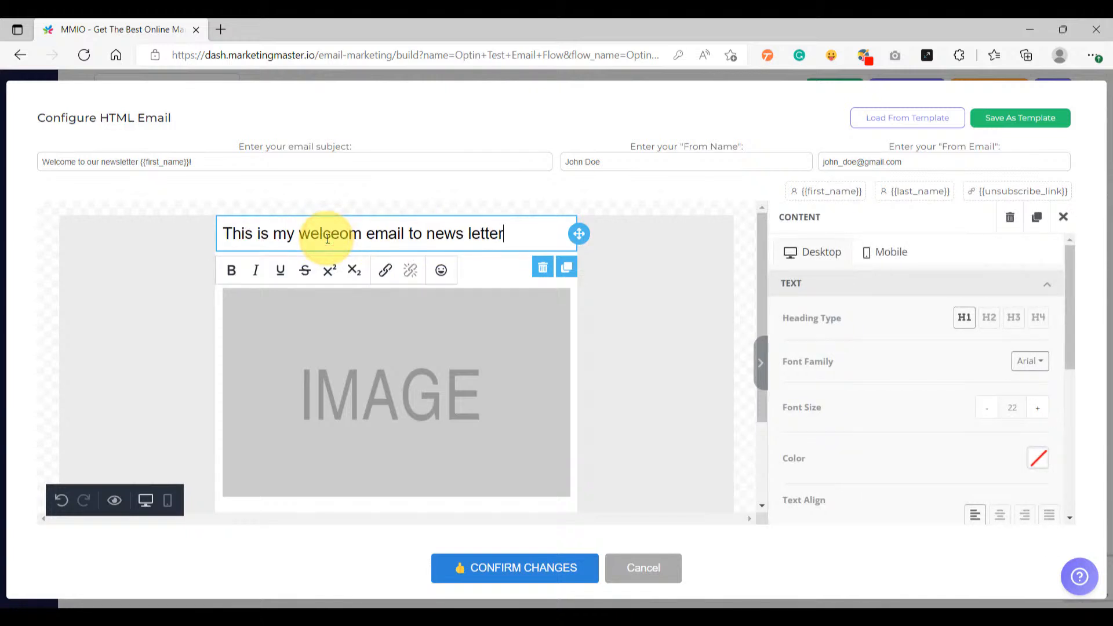
drag(331, 235, 340, 235)
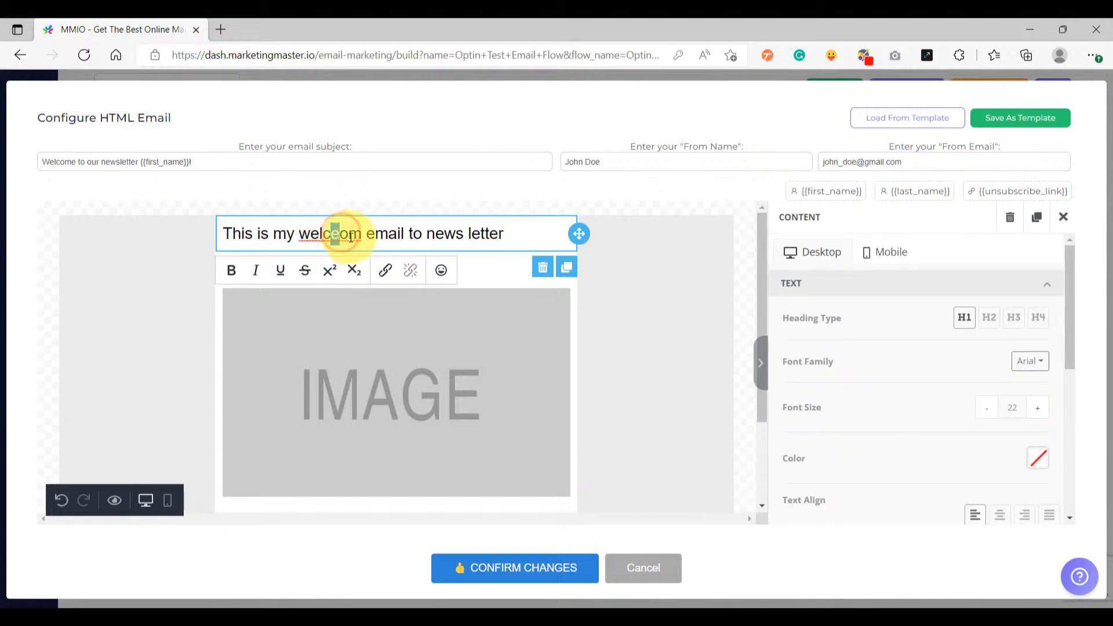
key(BackSpace)
text(e)
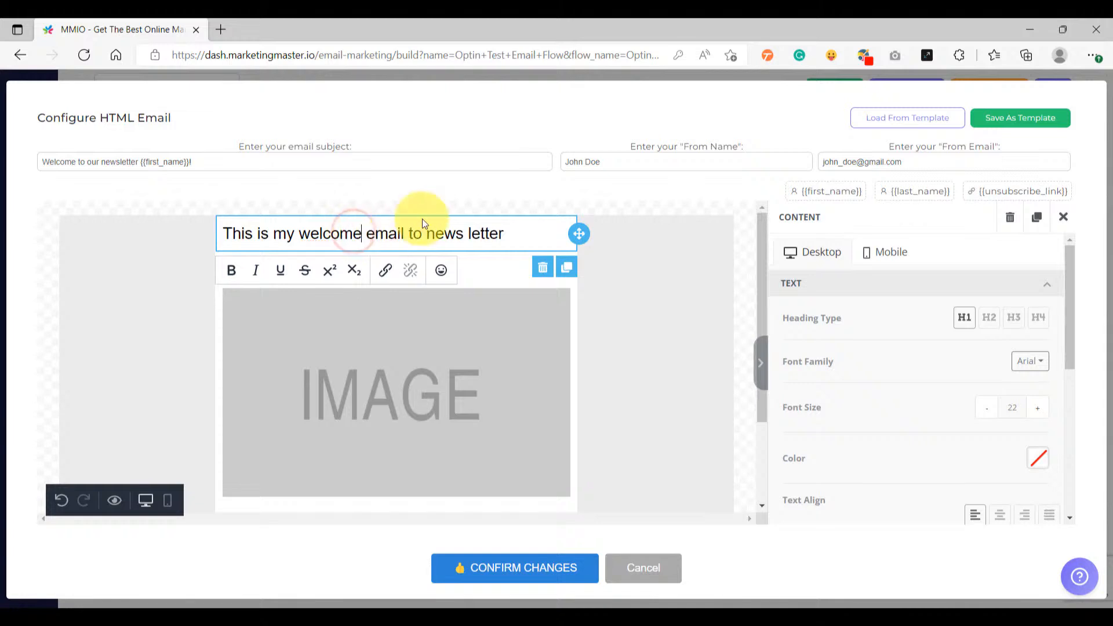
scroll(473, 370, down, 3)
scroll(404, 358, up, 3)
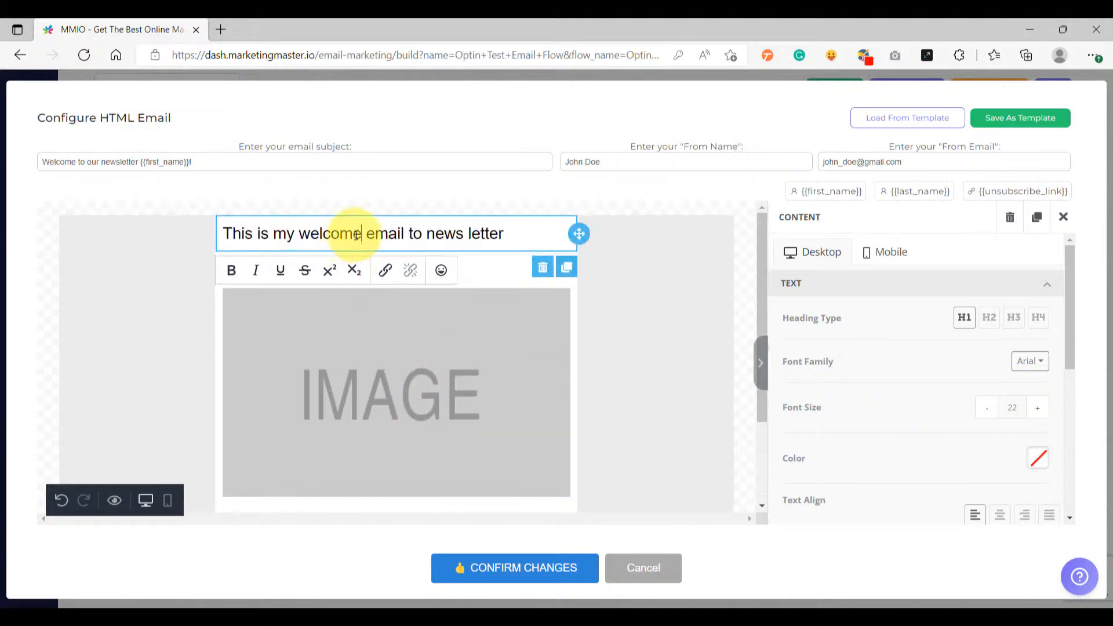
Copy the {{unsubscribe_link}} tag and add the line "Unsubsribe here" below the body paragraph, separated by a blank line.
scroll(365, 231, down, 3)
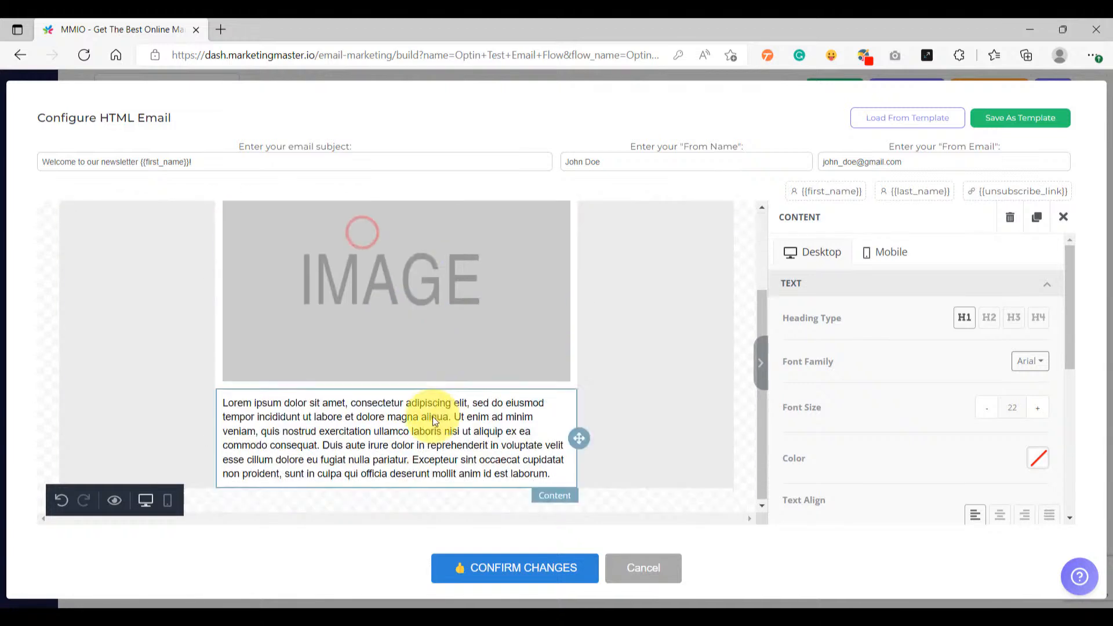
click(389, 447)
click(557, 474)
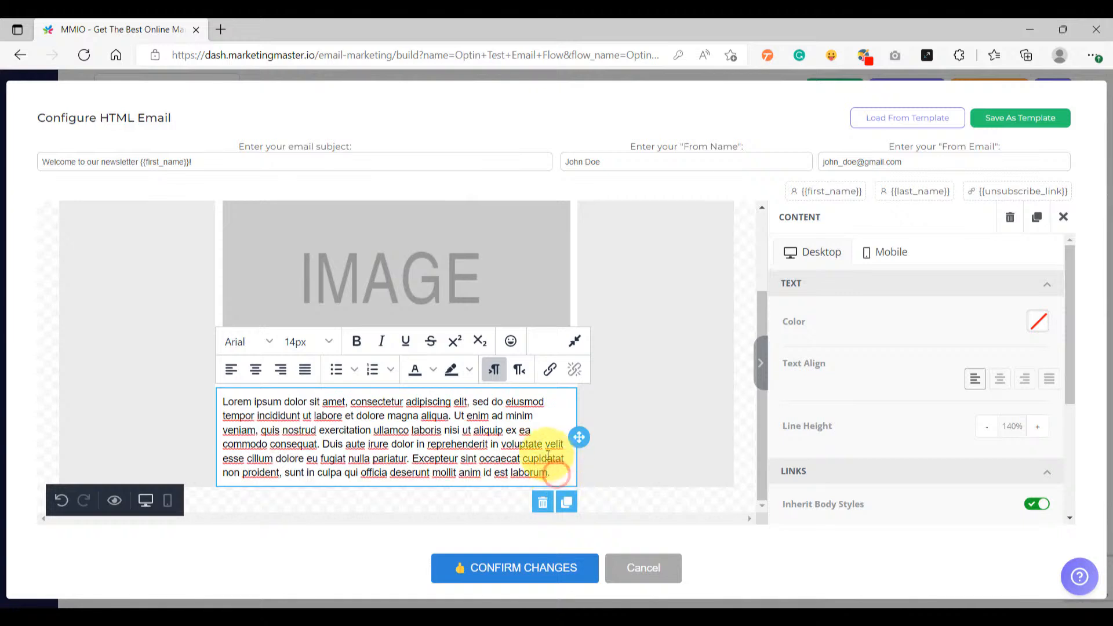
click(1009, 194)
click(558, 471)
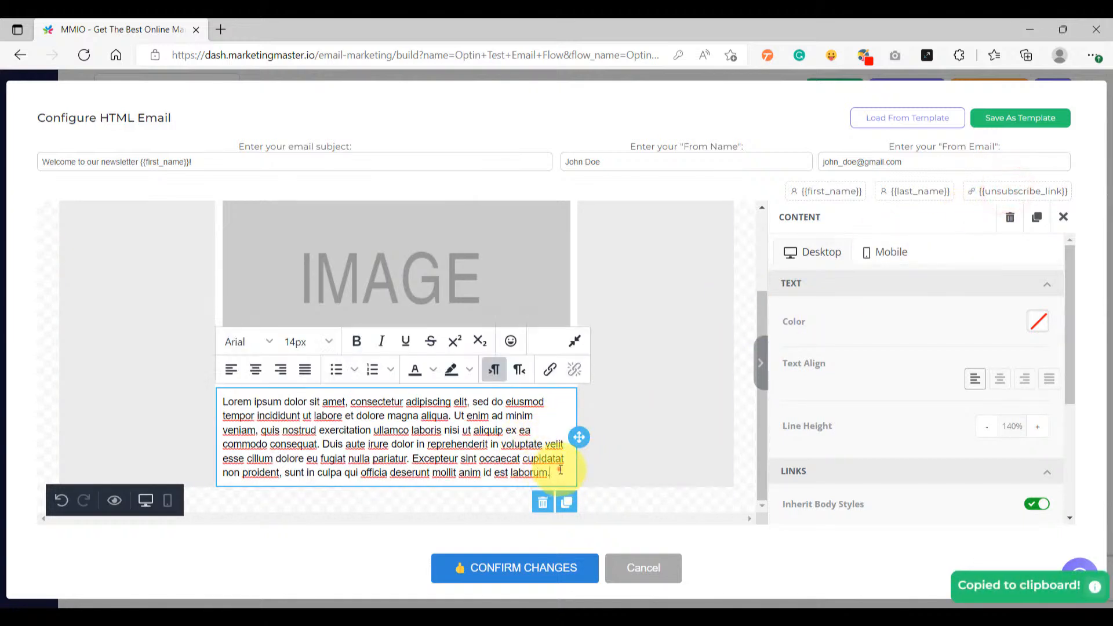
key(Return)
key(Return)
text(Unsubsribe here)
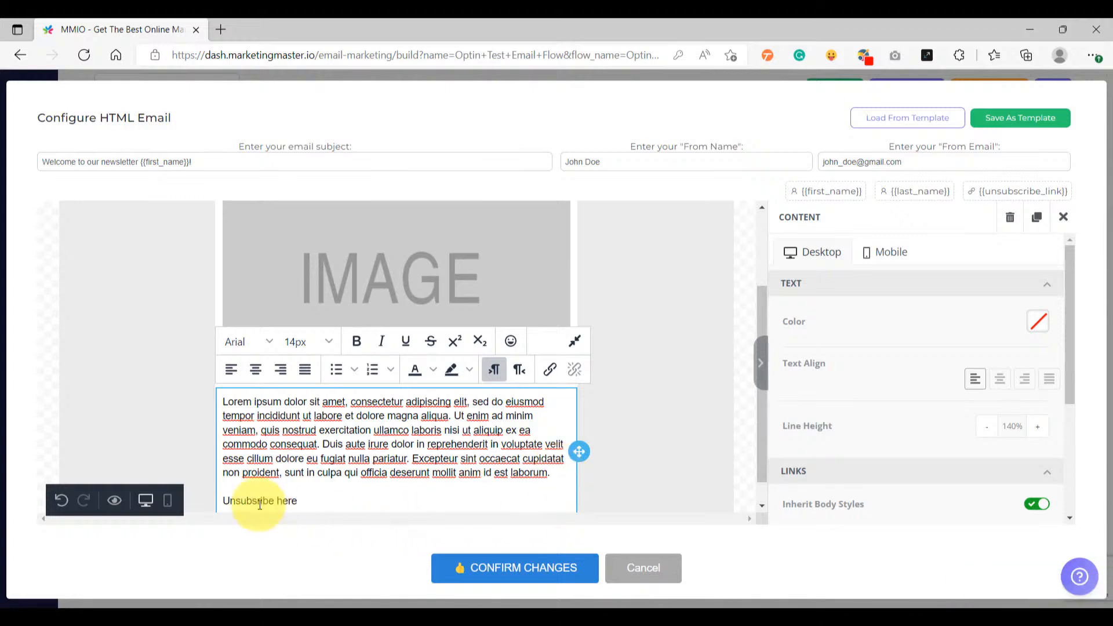
Link the word "here" in the unsubscribe line to {{unsubscribe_link}}.
double_click(293, 500)
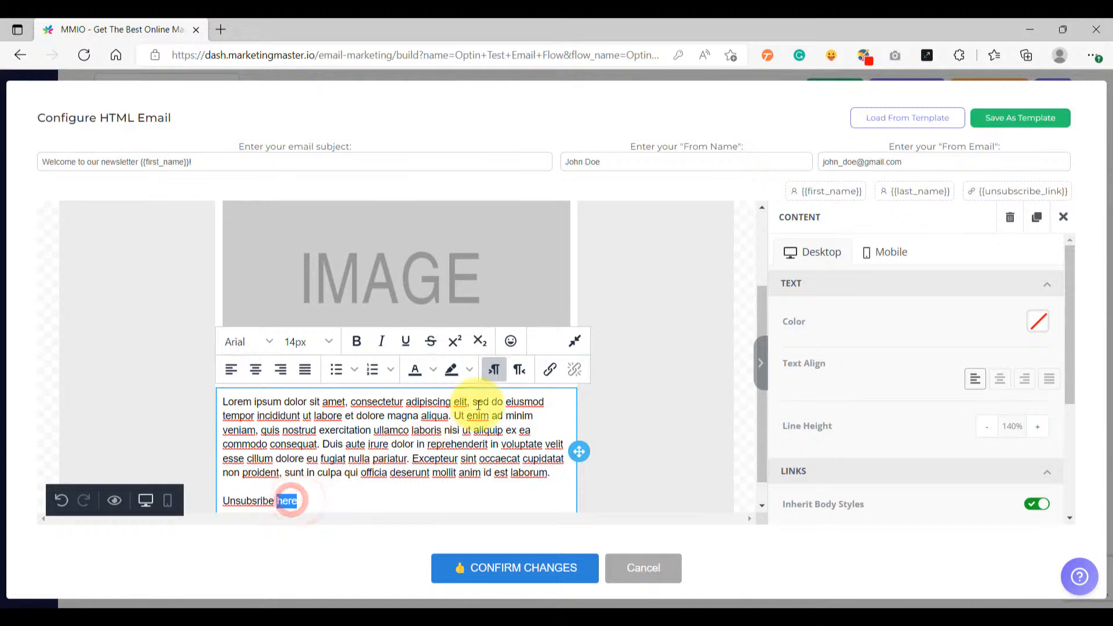
click(549, 369)
key(ctrl+v)
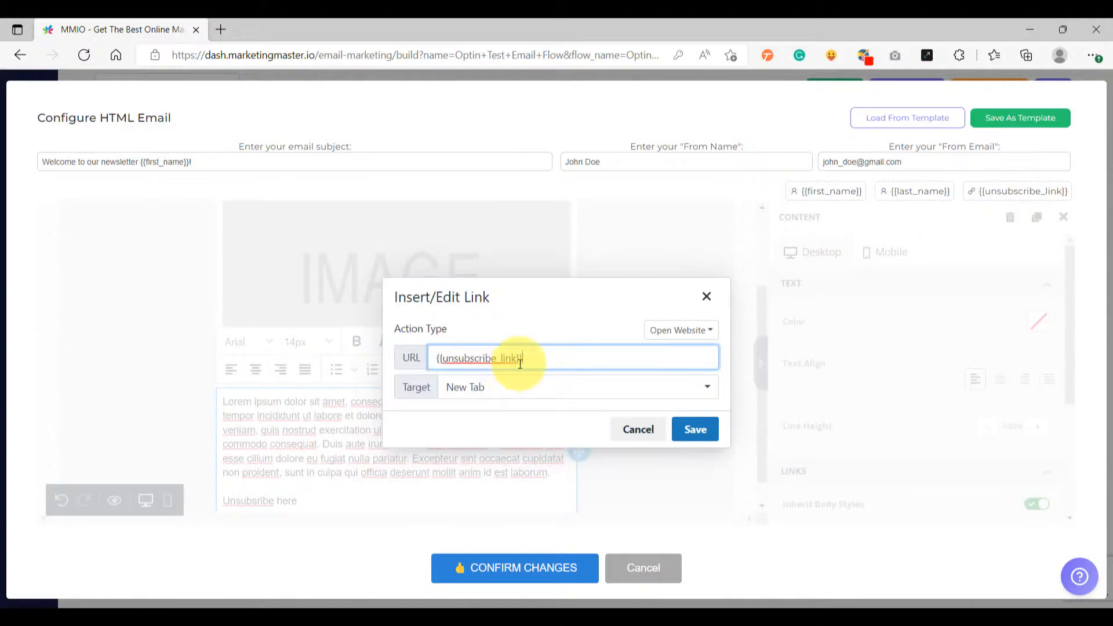
drag(541, 359, 386, 365)
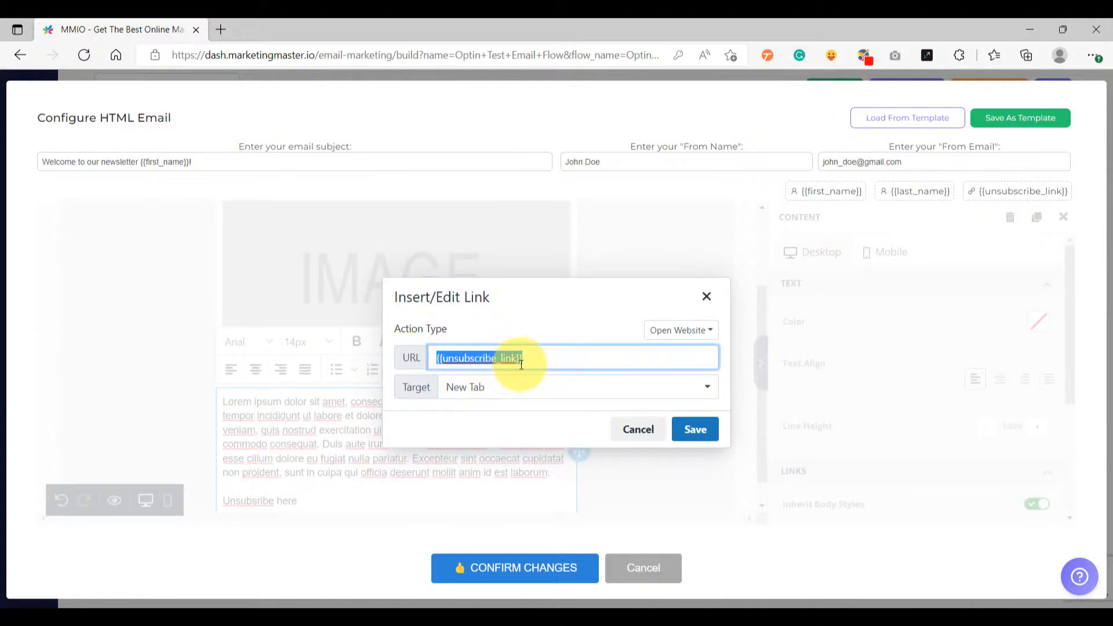
click(697, 435)
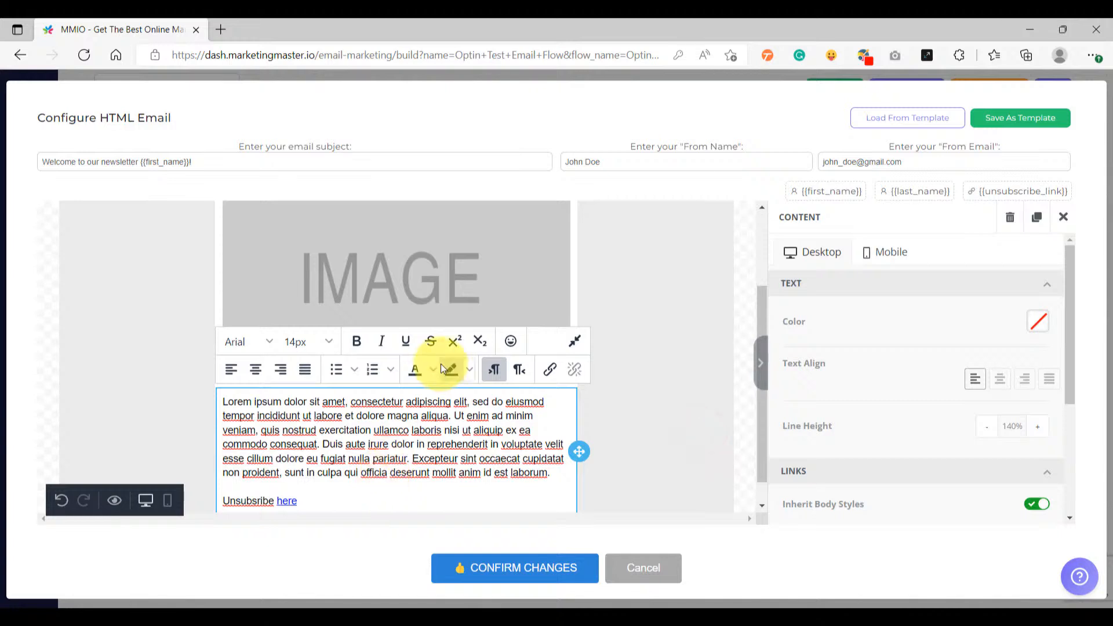
Replace the HTML email's placeholder From Name and From Email with the sender's own name and email address.
click(640, 159)
key(ctrl+a)
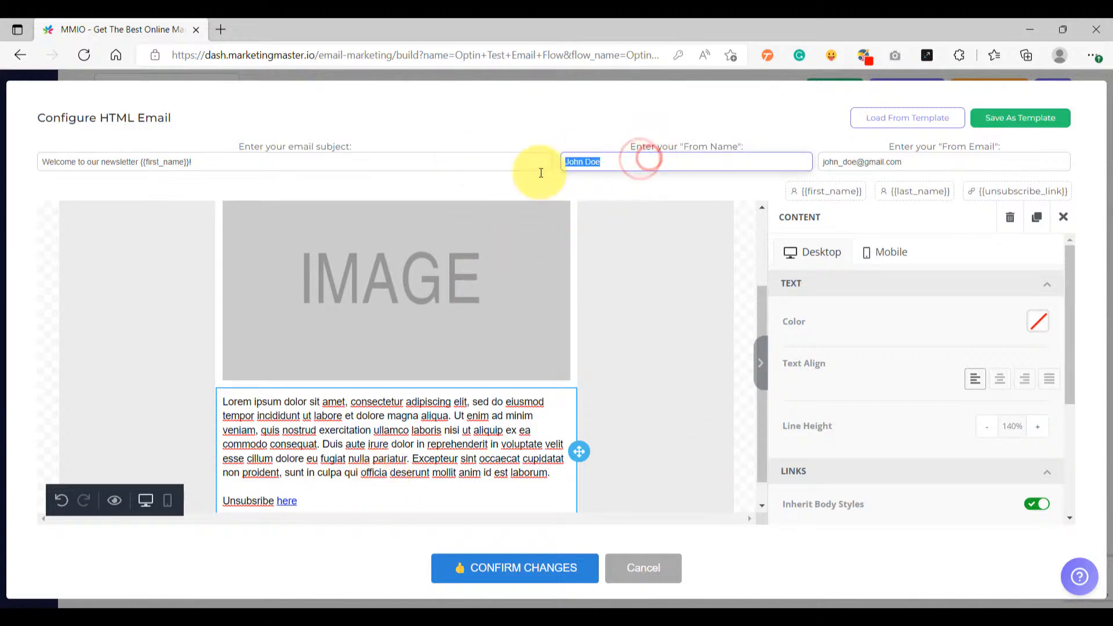
key(ctrl+v)
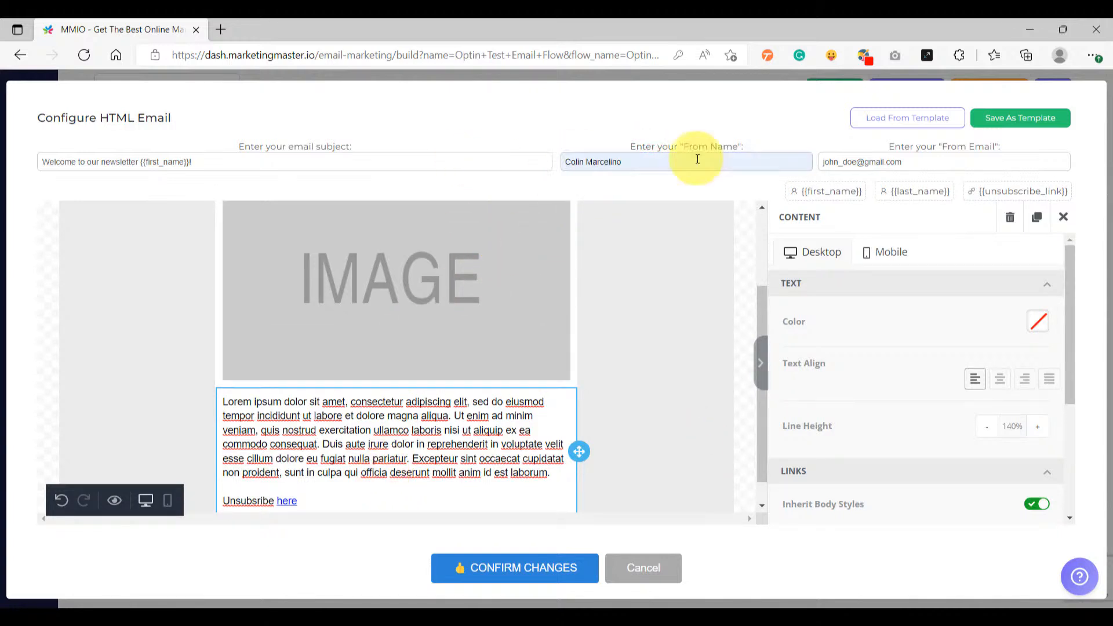
click(957, 160)
key(ctrl+a)
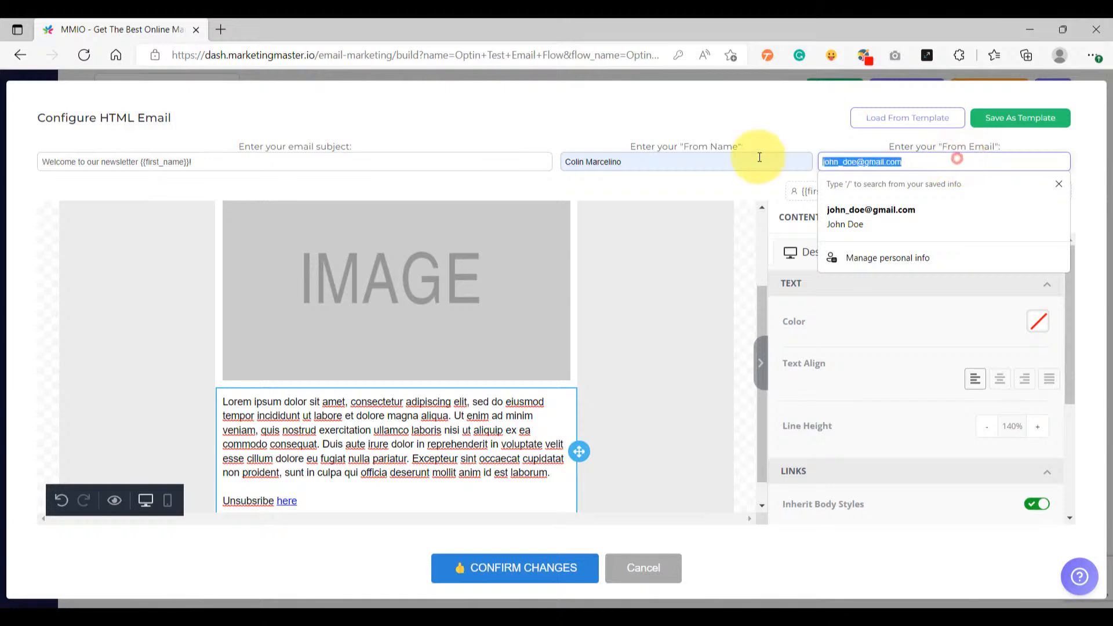
key(ctrl+v)
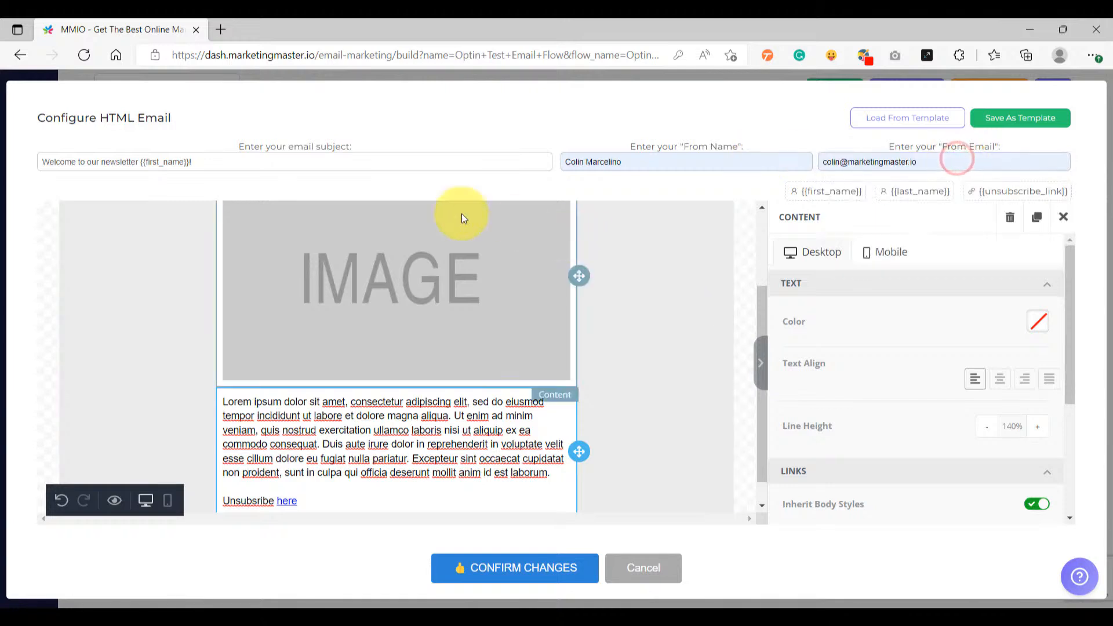
Review the subject, sender fields and content of the HTML email, and confirm its changes.
click(306, 160)
click(700, 160)
click(943, 161)
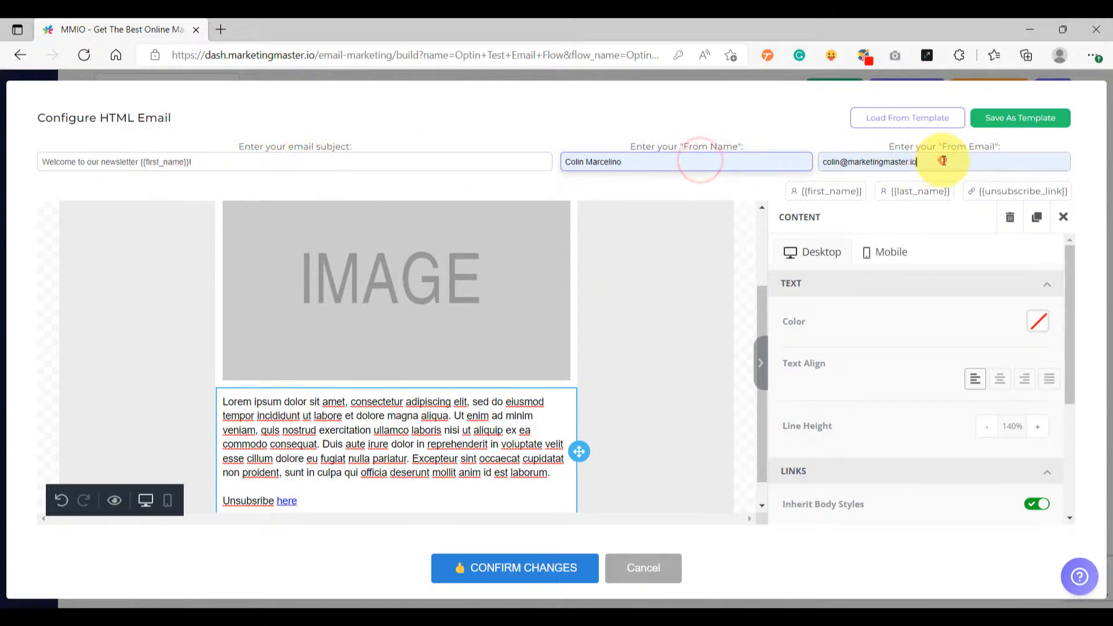
scroll(609, 313, up, 3)
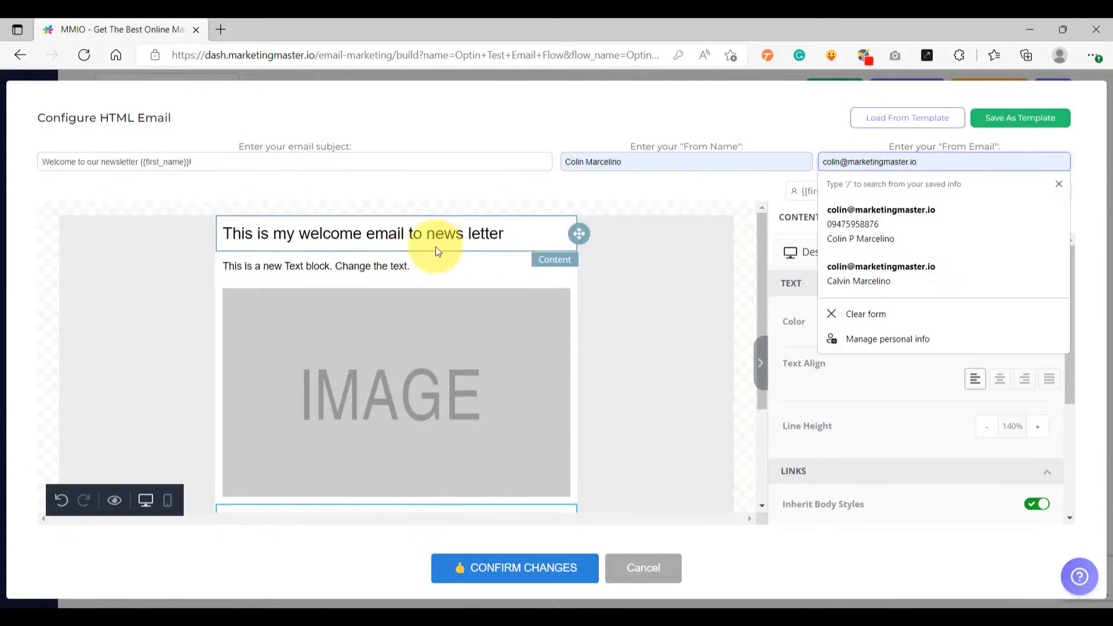
click(754, 192)
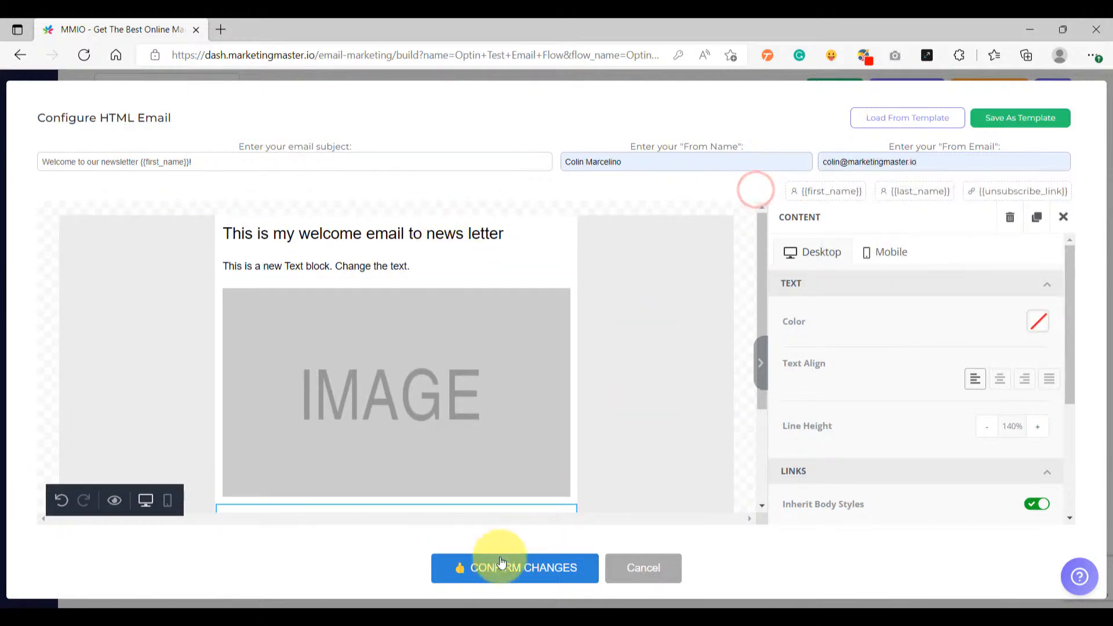
click(491, 574)
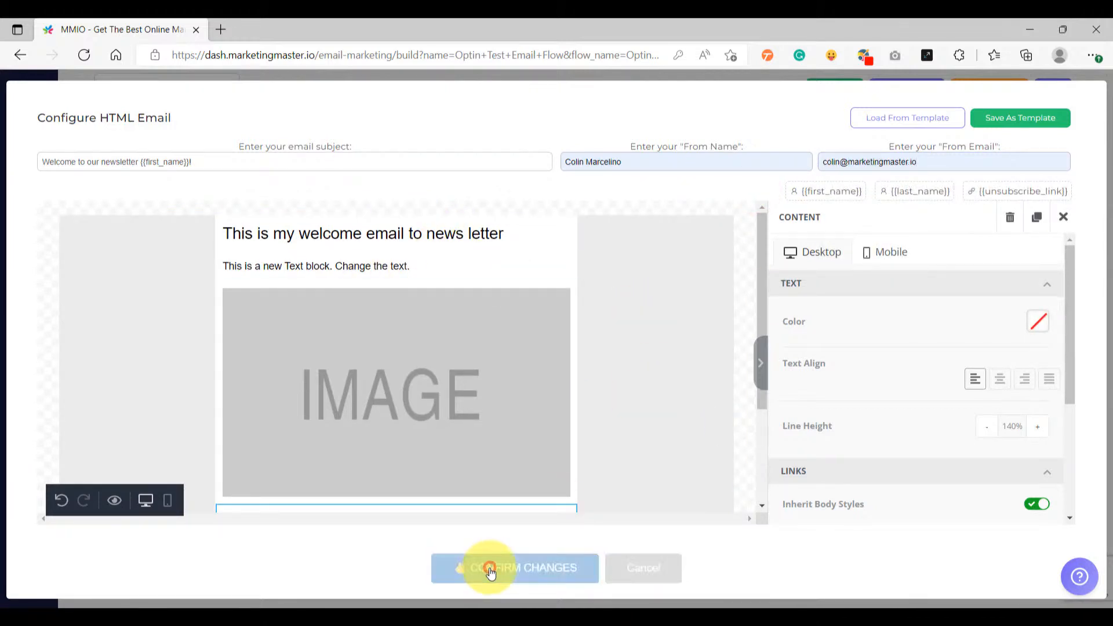
Open the plain text email's configuration, set its subject to "This is my second day content" and fill in the sender's name and email.
drag(766, 427, 586, 428)
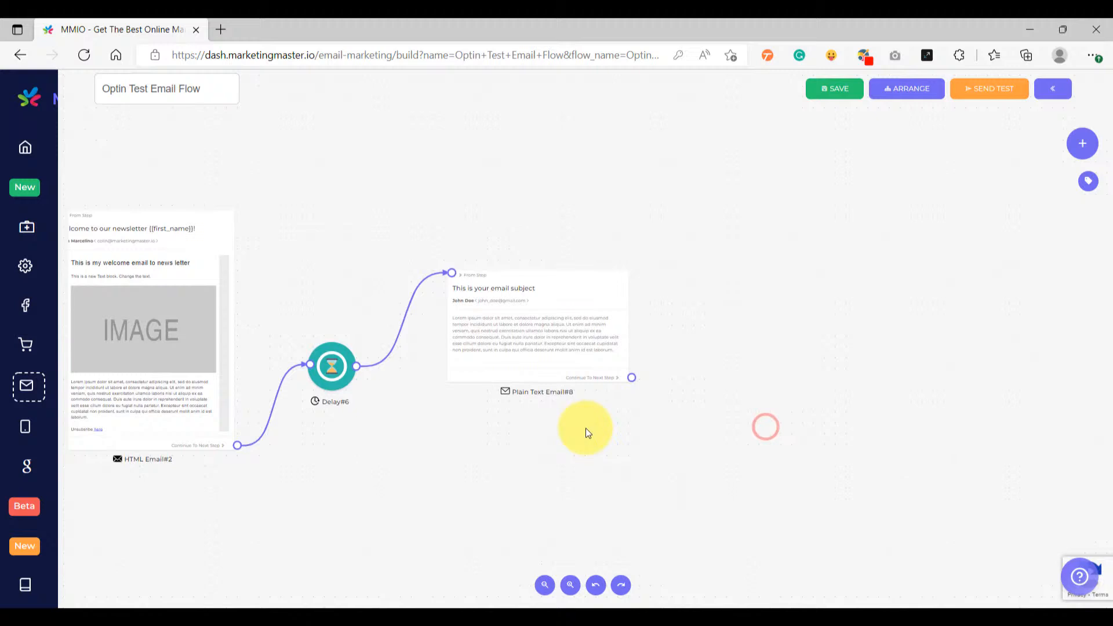
scroll(499, 326, up, 3)
click(500, 317)
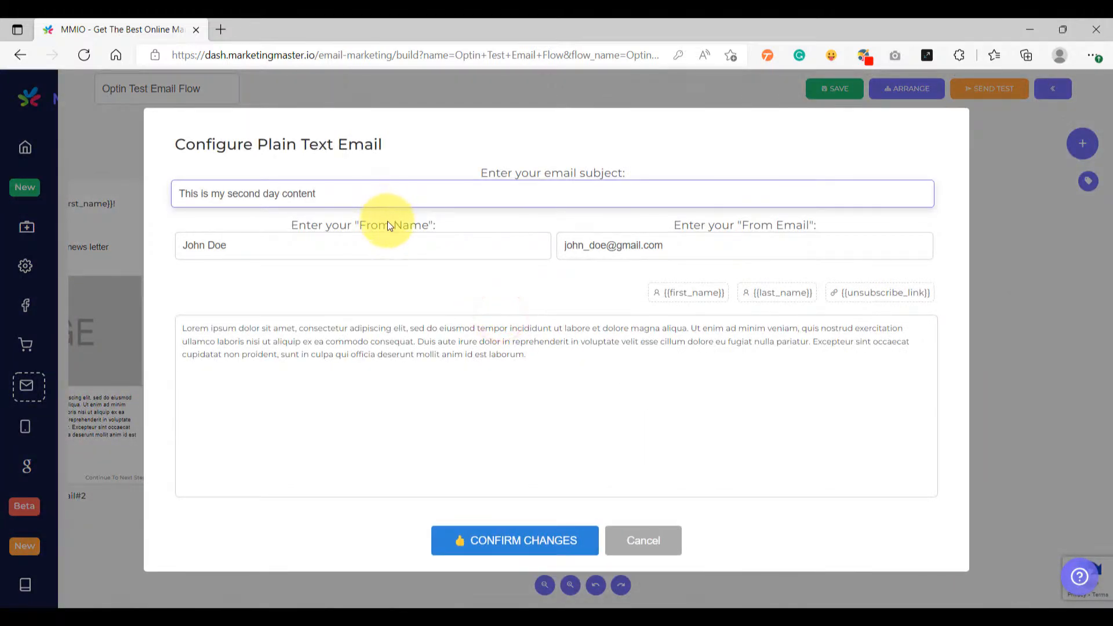
drag(363, 193, 112, 195)
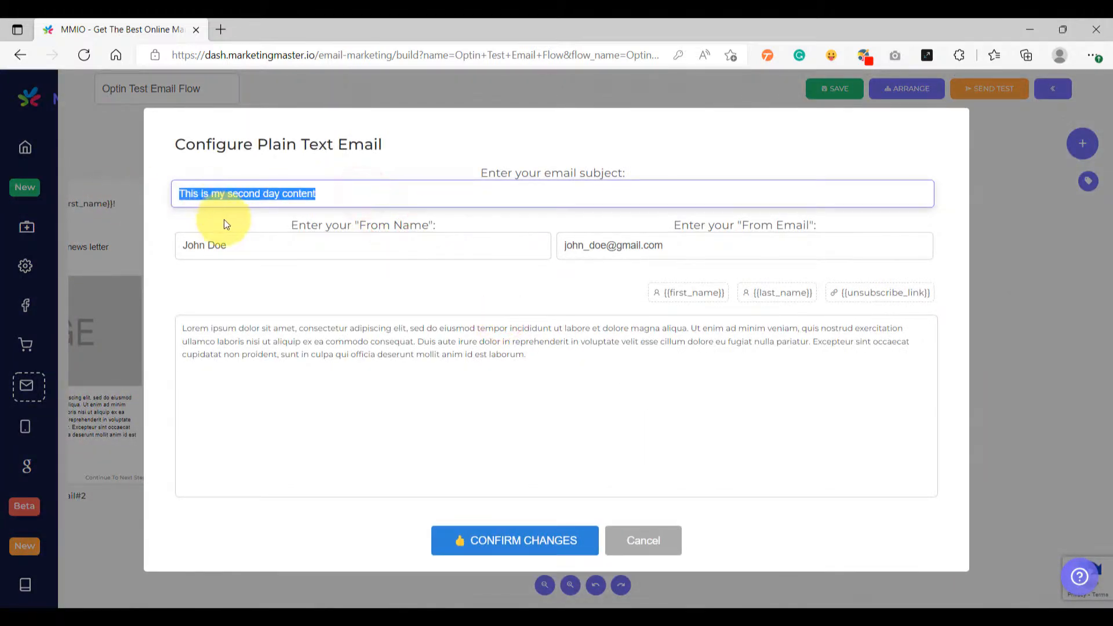
drag(253, 247, 148, 249)
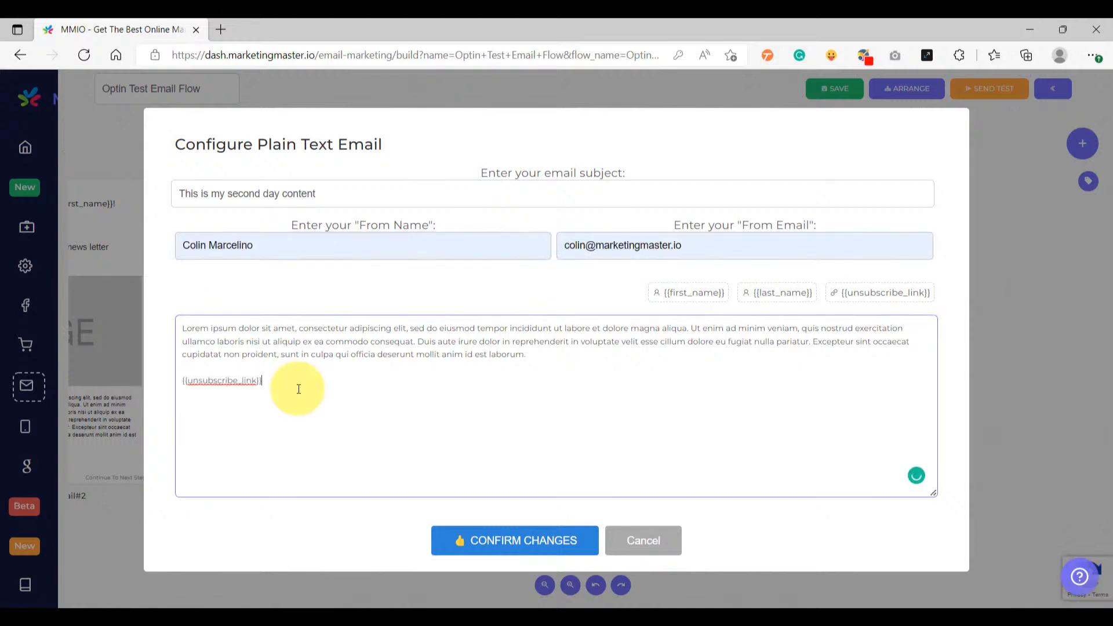
Add {{unsubscribe_link}} below the plain text email's body, separated by a blank line, and confirm the changes.
drag(289, 385, 191, 384)
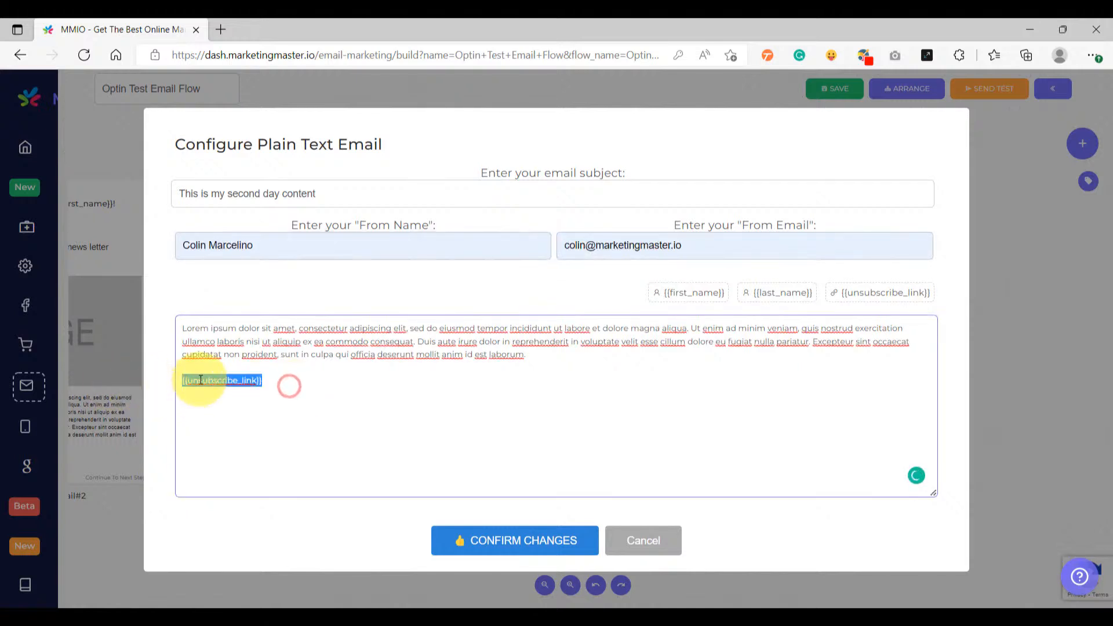
click(284, 381)
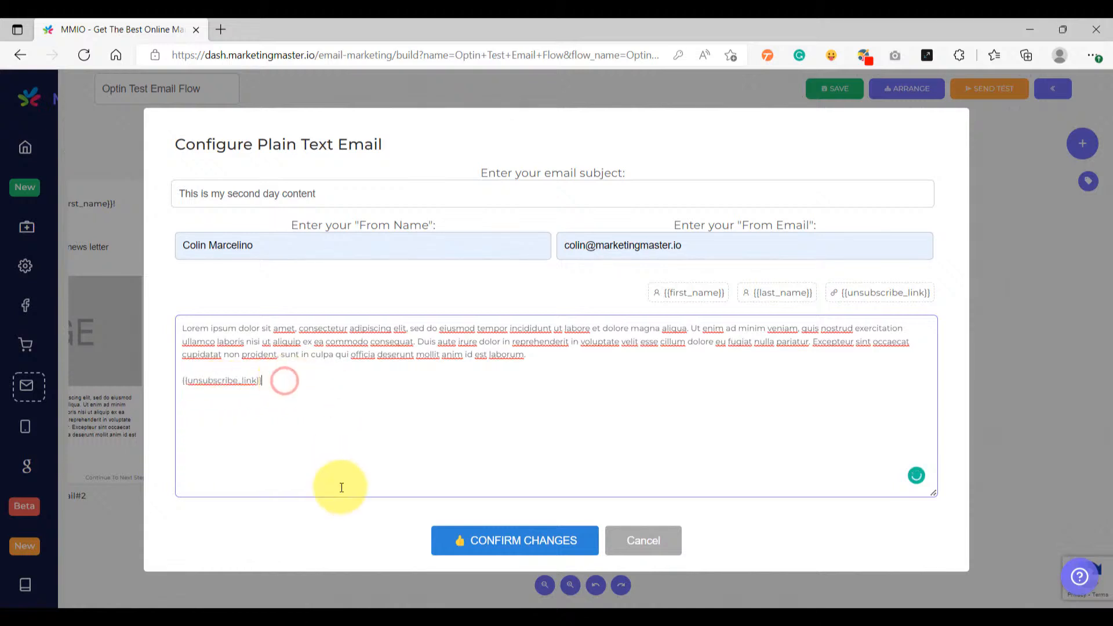
click(496, 540)
Move the Reference block slightly lower, save the email flow, and return to the email flow dashboard.
drag(338, 518, 595, 442)
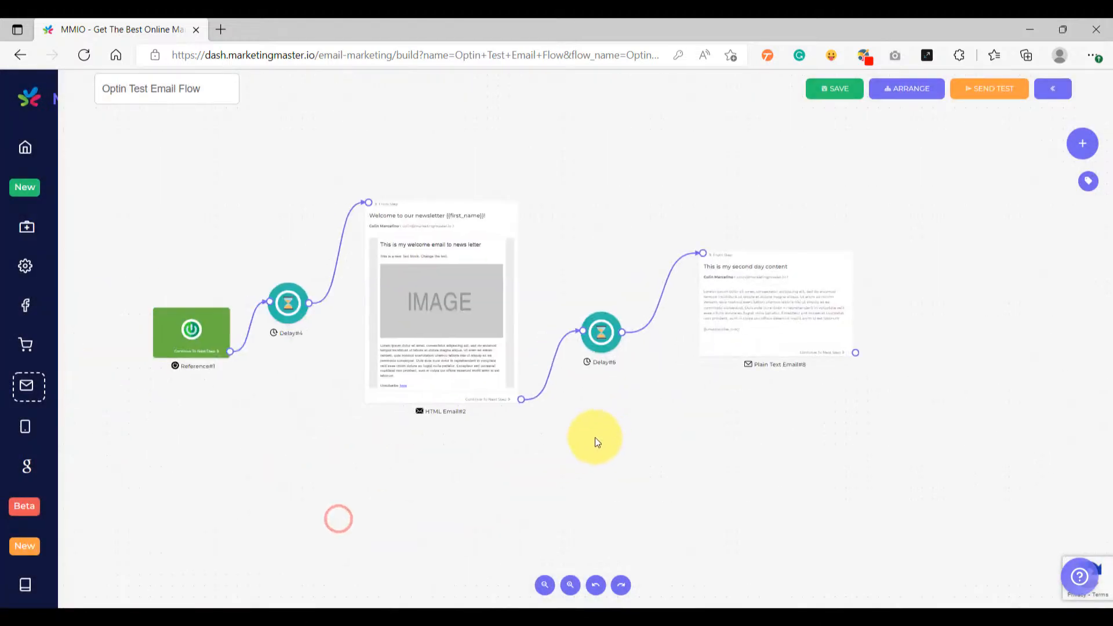
drag(525, 435, 489, 464)
drag(162, 350, 160, 381)
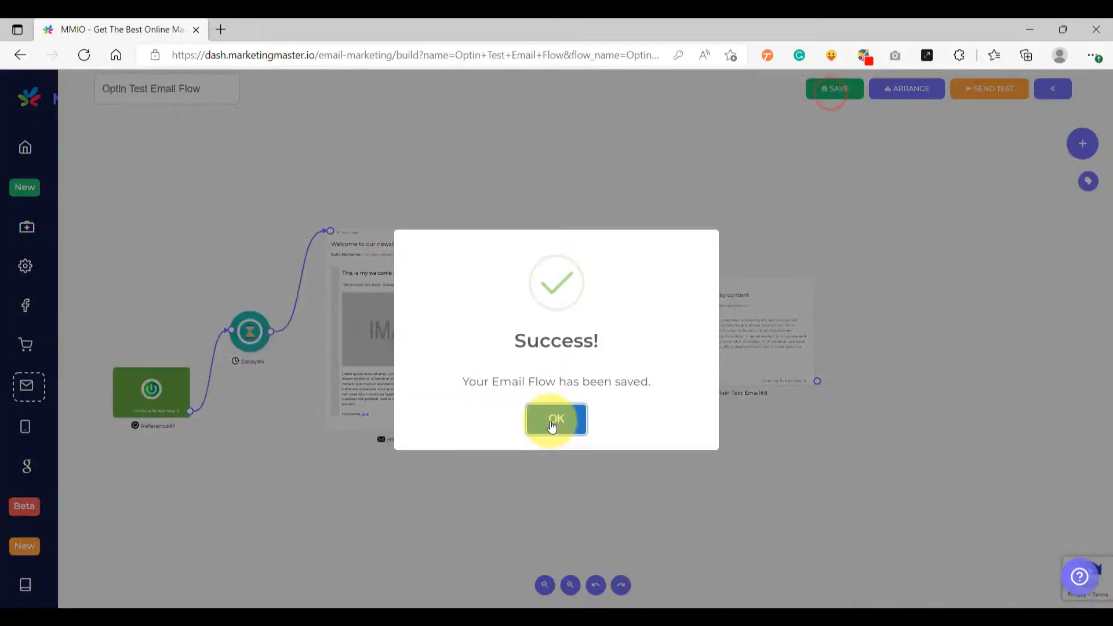
click(552, 419)
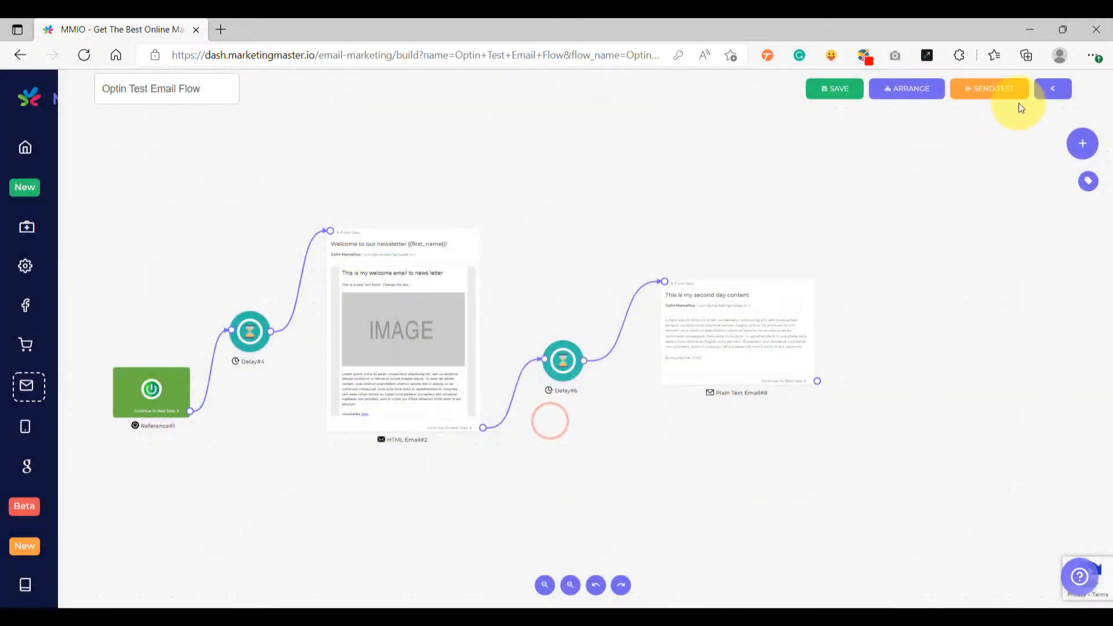
click(1055, 91)
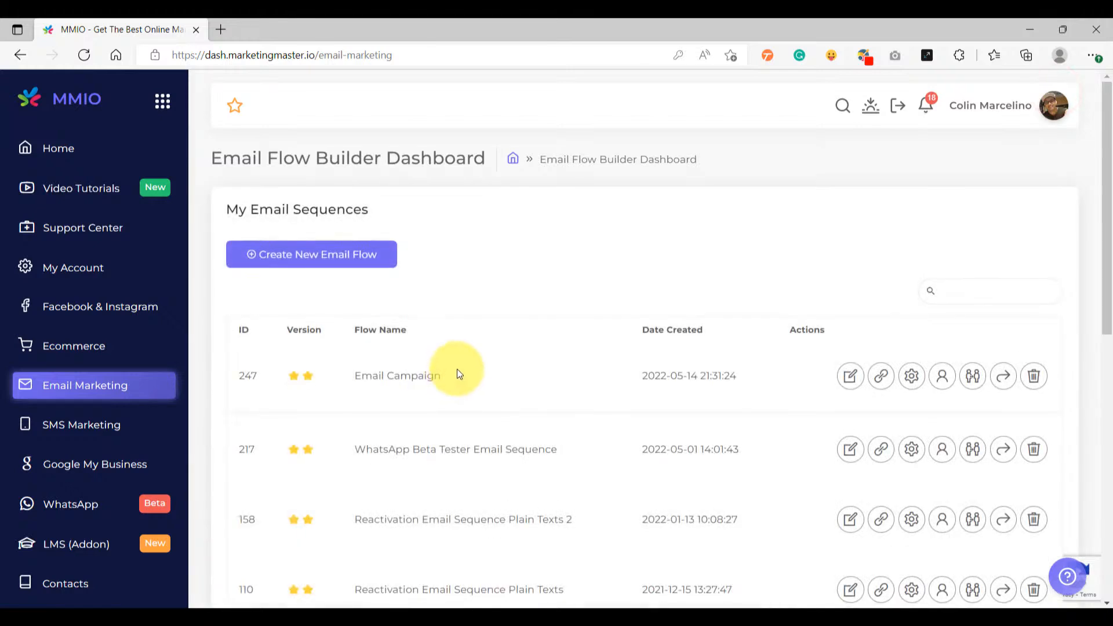
View the webhook URL of Optin Test Email Flow, highlight it, and close the dialog.
drag(365, 380, 355, 378)
click(516, 382)
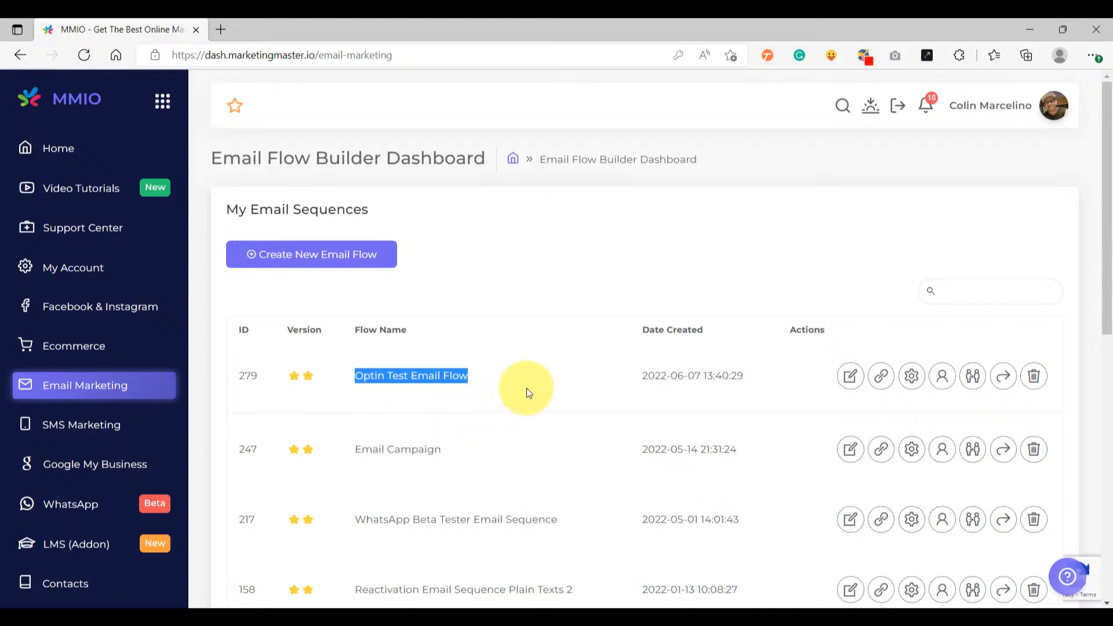
click(553, 365)
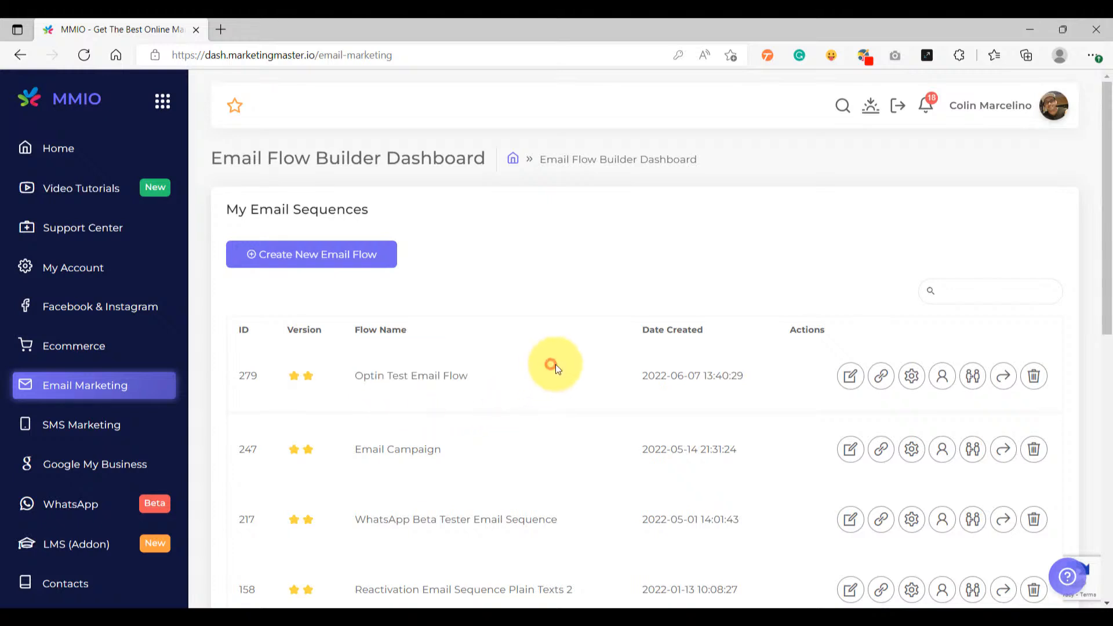
click(881, 376)
drag(675, 347, 329, 301)
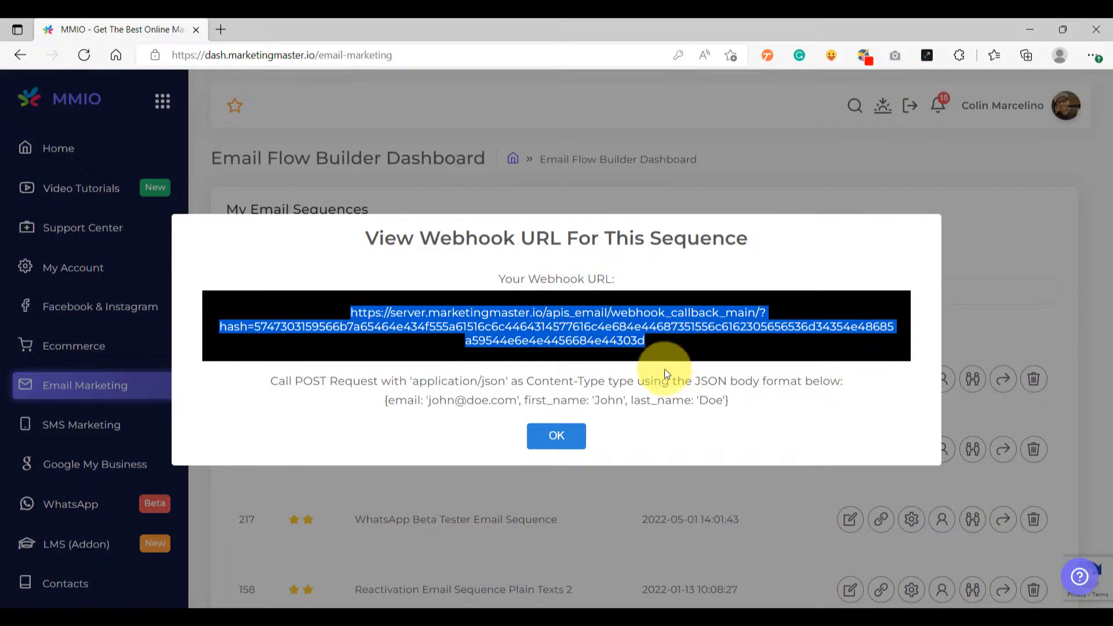
click(685, 189)
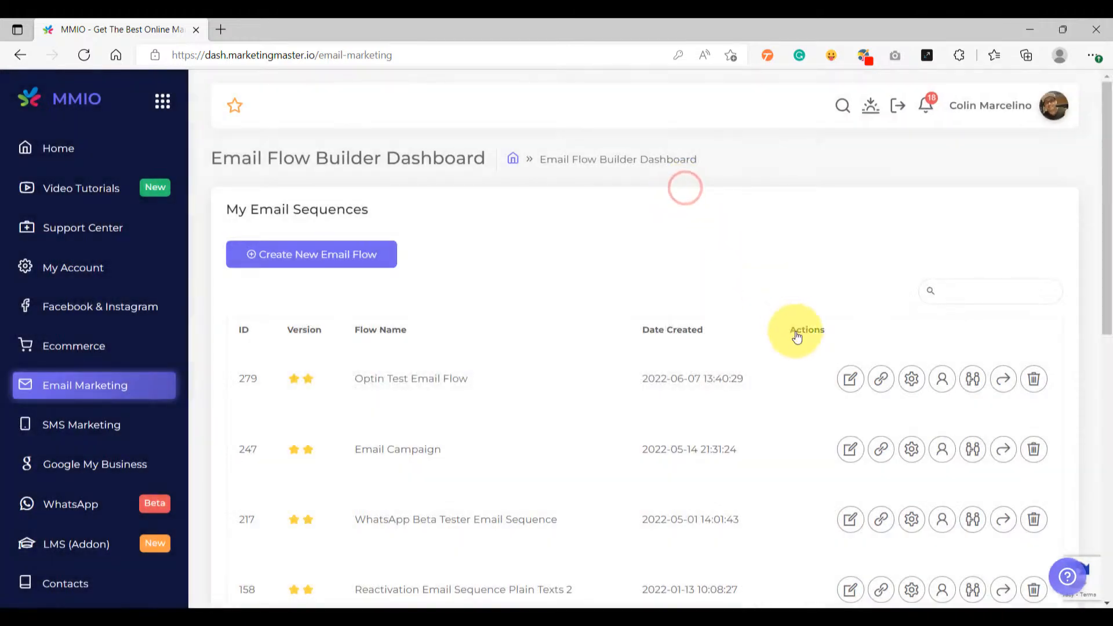
Switch on double opt-in in Optin Test Email Flow's settings to view the available opt-in templates, and close without saving.
click(911, 380)
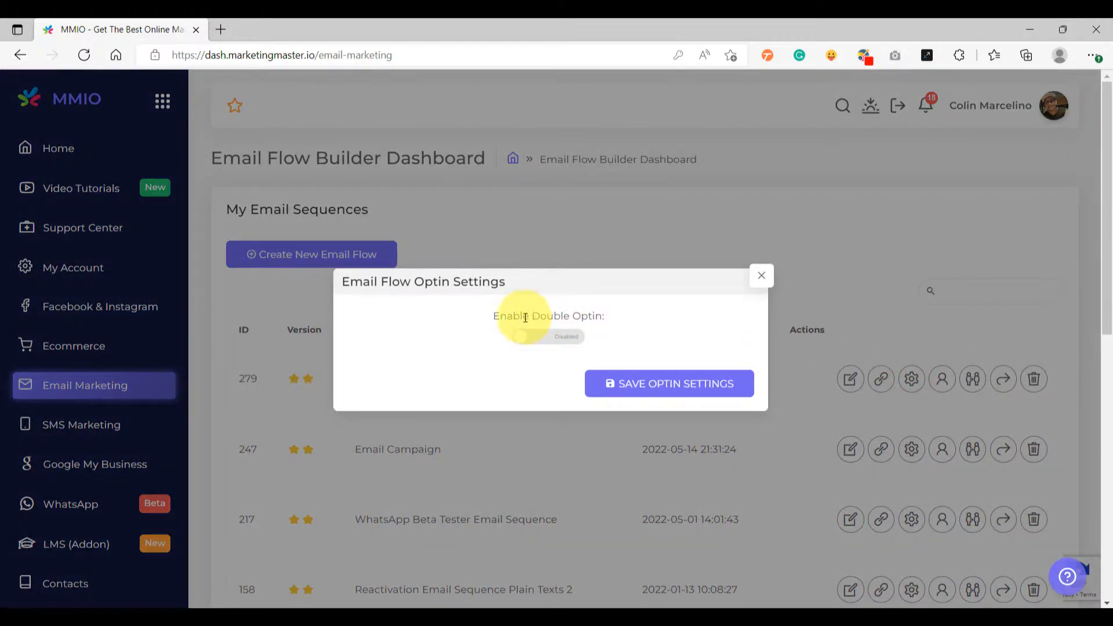
drag(490, 315, 637, 324)
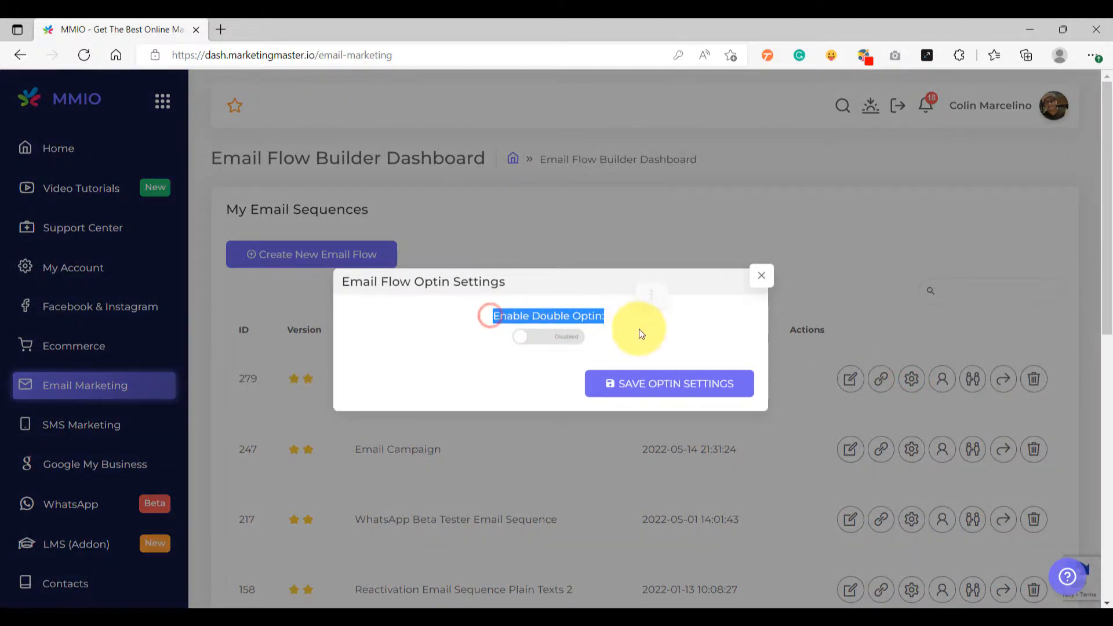
click(552, 339)
click(456, 369)
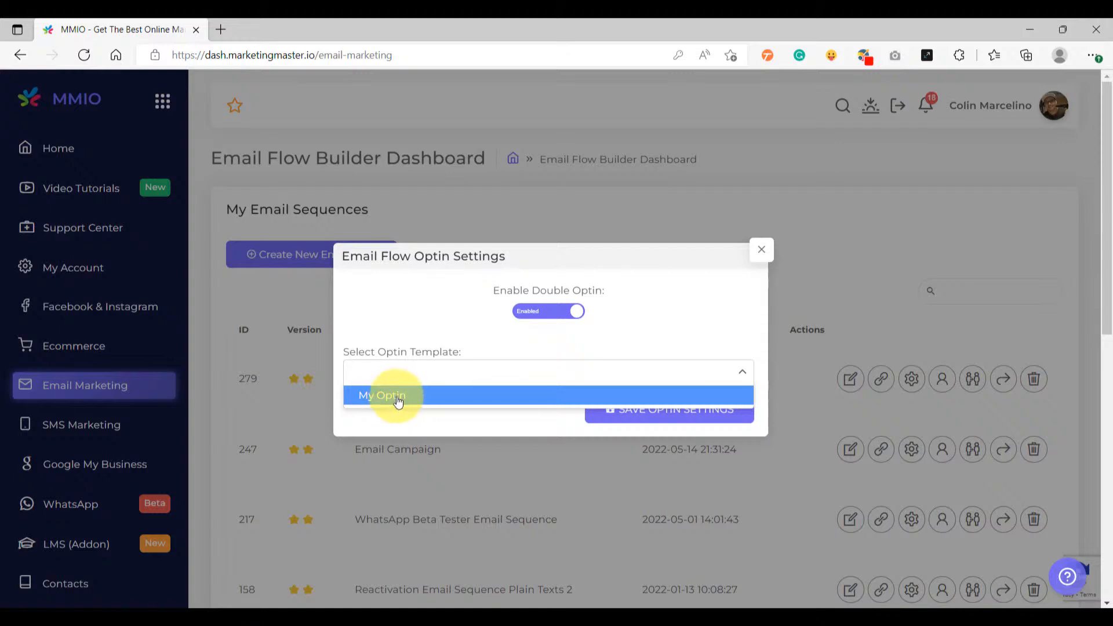
click(430, 335)
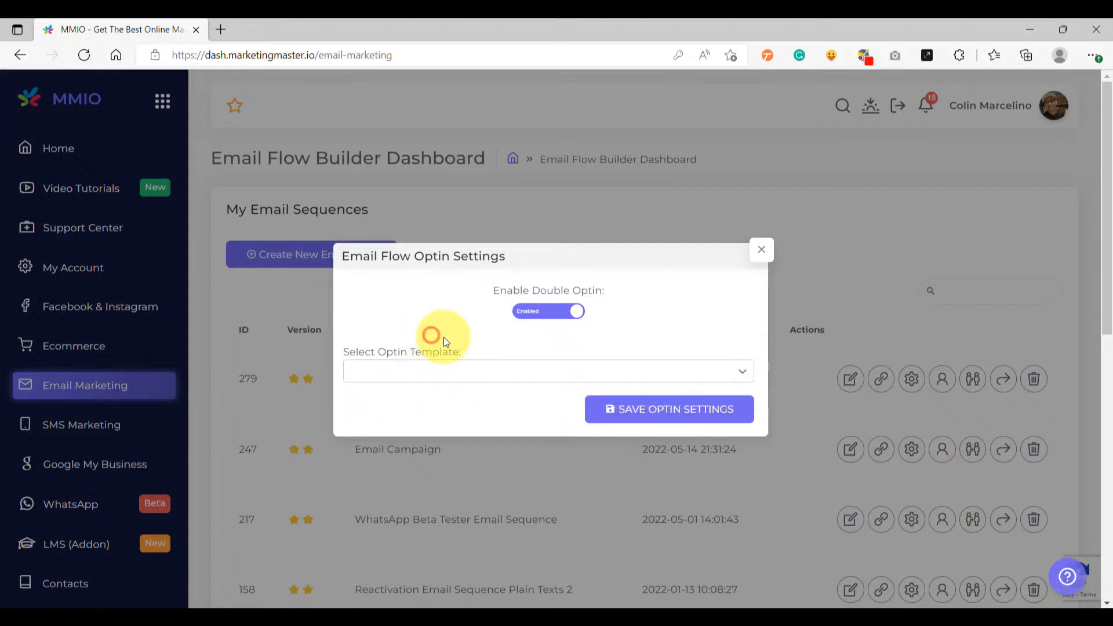
click(759, 259)
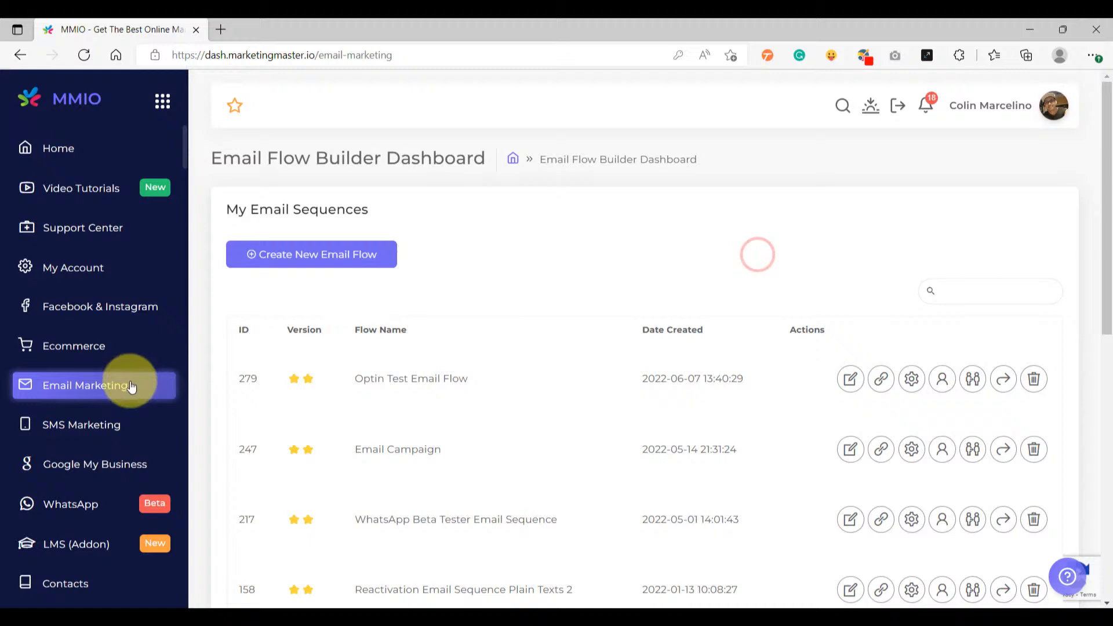
Start a new opt-in template for email marketing and name it "New Optin 2".
click(91, 393)
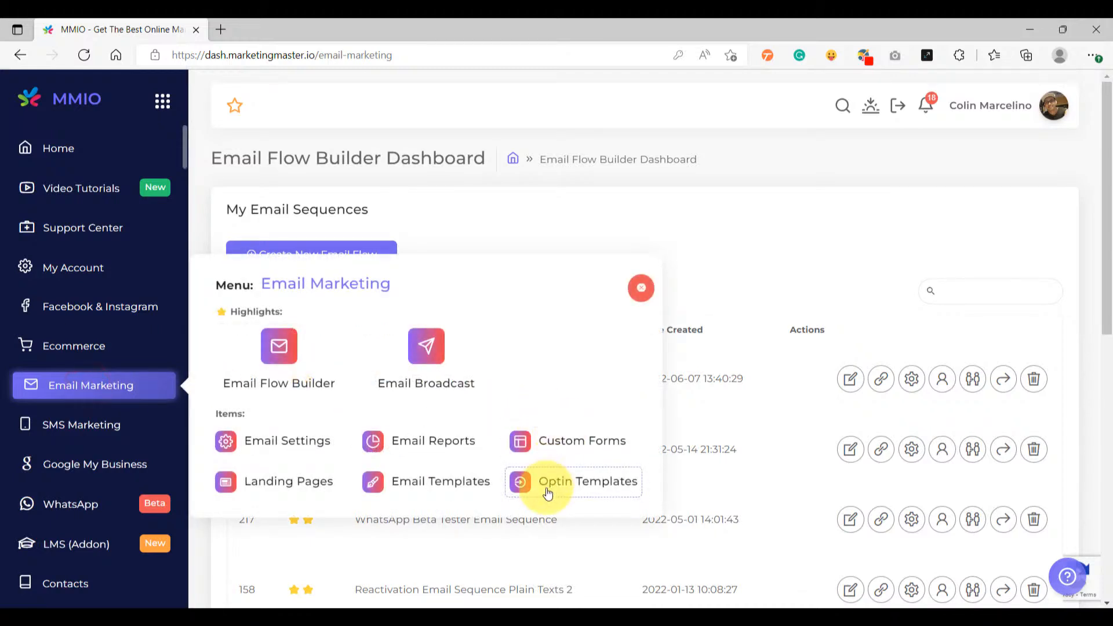
click(556, 490)
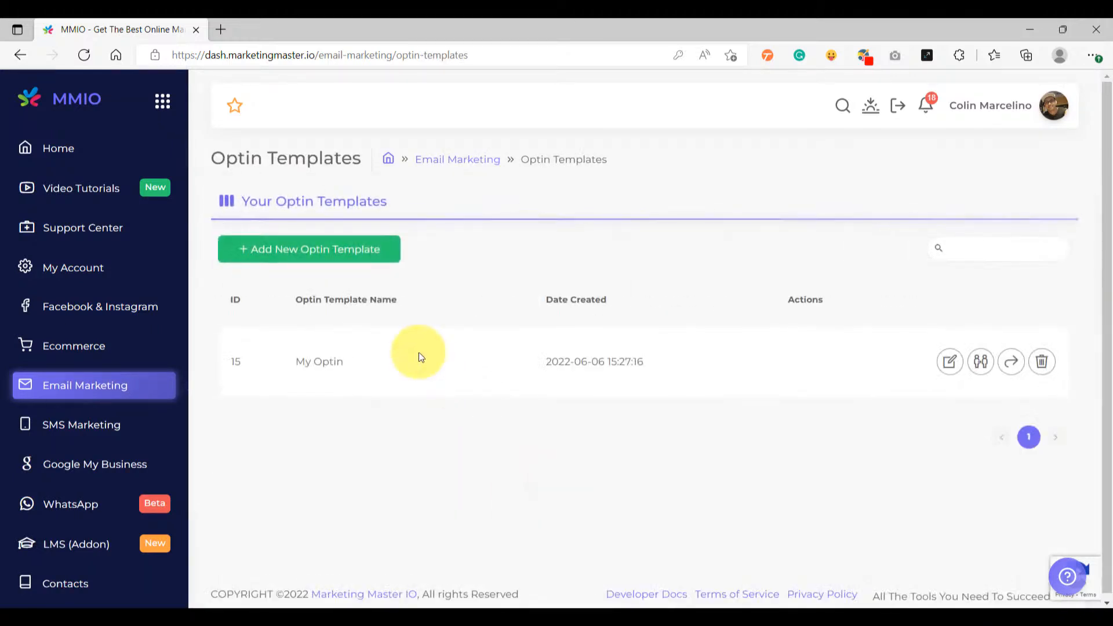
click(299, 259)
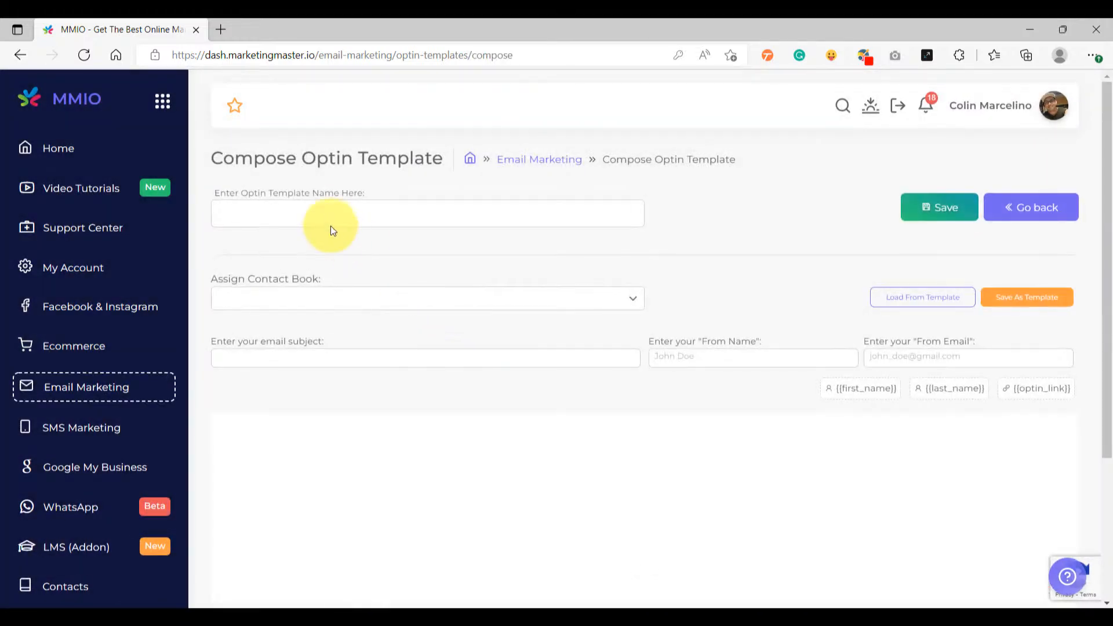
click(328, 214)
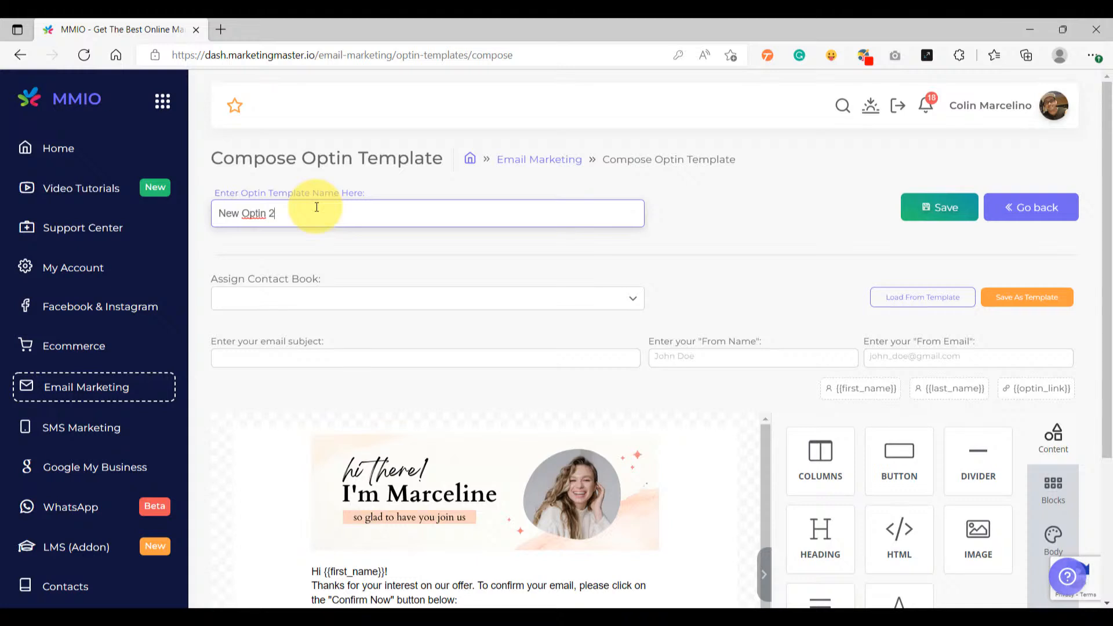
Assign Testing Contact Book 1 to the opt-in template and set the email subject to "Confirm your email here".
click(300, 298)
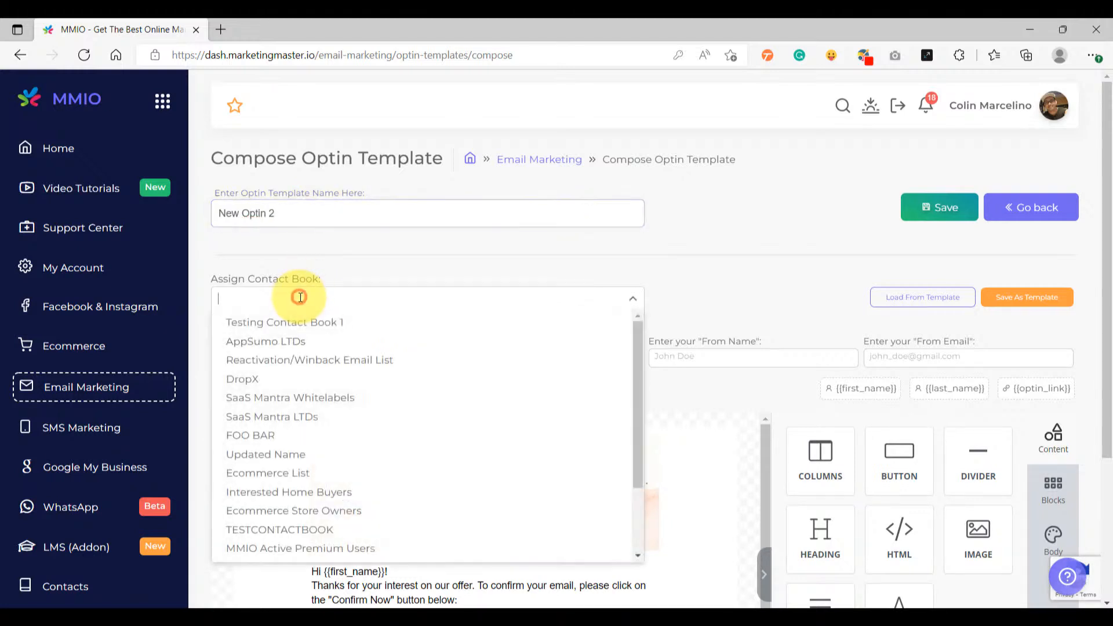
click(302, 320)
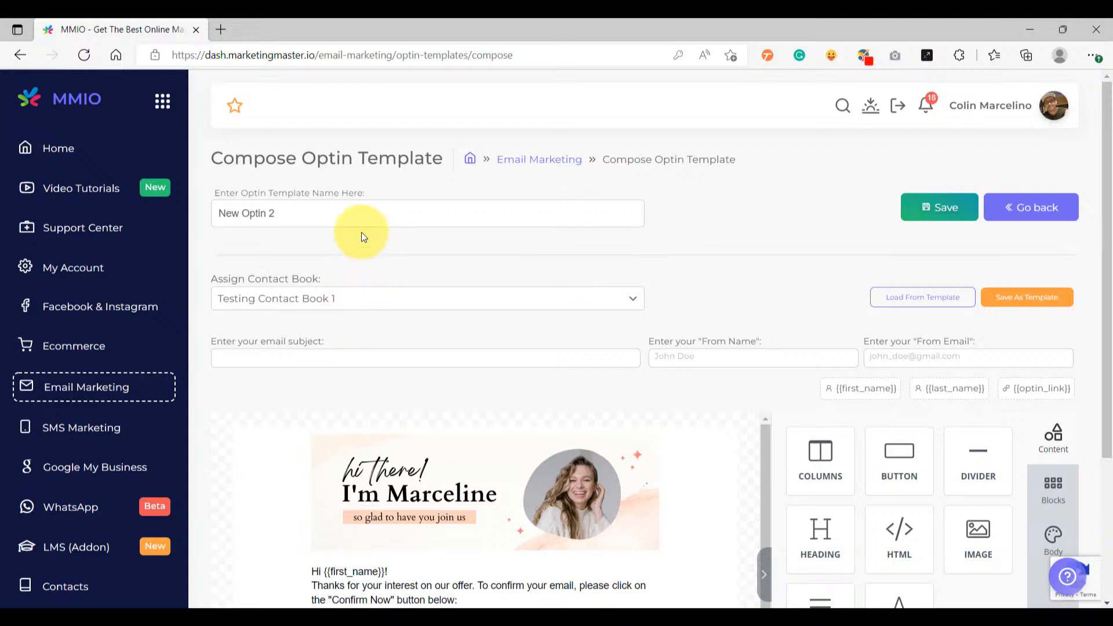
scroll(321, 289, down, 1)
click(313, 276)
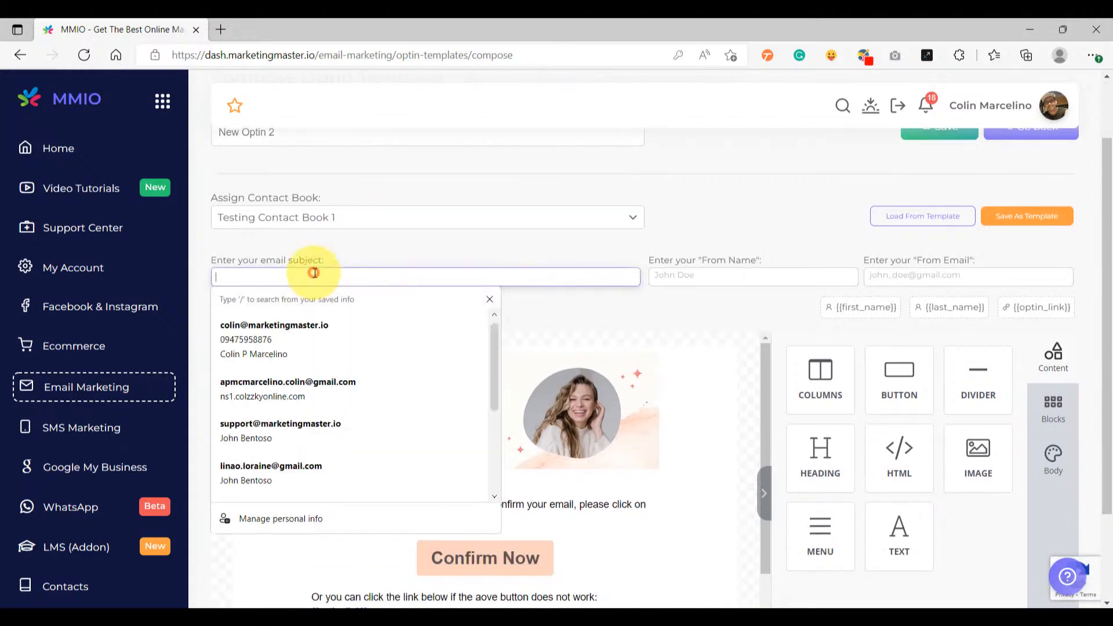
text(Confirm your email here)
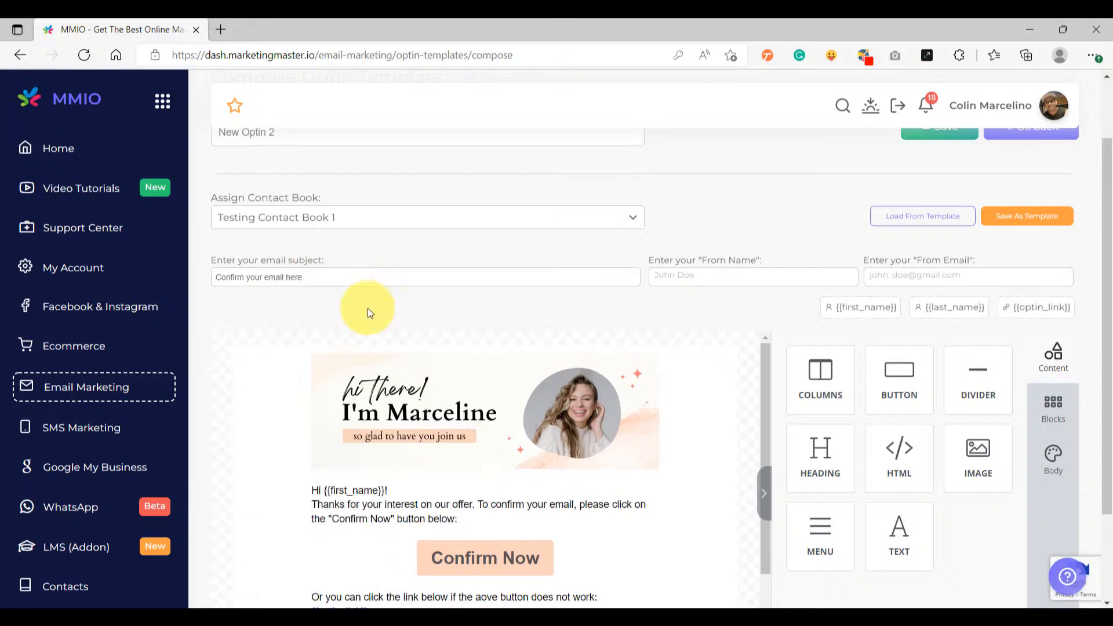
triple_click(343, 280)
click(378, 305)
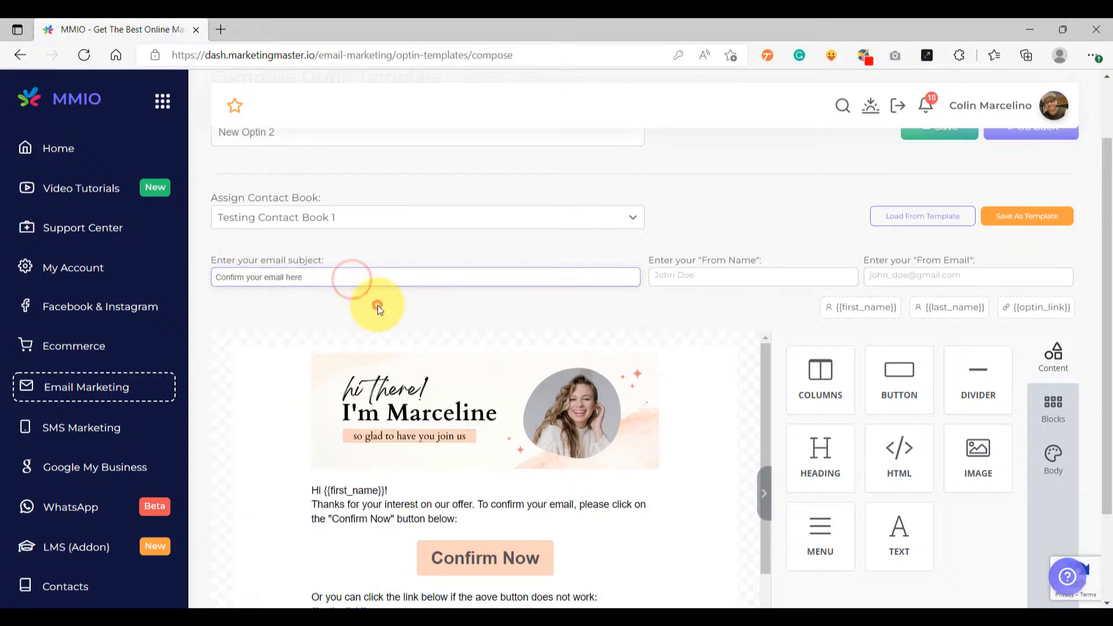
Fill in the template's From Name and From Email with the sender's saved name and e-mail address.
click(730, 271)
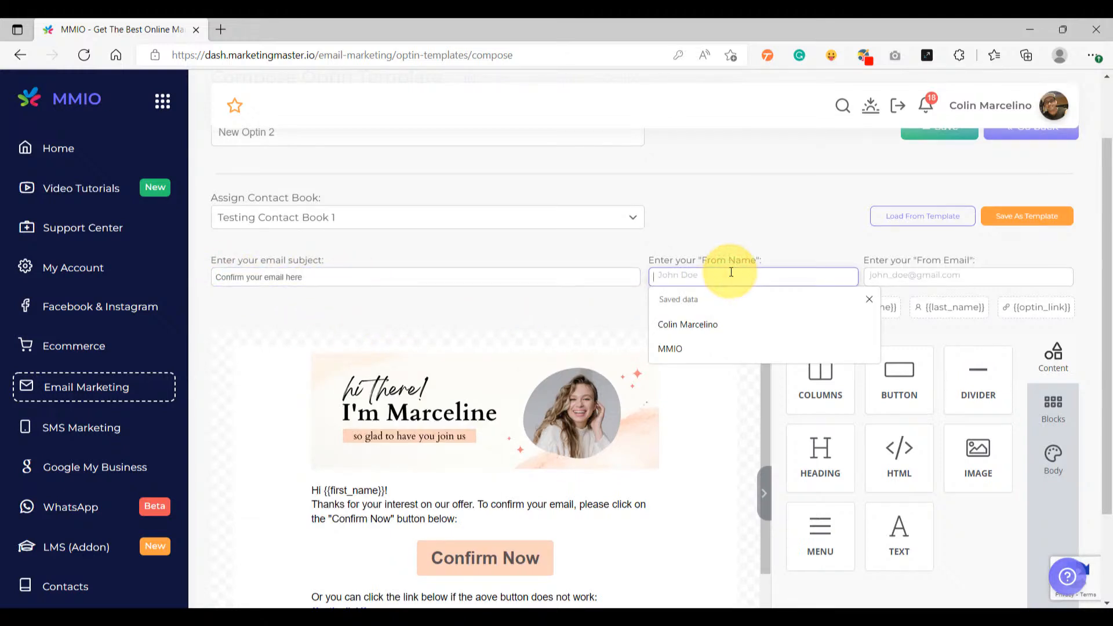
click(925, 275)
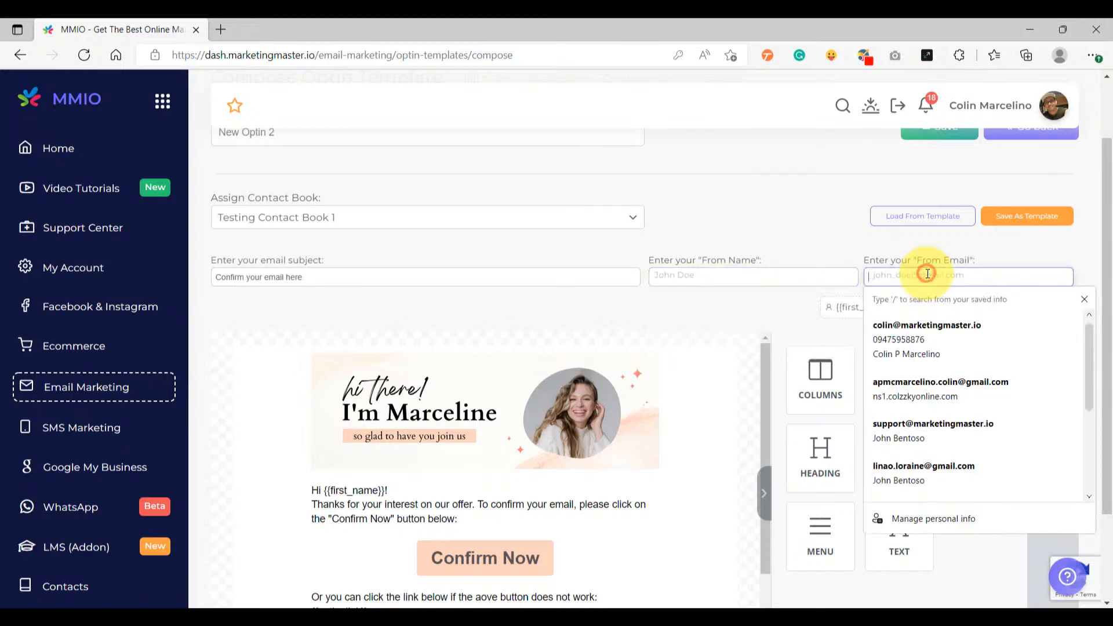
click(736, 338)
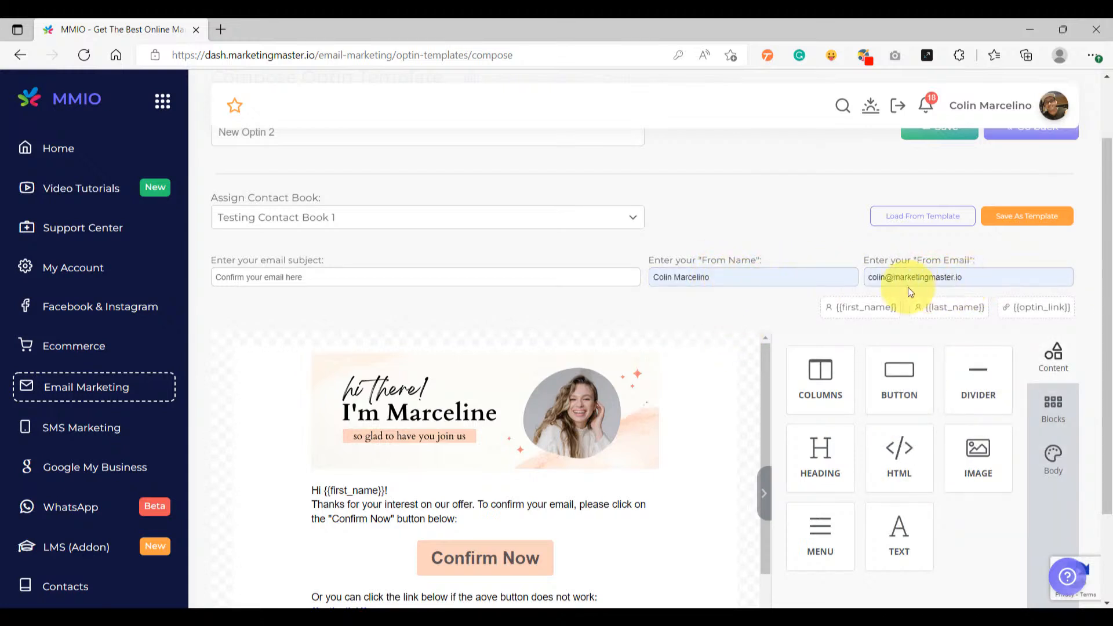
Examine the opt-in email's banner, greeting text, Confirm Now button, fallback link text and the available merge tags.
scroll(552, 320, down, 2)
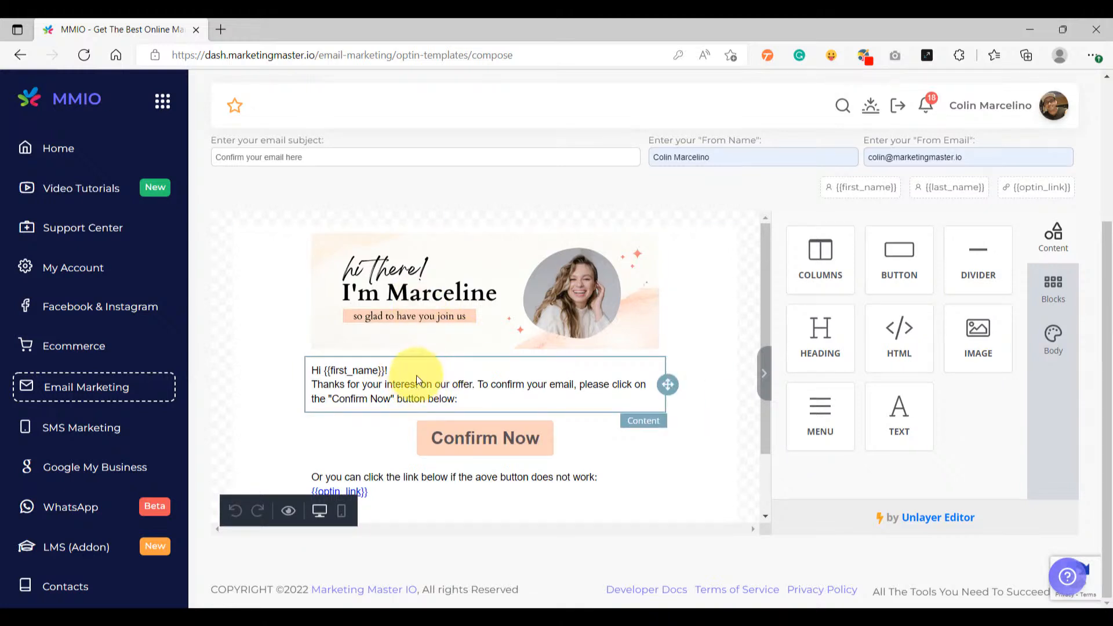
scroll(416, 374, down, 1)
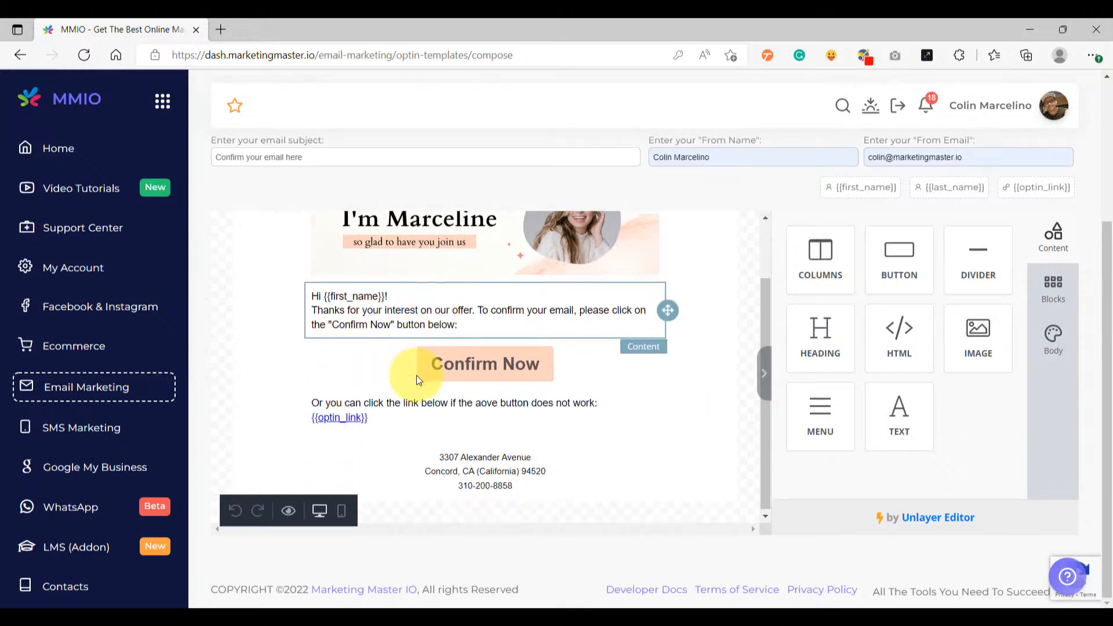
click(396, 417)
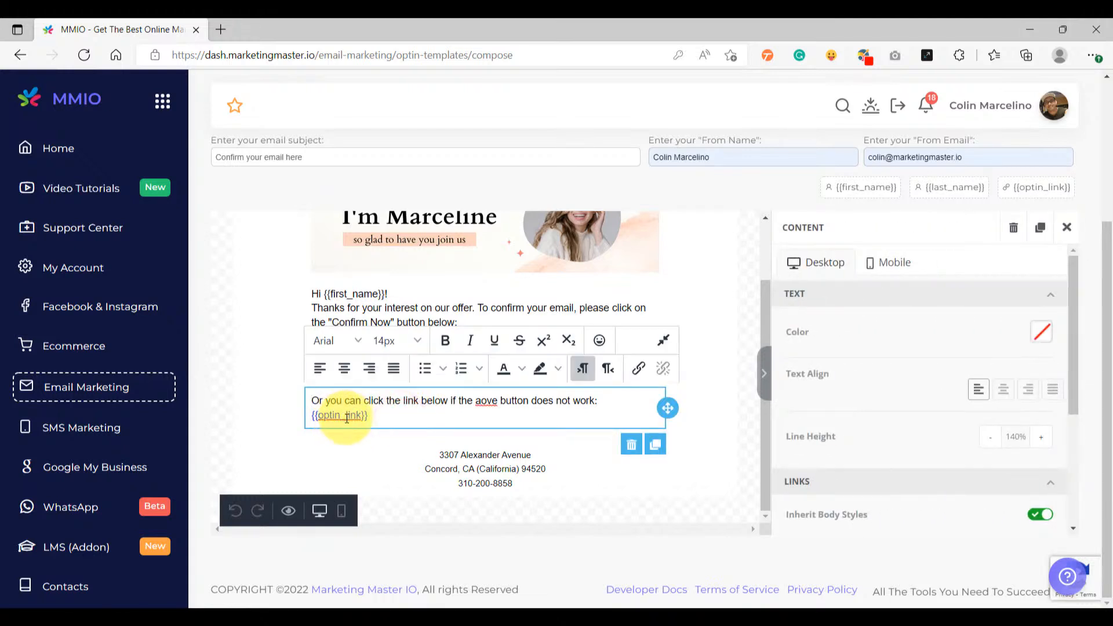
click(740, 358)
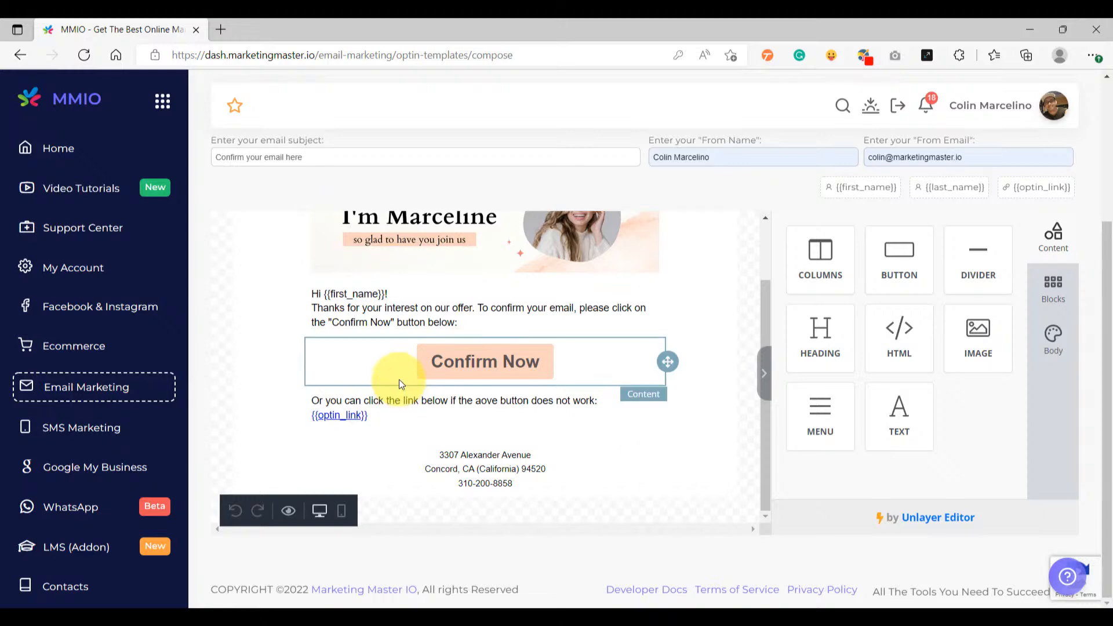
scroll(399, 379, up, 2)
scroll(402, 277, up, 5)
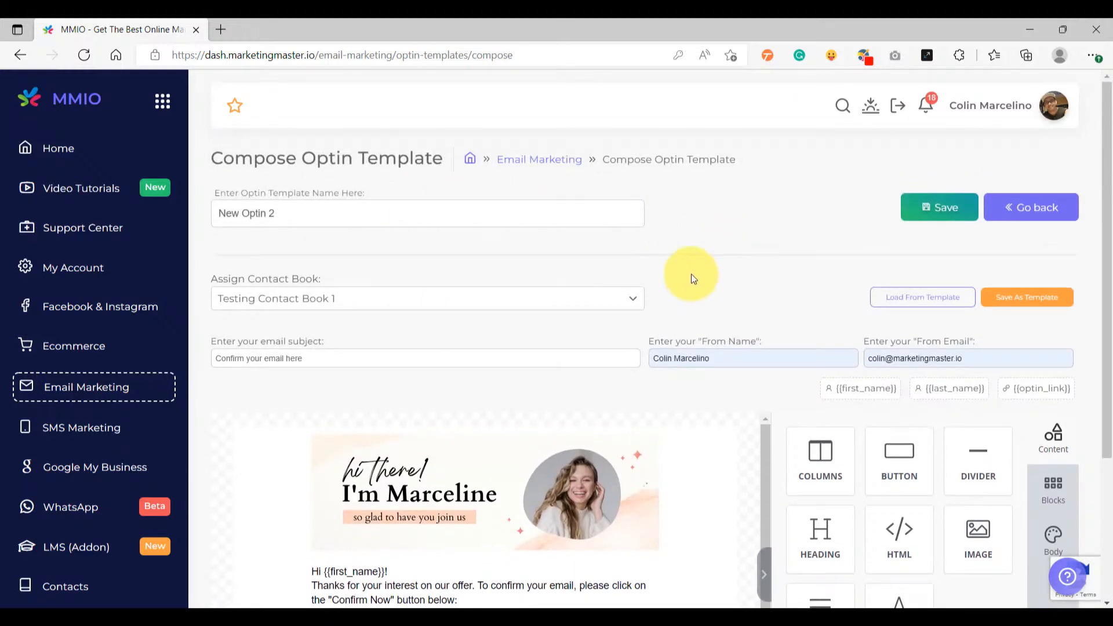
scroll(693, 279, down, 5)
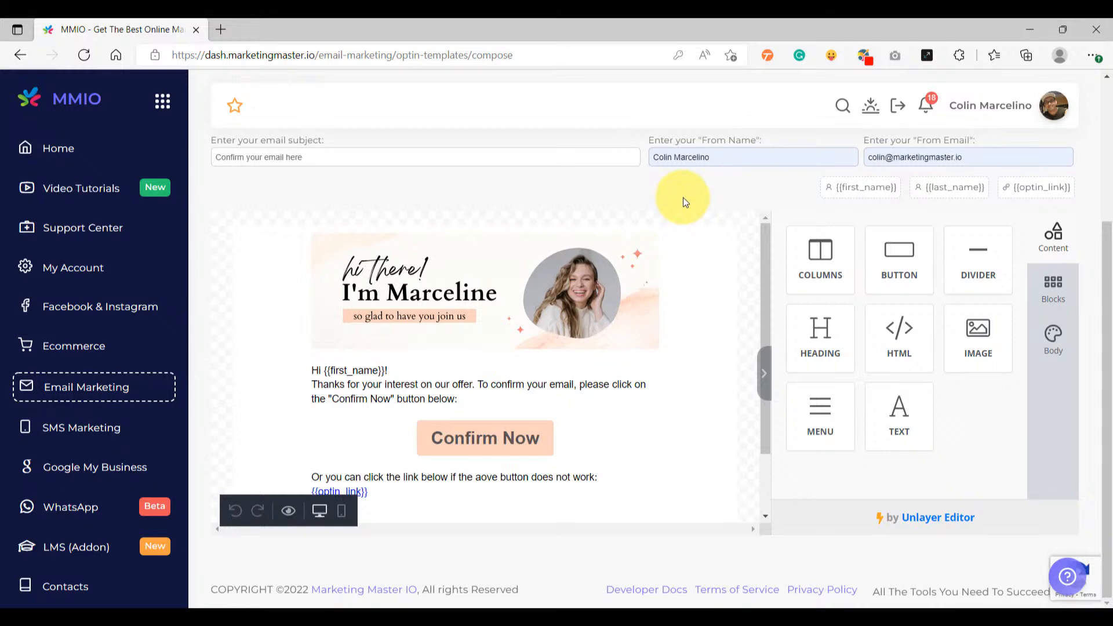
click(1037, 195)
scroll(380, 405, down, 1)
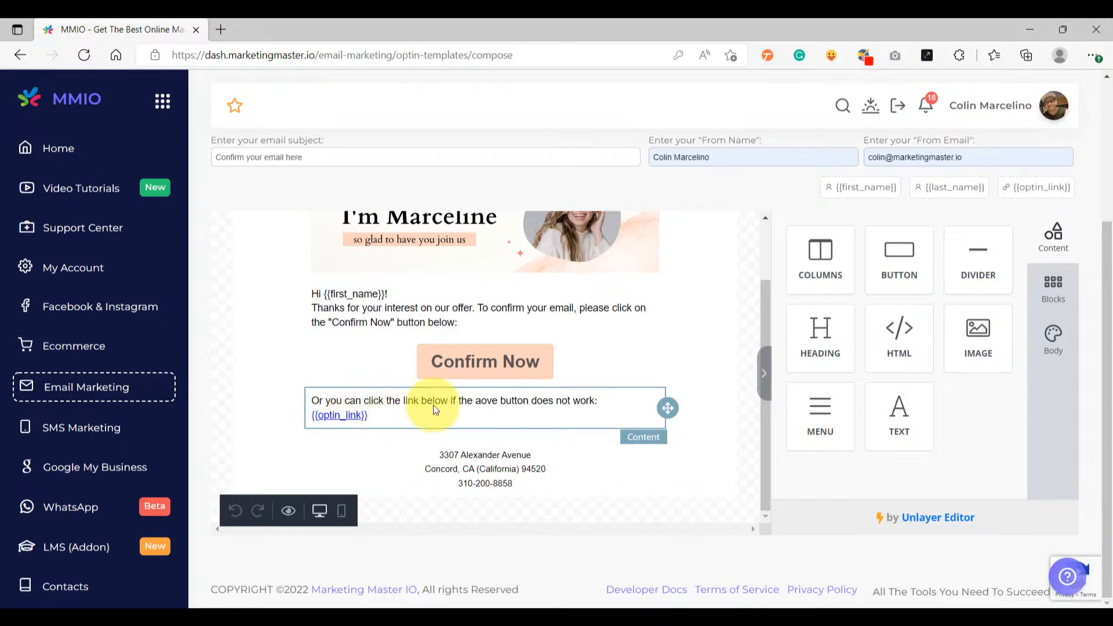
scroll(409, 392, up, 1)
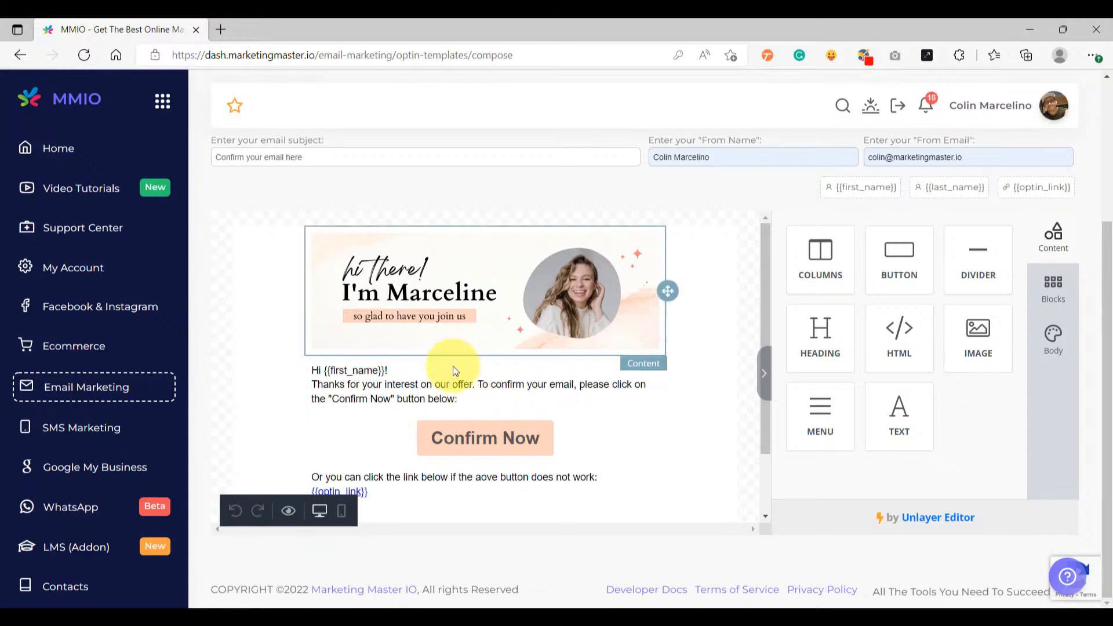
scroll(471, 399, down, 1)
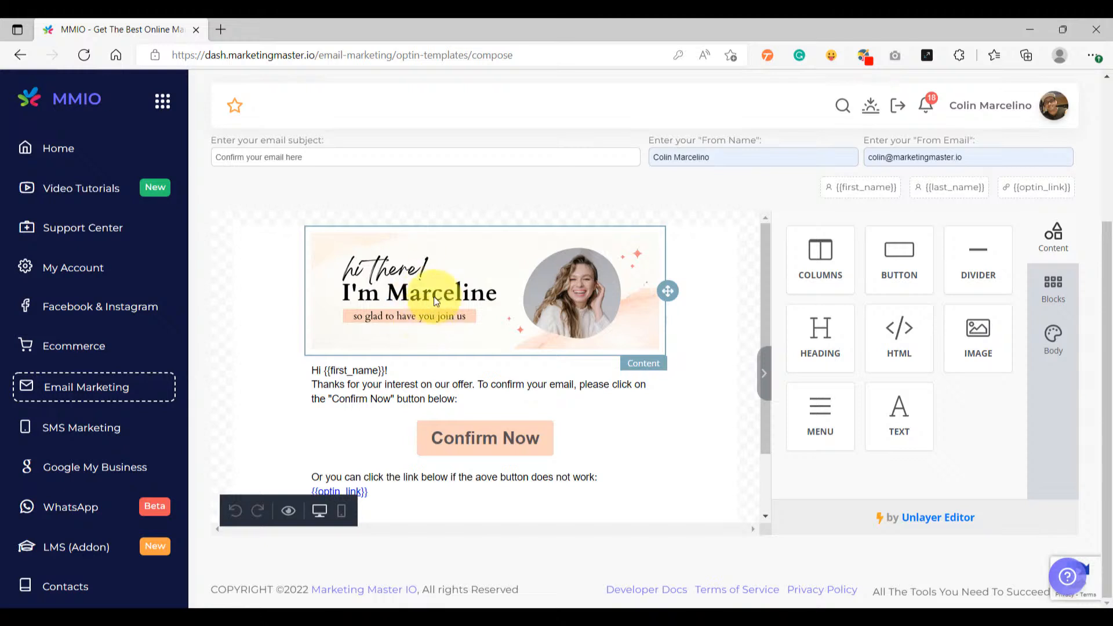
click(436, 301)
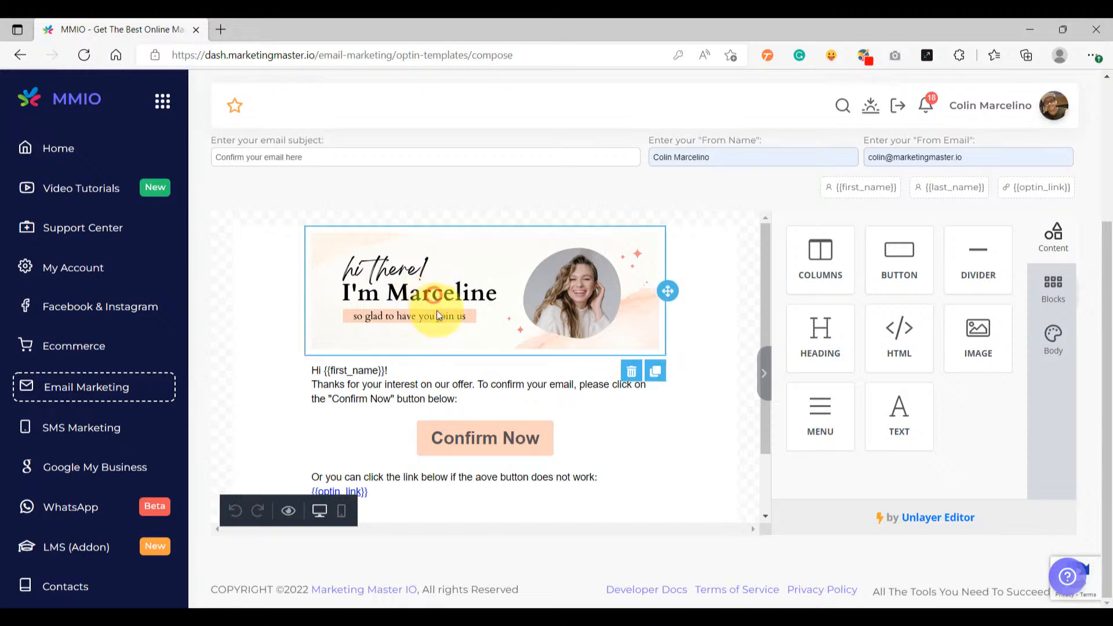
click(441, 384)
scroll(439, 377, down, 1)
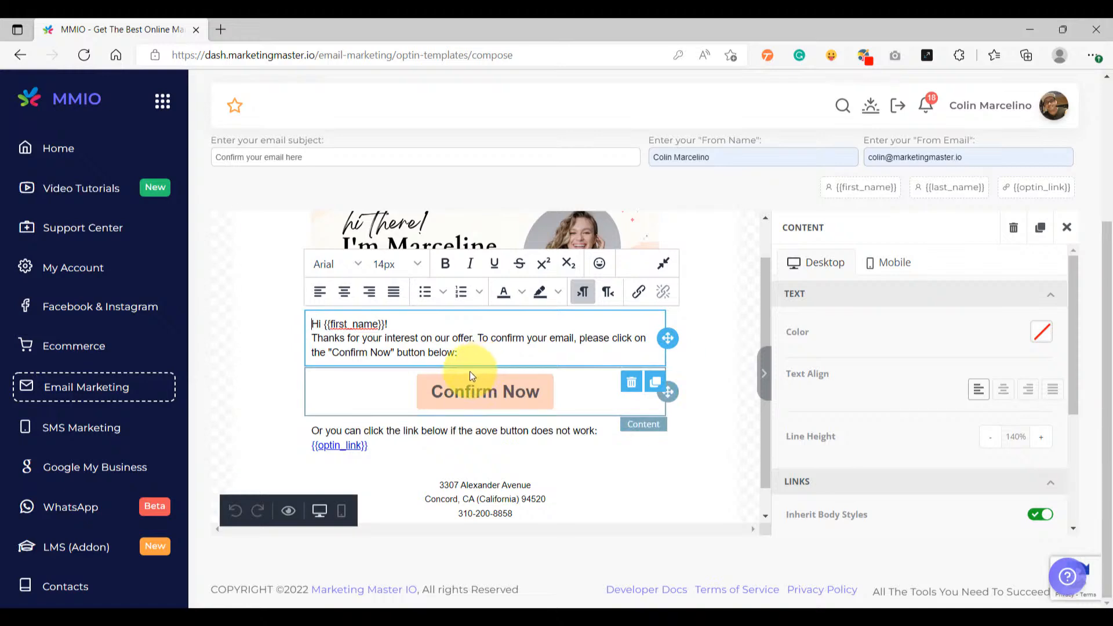
scroll(470, 371, up, 1)
click(715, 269)
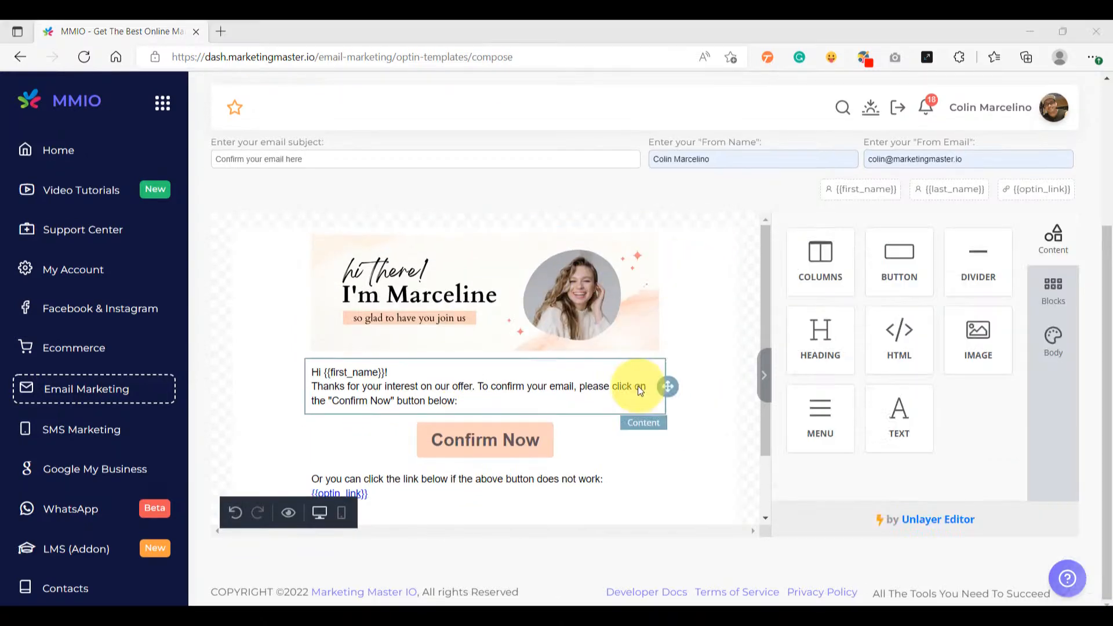
Save the New Optin 2 template, return to the opt-in template list, and highlight its name there.
scroll(774, 231, up, 4)
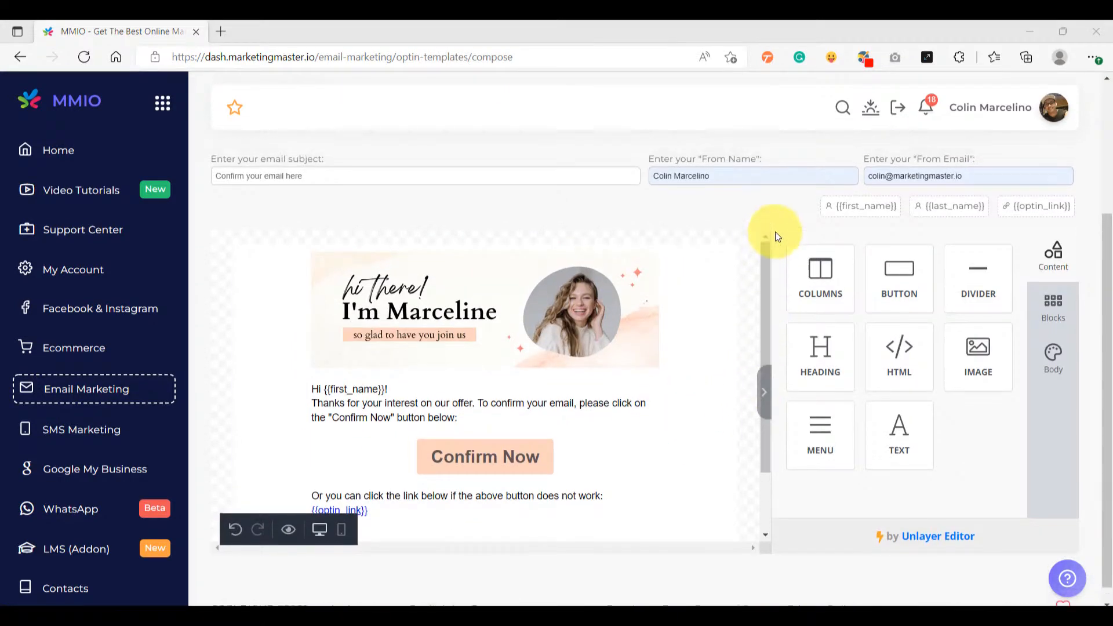
click(934, 210)
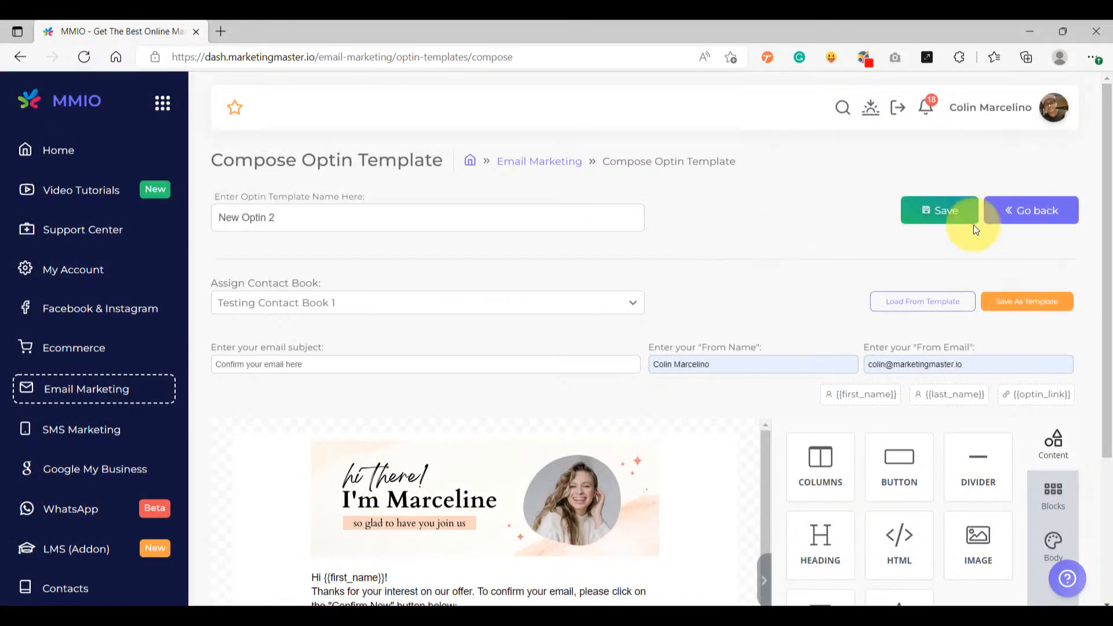
click(1037, 211)
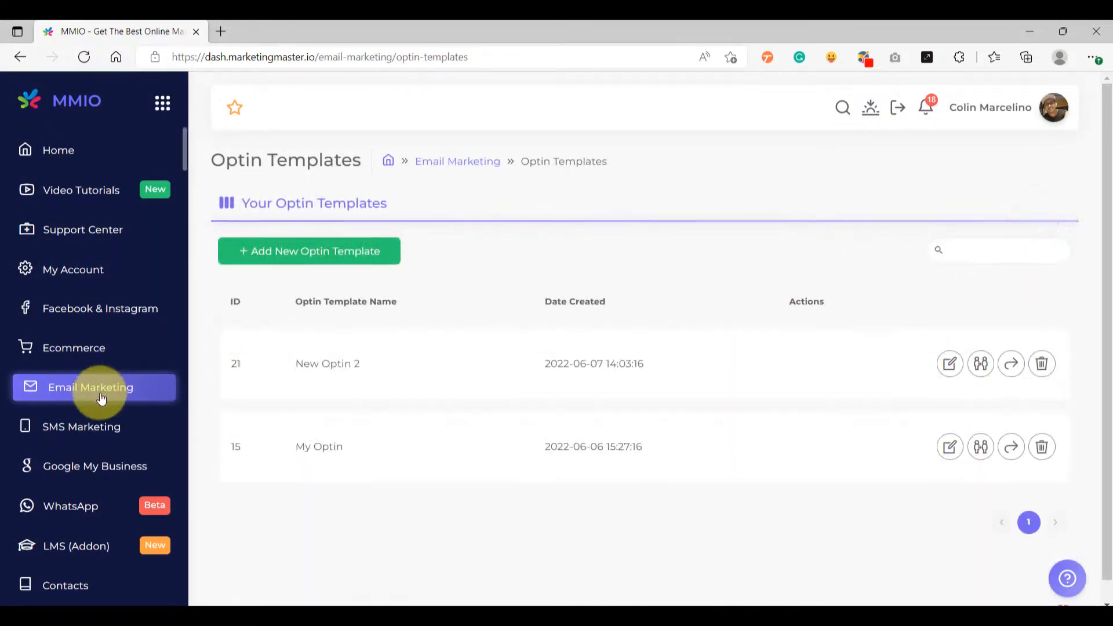
drag(382, 361, 311, 363)
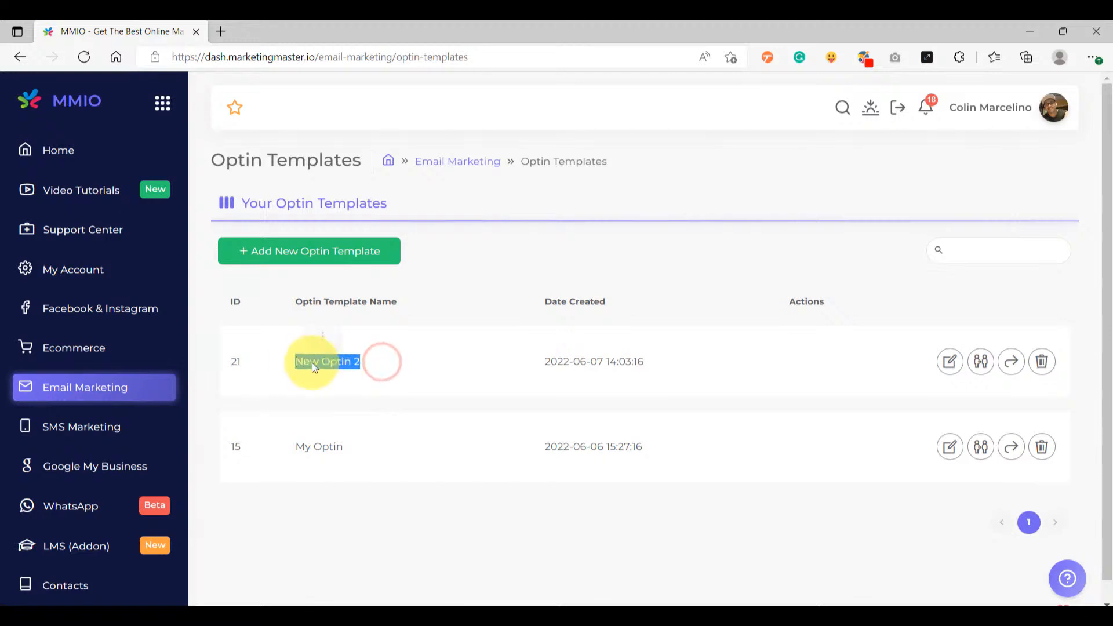
click(423, 321)
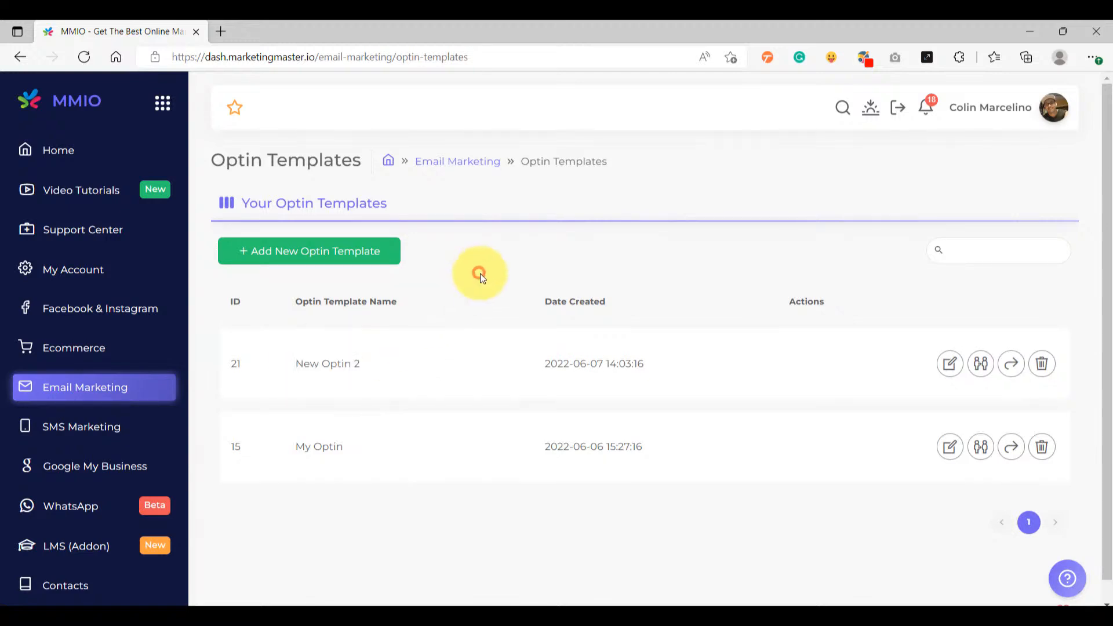
In the Email Flow Builder, enable double opt-in for Optin Test Email Flow with the New Optin 2 template and save the opt-in settings.
click(96, 393)
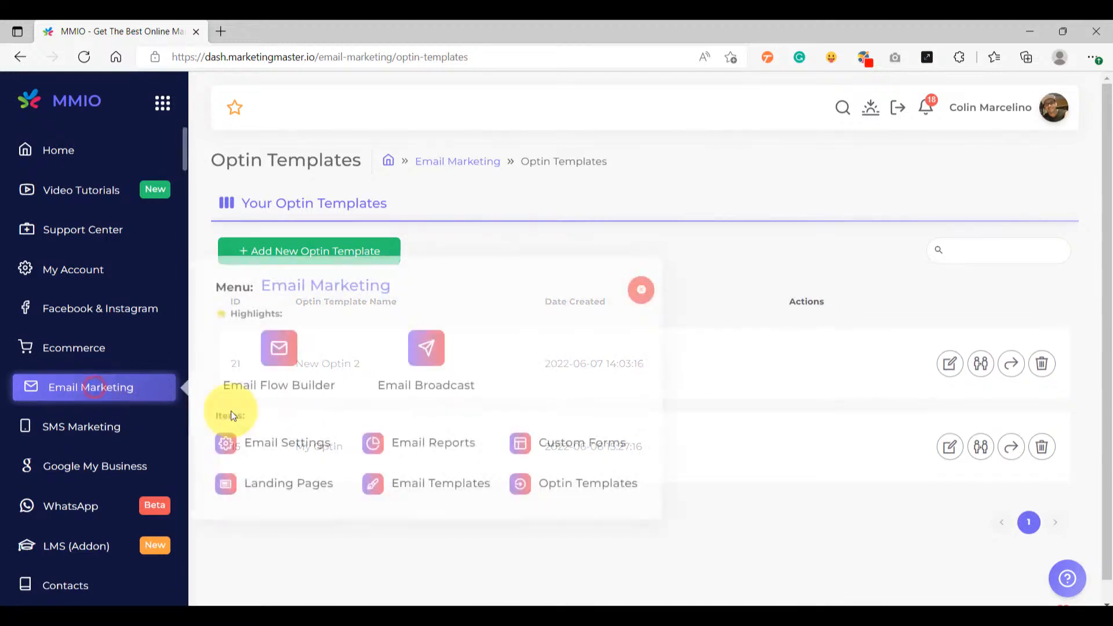
click(276, 359)
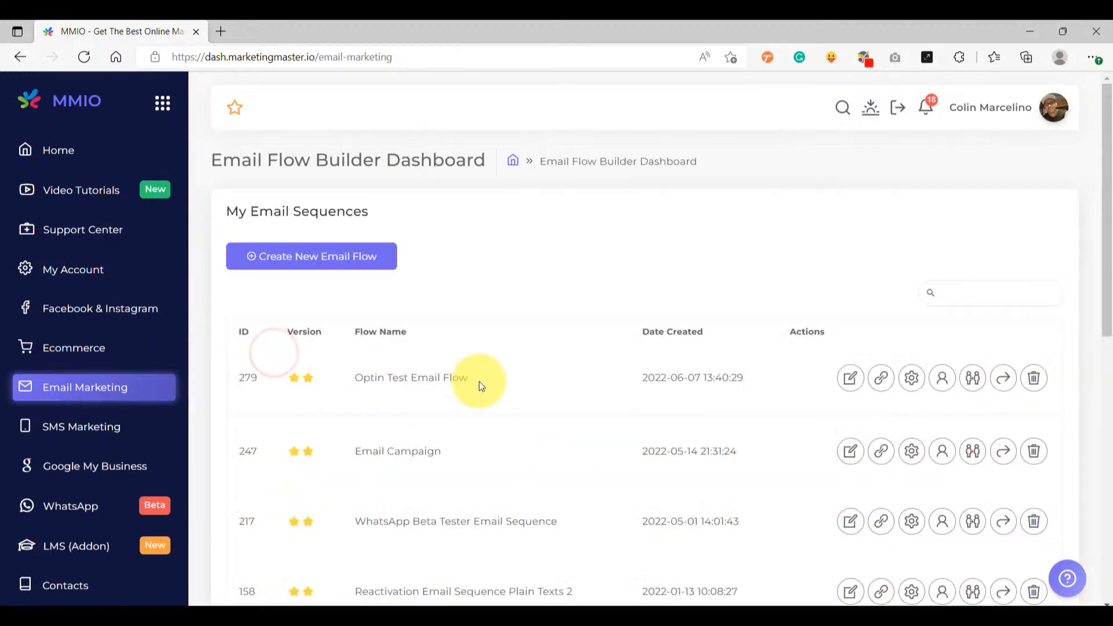
drag(518, 384, 393, 390)
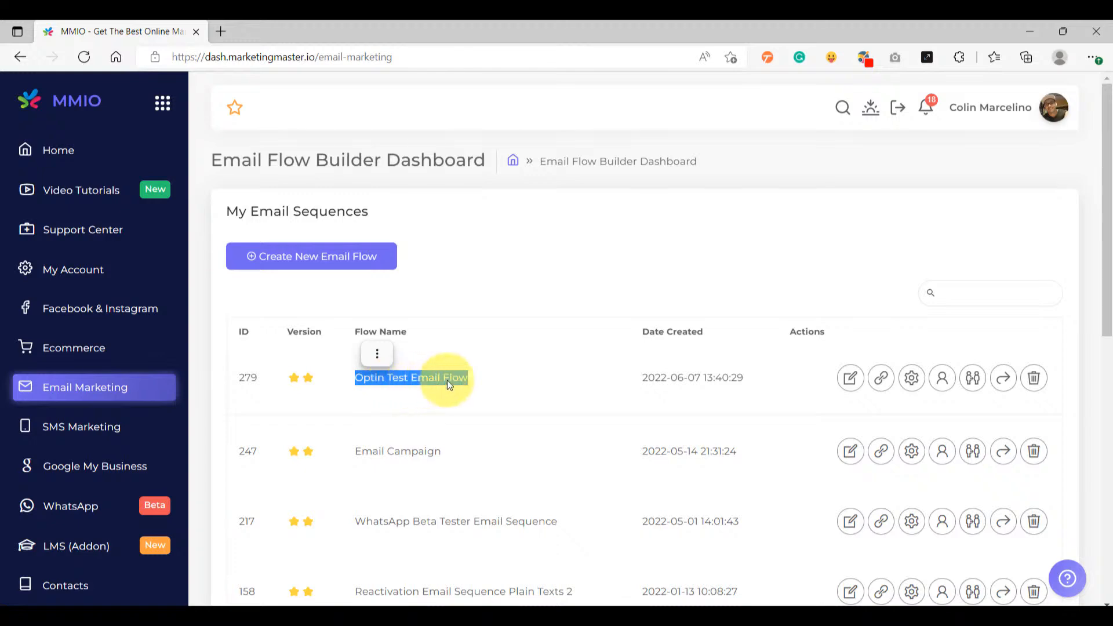
click(912, 381)
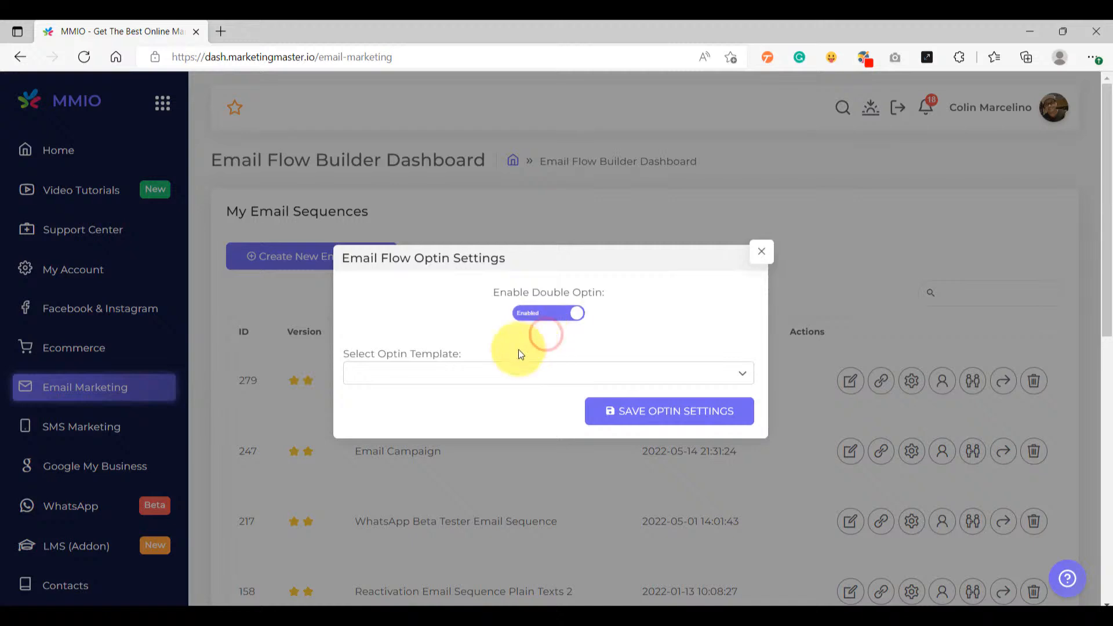
click(417, 373)
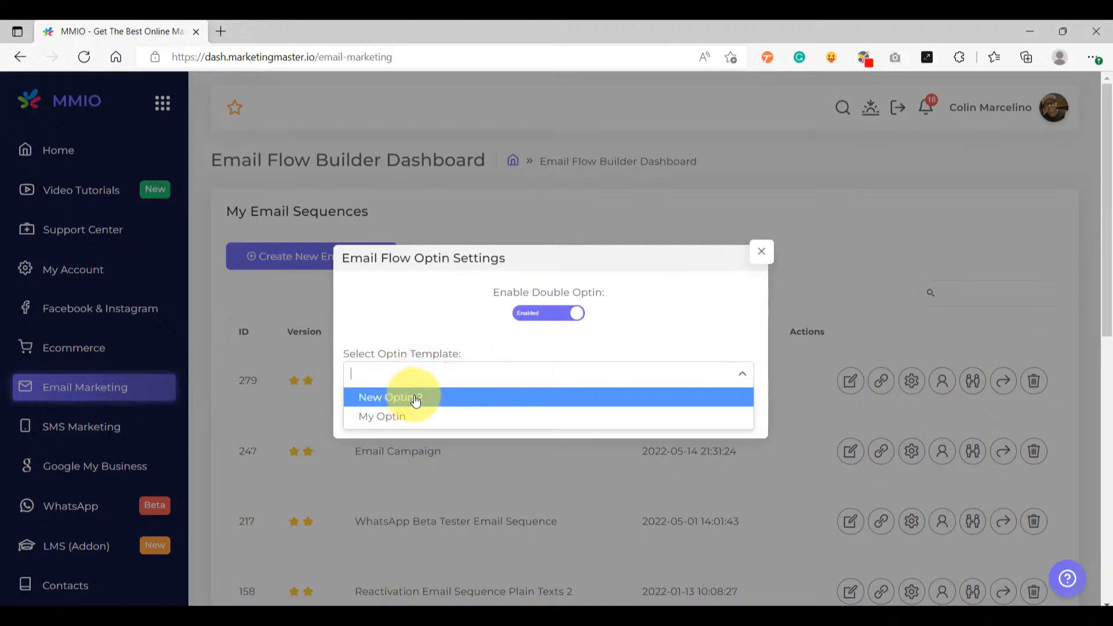
click(415, 398)
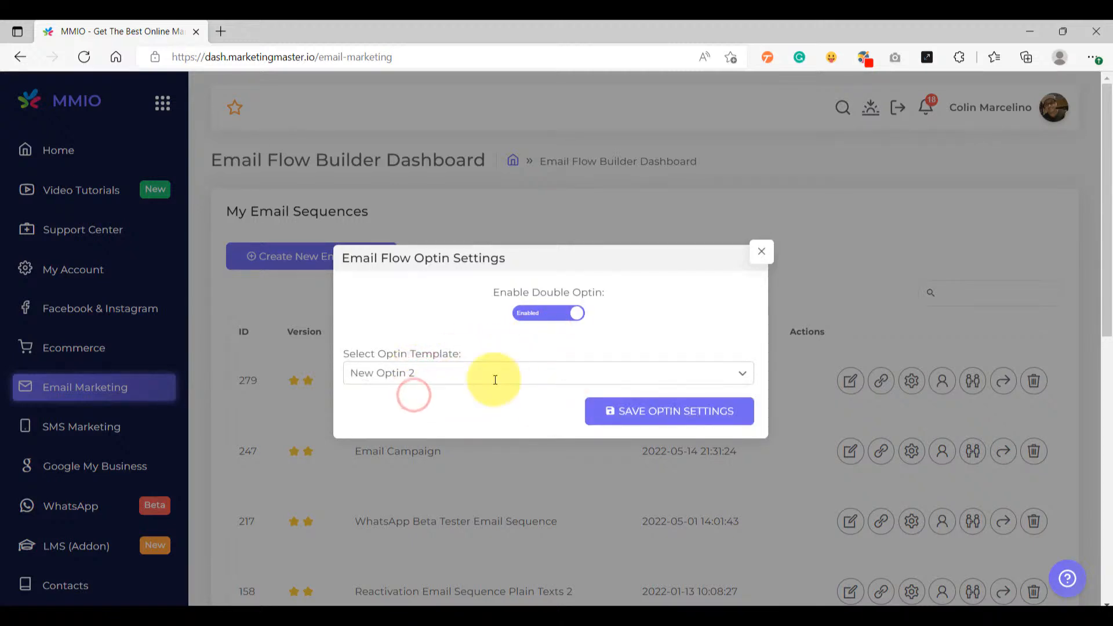
click(696, 413)
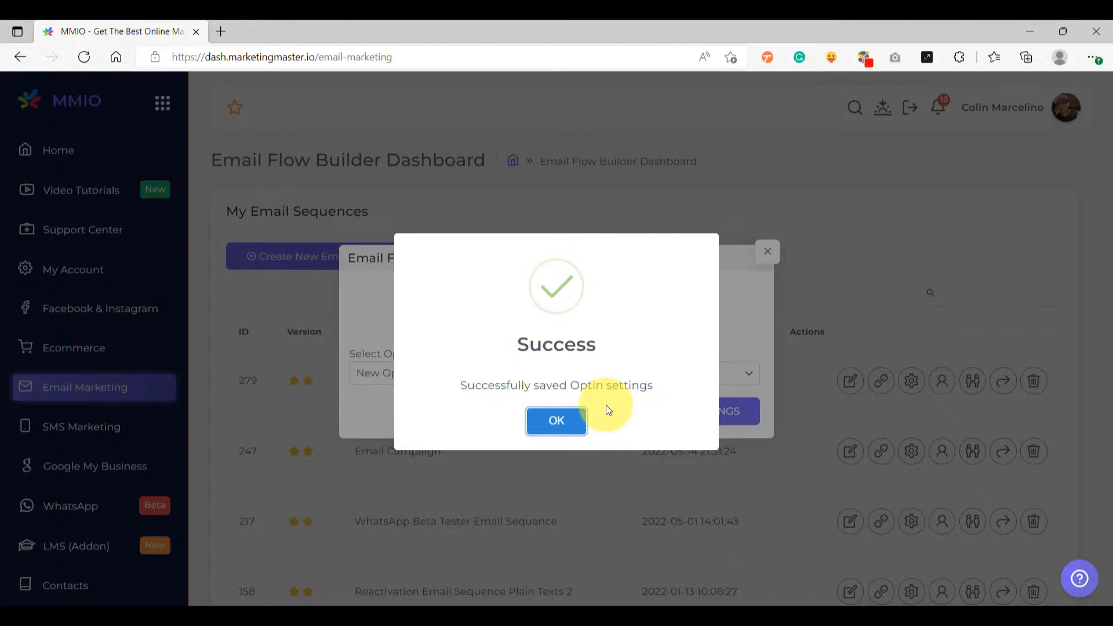
click(569, 420)
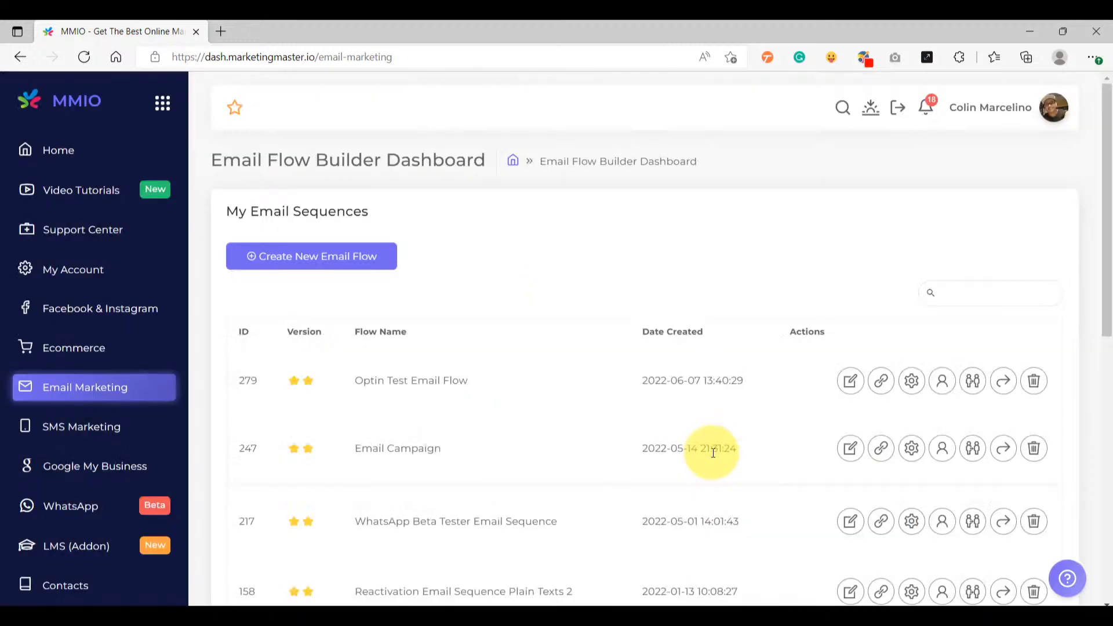
View and highlight the webhook URL of Optin Test Email Flow, and close the dialog.
click(882, 390)
drag(665, 343, 332, 315)
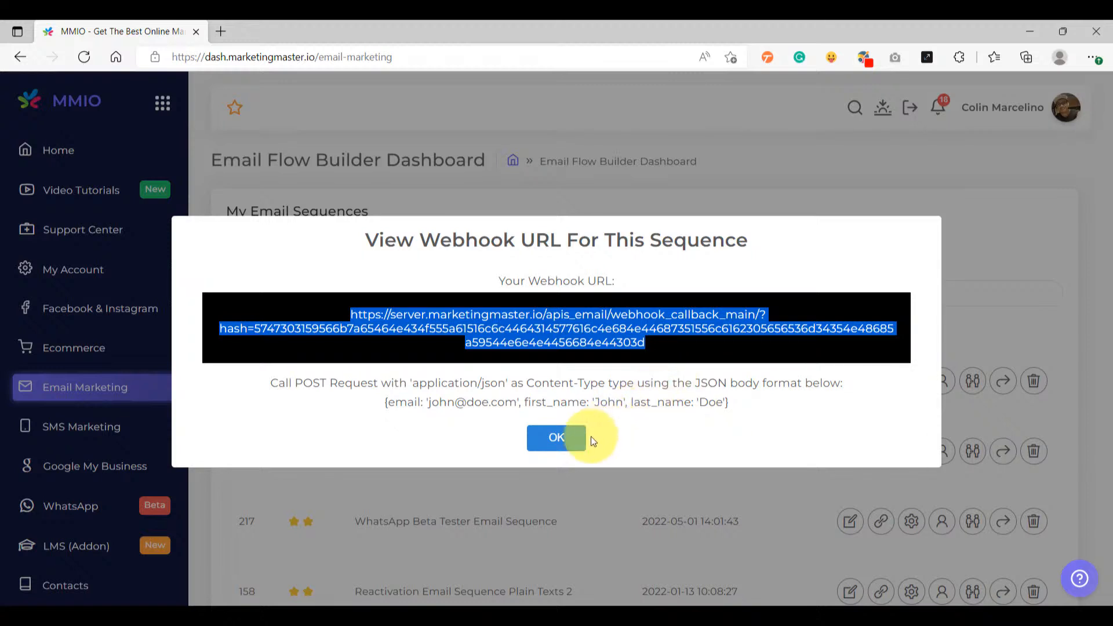
click(557, 443)
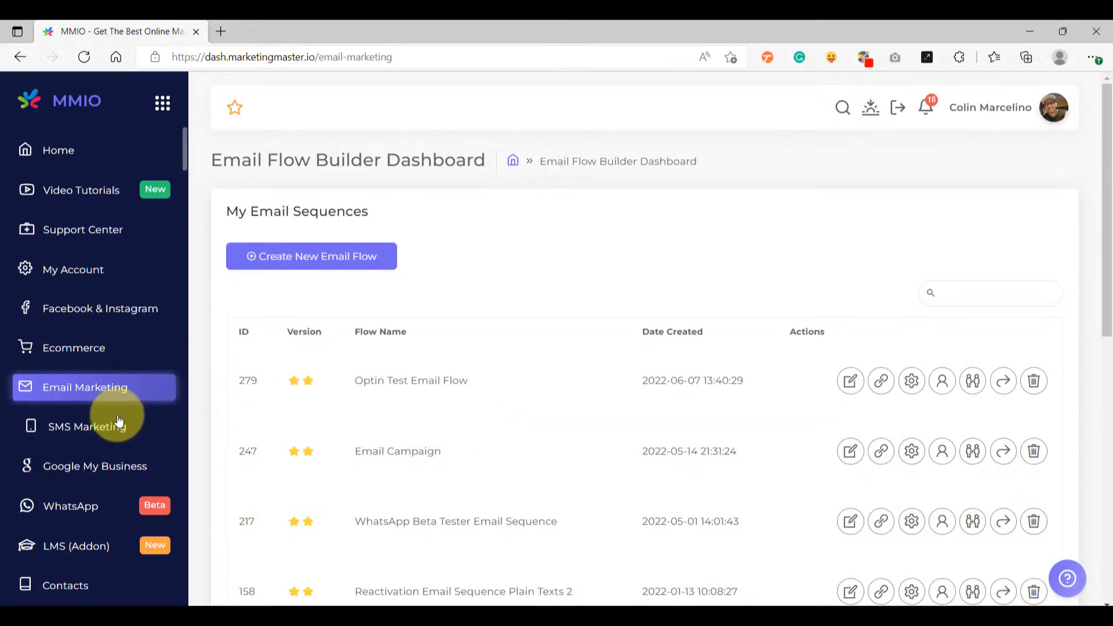
Open MMIO Connect from the MMIO utilities and create a new blank workflow.
scroll(114, 422, down, 2)
click(65, 484)
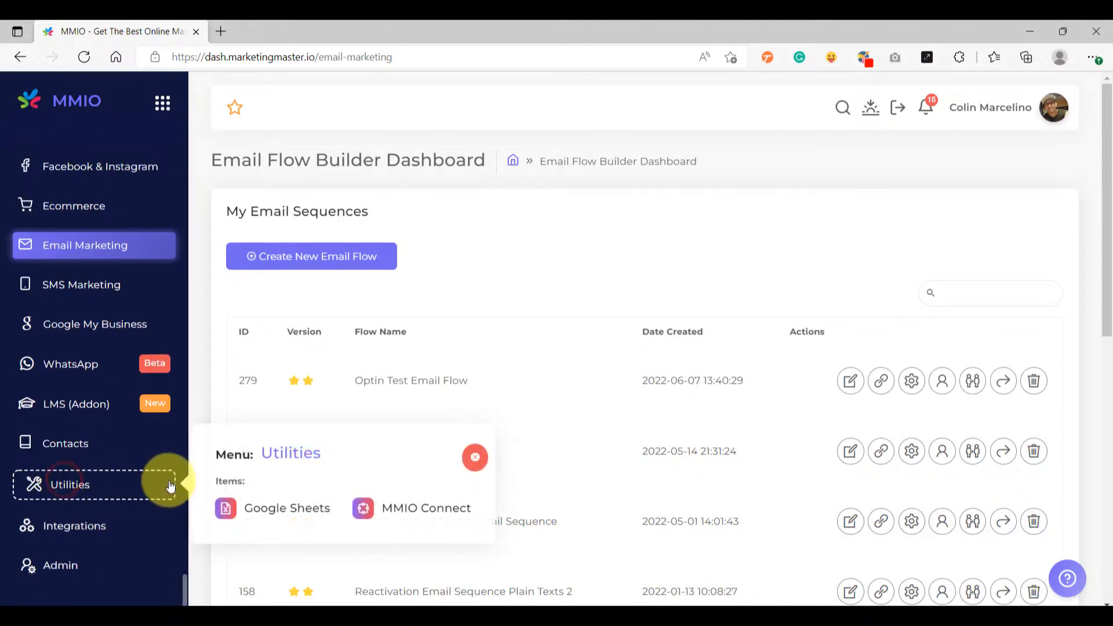
click(383, 512)
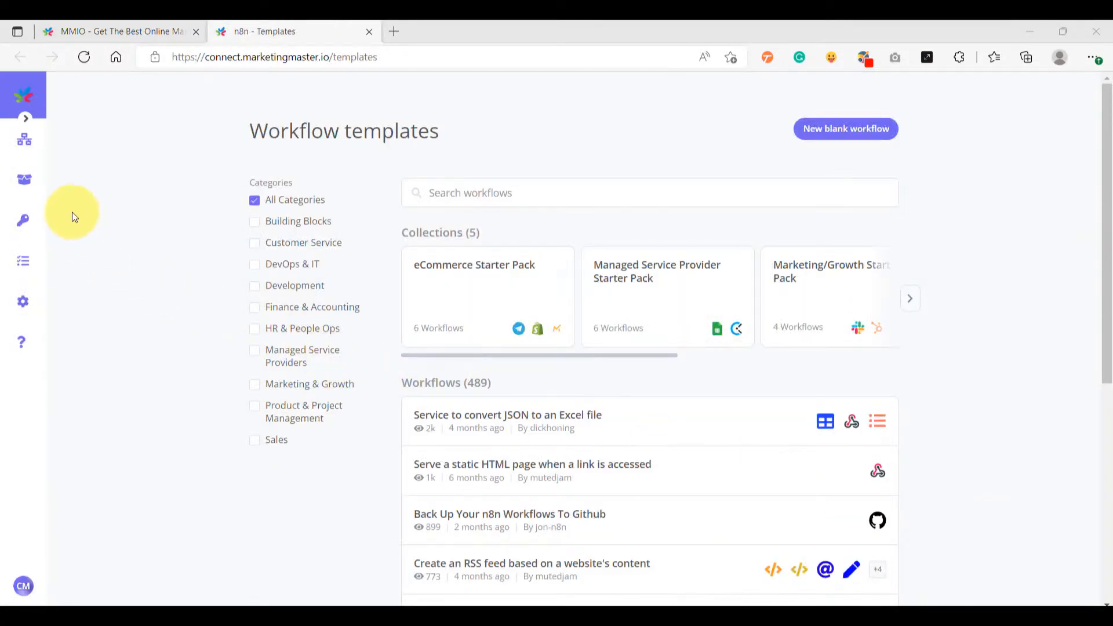
mouse_move(30, 149)
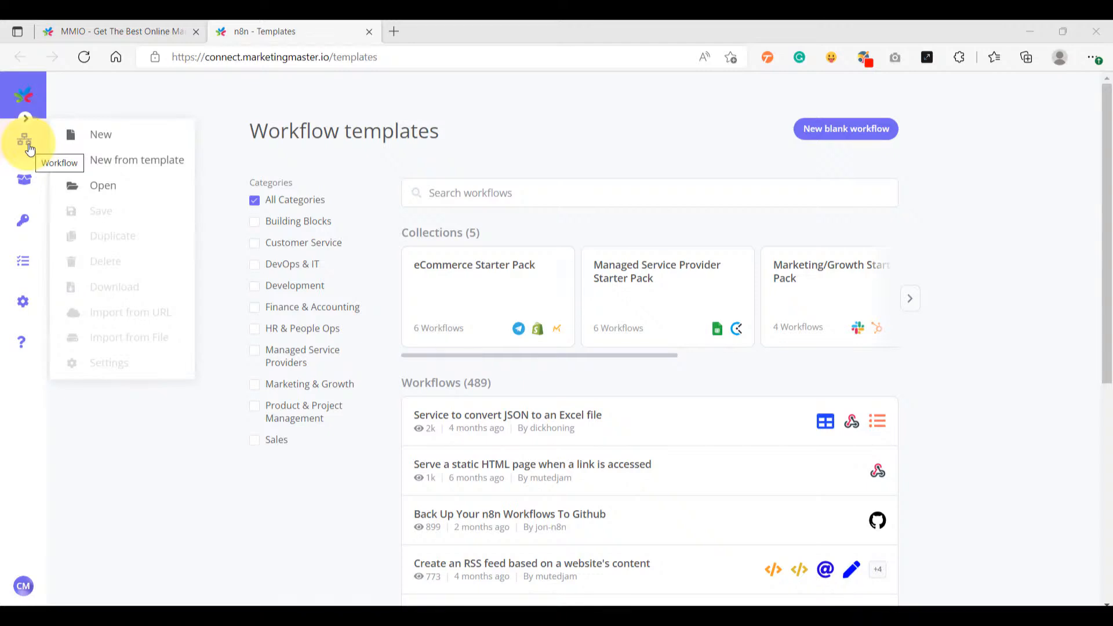
click(149, 141)
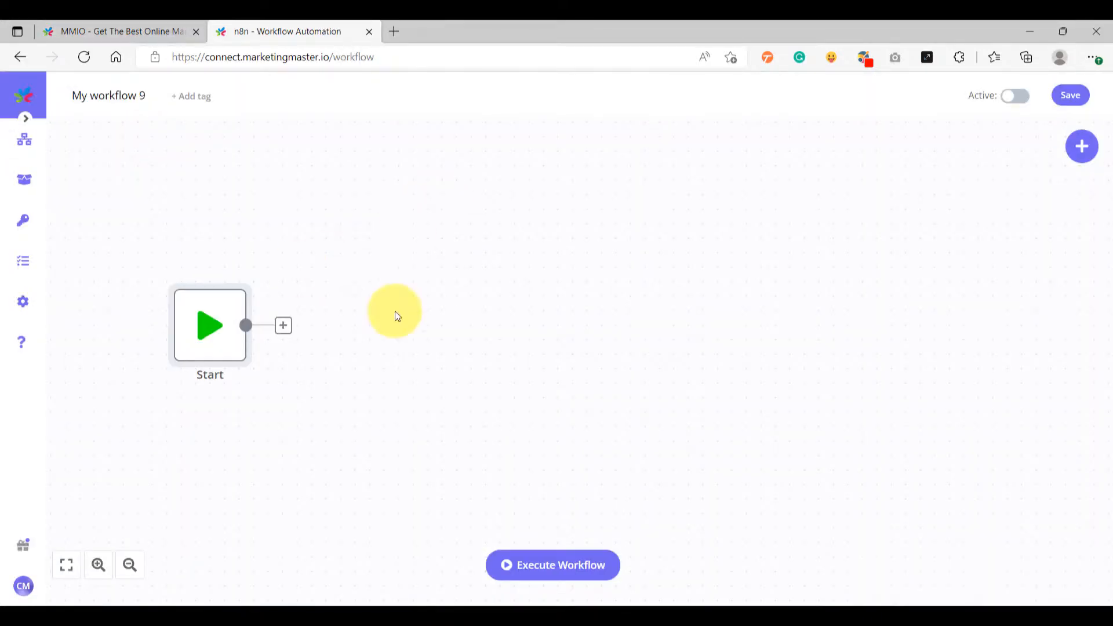
Deactivate the workflow's Start node and add a Webhook trigger node.
mouse_move(201, 300)
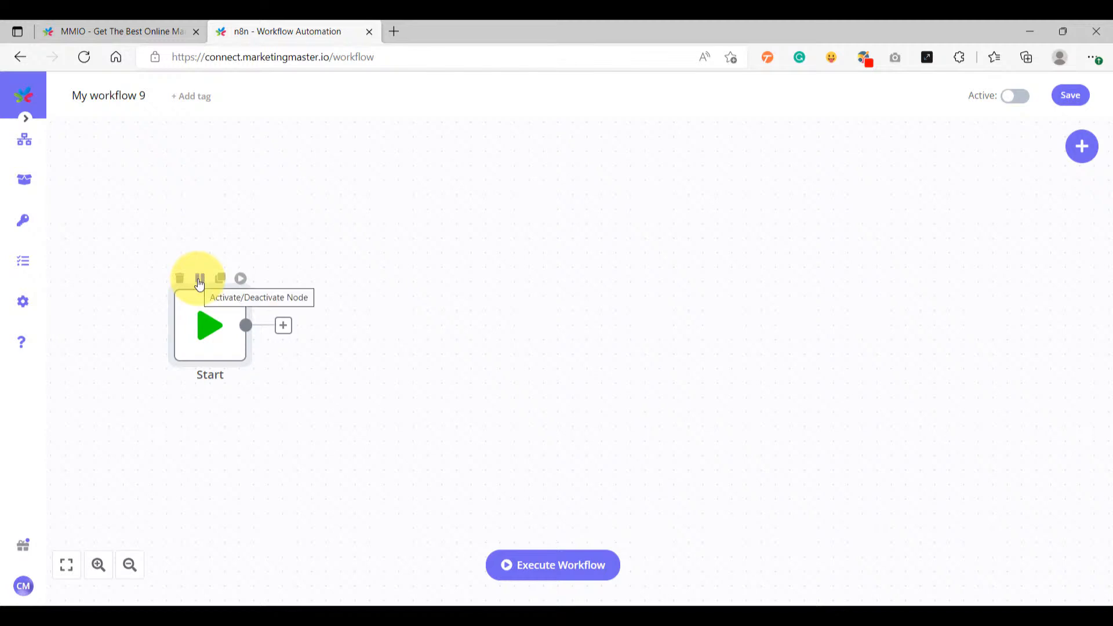
click(200, 280)
click(1081, 146)
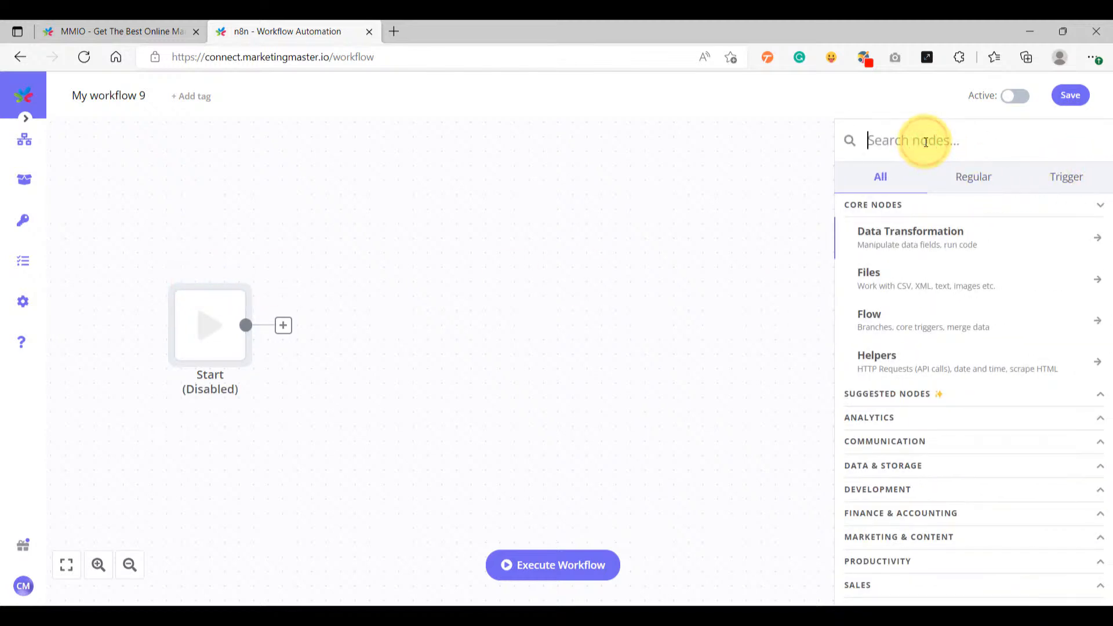
text(web)
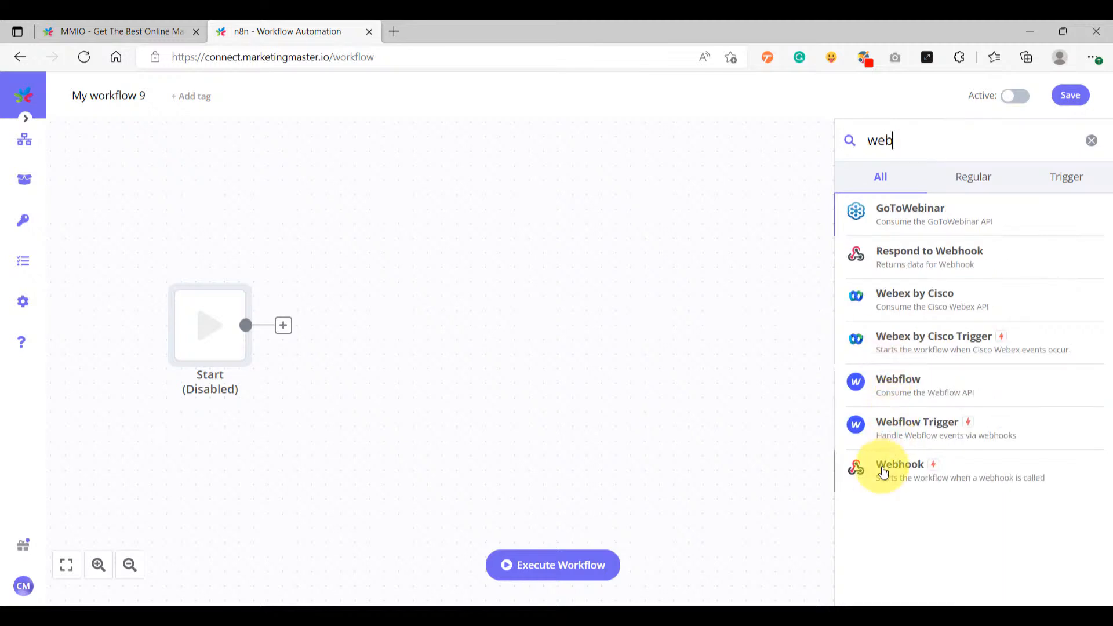
click(882, 467)
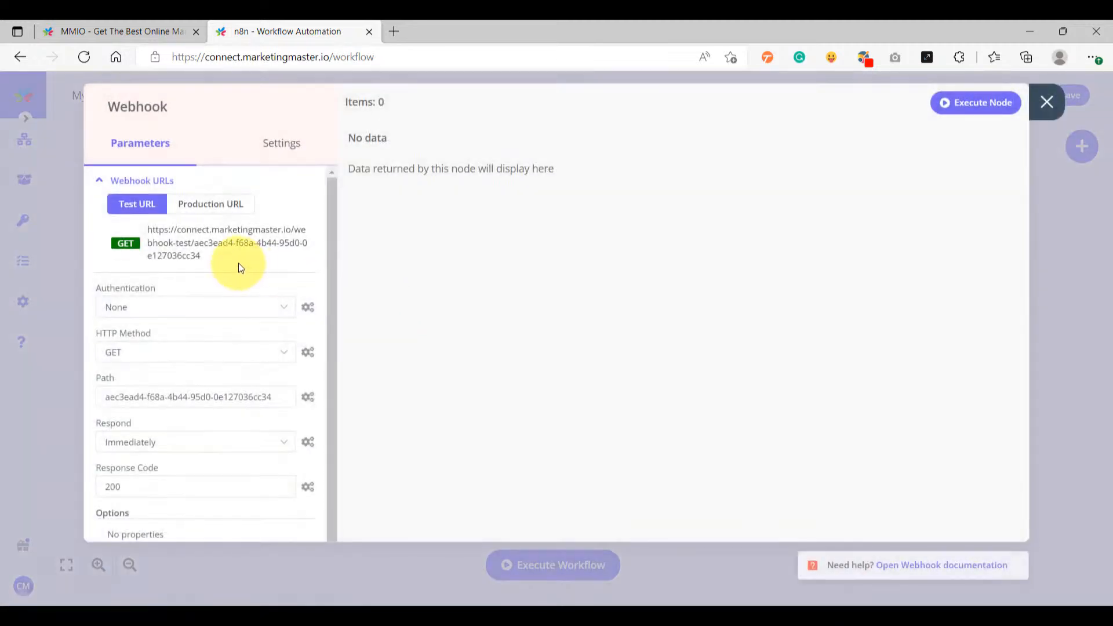
Set the Webhook node's HTTP method to POST and copy its test URL.
click(208, 209)
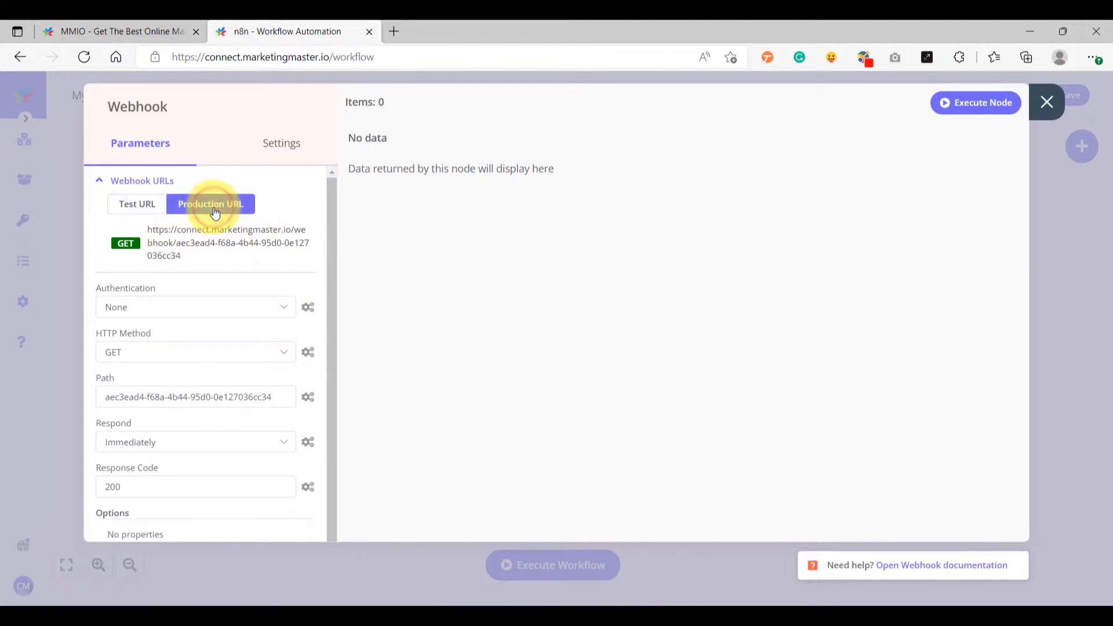
click(138, 208)
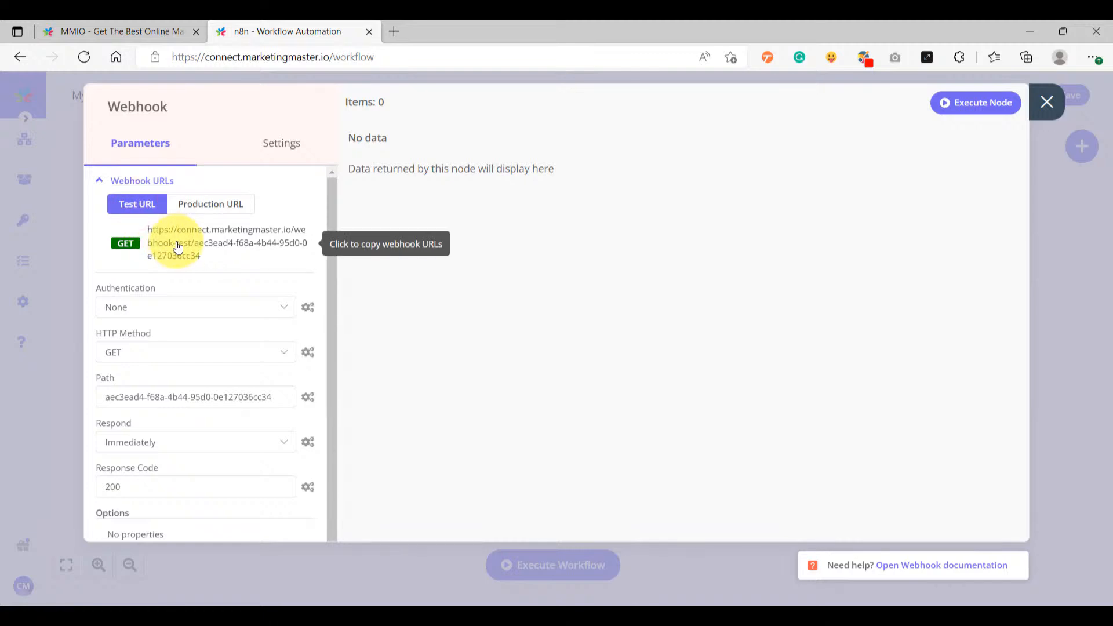
click(137, 350)
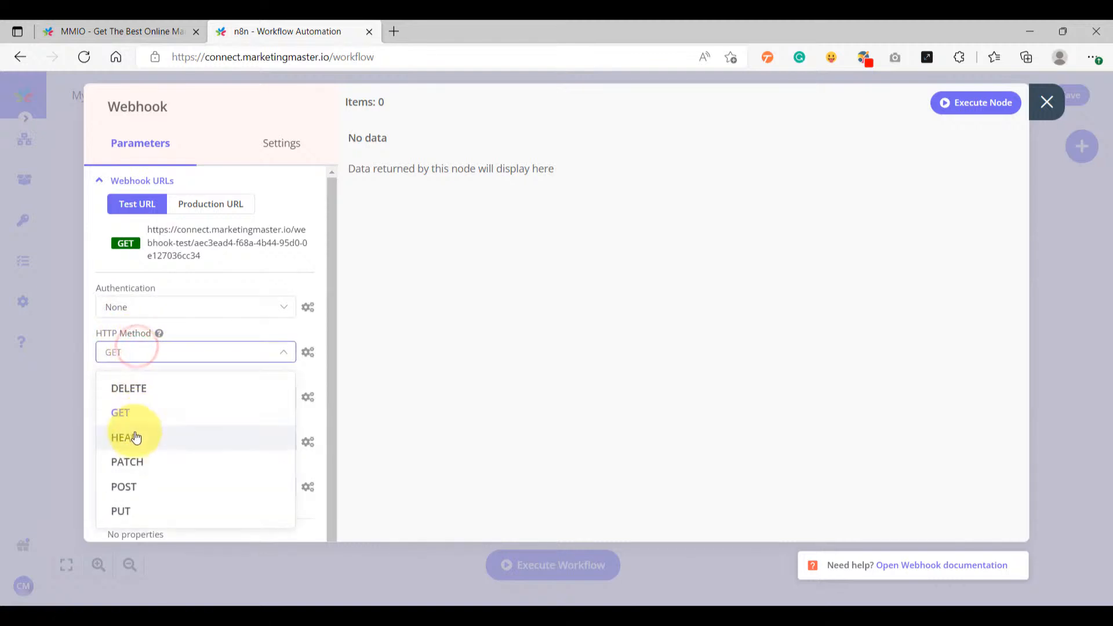
click(136, 484)
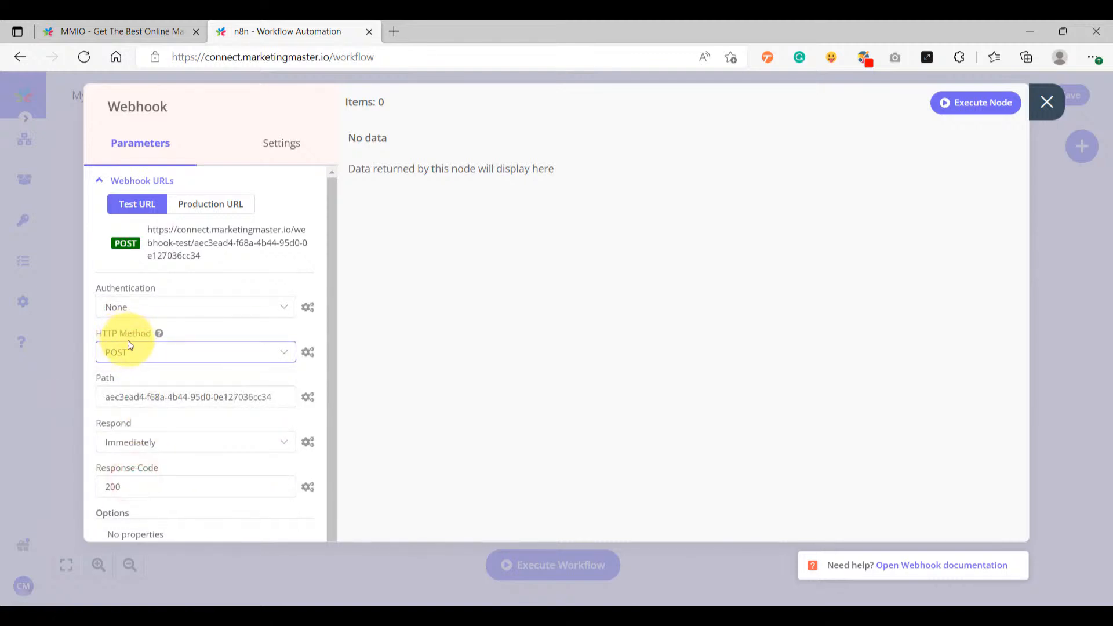
click(188, 244)
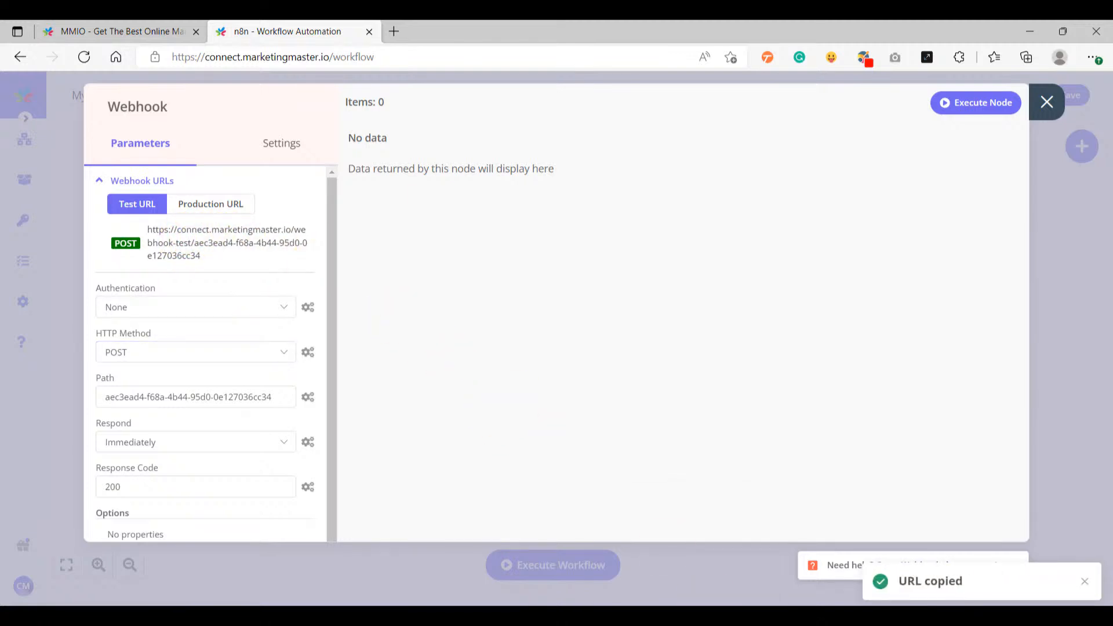
Switch to Marcom Robot and open its webhook settings.
mouse_move(684, 616)
click(684, 556)
click(266, 25)
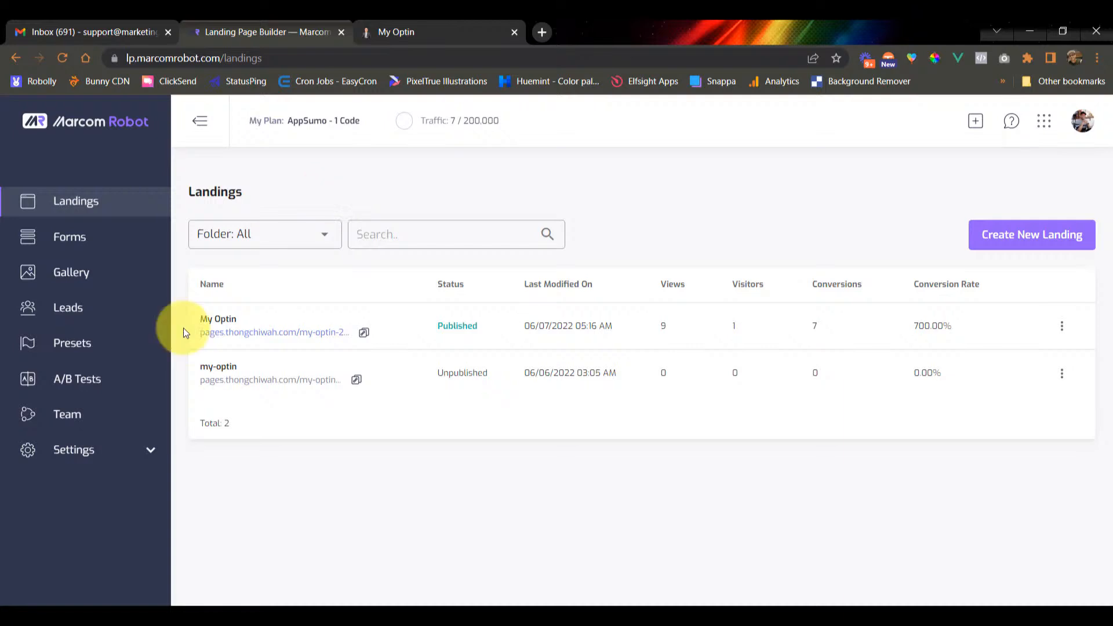
click(138, 450)
scroll(111, 467, down, 1)
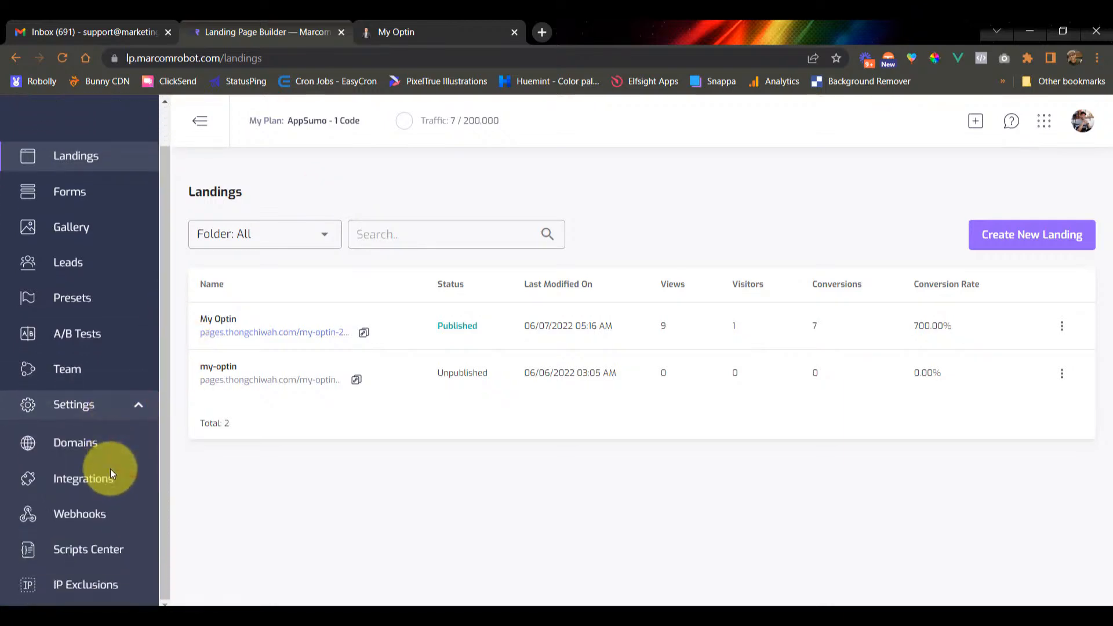
click(86, 519)
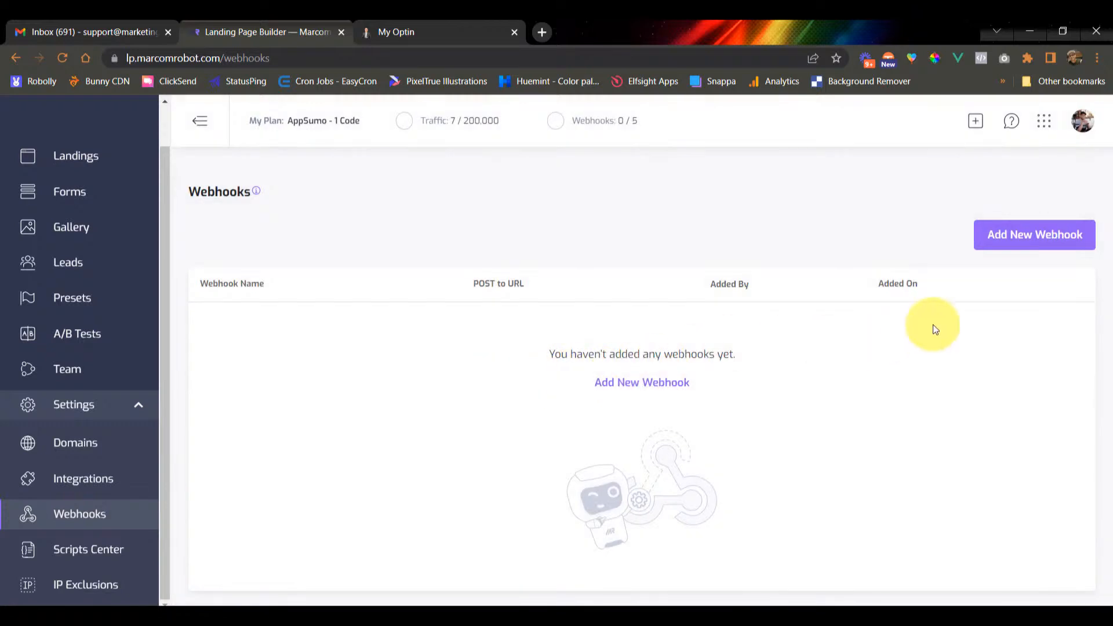
Start a new webhook named "my webhook" and select Lead created as its only event.
click(1025, 240)
click(466, 313)
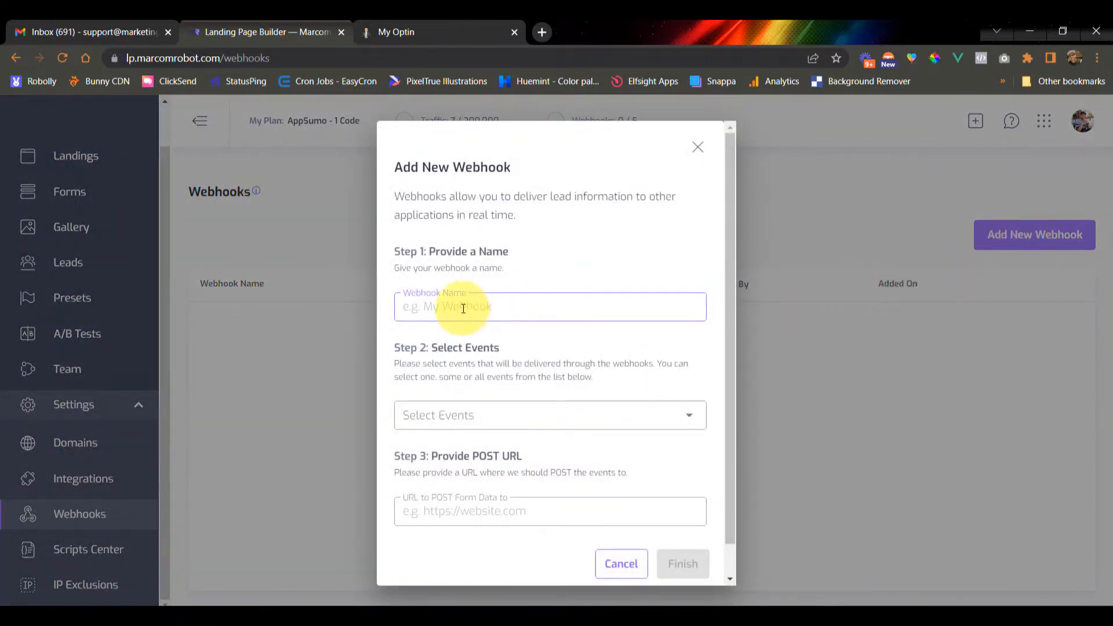
text(my webhook)
click(510, 415)
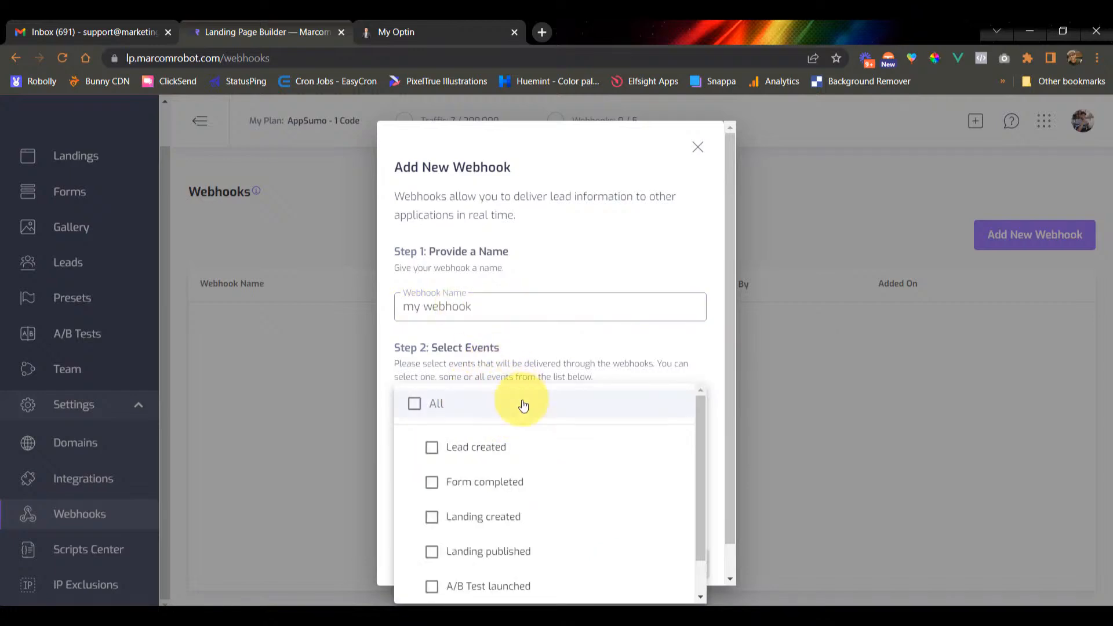
click(431, 448)
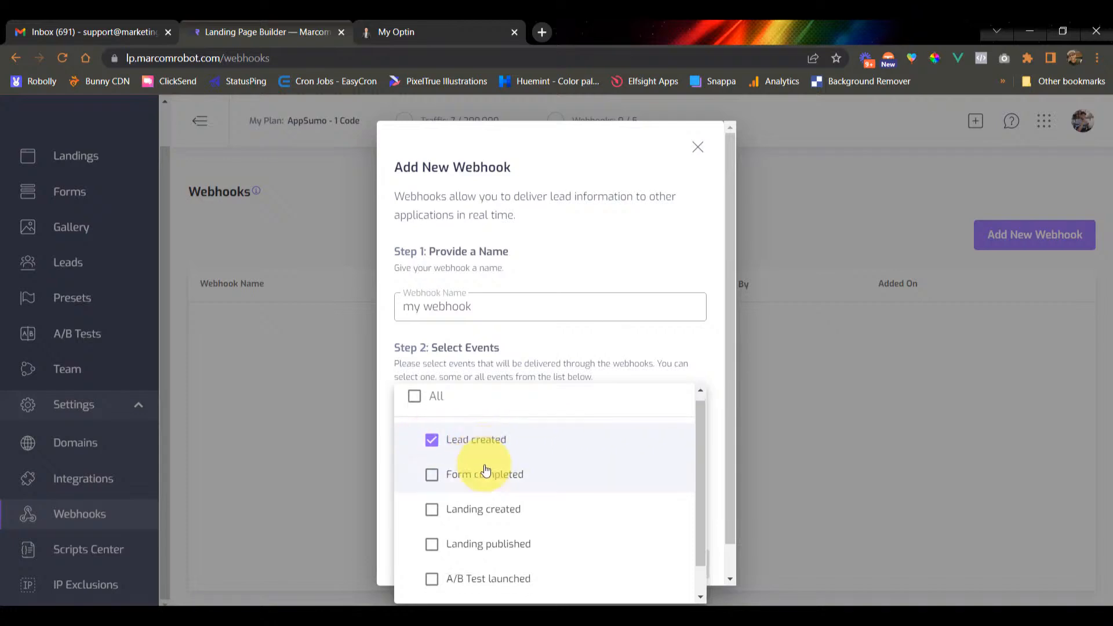
scroll(516, 441, down, 1)
click(553, 349)
scroll(533, 377, down, 1)
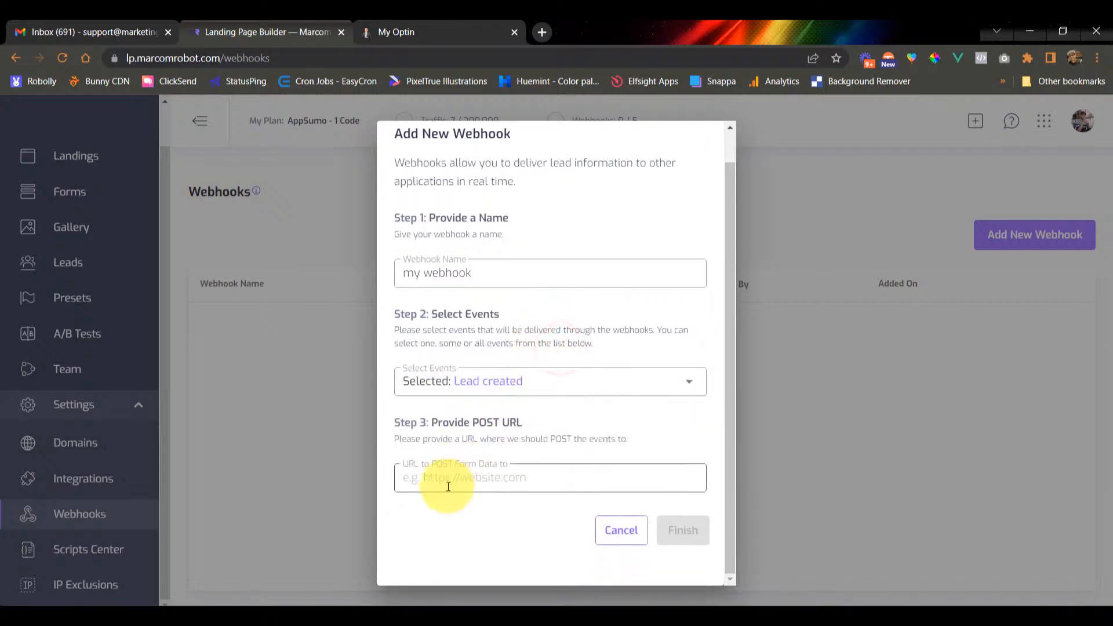
Paste the copied test URL as the webhook's POST URL, check it against the Webhook node, and finish adding the webhook.
click(449, 478)
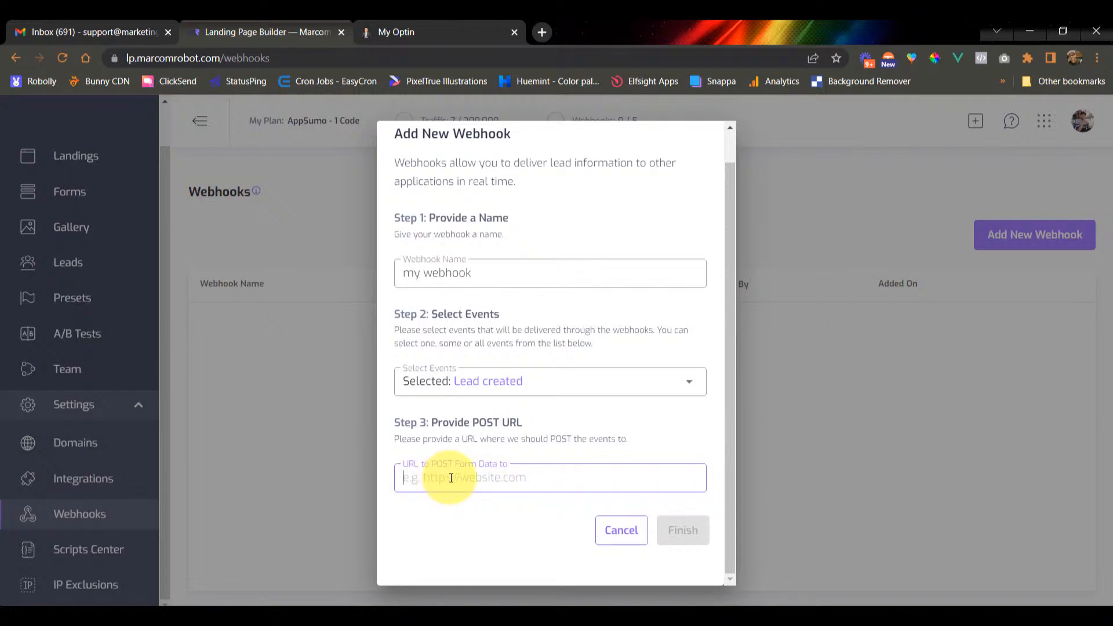
right_click(456, 479)
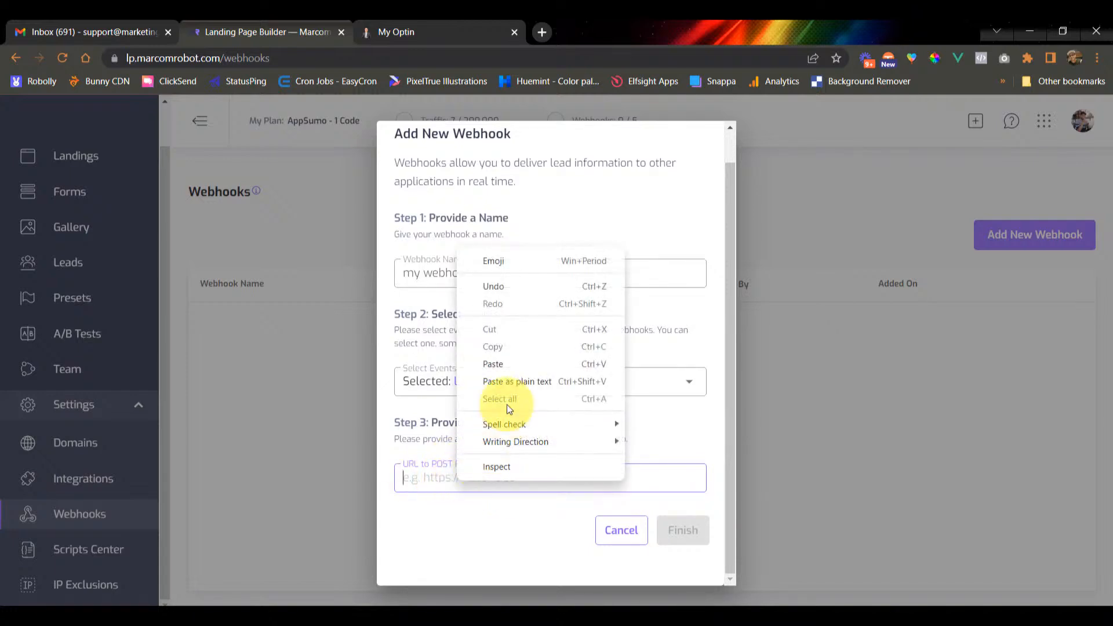
click(492, 364)
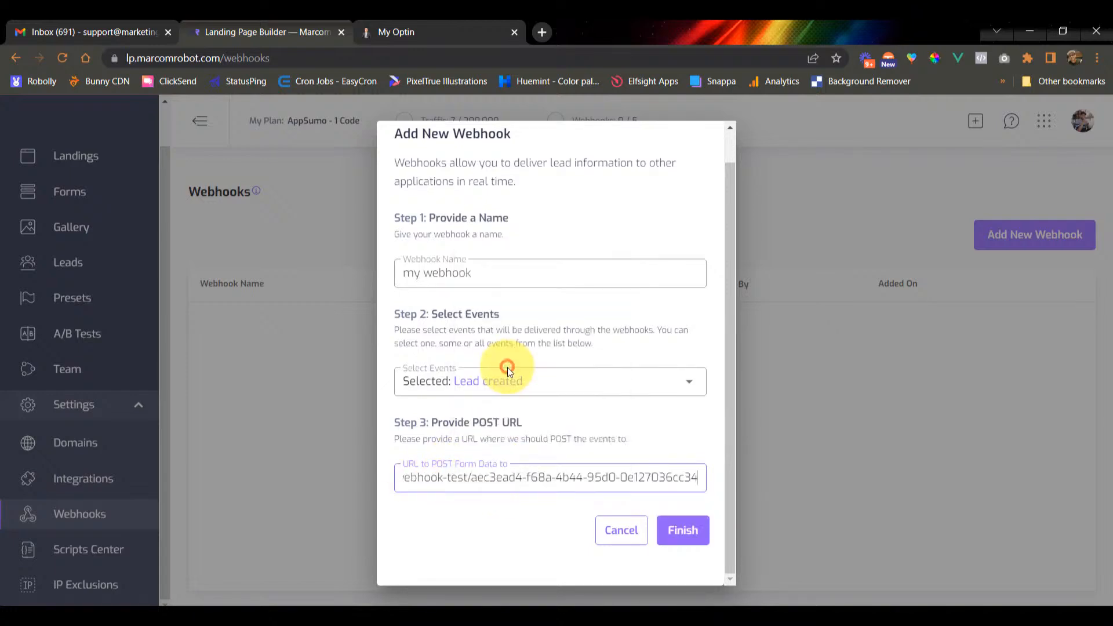
click(528, 479)
key(Home)
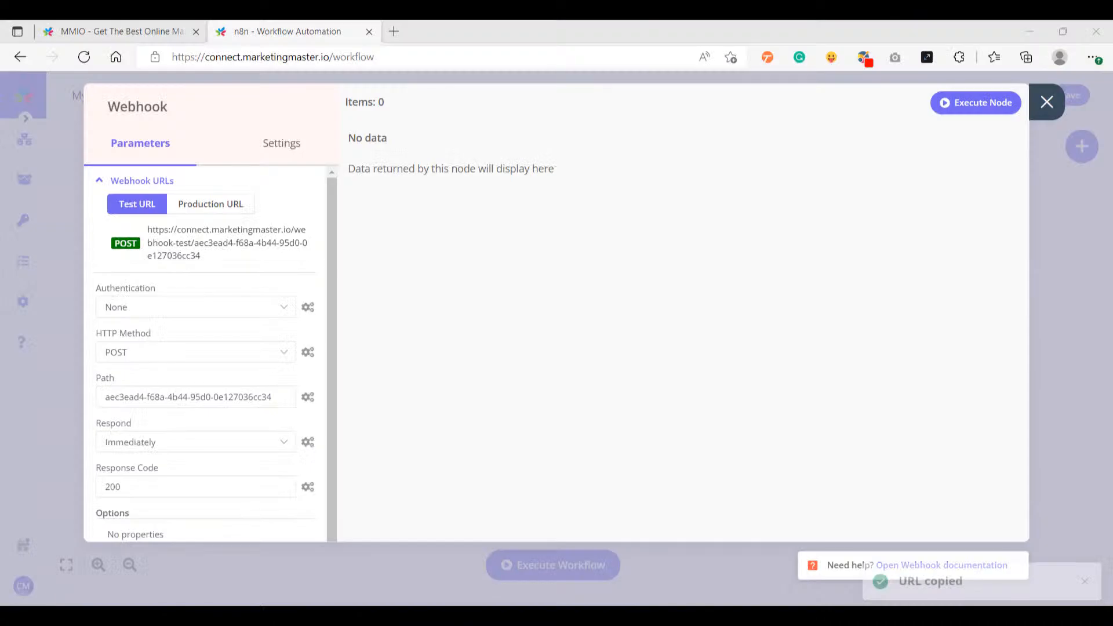
click(196, 239)
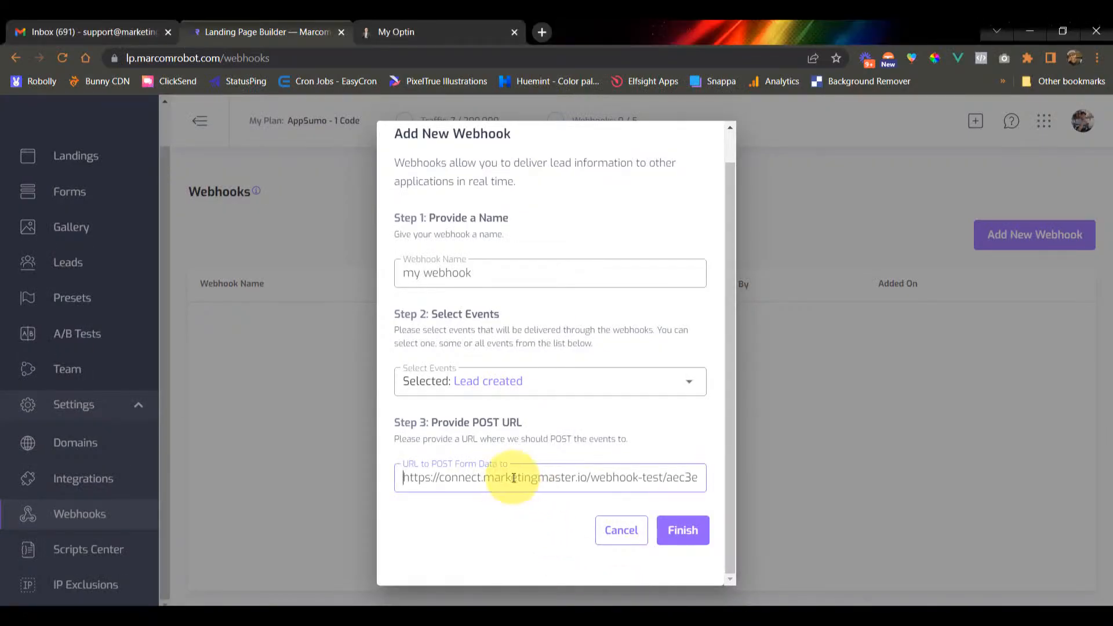
click(668, 528)
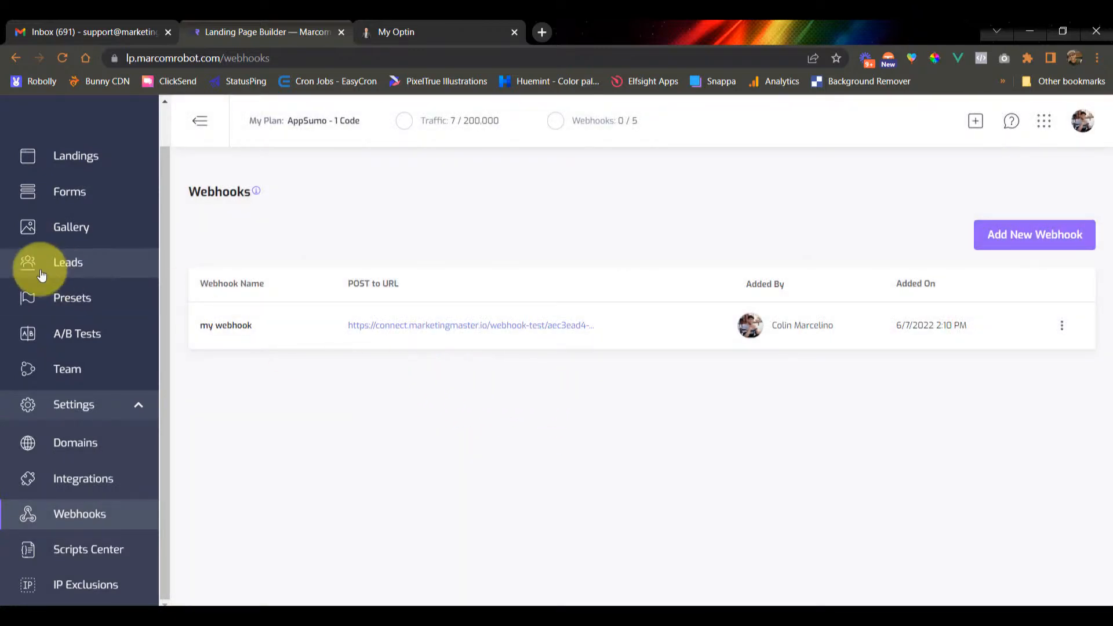
Reload the published My Optin landing page, and execute the Webhook node in MMIO Connect to listen for a test lead.
scroll(41, 284, up, 1)
click(98, 210)
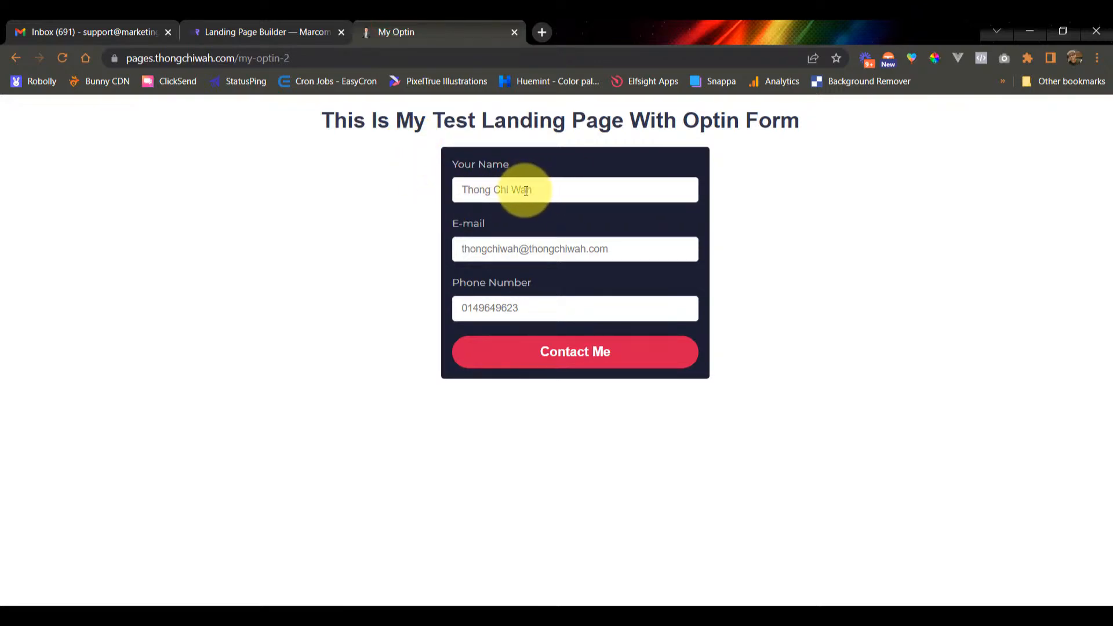
click(62, 58)
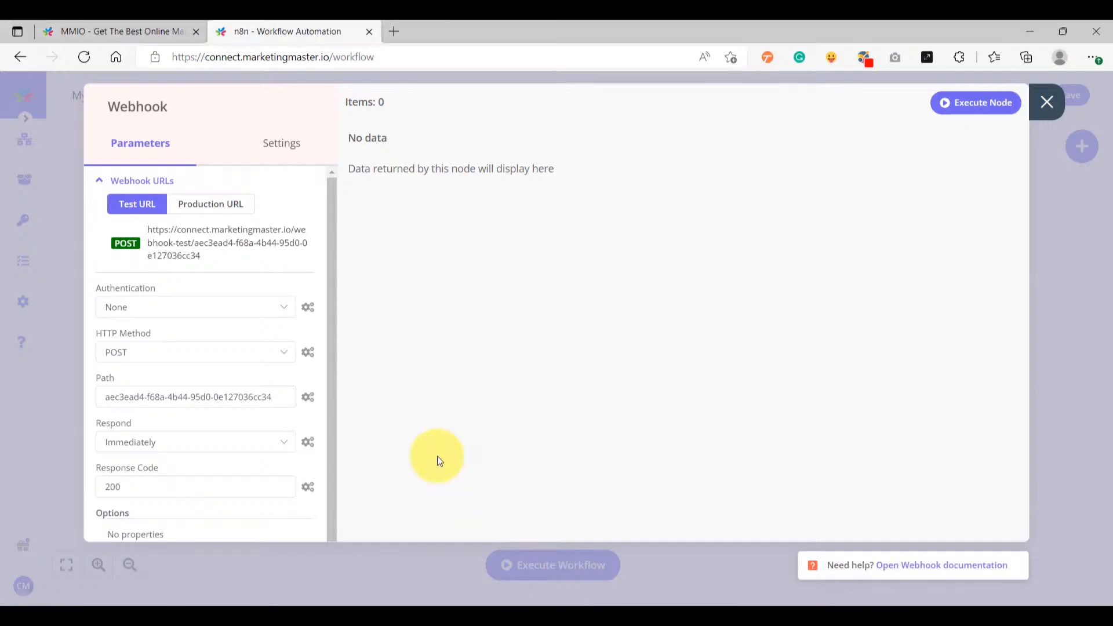
click(973, 107)
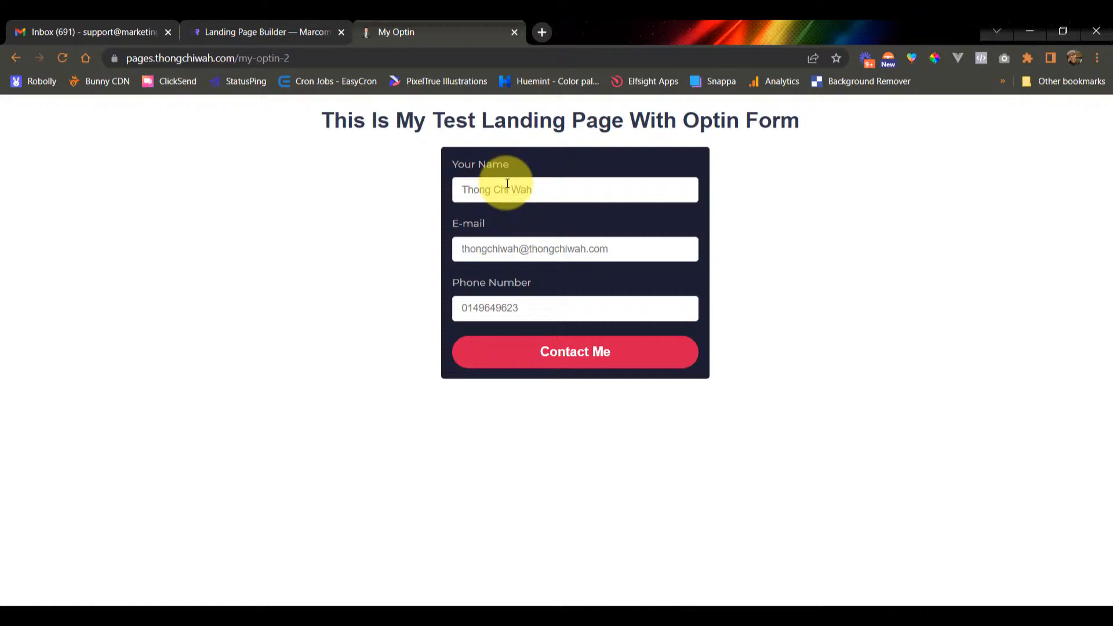
Fill in the landing page's opt-in form with a saved contact's details, add extra digits to the e-mail's local part, and submit the form.
click(507, 183)
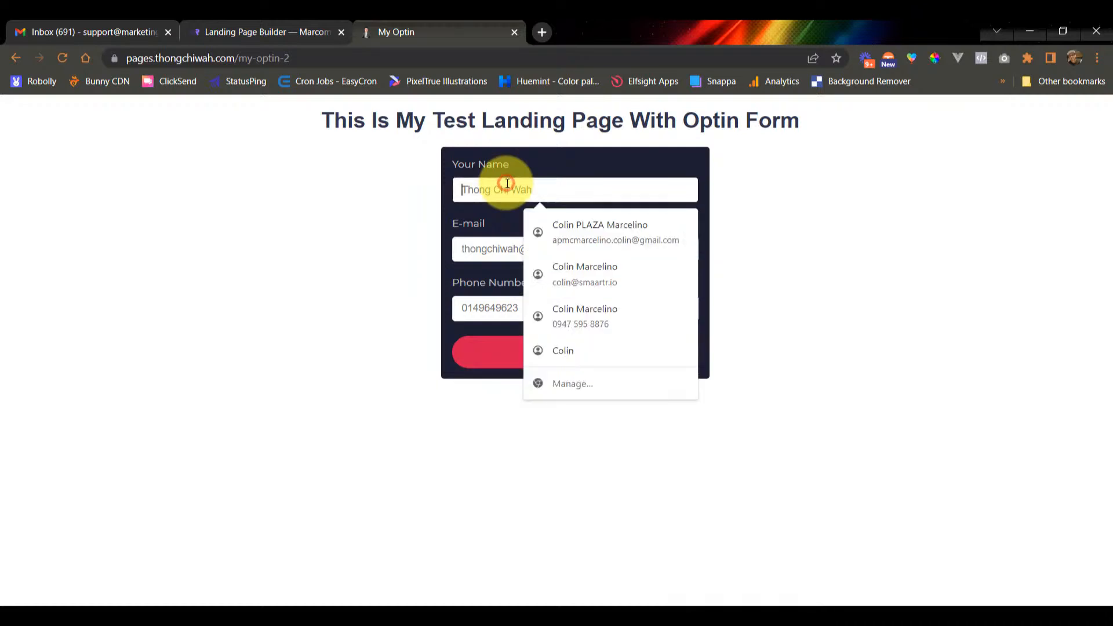
click(576, 233)
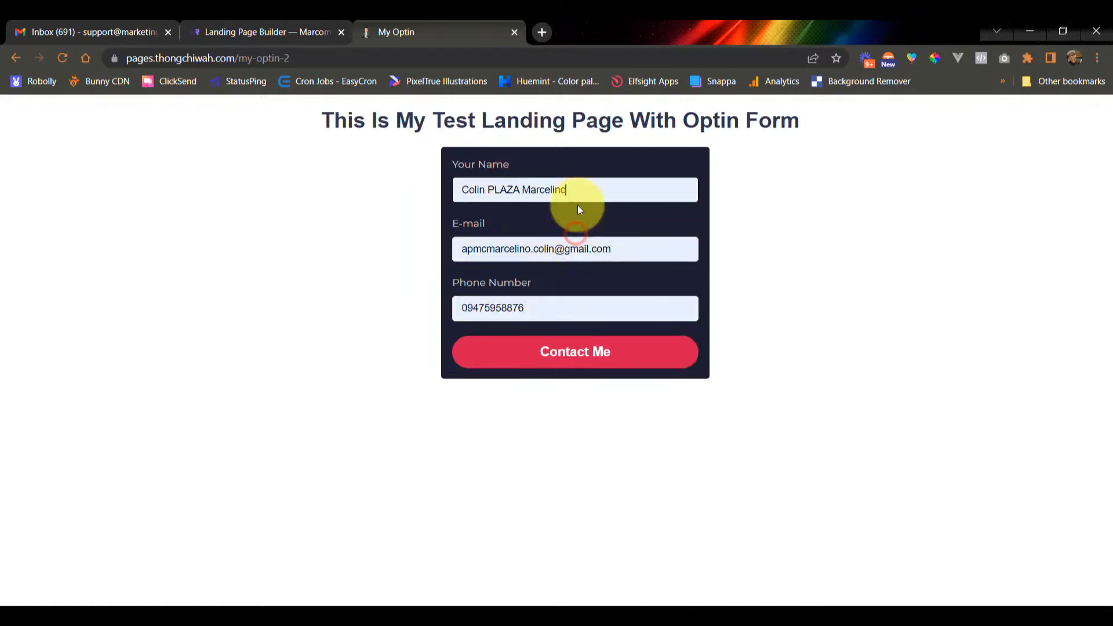
click(542, 249)
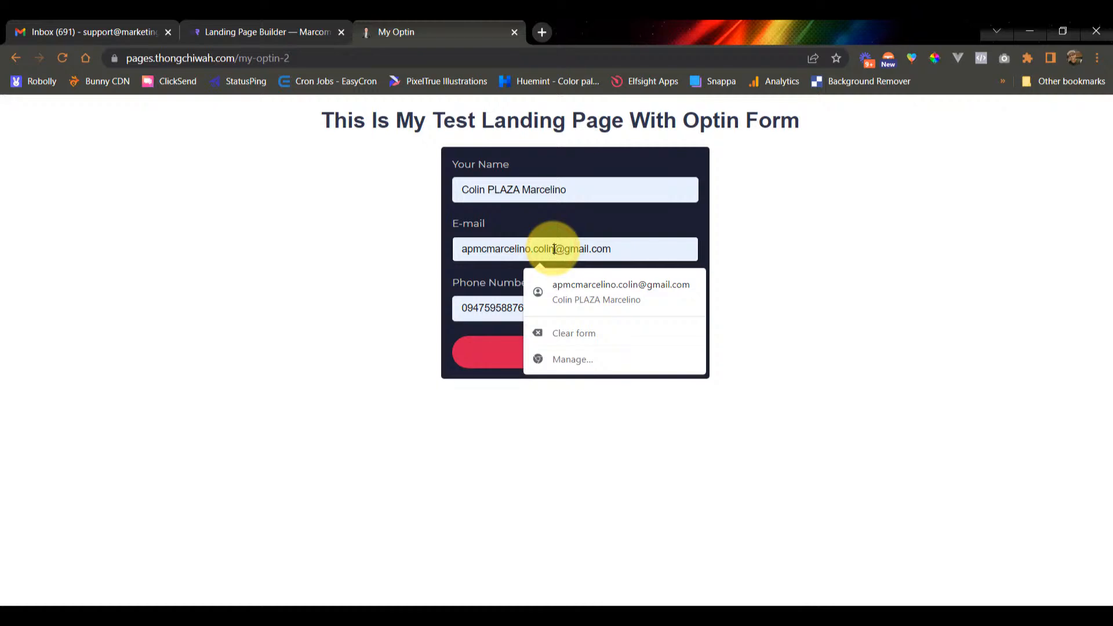
click(554, 248)
text(7657654)
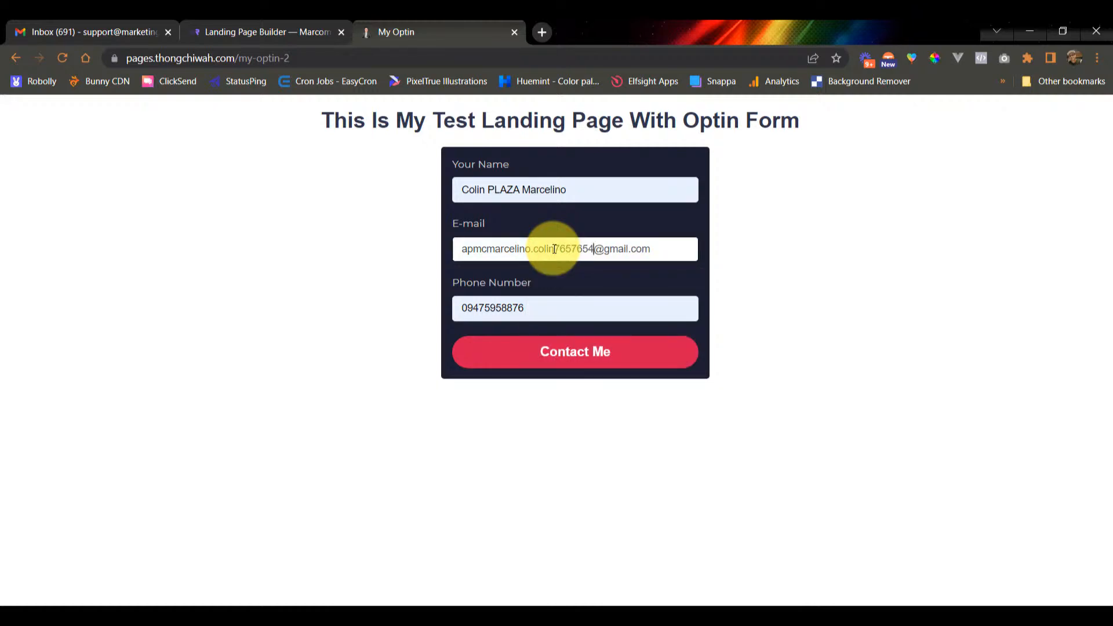
click(565, 353)
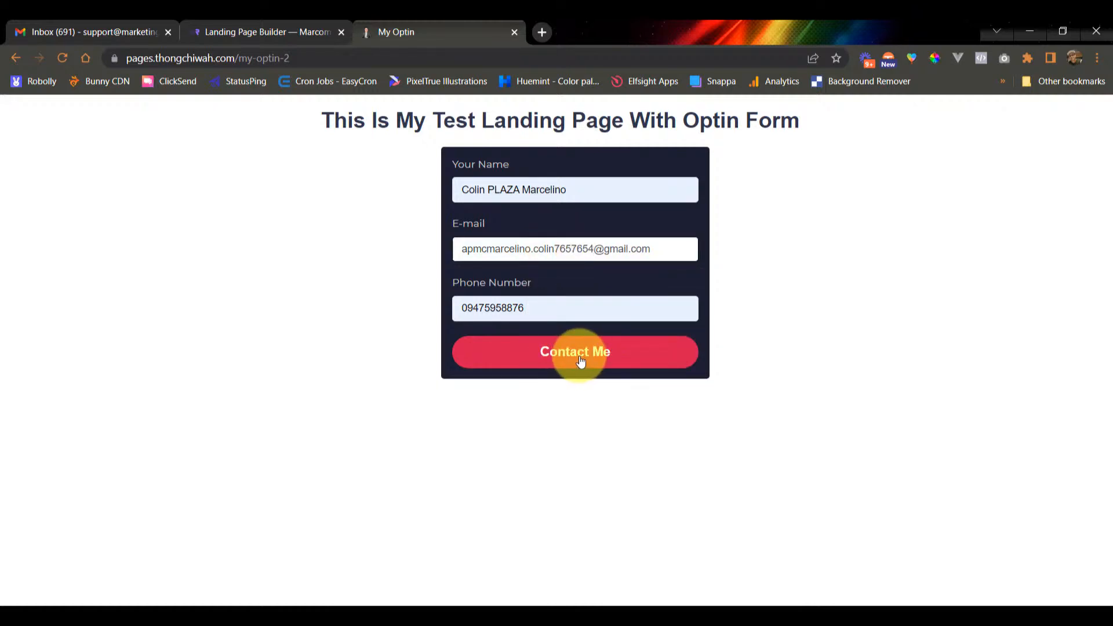
click(579, 358)
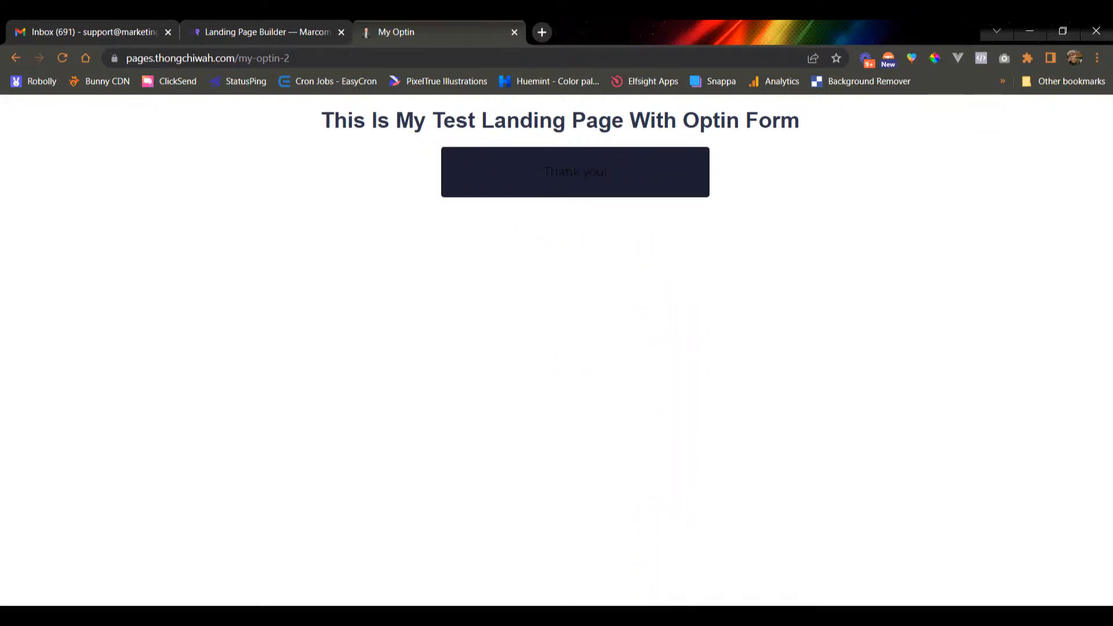
Return to MMIO Connect and examine the Webhook node's received lead data as JSON, especially the form_data fields, and leave the node.
click(655, 618)
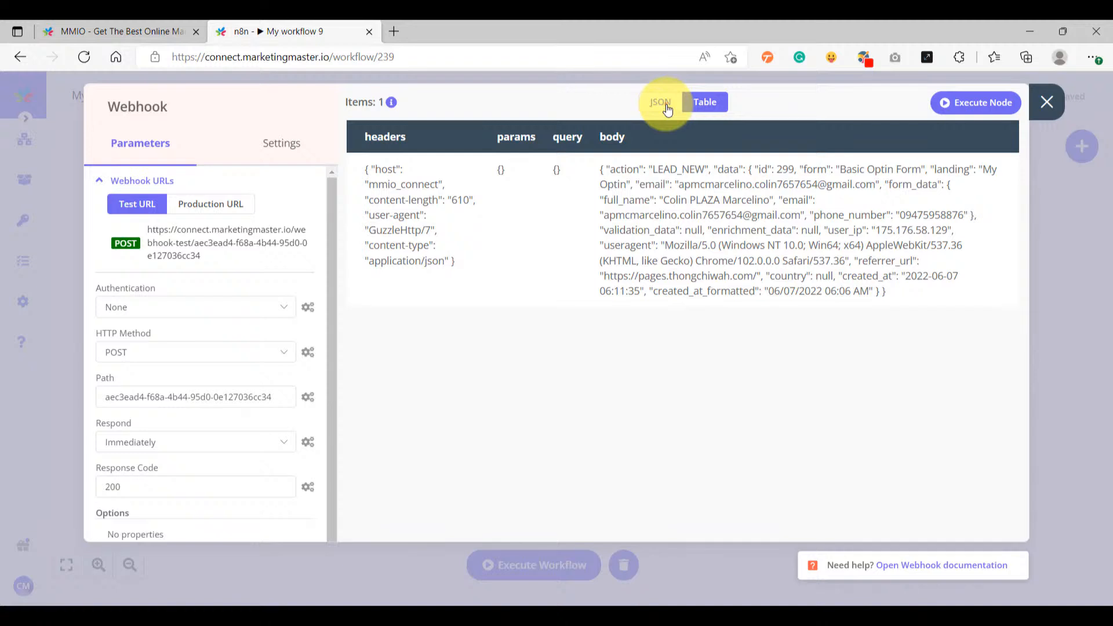
click(667, 109)
scroll(492, 373, down, 5)
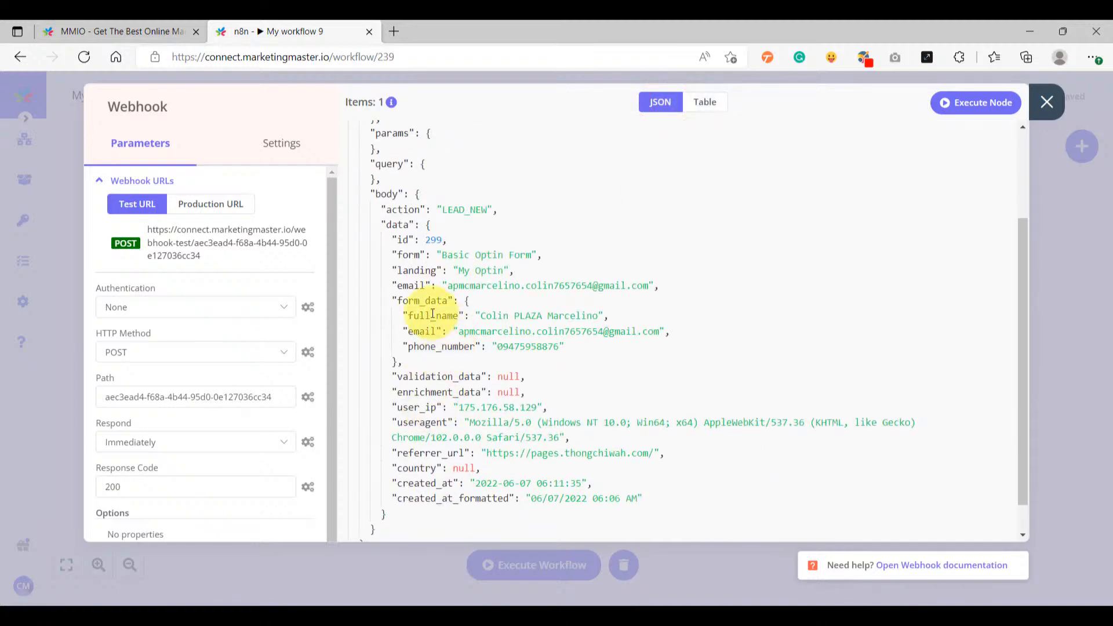
double_click(423, 300)
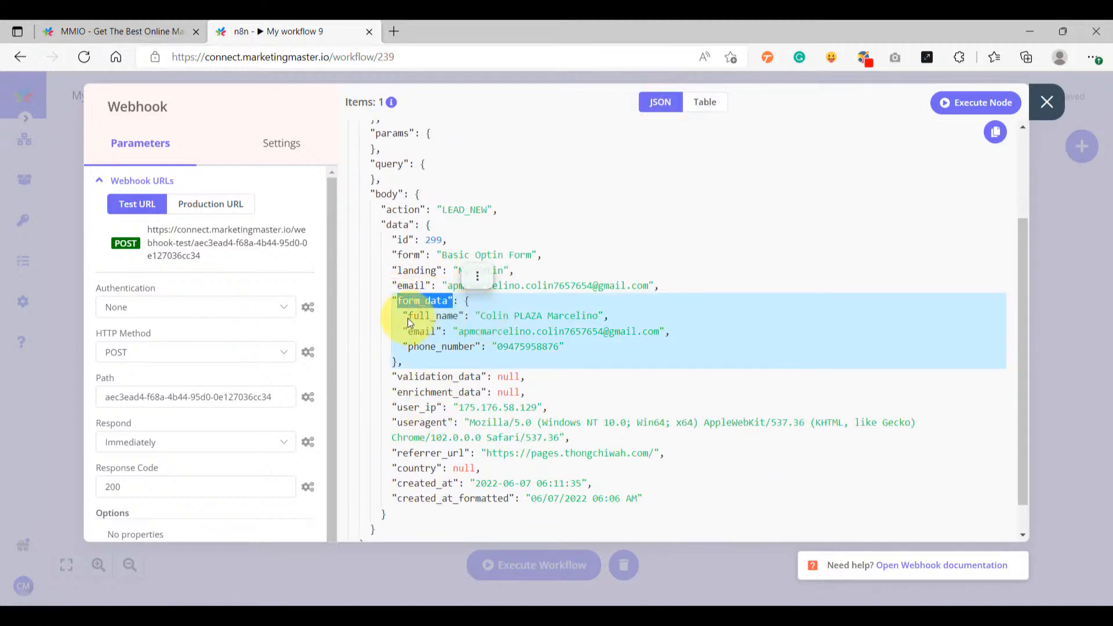
drag(408, 318, 694, 337)
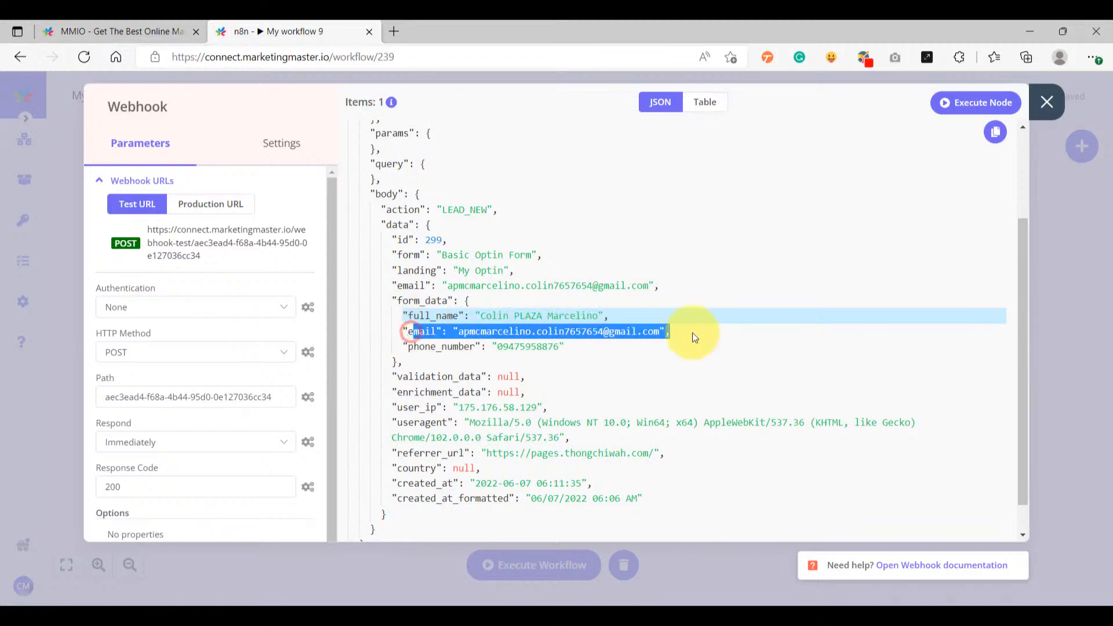
drag(387, 346, 585, 346)
click(511, 362)
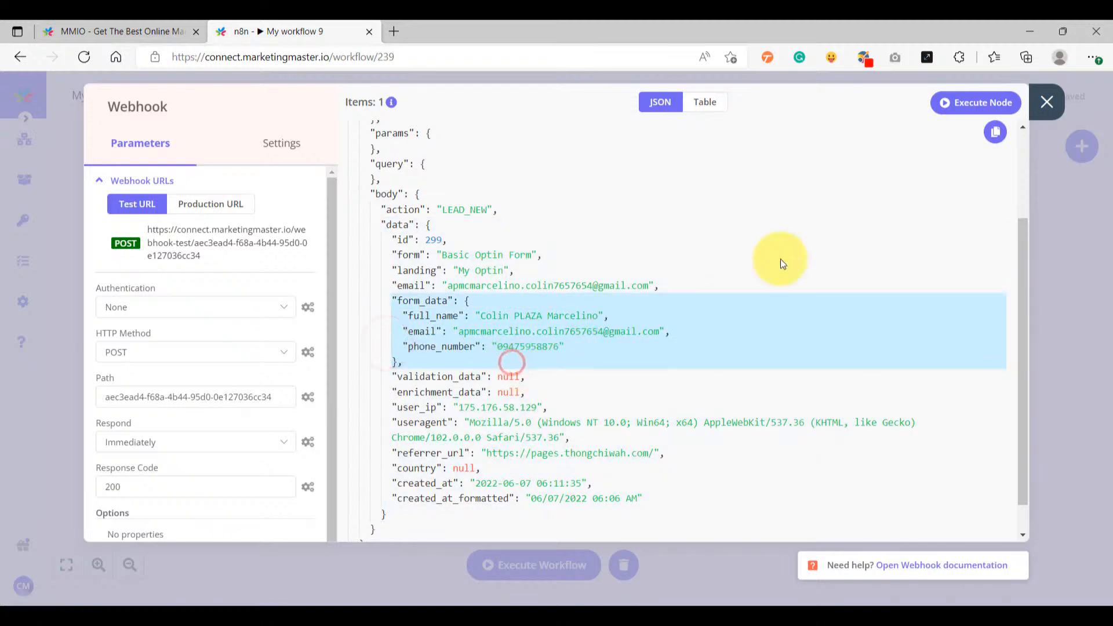
click(1043, 108)
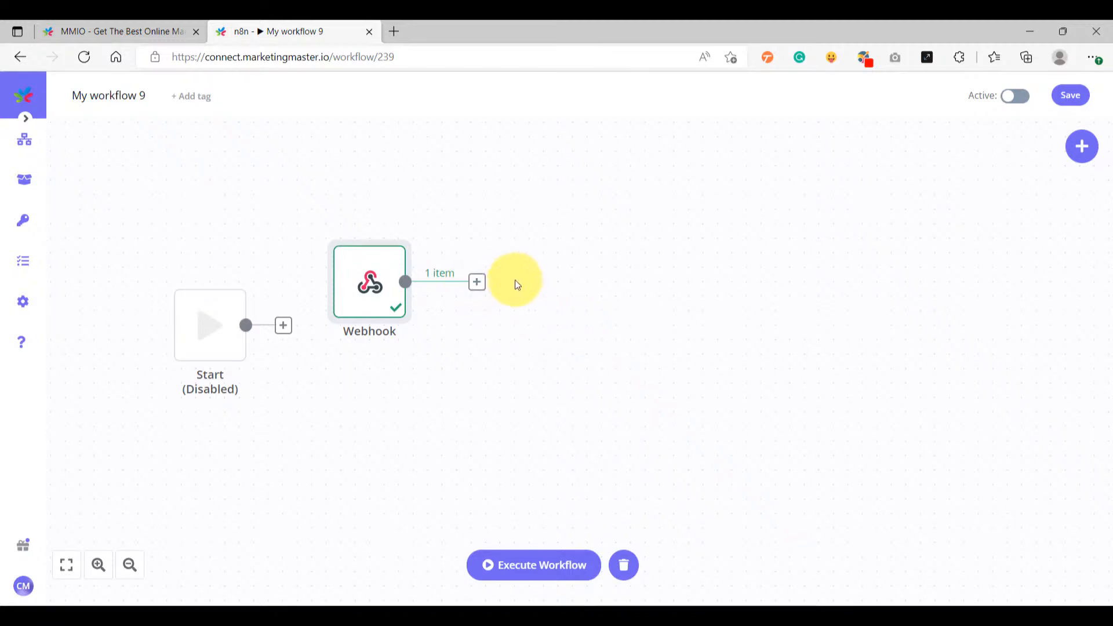
Add an HTTP Request node after the Webhook node and set its request method to POST.
click(480, 285)
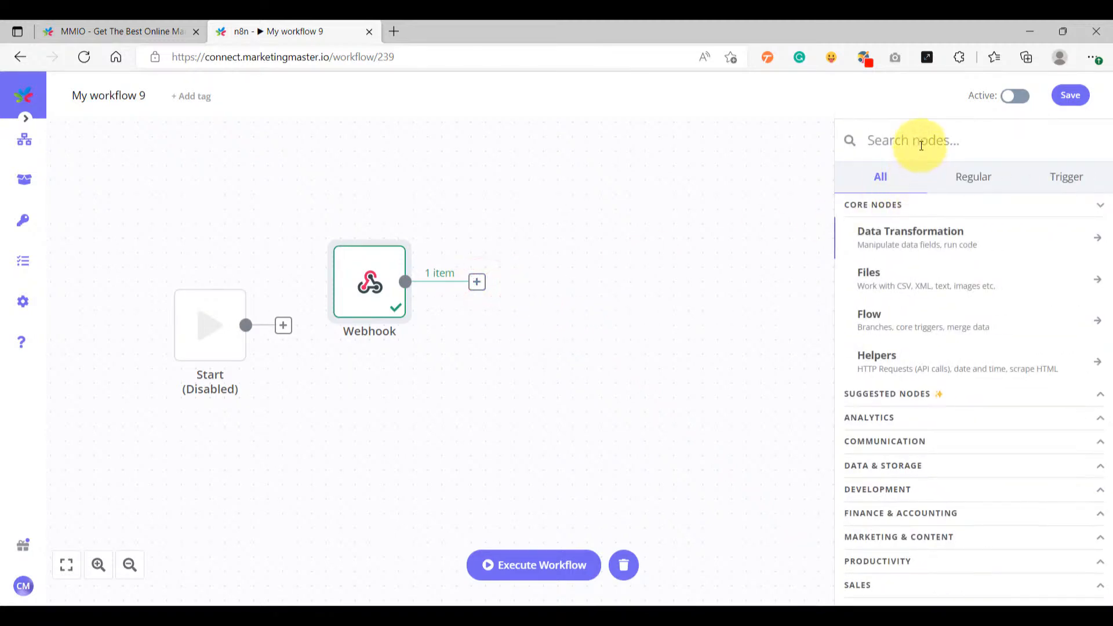
text(htt)
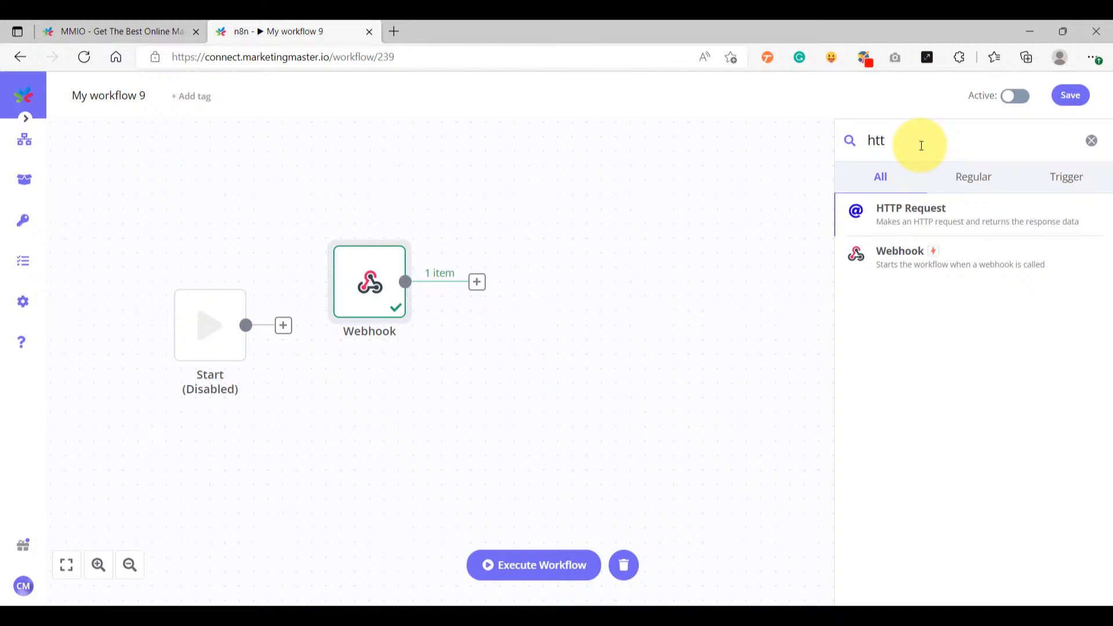
click(914, 216)
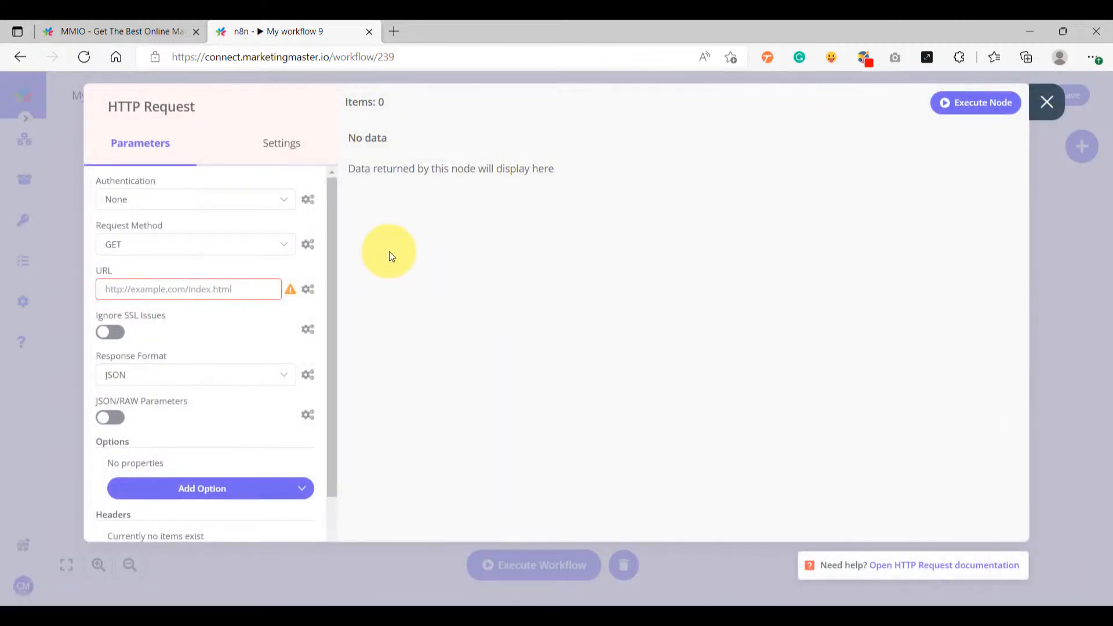
click(164, 250)
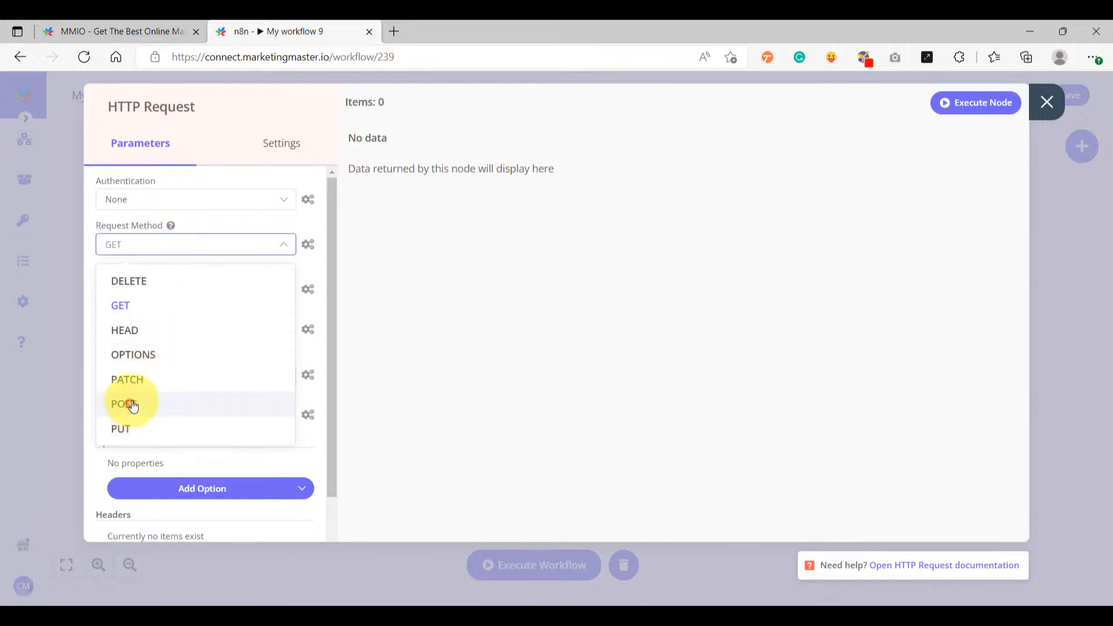
click(133, 406)
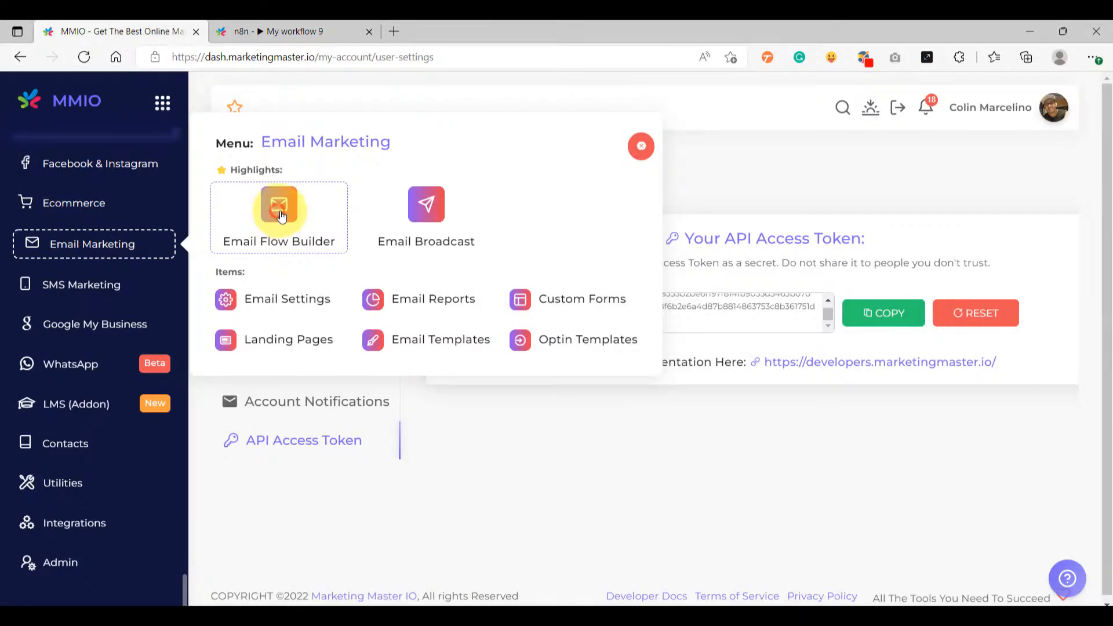
Open MMIO's Email Flow Builder and copy the webhook URL of the Optin Test Email Flow.
click(279, 214)
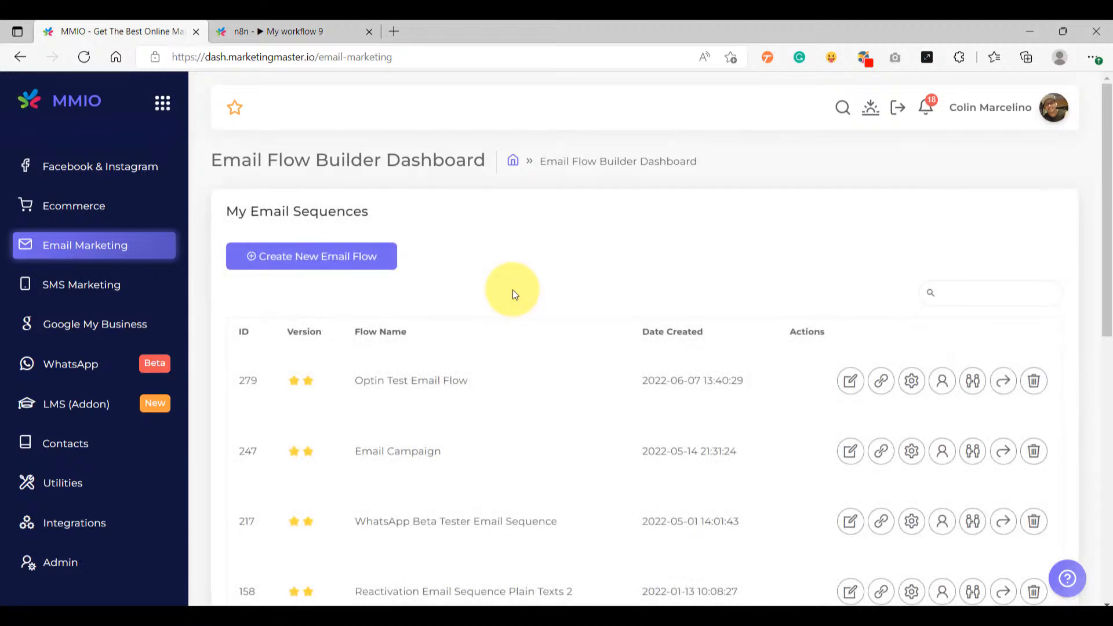
click(504, 379)
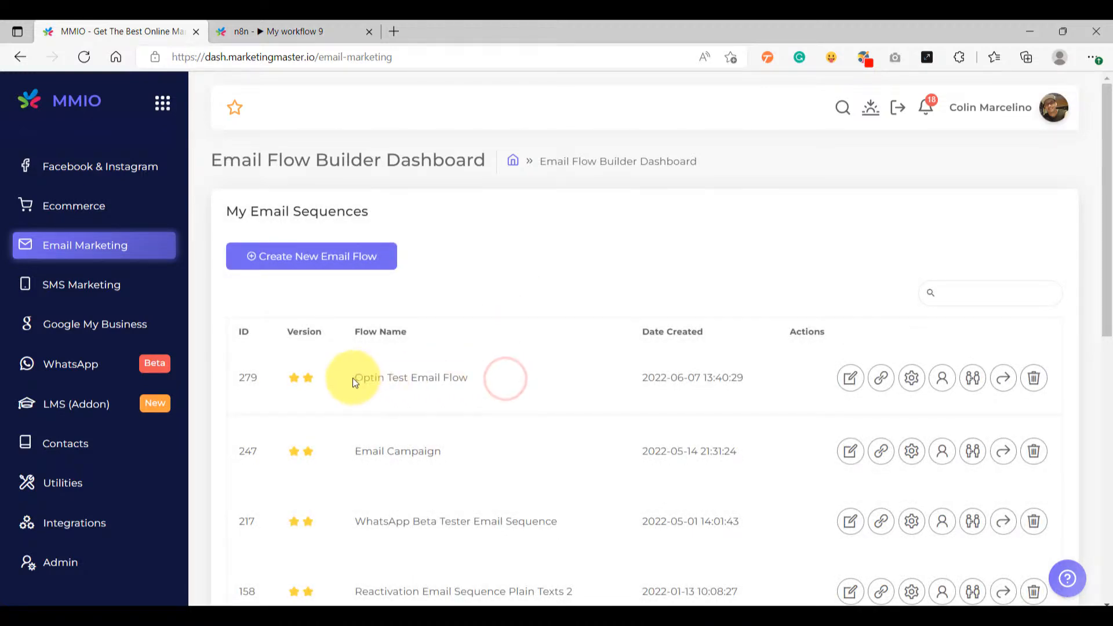
drag(505, 378, 352, 377)
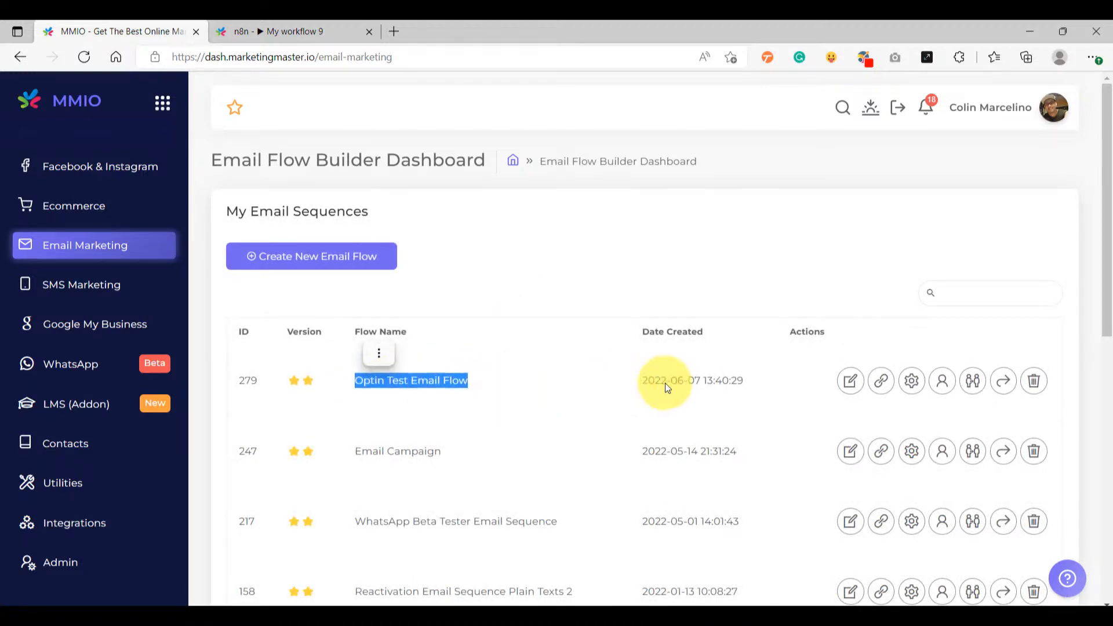
click(881, 379)
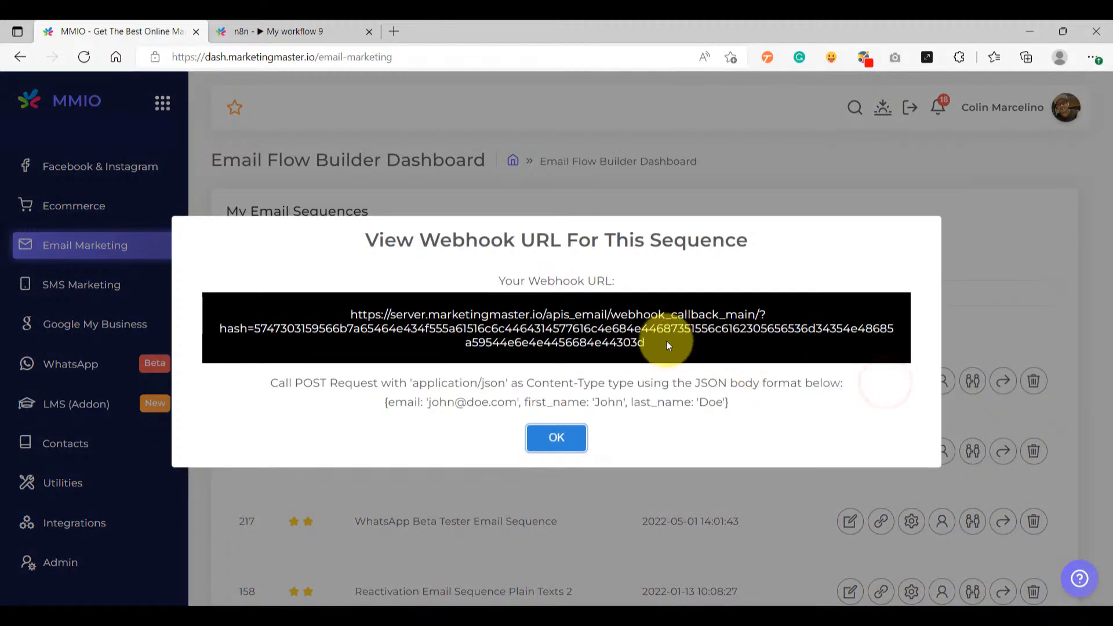
drag(666, 345, 308, 304)
right_click(529, 321)
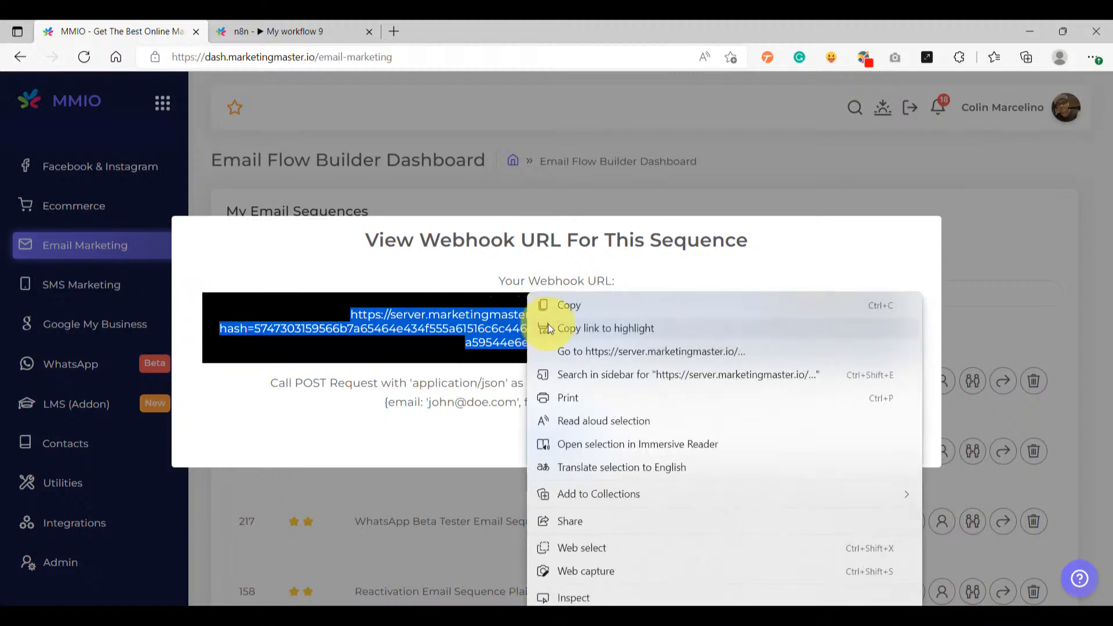
click(550, 306)
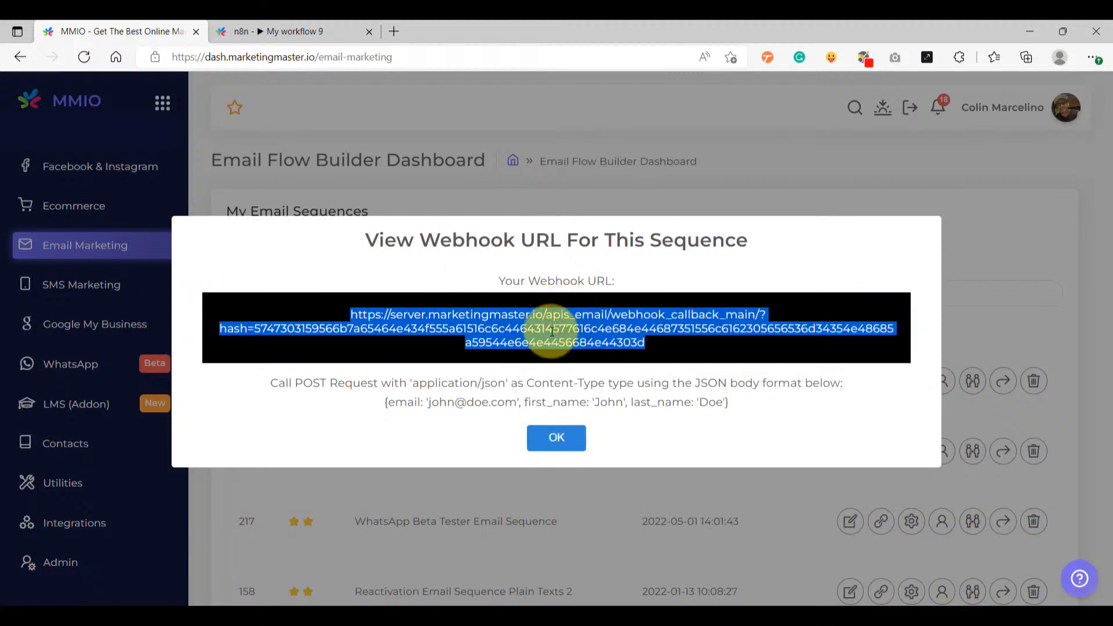
Paste the copied email flow webhook URL as the URL of the HTTP Request node in MMIO Connect.
click(262, 30)
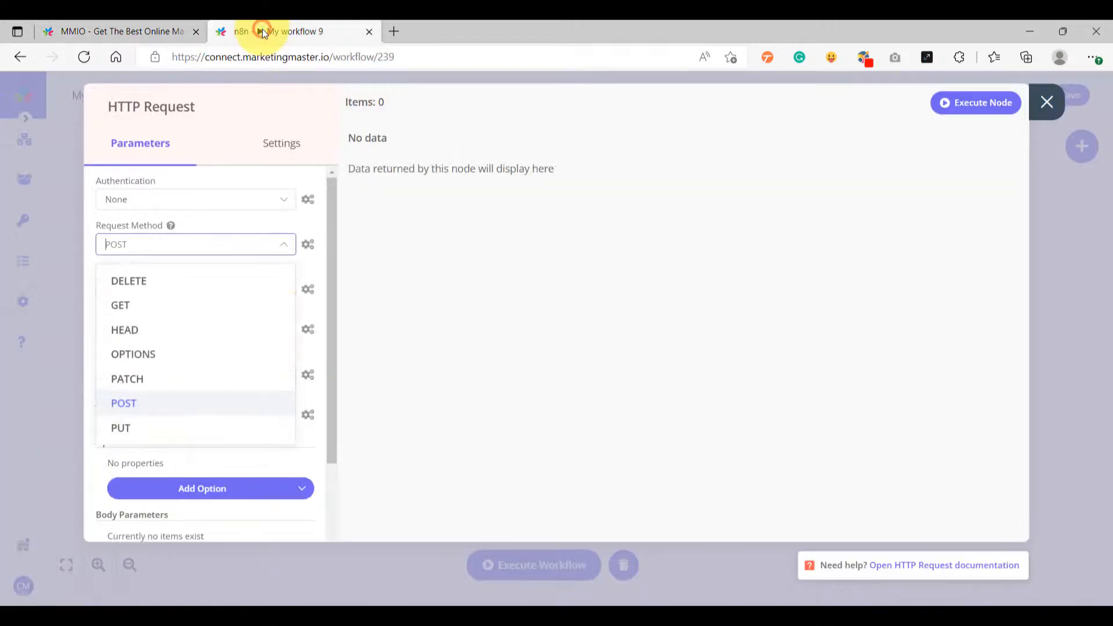
click(422, 236)
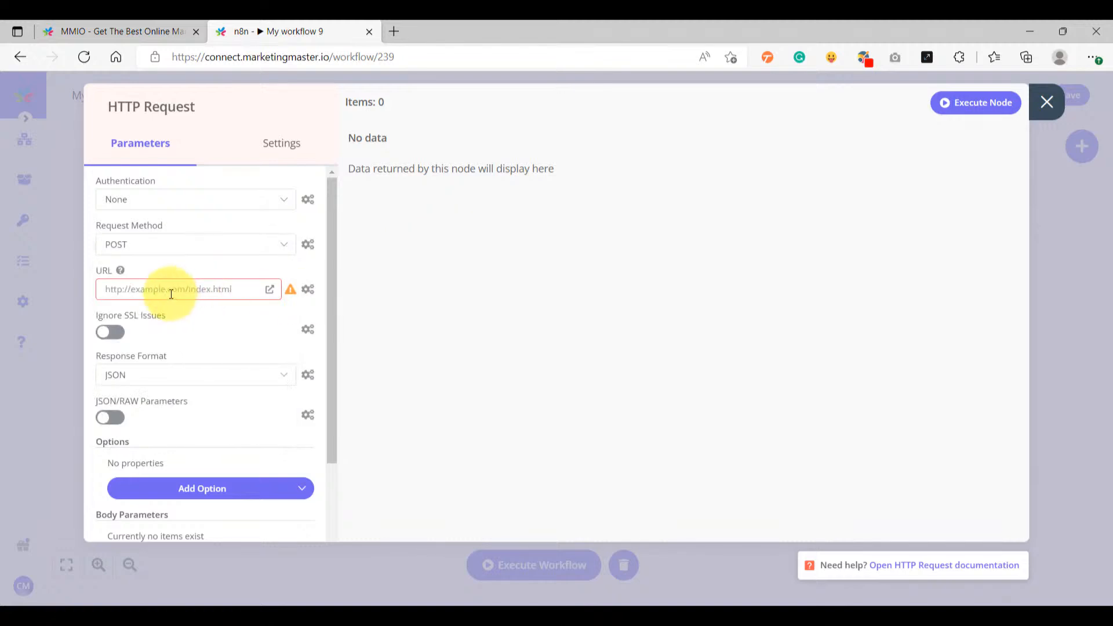
click(167, 288)
right_click(167, 288)
click(215, 376)
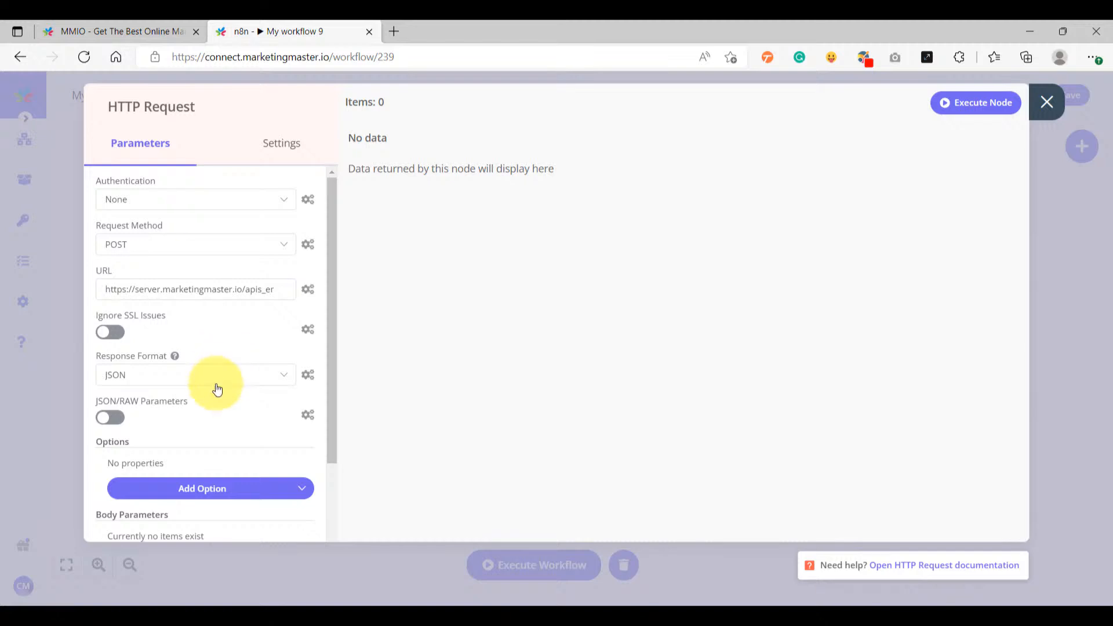
Add an empty body parameter to the HTTP Request node.
scroll(223, 372, down, 3)
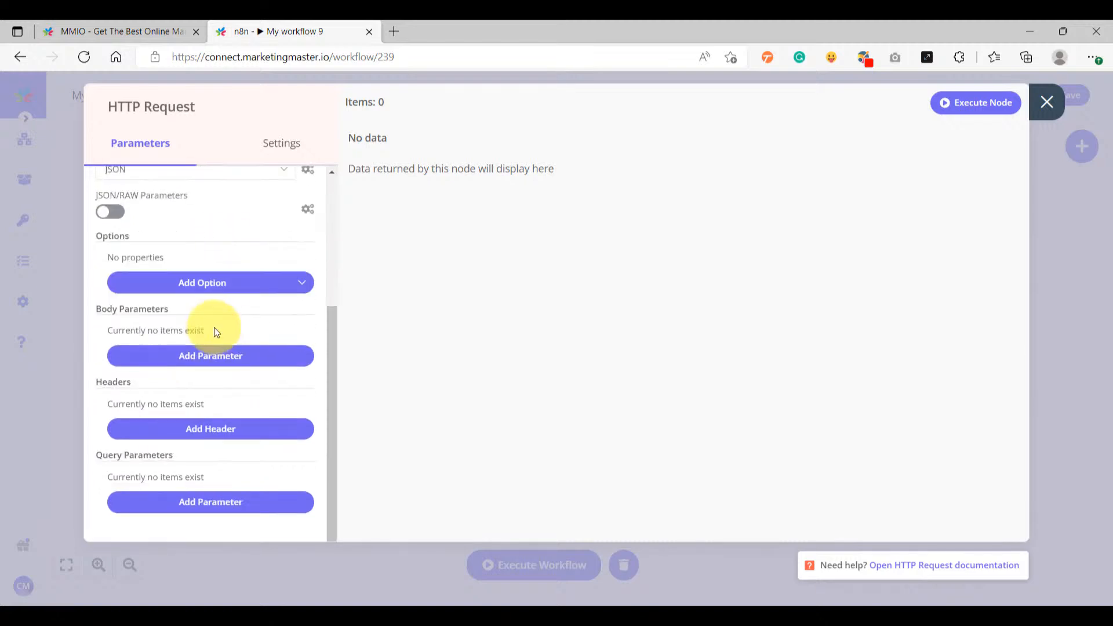
click(223, 356)
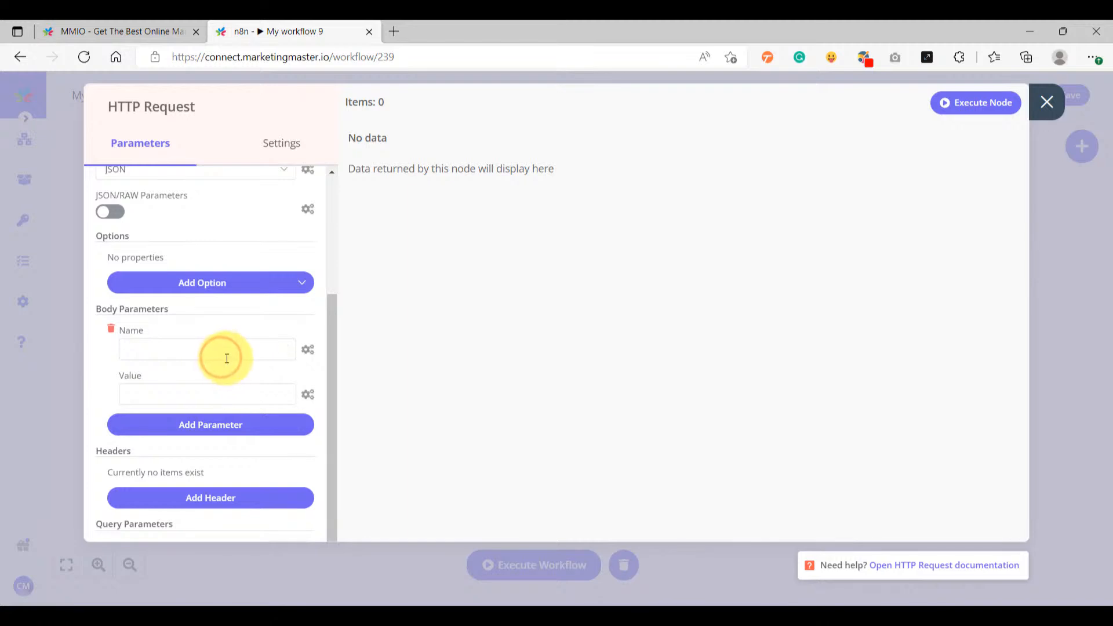
click(185, 346)
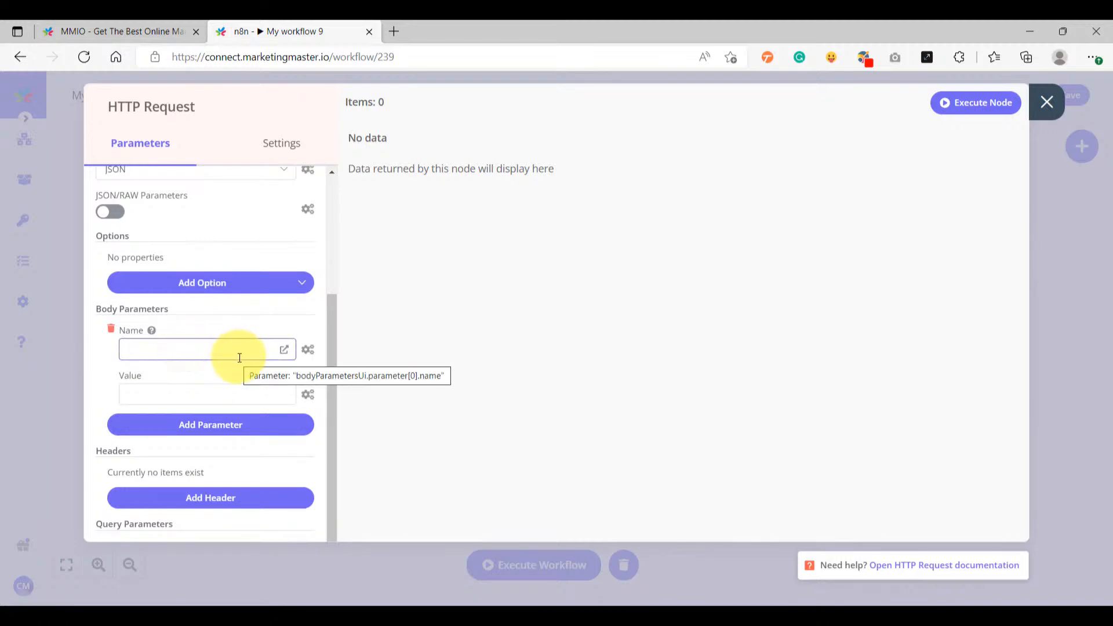
Check the field names in the email flow's JSON body format in MMIO and copy the field name email.
click(112, 30)
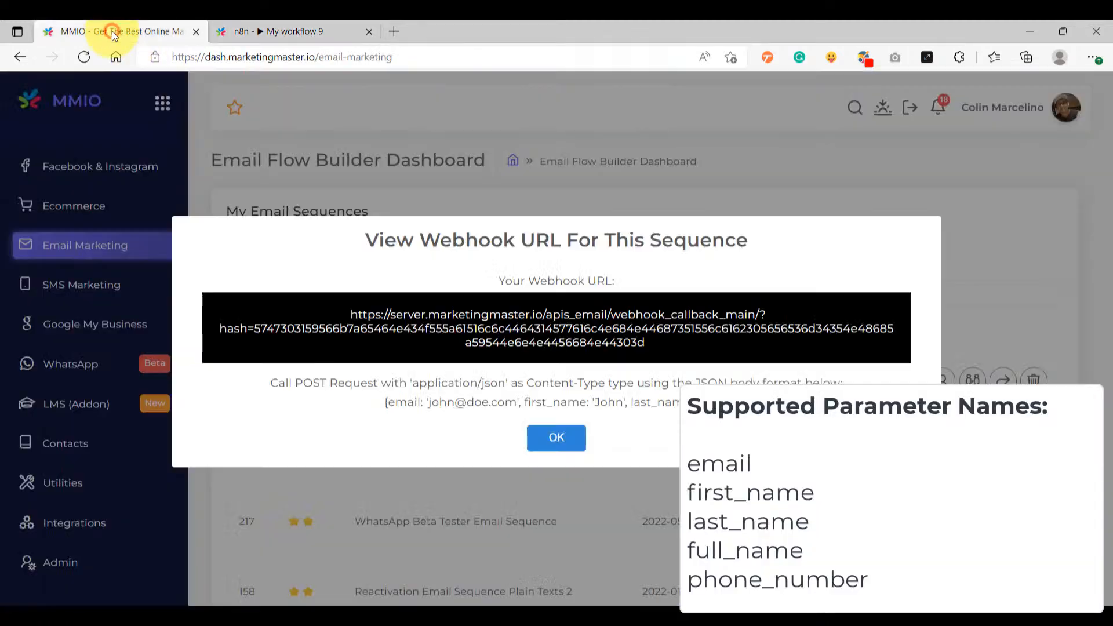
triple_click(374, 404)
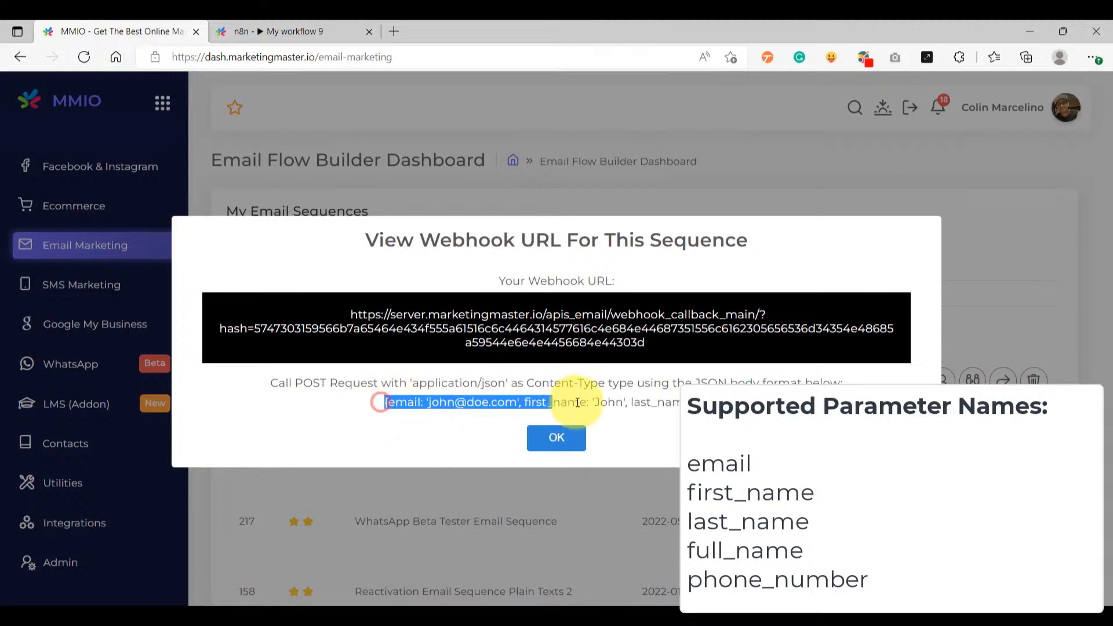
click(439, 403)
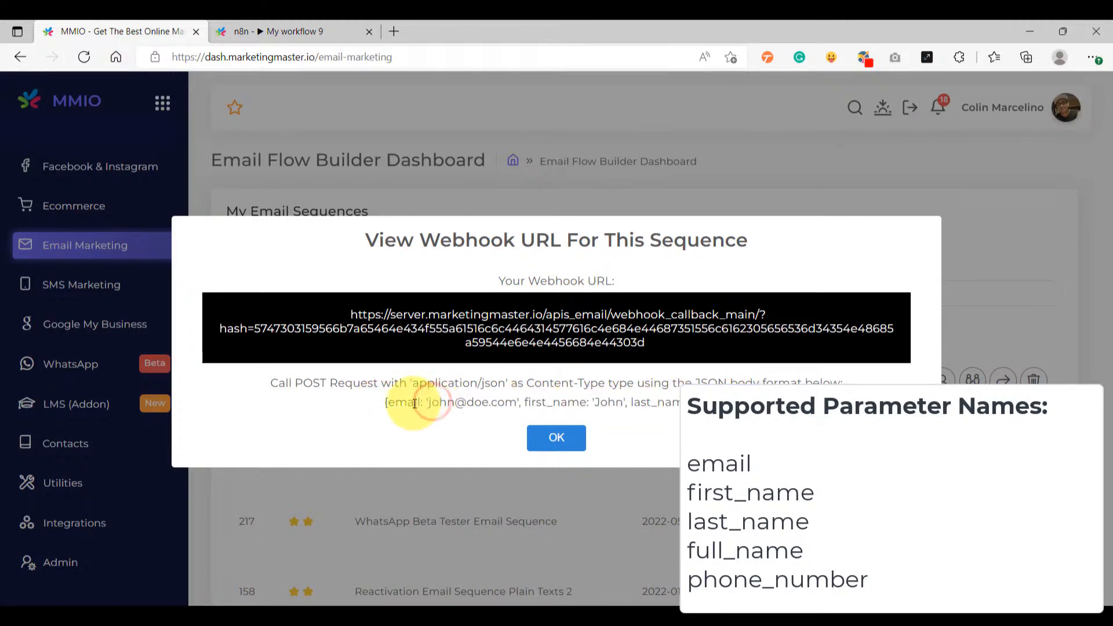
drag(386, 402, 420, 404)
drag(522, 402, 560, 402)
drag(631, 402, 695, 401)
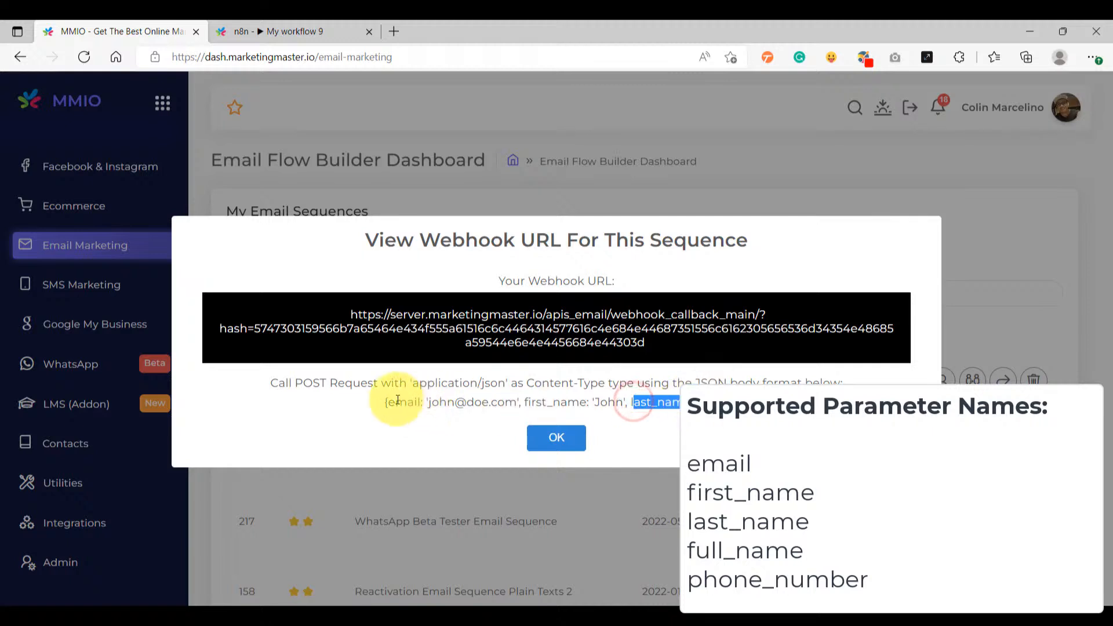
double_click(397, 401)
right_click(402, 404)
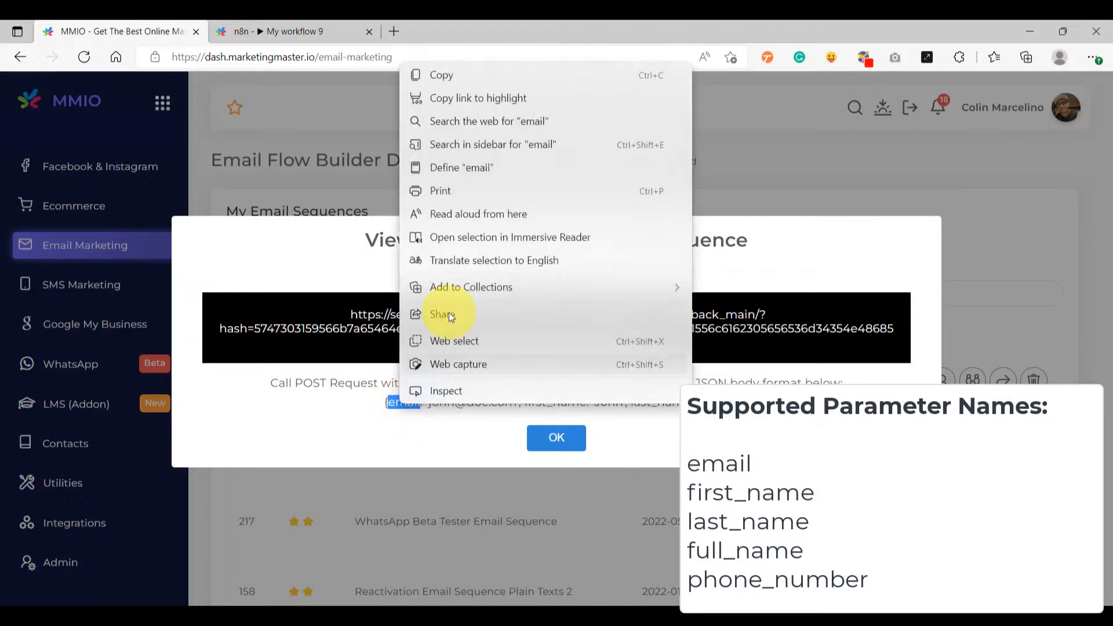
click(420, 71)
Paste email as the name of the HTTP Request node's body parameter.
click(255, 31)
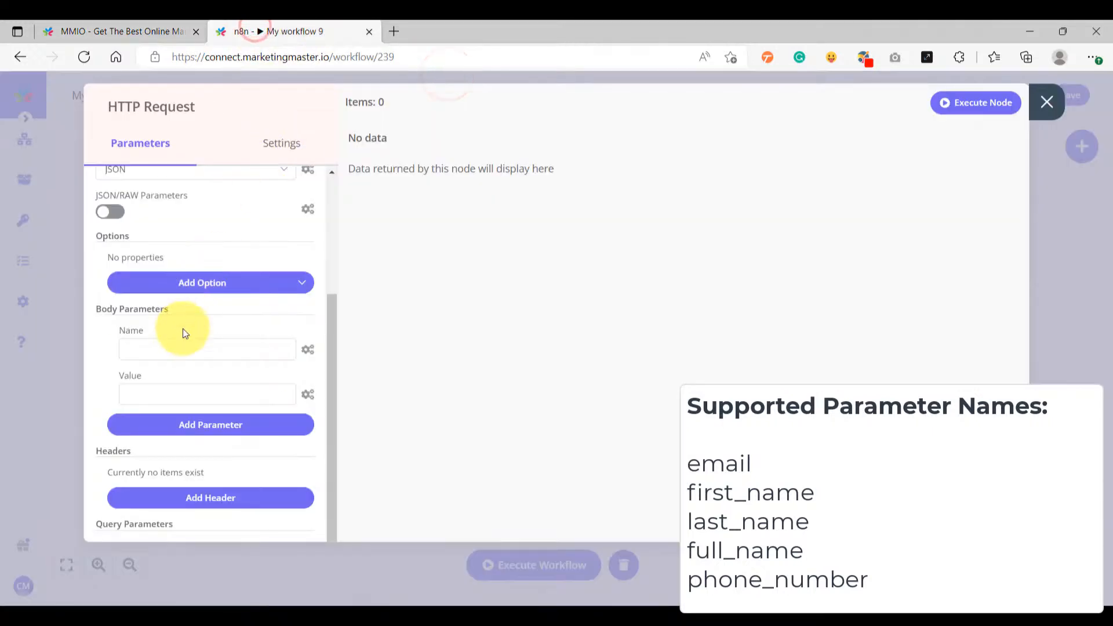
click(177, 348)
right_click(182, 355)
click(213, 371)
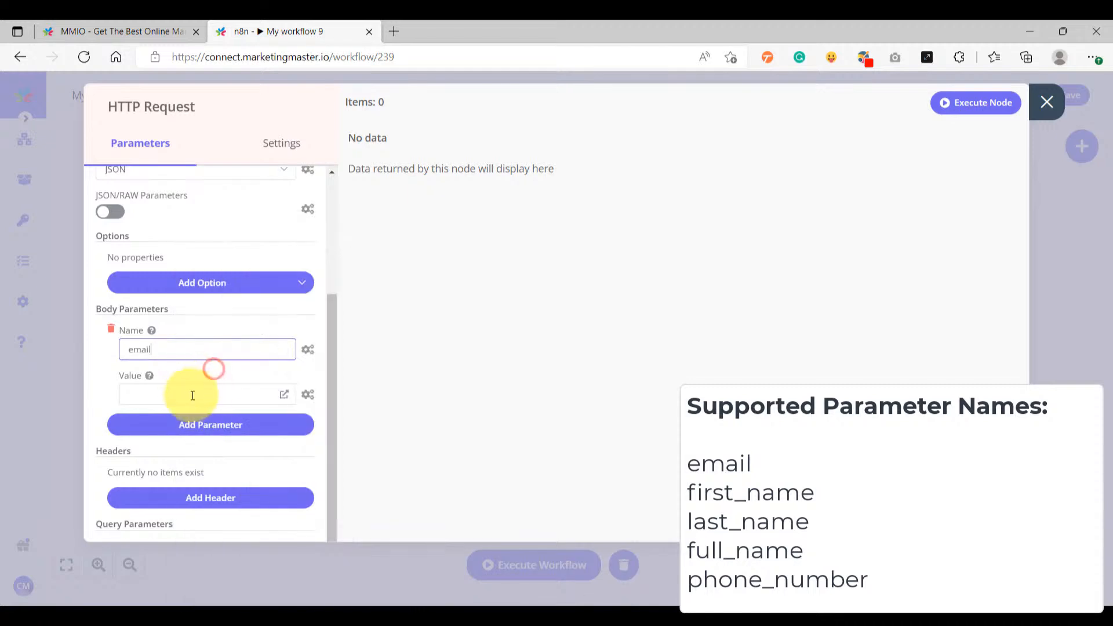
Set the email body parameter's value to an expression that reads email from form_data in the Webhook node's JSON output.
click(186, 395)
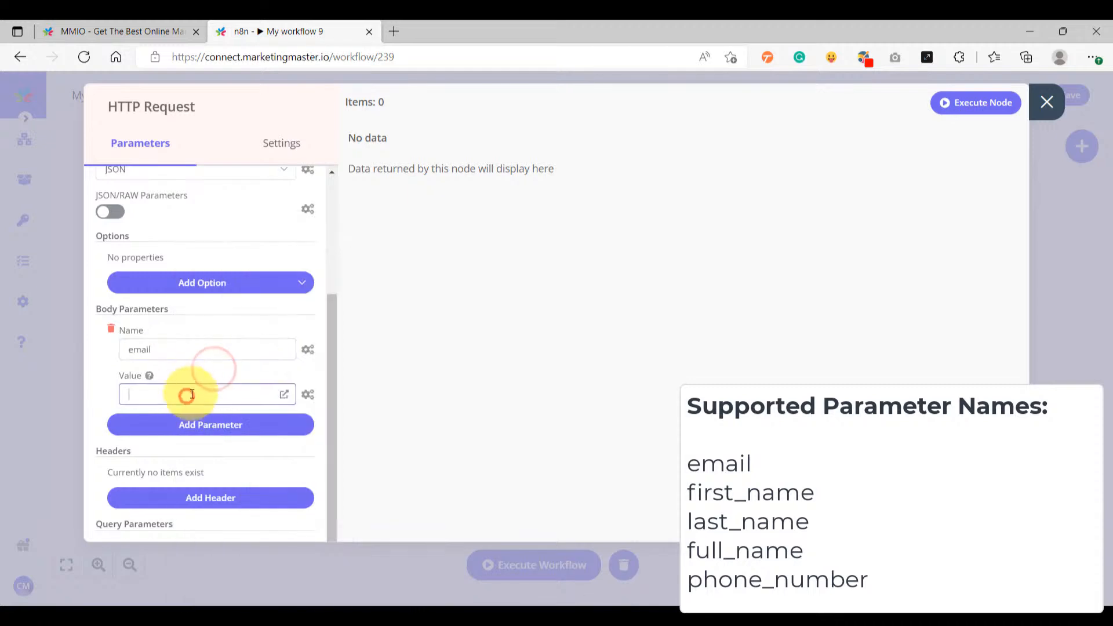
click(308, 396)
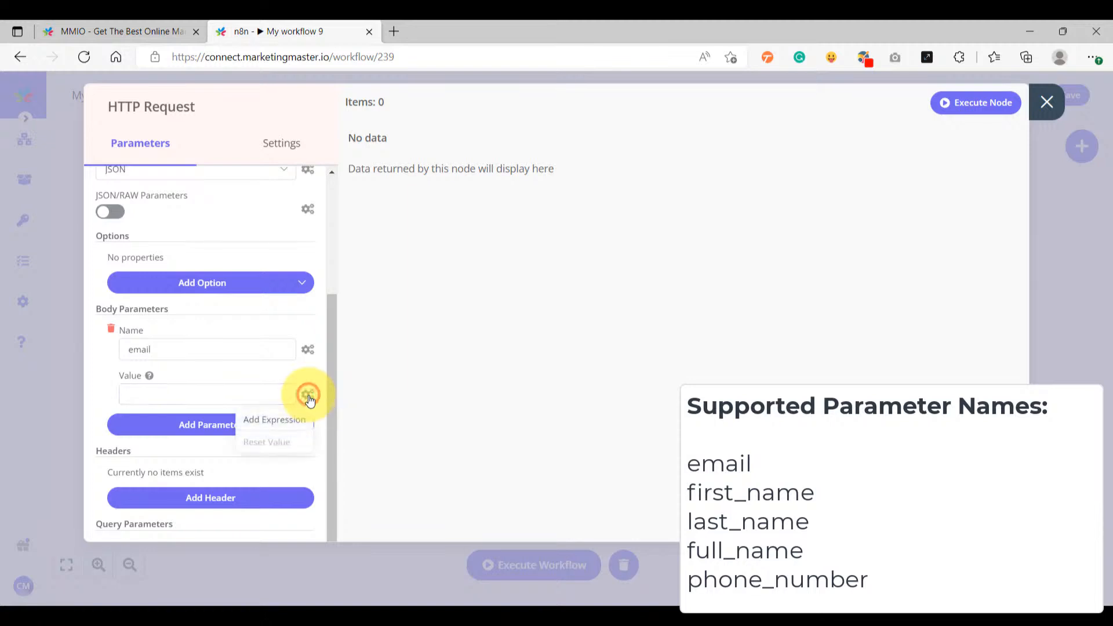
click(276, 420)
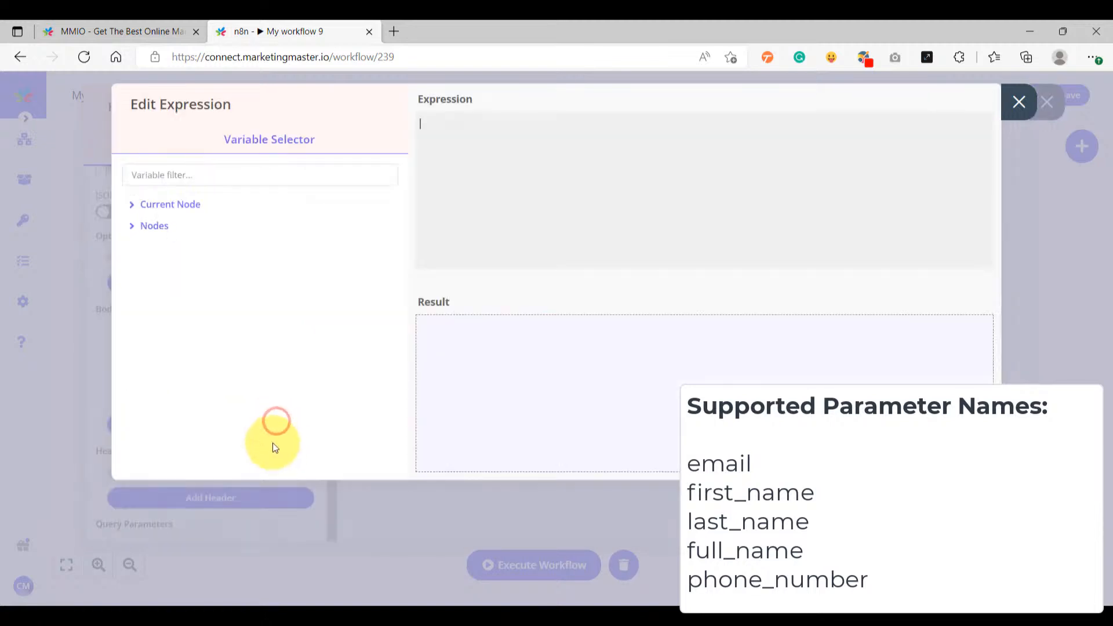
click(149, 229)
click(165, 248)
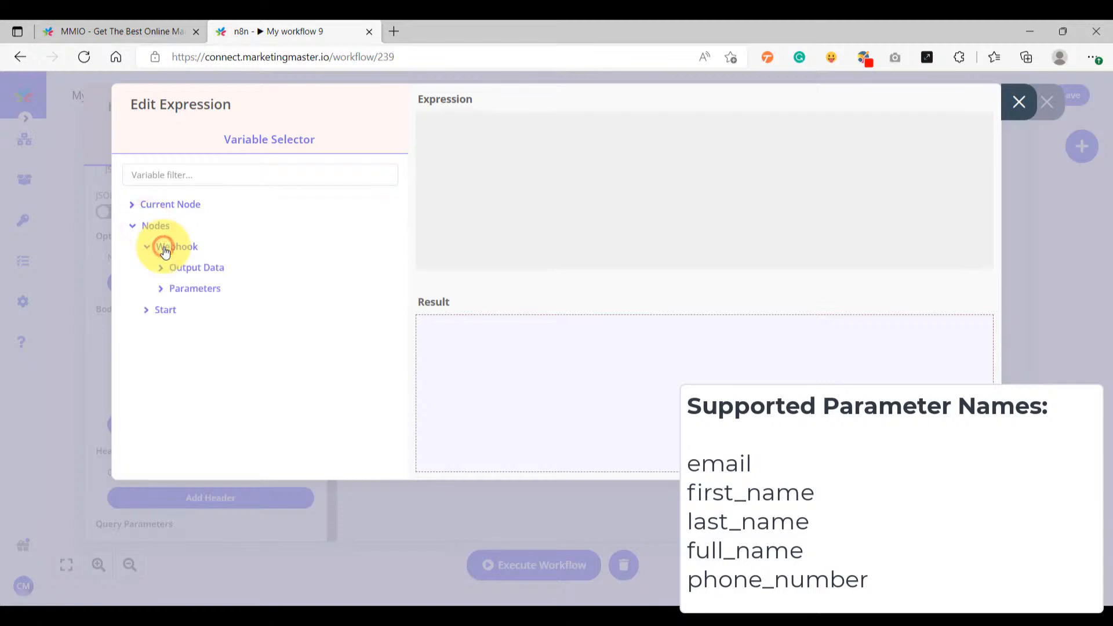
click(181, 268)
click(190, 289)
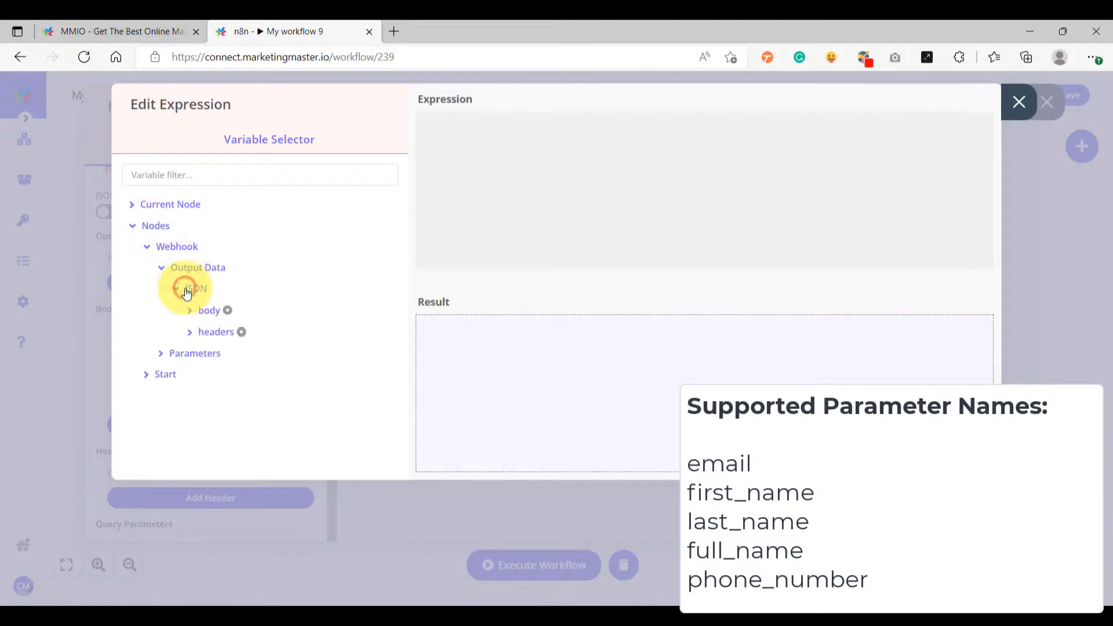
click(207, 317)
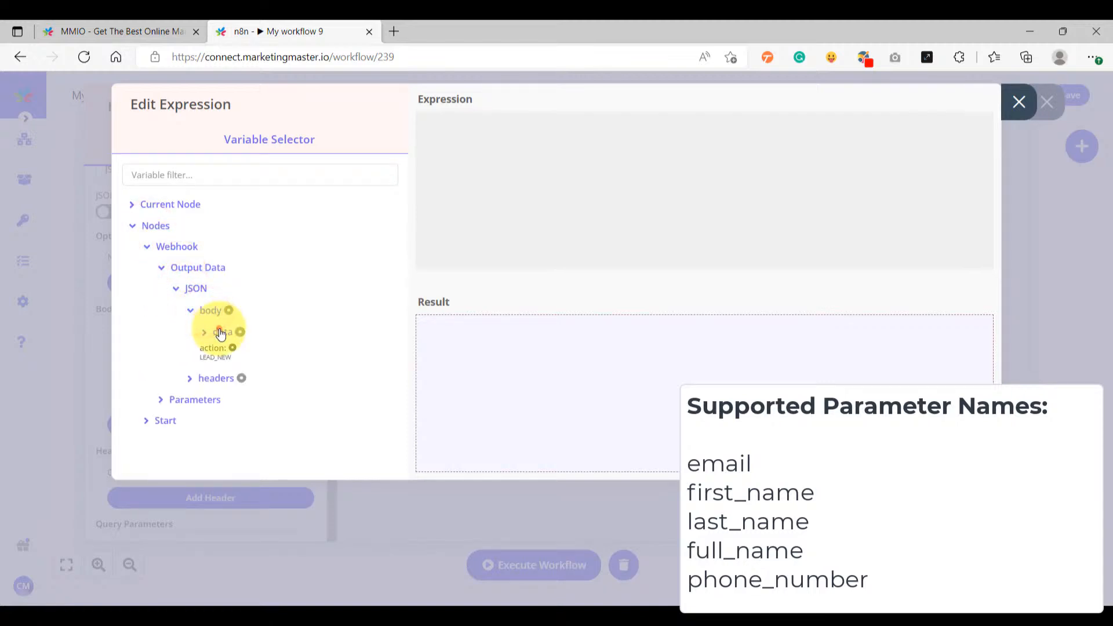
click(220, 332)
scroll(226, 333, down, 1)
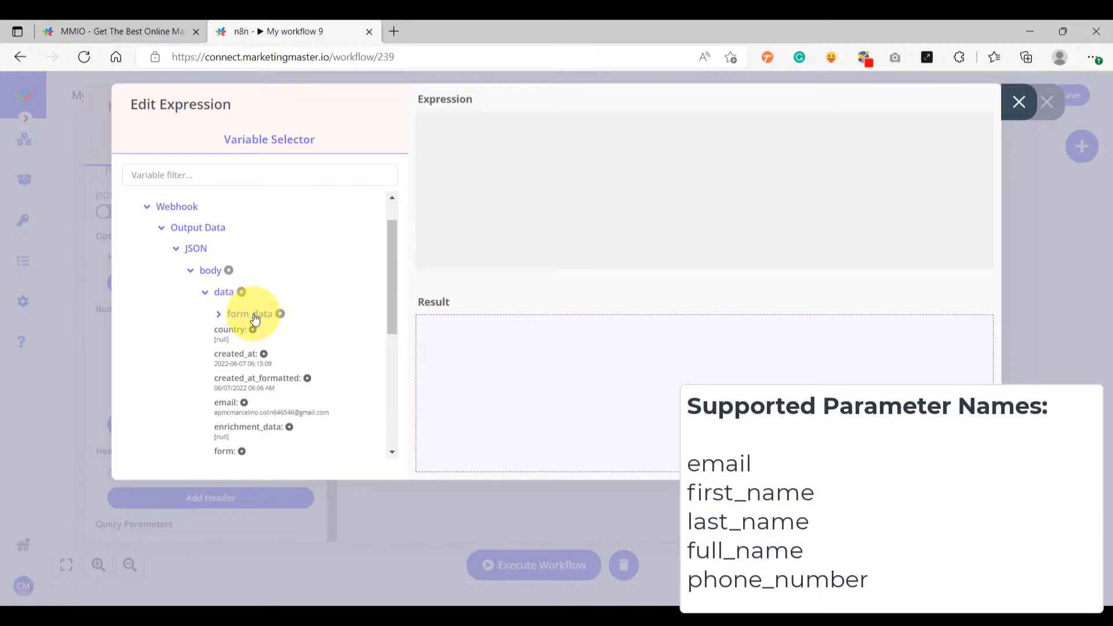
click(250, 315)
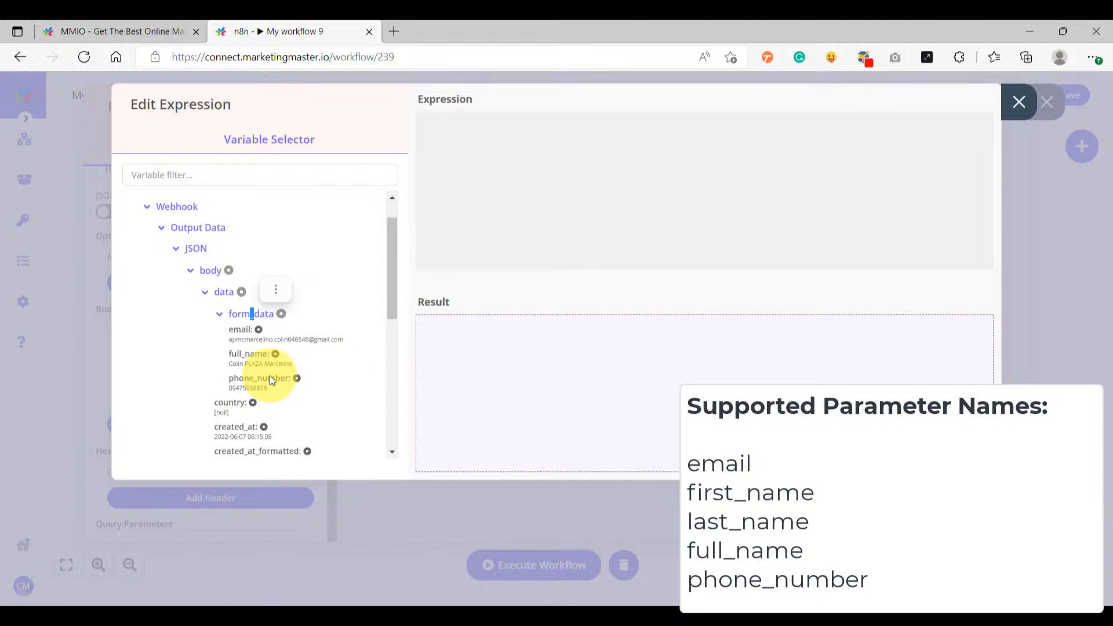
click(250, 342)
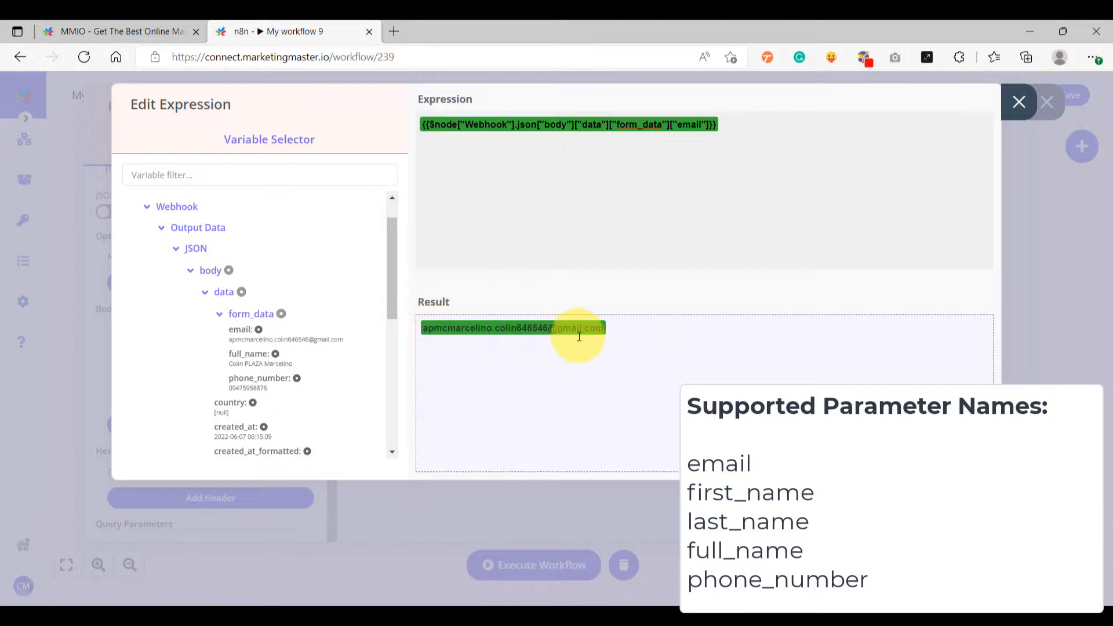
click(1019, 104)
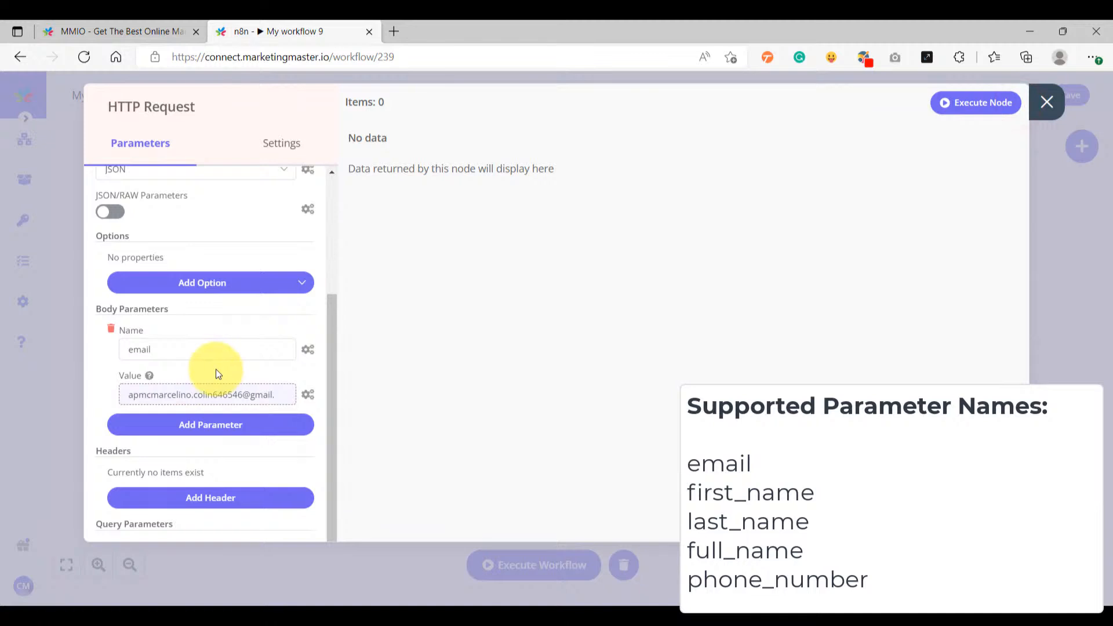
Add a second body parameter named full_name, checking the field names against the email flow's JSON body format in MMIO.
scroll(219, 427, down, 2)
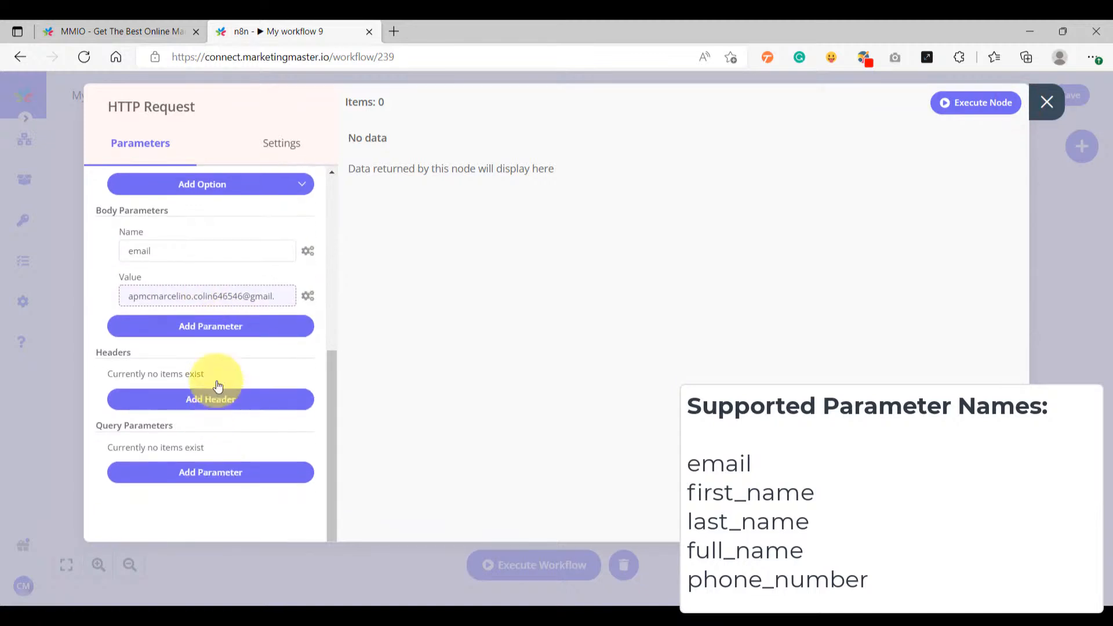
click(214, 327)
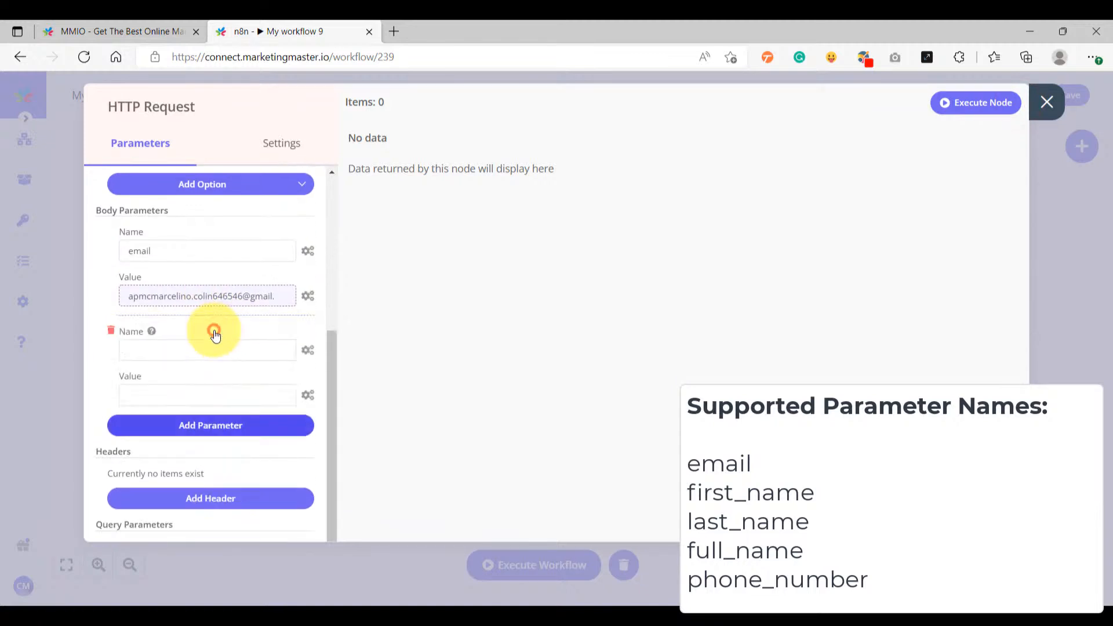
click(153, 26)
double_click(553, 402)
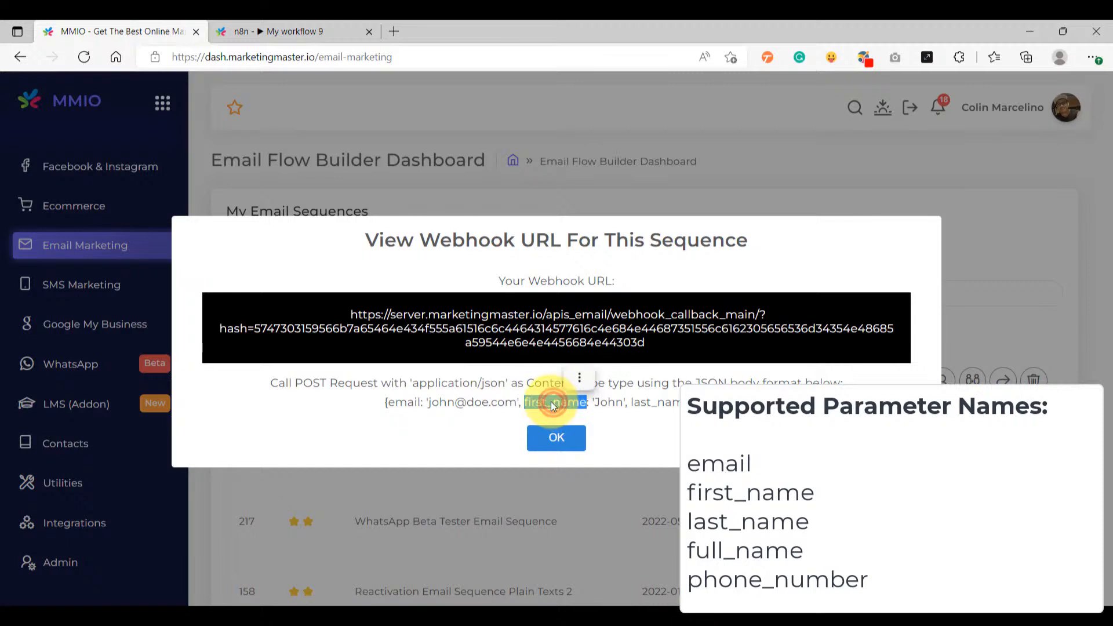
double_click(650, 402)
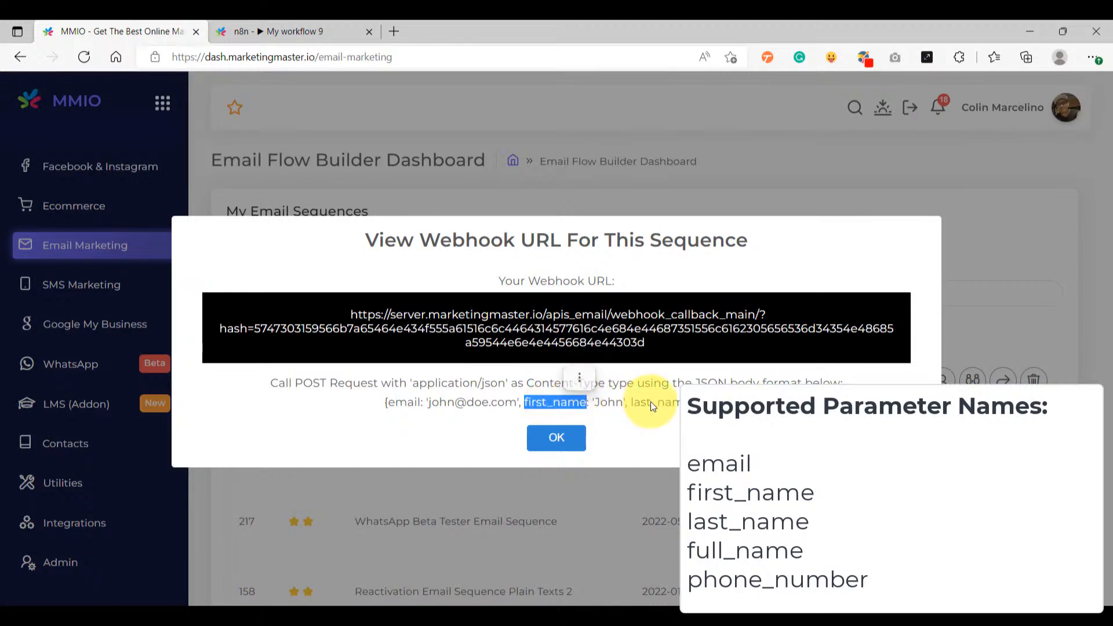
click(245, 23)
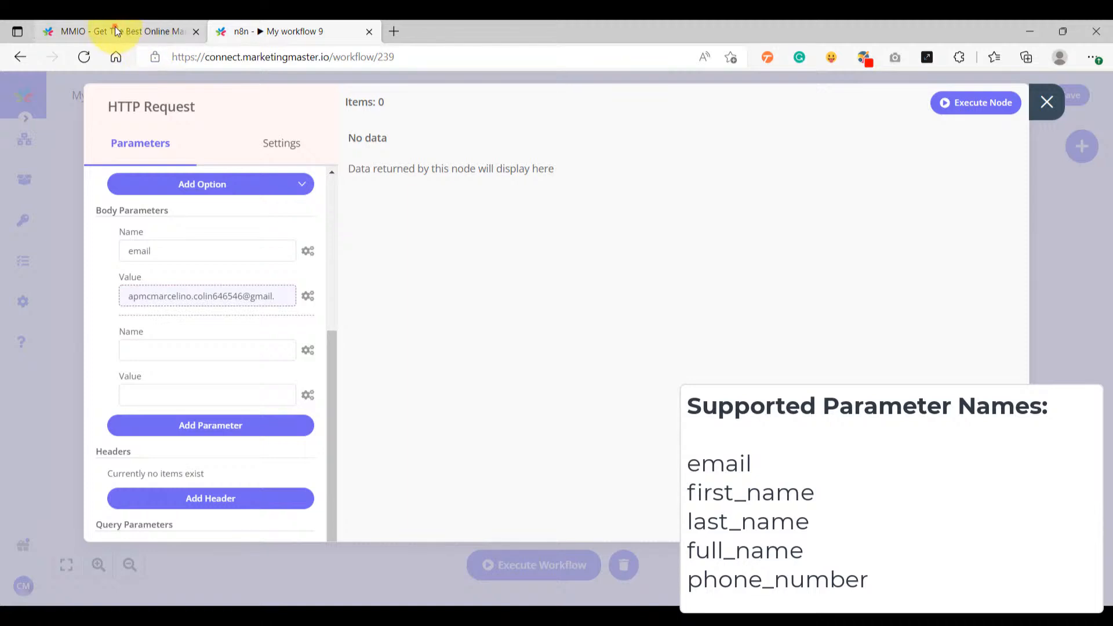
click(87, 26)
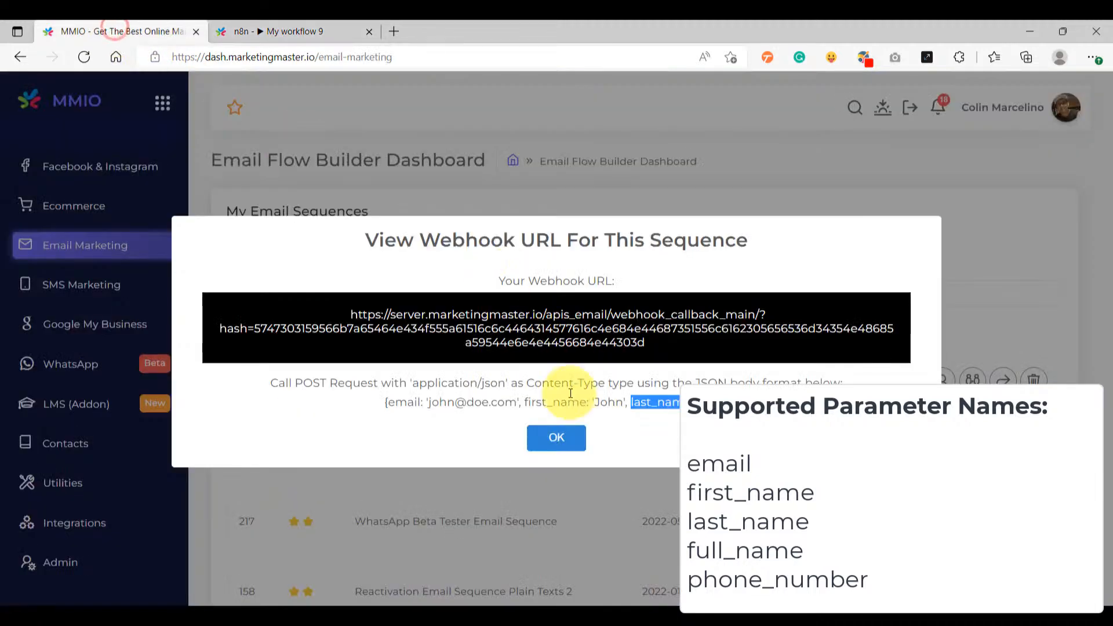
click(281, 35)
click(189, 352)
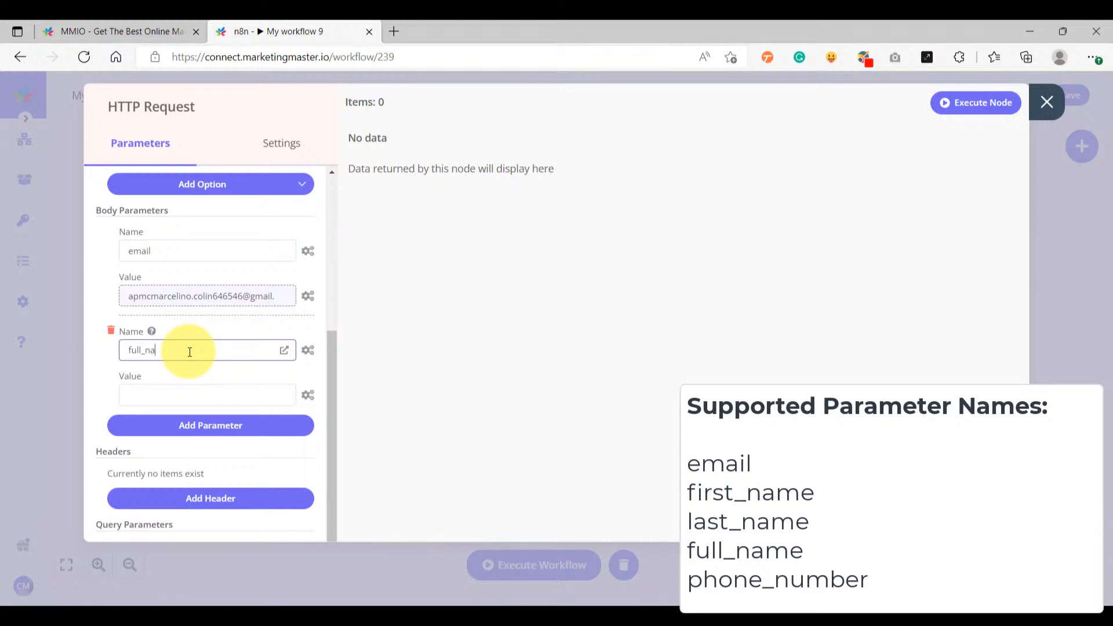
Set the full_name parameter's value to an expression that reads full_name from form_data in the Webhook node's JSON output.
click(177, 396)
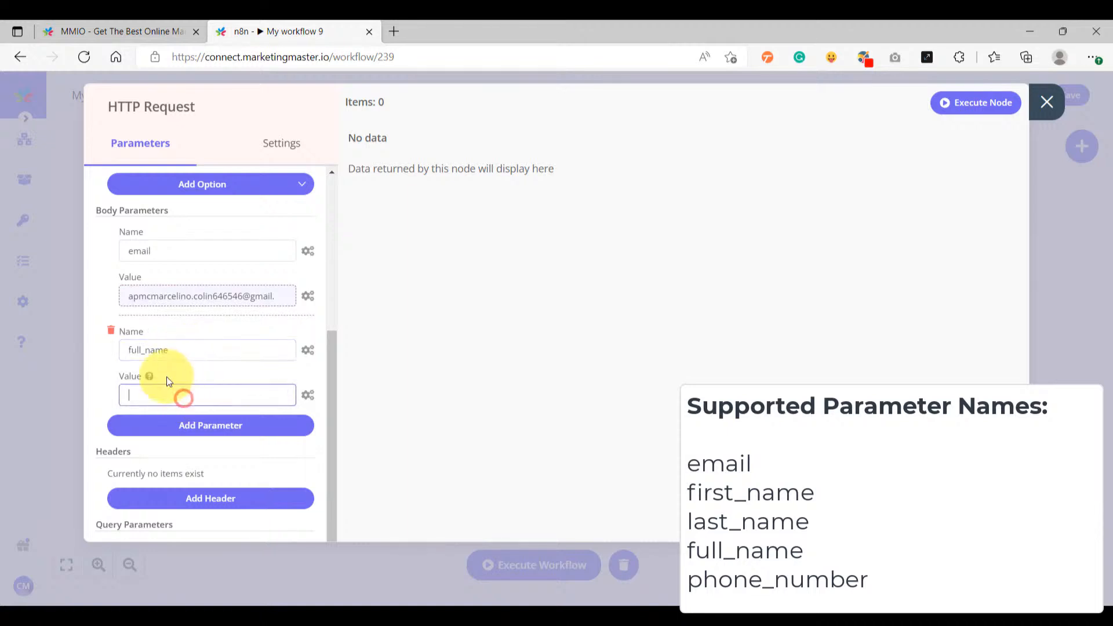
click(307, 395)
click(278, 420)
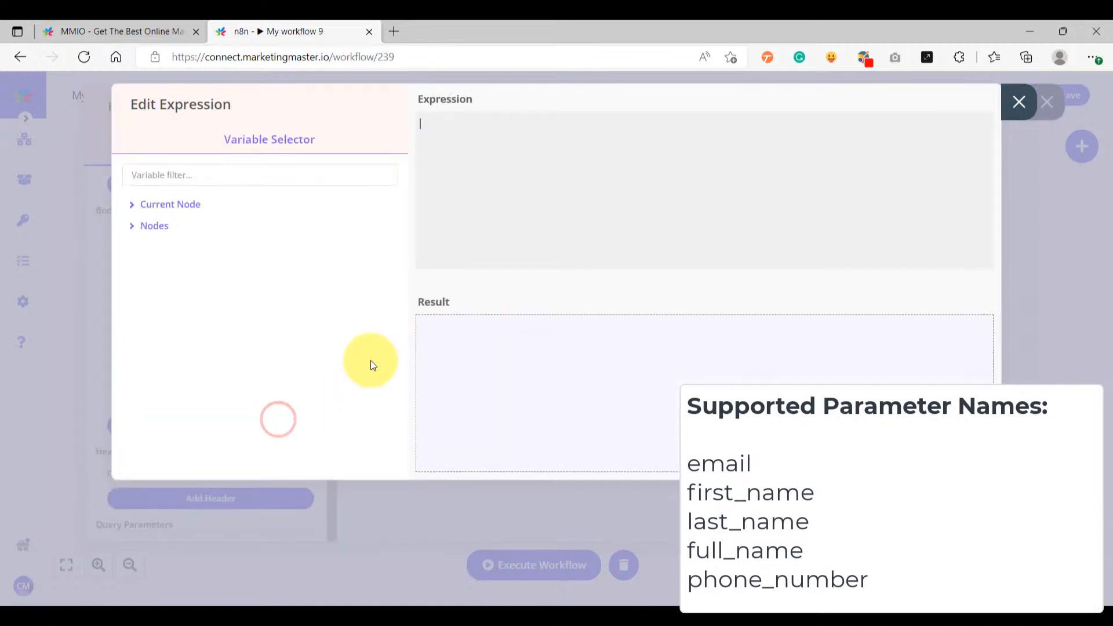
click(141, 225)
click(159, 248)
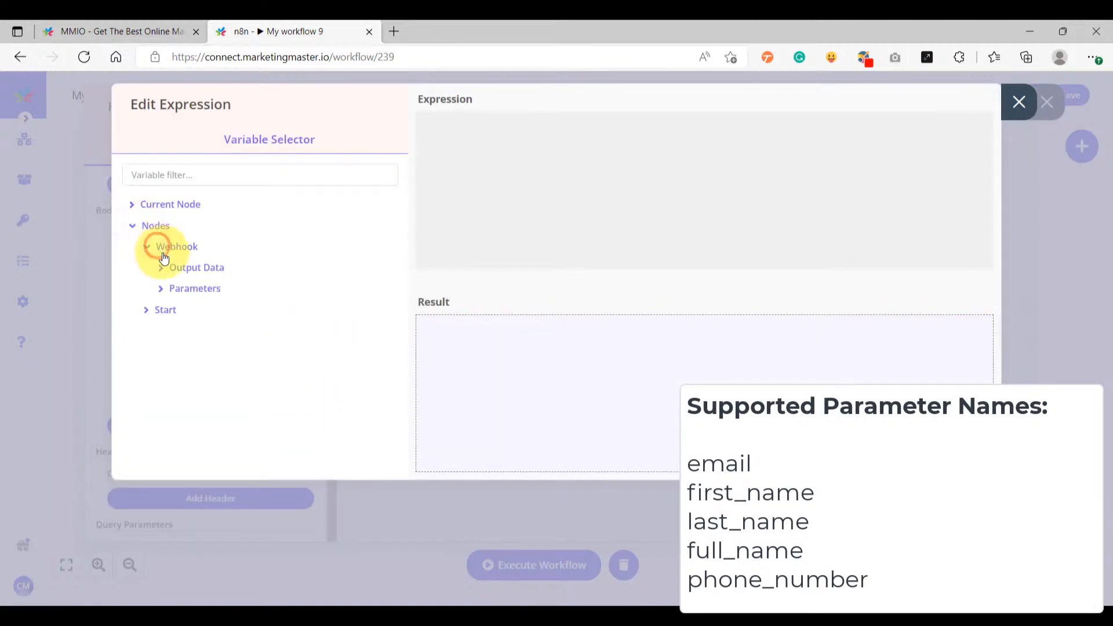
click(185, 268)
click(192, 291)
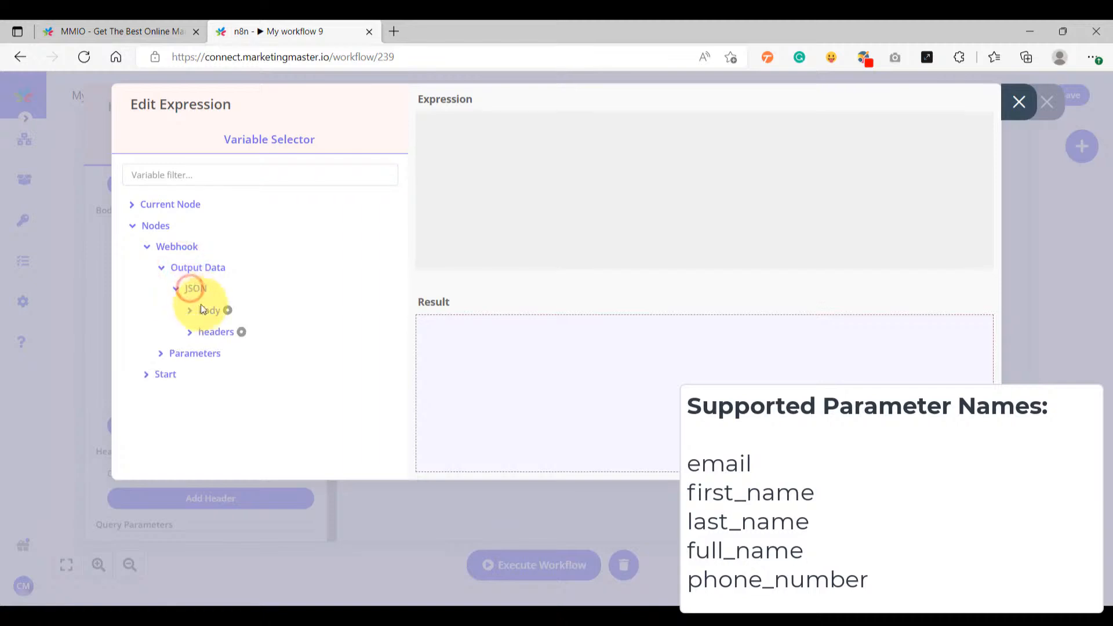
click(210, 311)
click(220, 332)
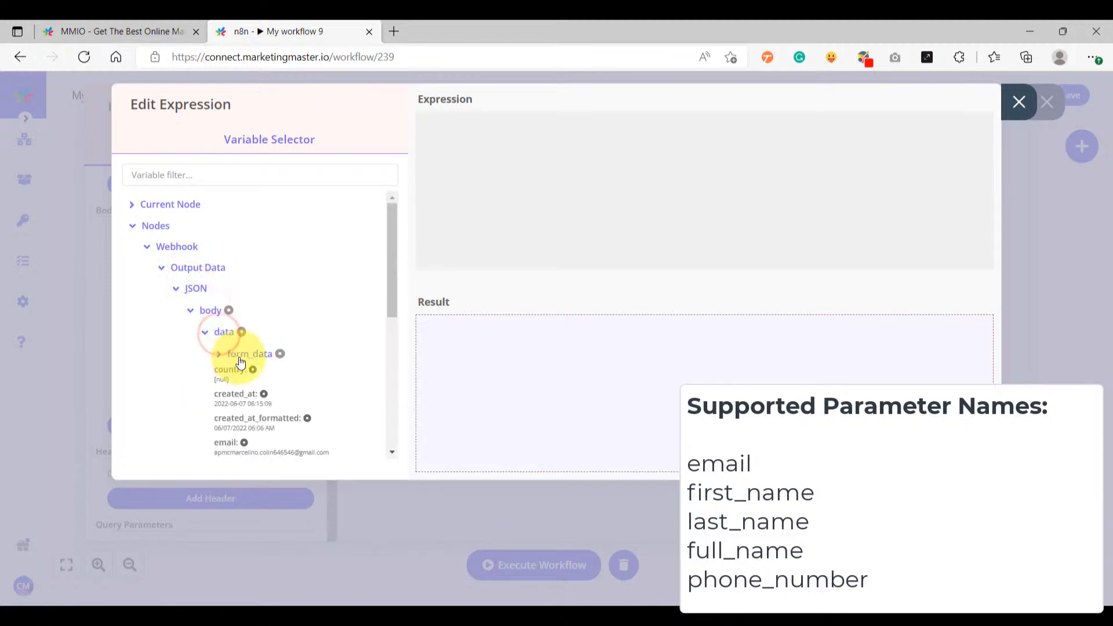
click(246, 353)
scroll(264, 362, down, 2)
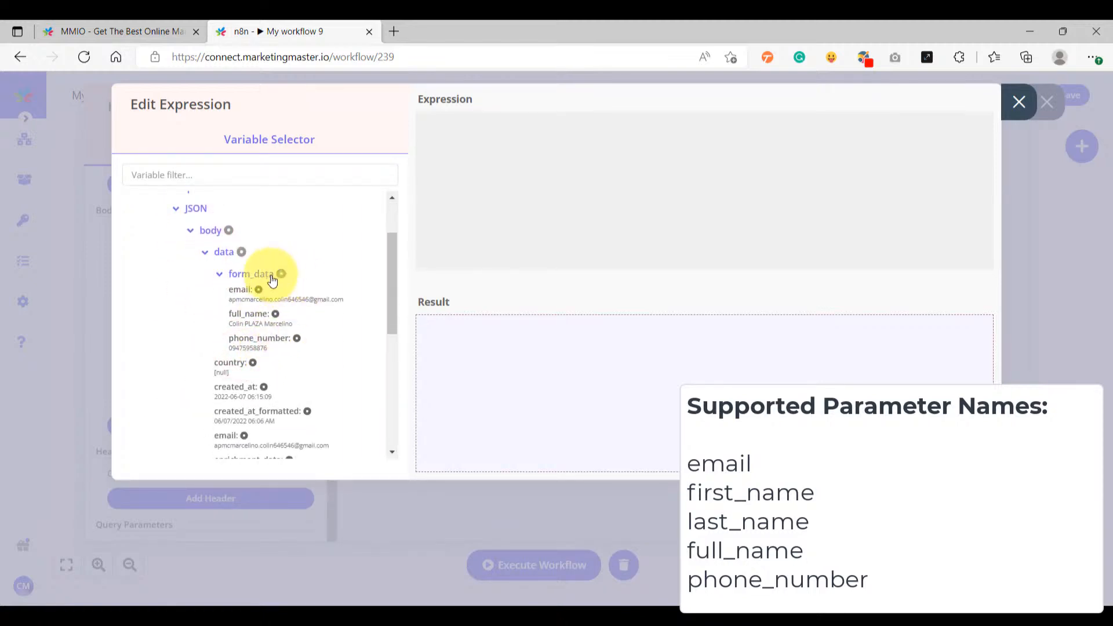
click(249, 324)
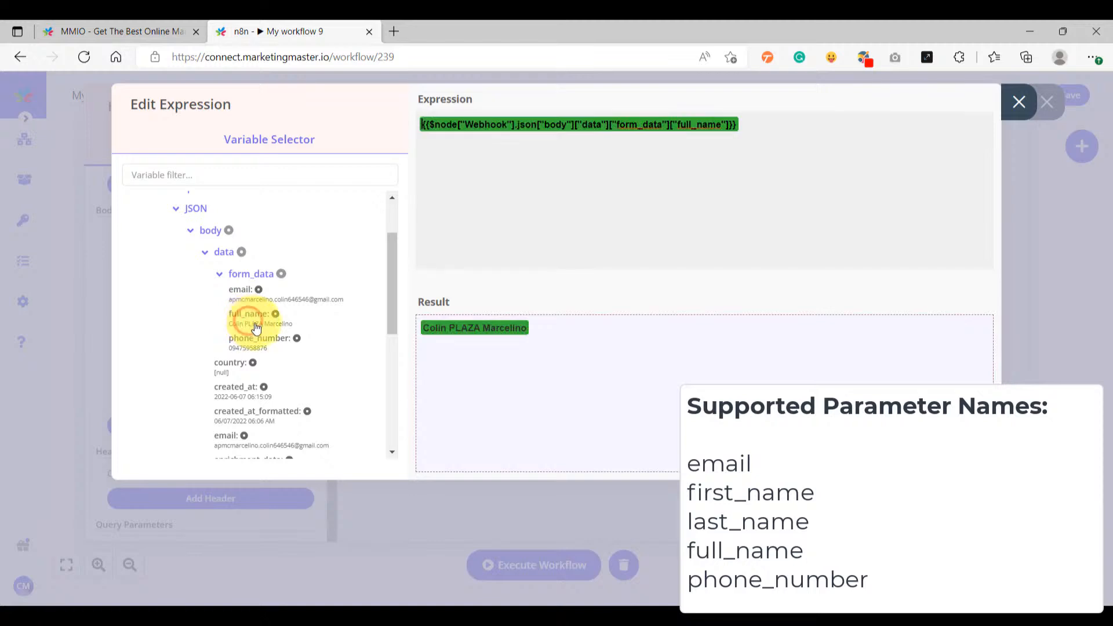
click(1019, 103)
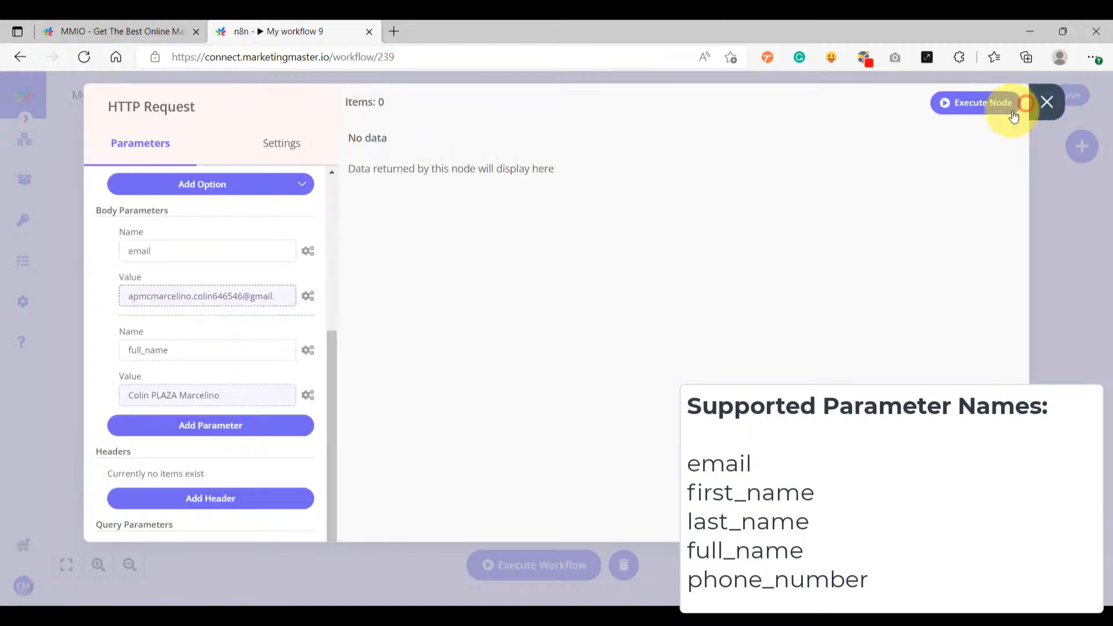
Add a third body parameter to the HTTP Request node and name it phone_number.
click(218, 432)
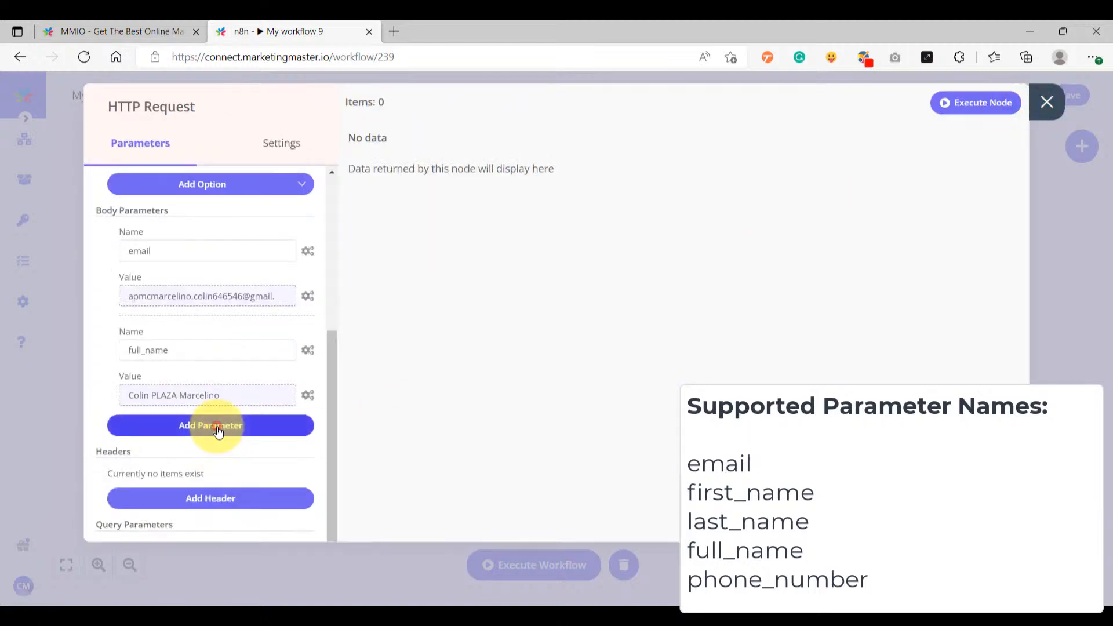
scroll(214, 405, down, 1)
click(195, 381)
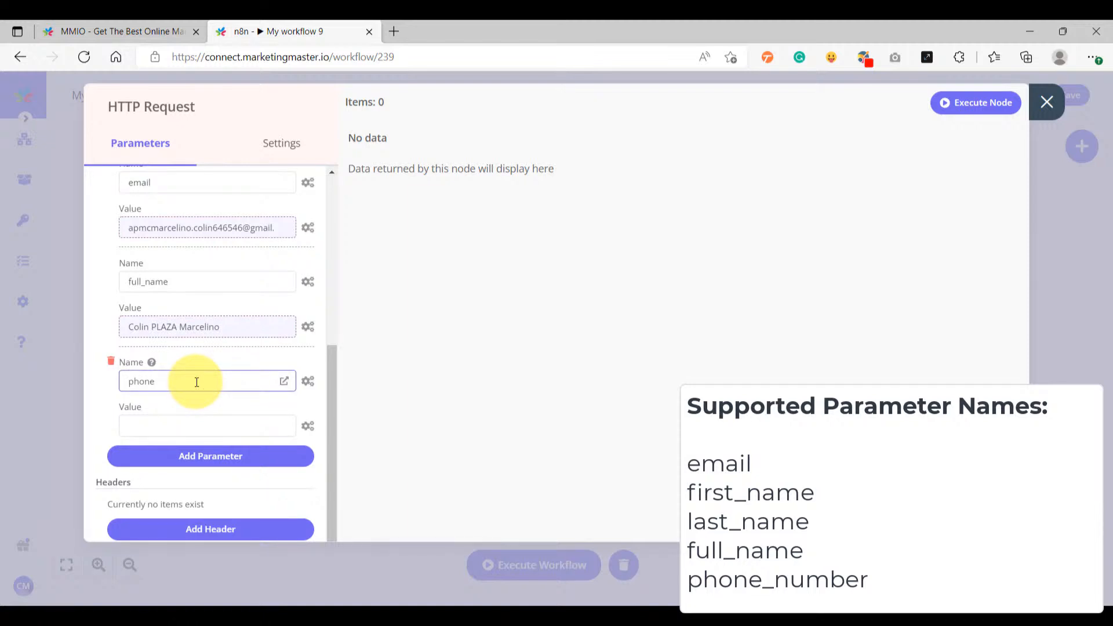
text(phone_number)
Set the phone_number parameter's value to an expression that reads phone_number from form_data in the Webhook node's JSON output.
click(202, 426)
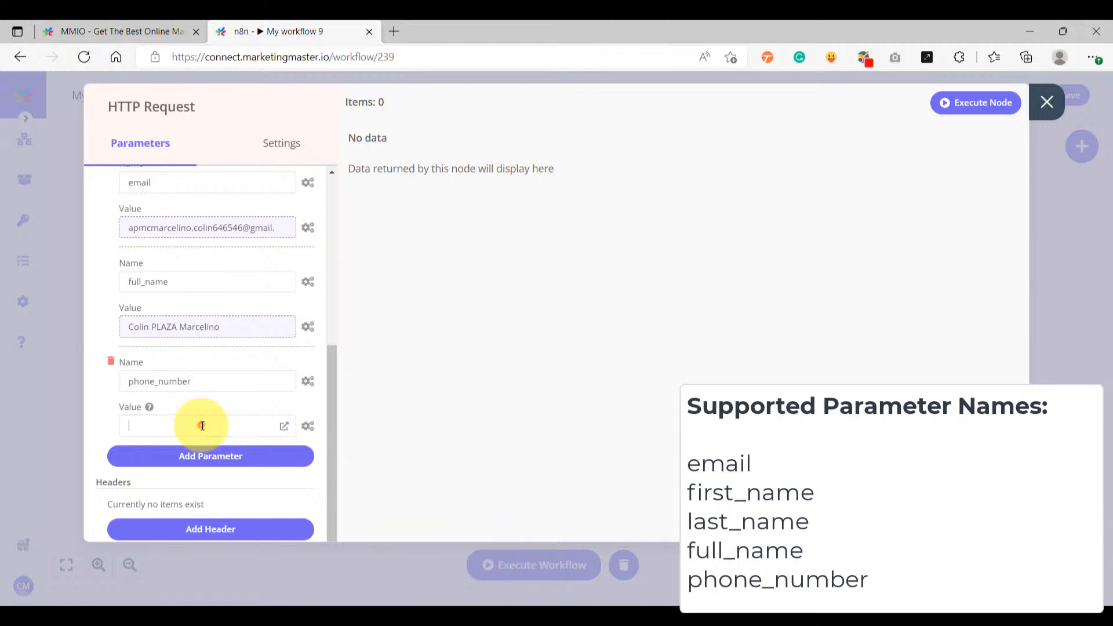
click(308, 426)
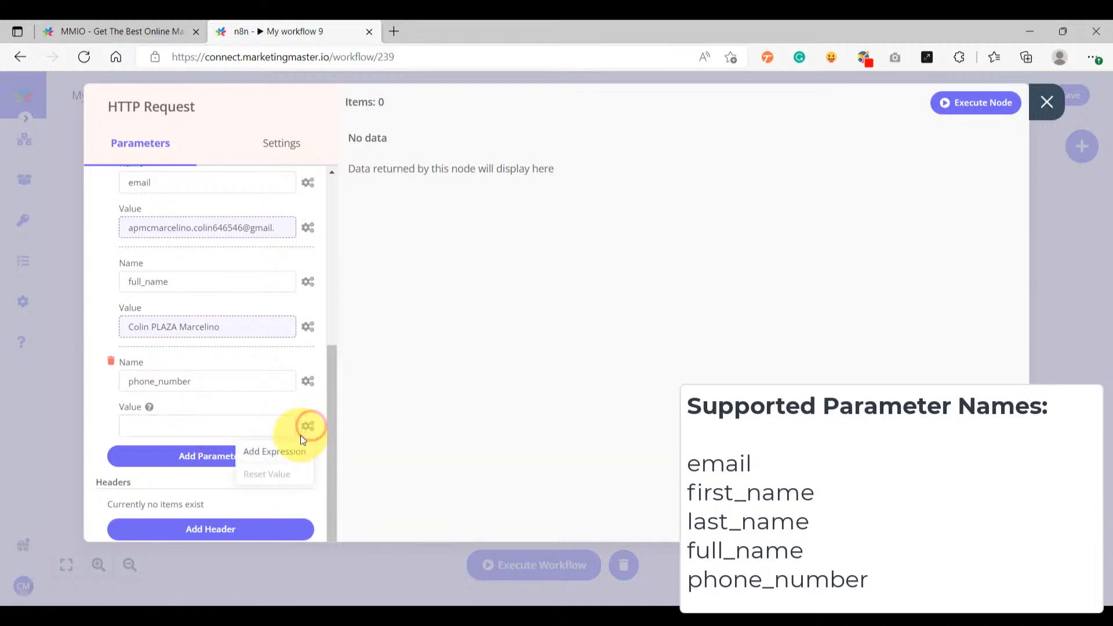
click(277, 457)
click(158, 226)
click(175, 248)
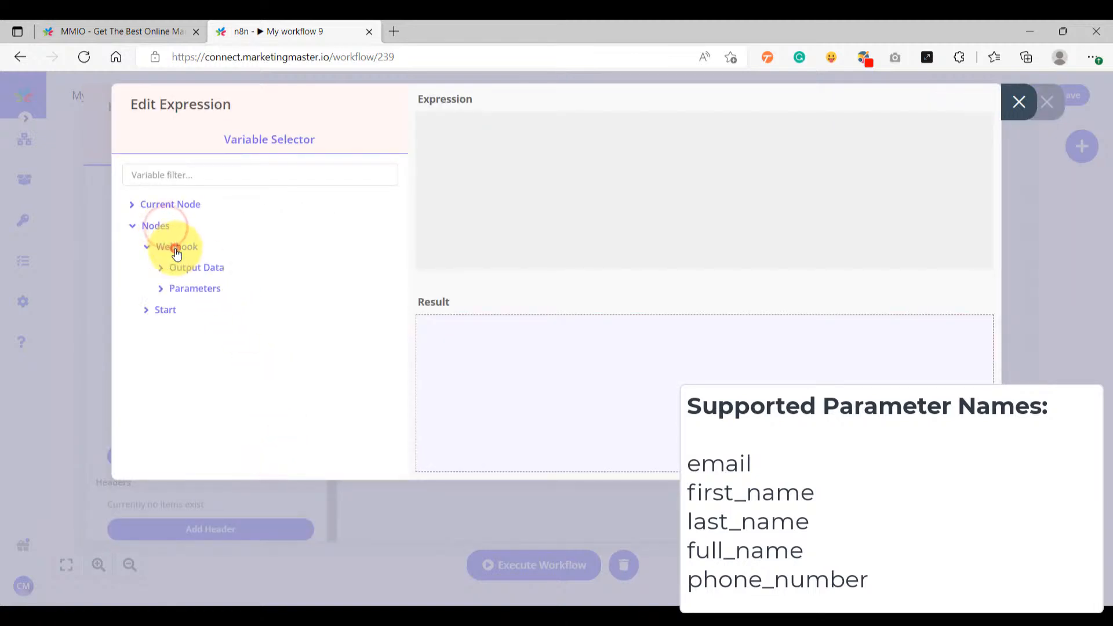
click(187, 267)
click(193, 288)
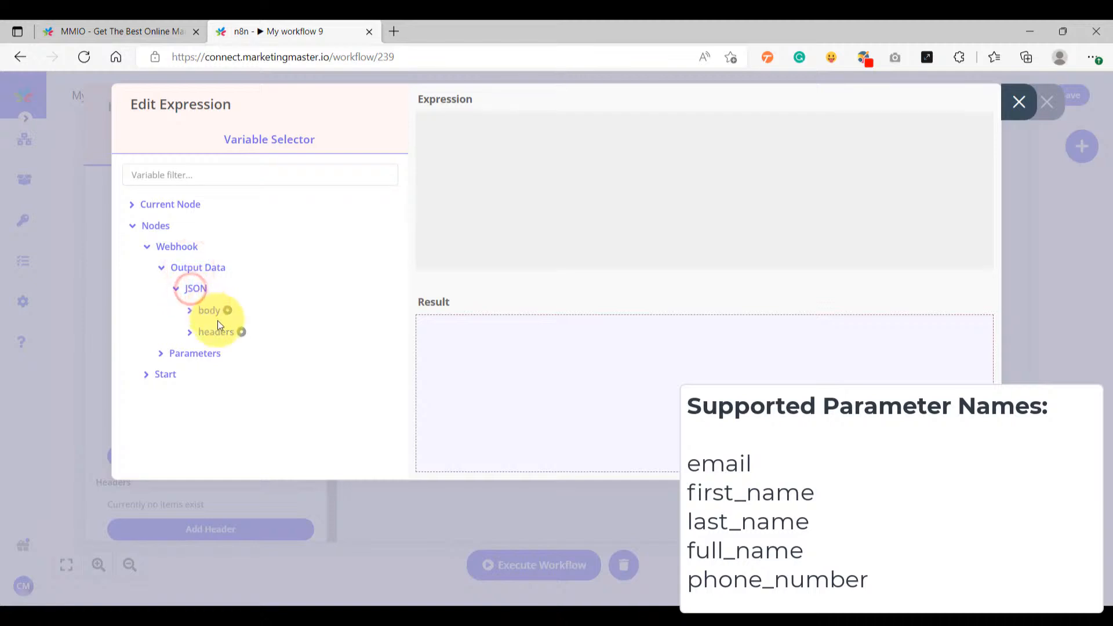
click(210, 310)
click(223, 332)
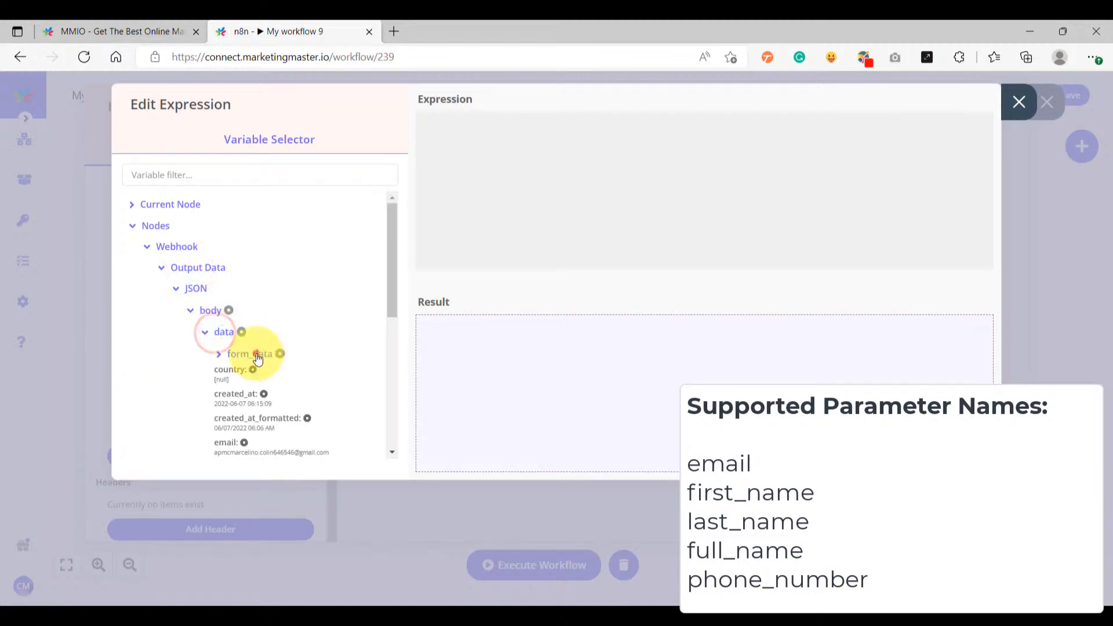
click(258, 358)
scroll(272, 348, down, 2)
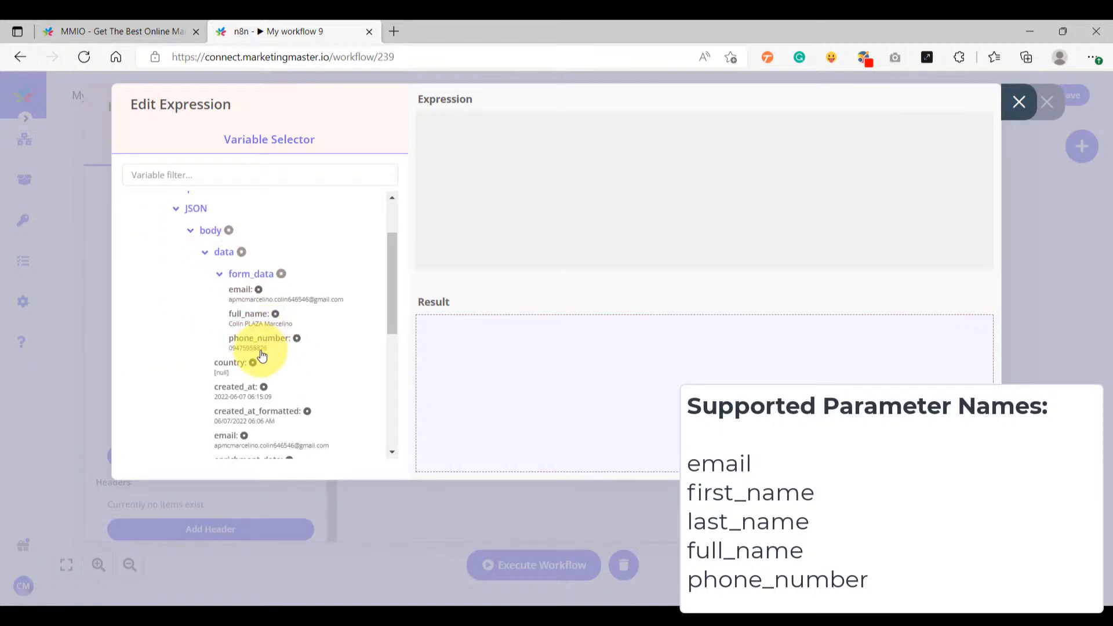
click(260, 348)
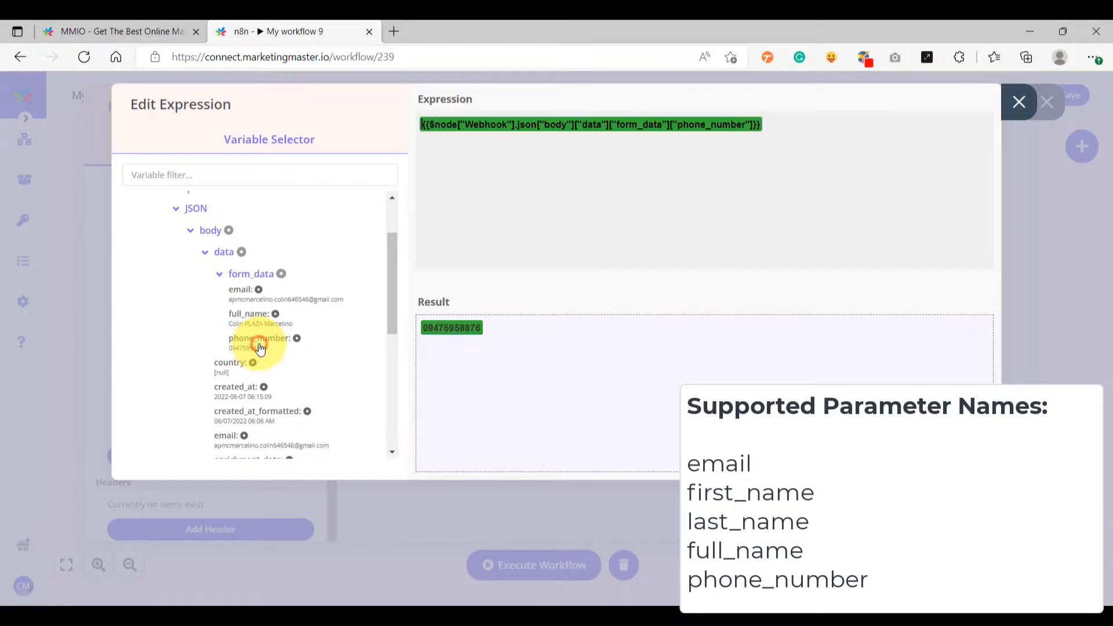
click(1018, 104)
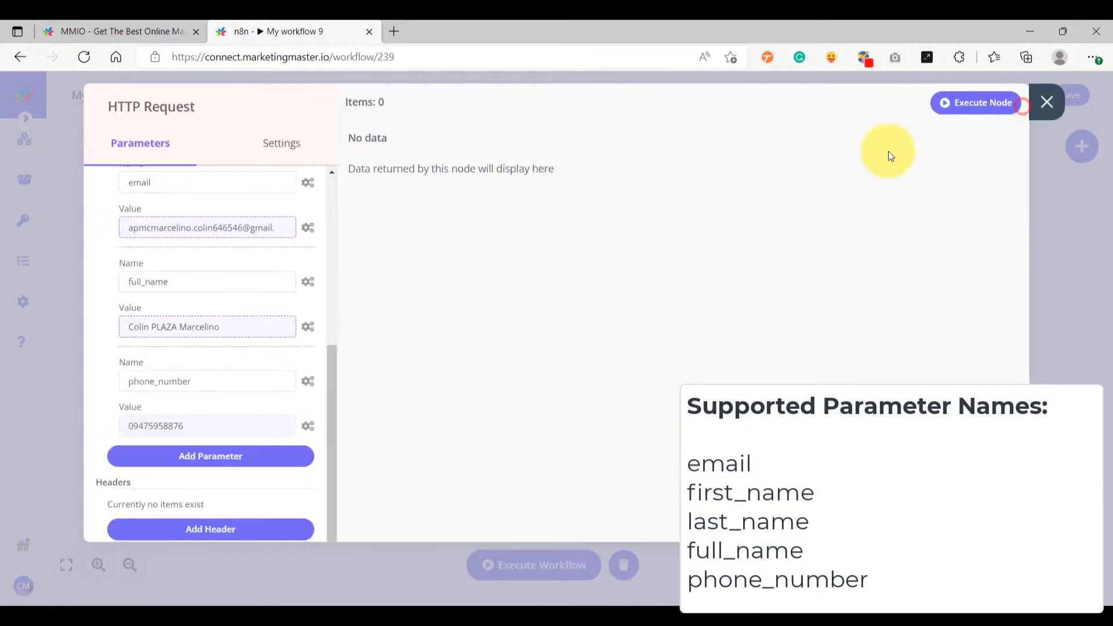
Review the email, full_name and phone_number body parameters, then execute the HTTP Request node and return to the workflow canvas.
scroll(223, 376, up, 1)
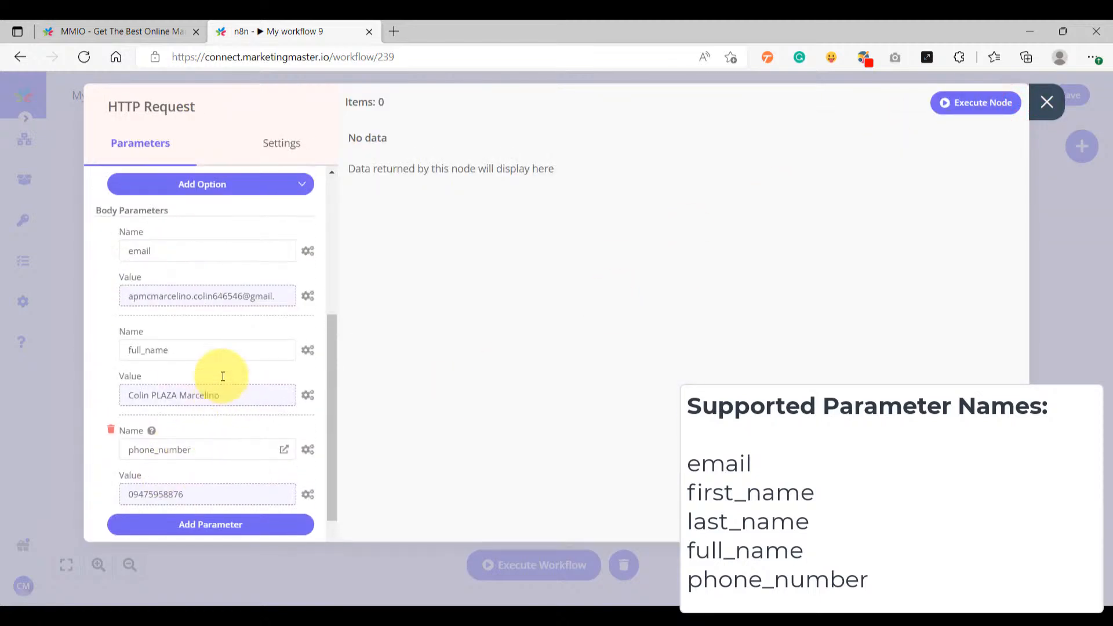
scroll(197, 375, up, 1)
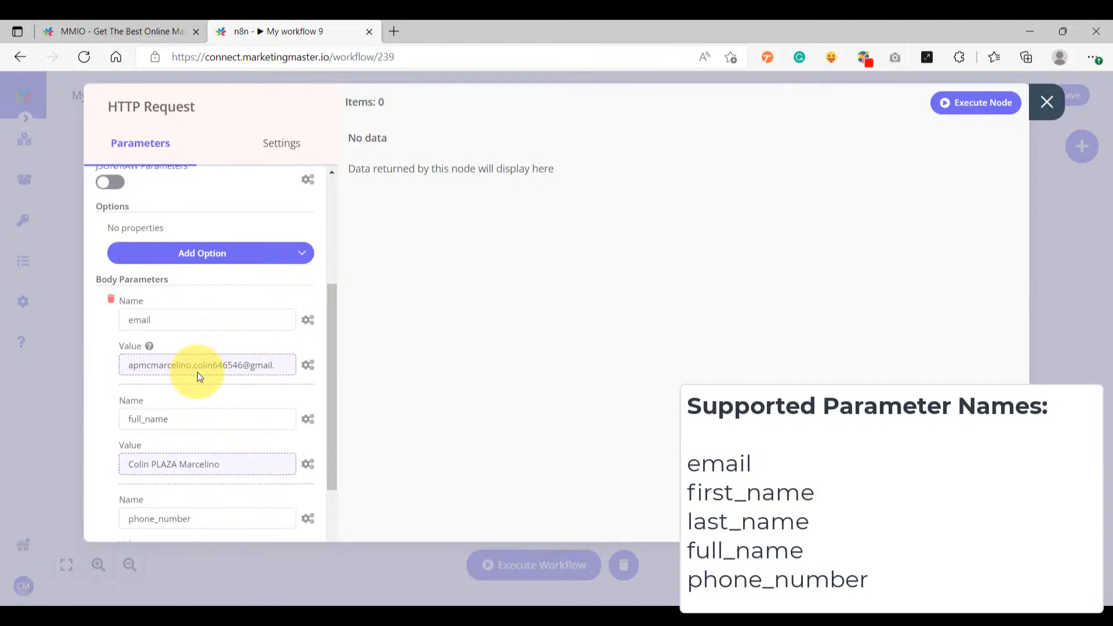
scroll(197, 375, down, 4)
scroll(193, 376, up, 3)
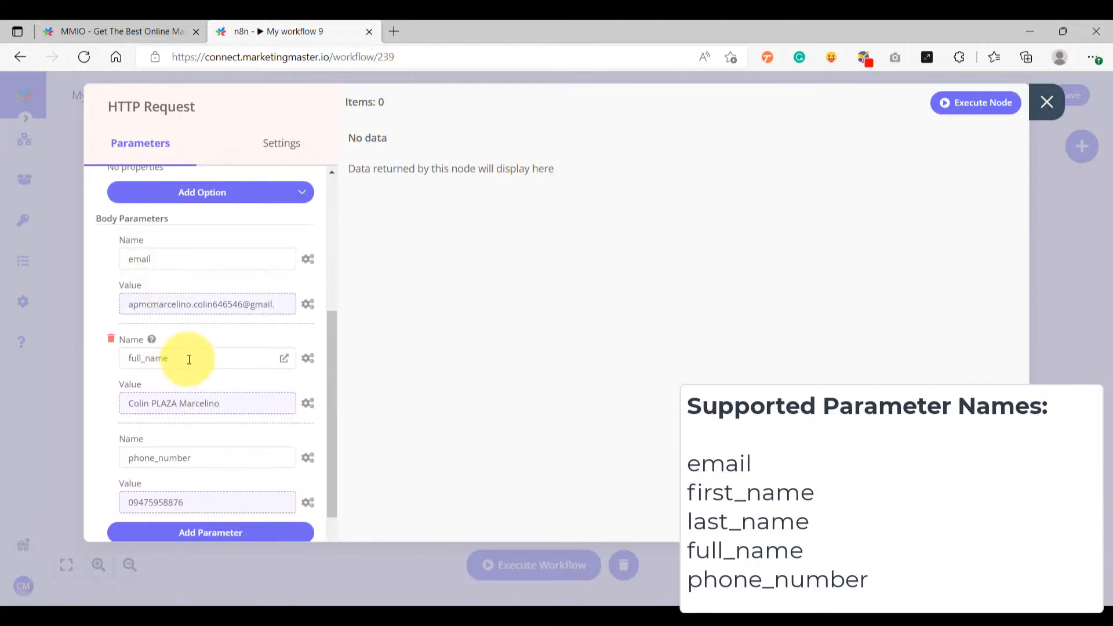
scroll(191, 356, down, 1)
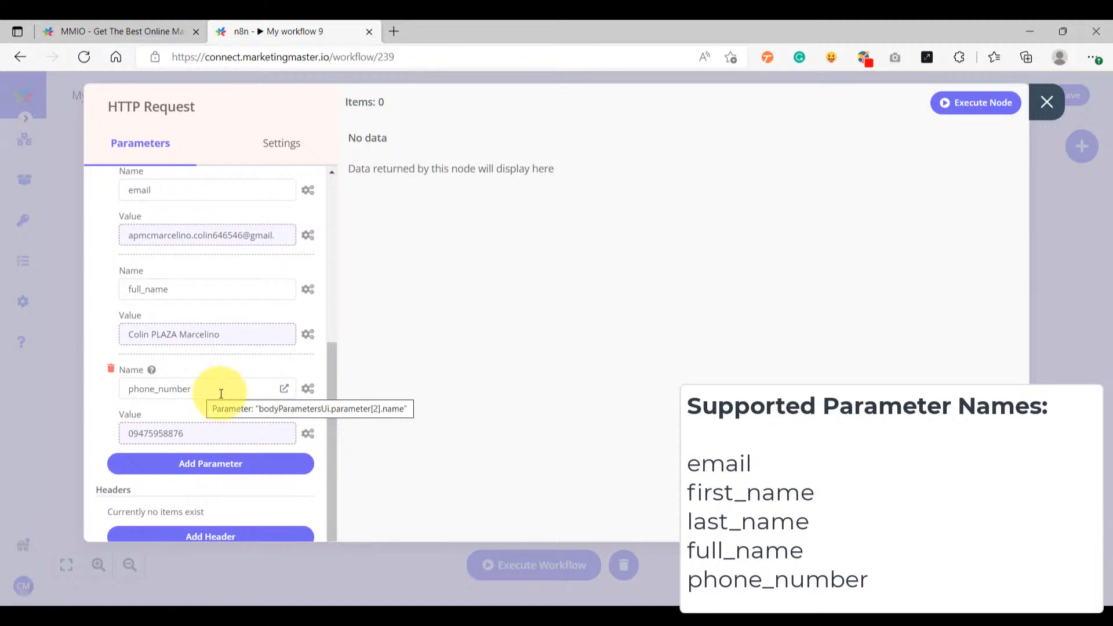
scroll(223, 429, down, 2)
scroll(217, 422, up, 2)
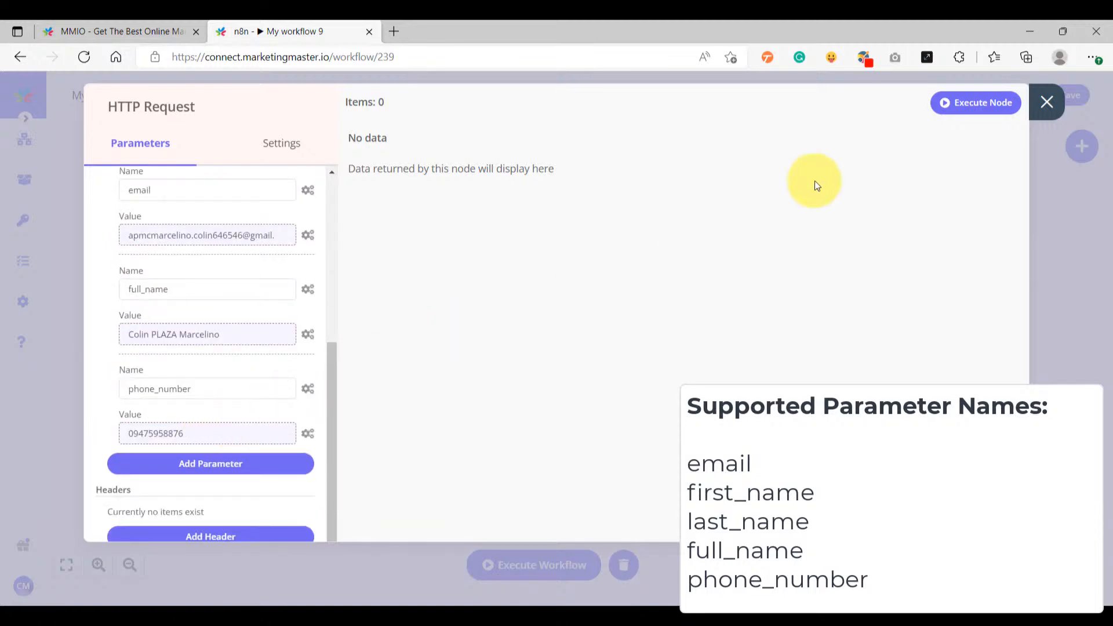
click(978, 113)
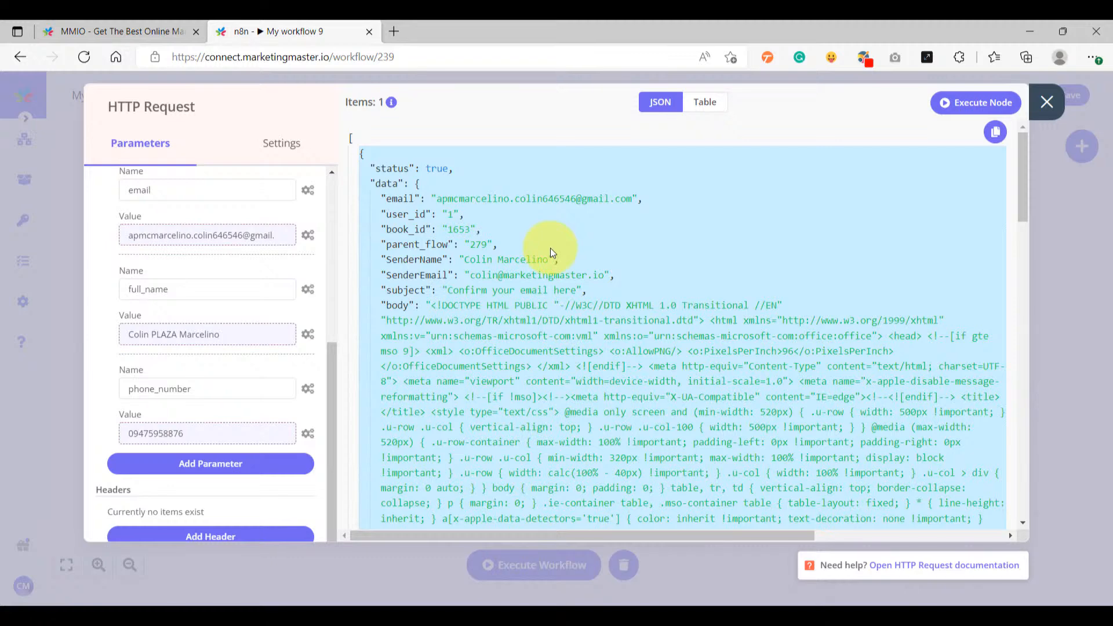
click(1047, 105)
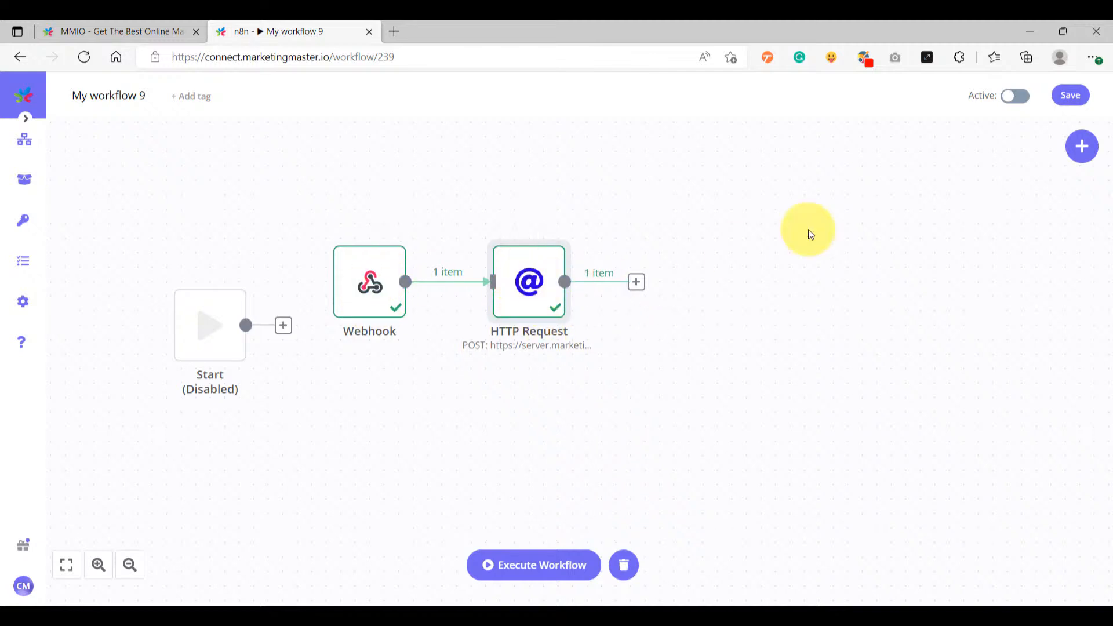
Activate the workflow and rename it "My mmio email flow sequence".
click(1015, 97)
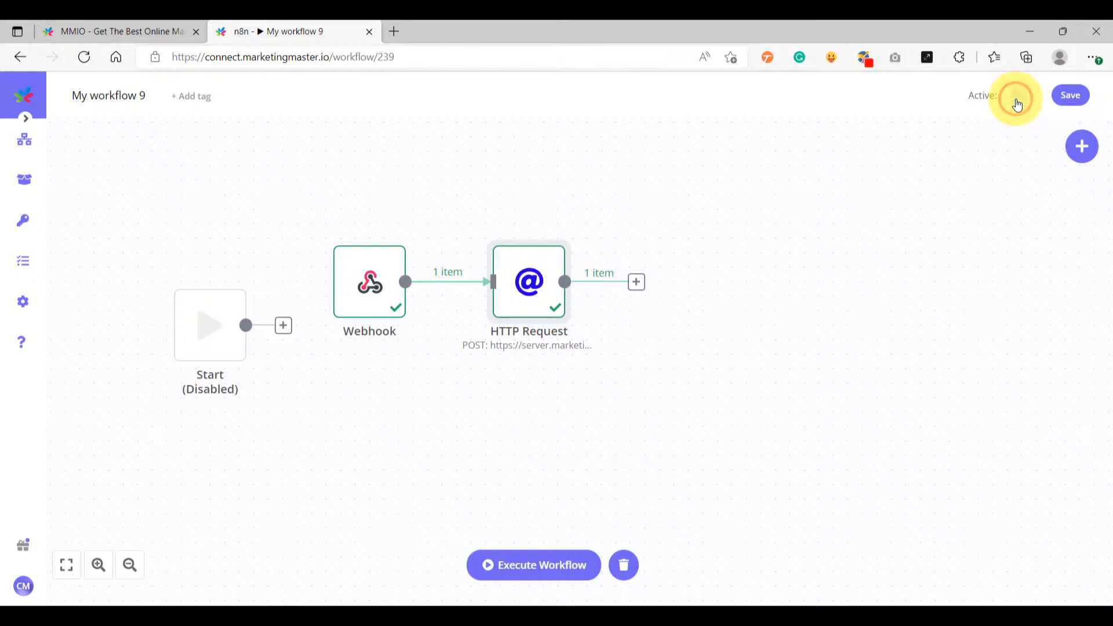
click(113, 95)
key(BackSpace)
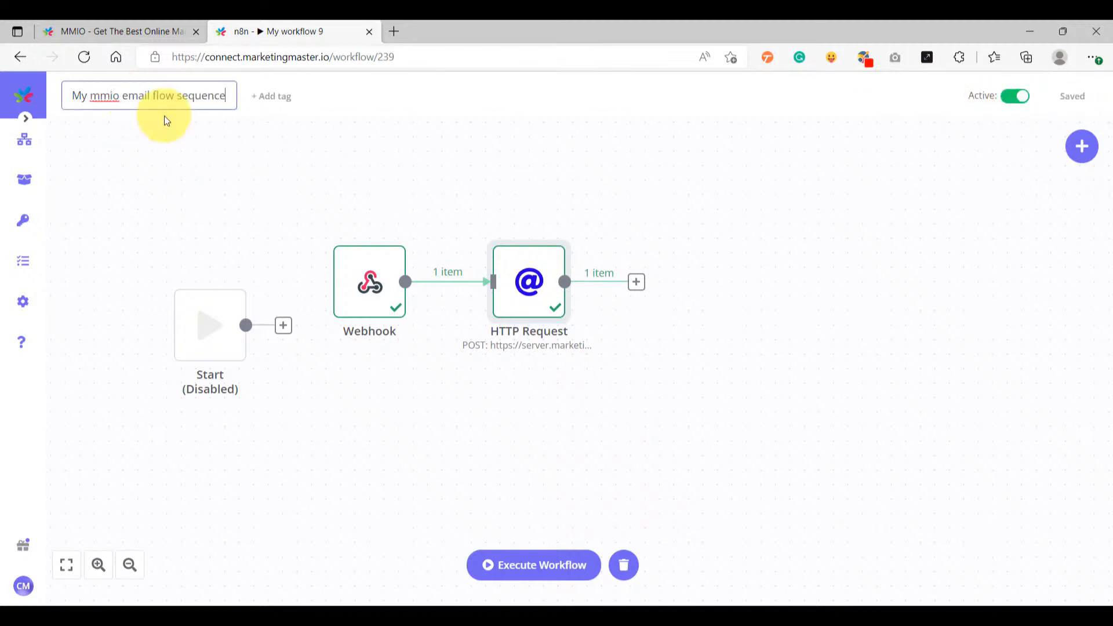
click(159, 124)
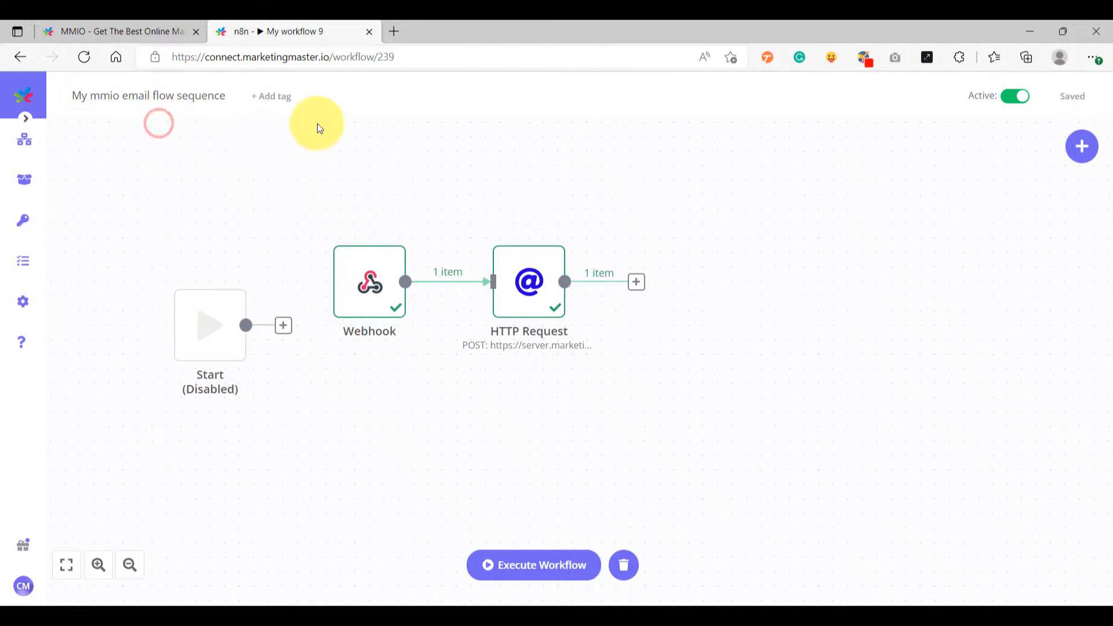
Copy the production URL of the Webhook node.
double_click(370, 286)
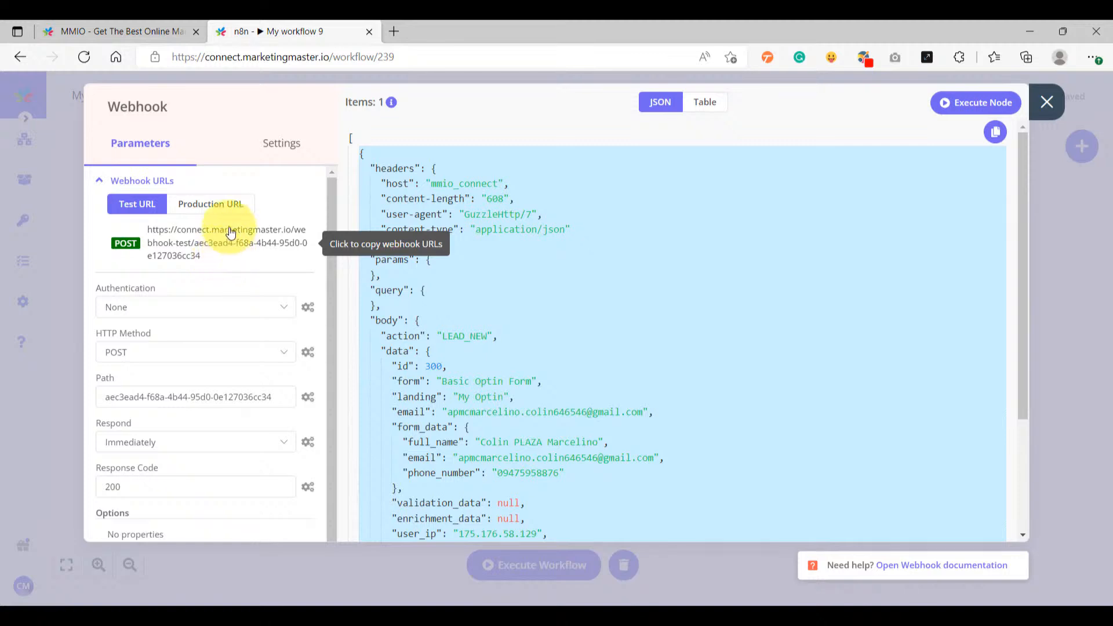
click(212, 210)
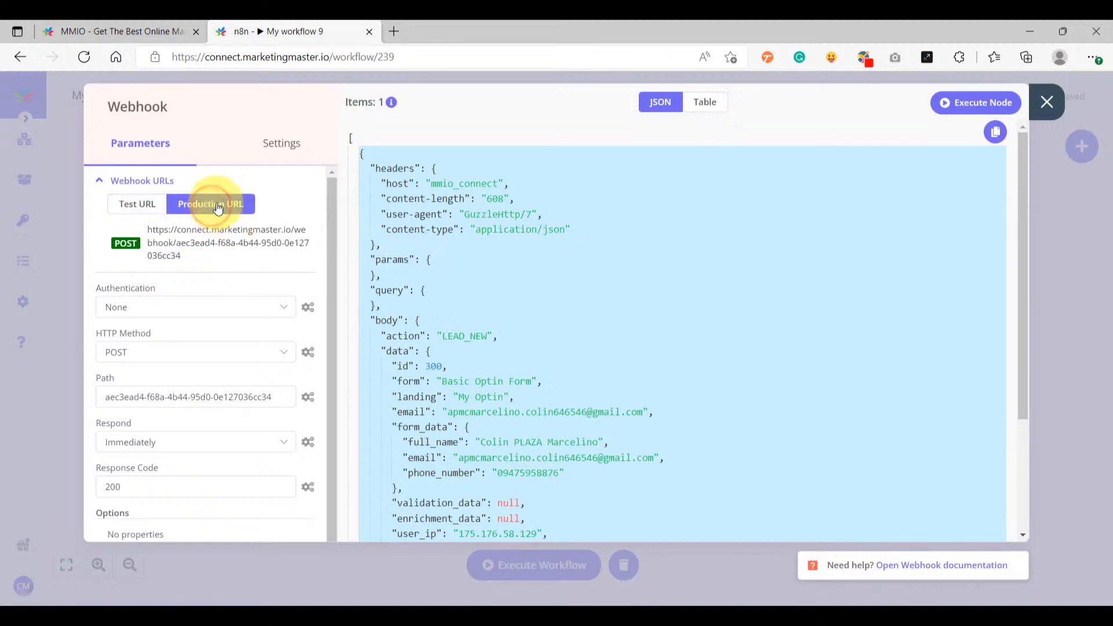
click(198, 248)
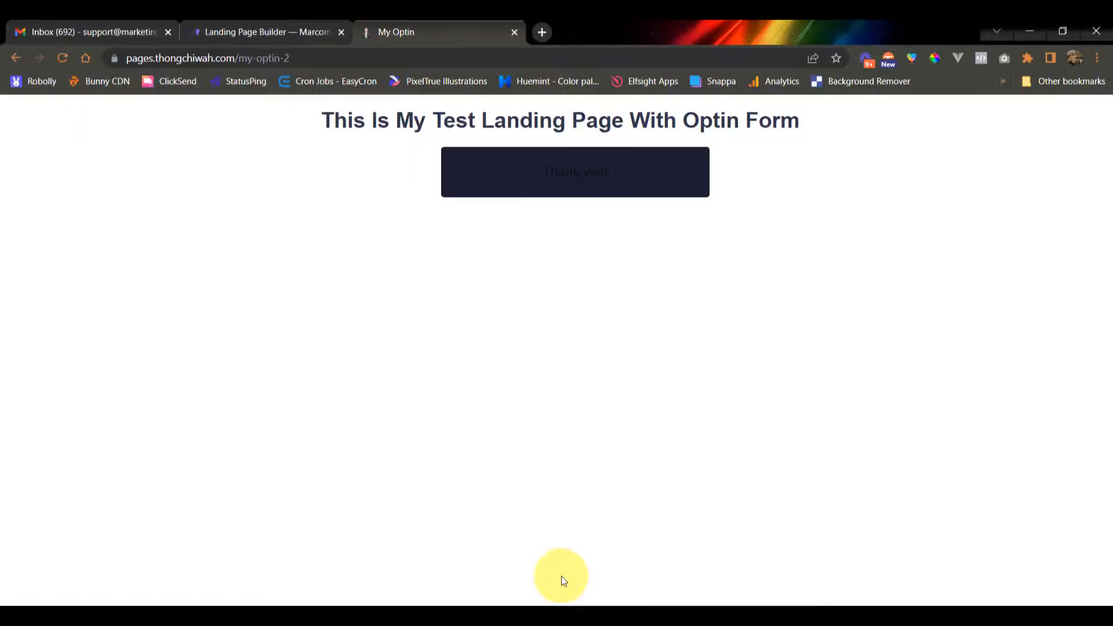
In Marcom Robot's webhook settings, replace the POST URL of "my webhook" with the copied production URL and save the update.
click(250, 26)
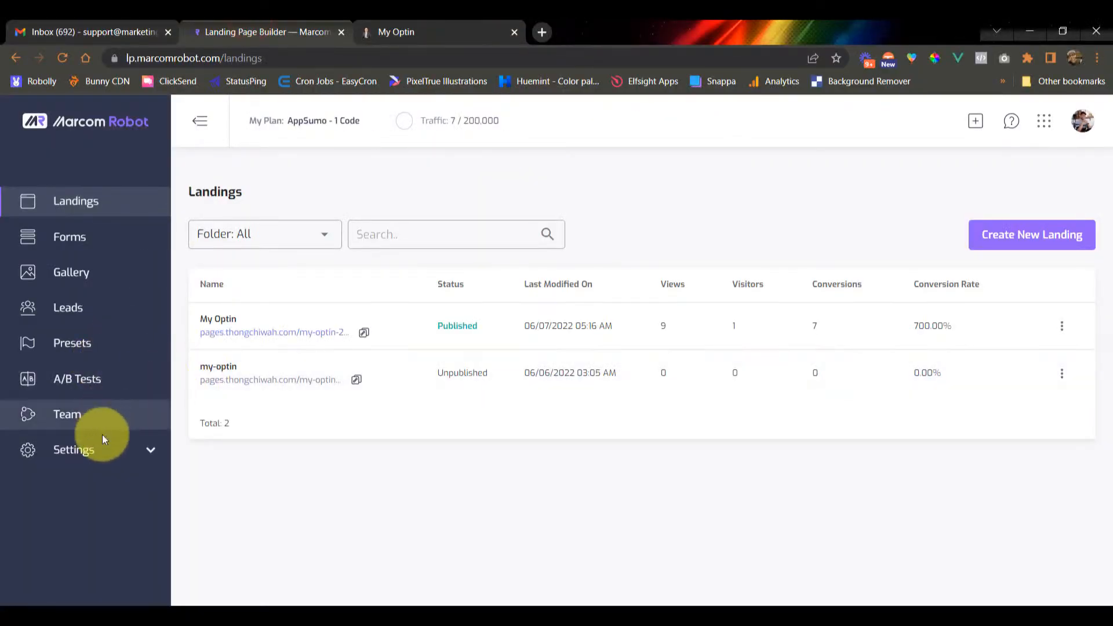
click(87, 449)
scroll(95, 458, down, 1)
click(76, 515)
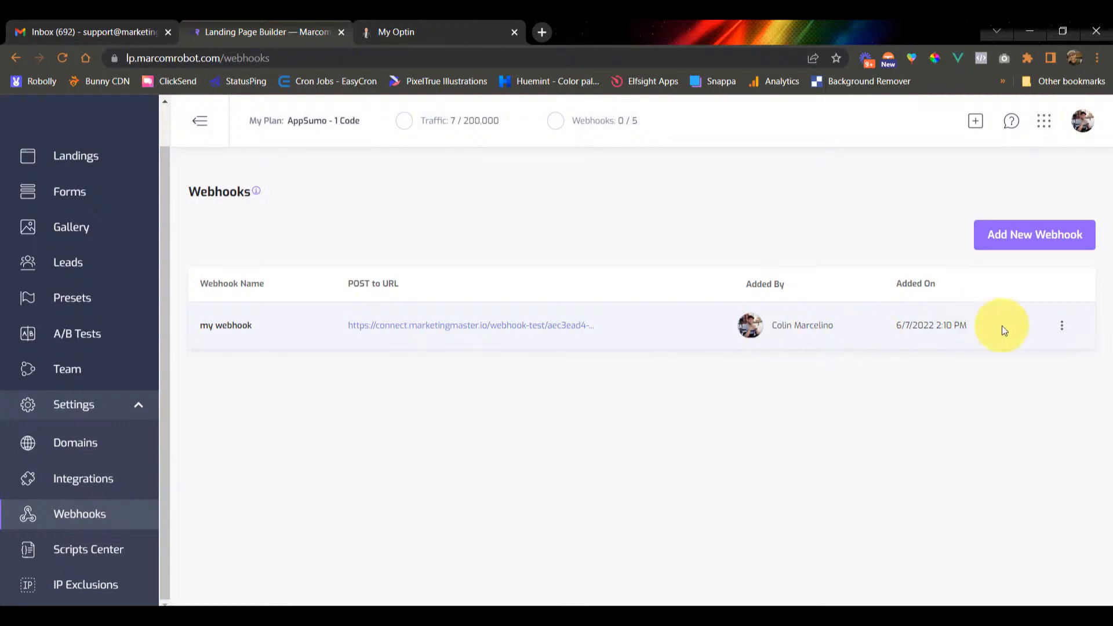
click(1062, 325)
click(1062, 322)
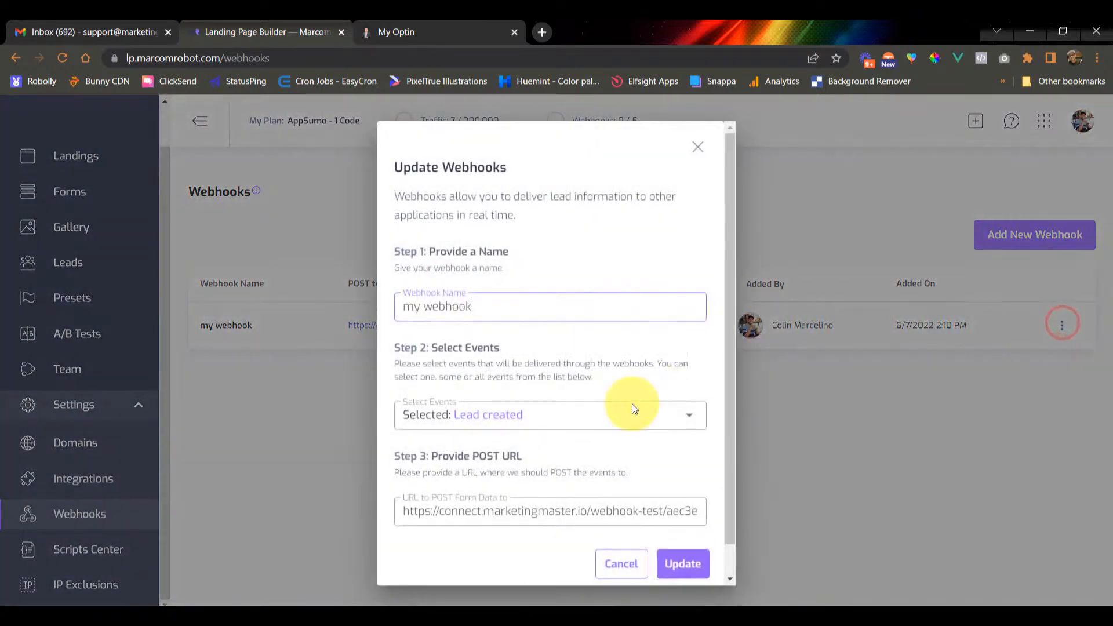
scroll(487, 463, down, 1)
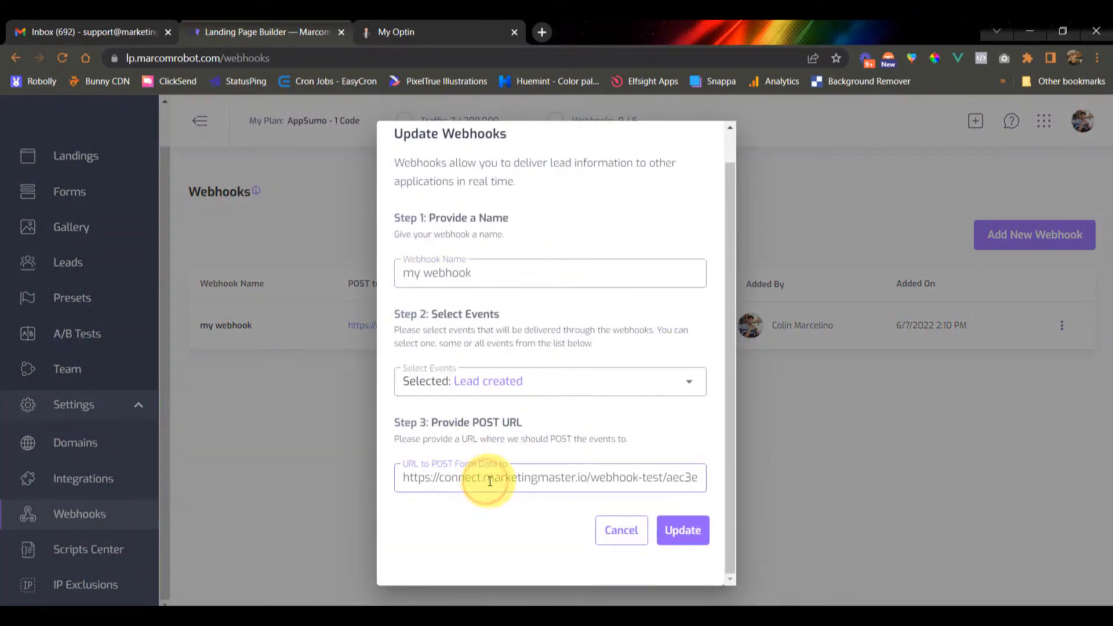
triple_click(490, 481)
key(ctrl+v)
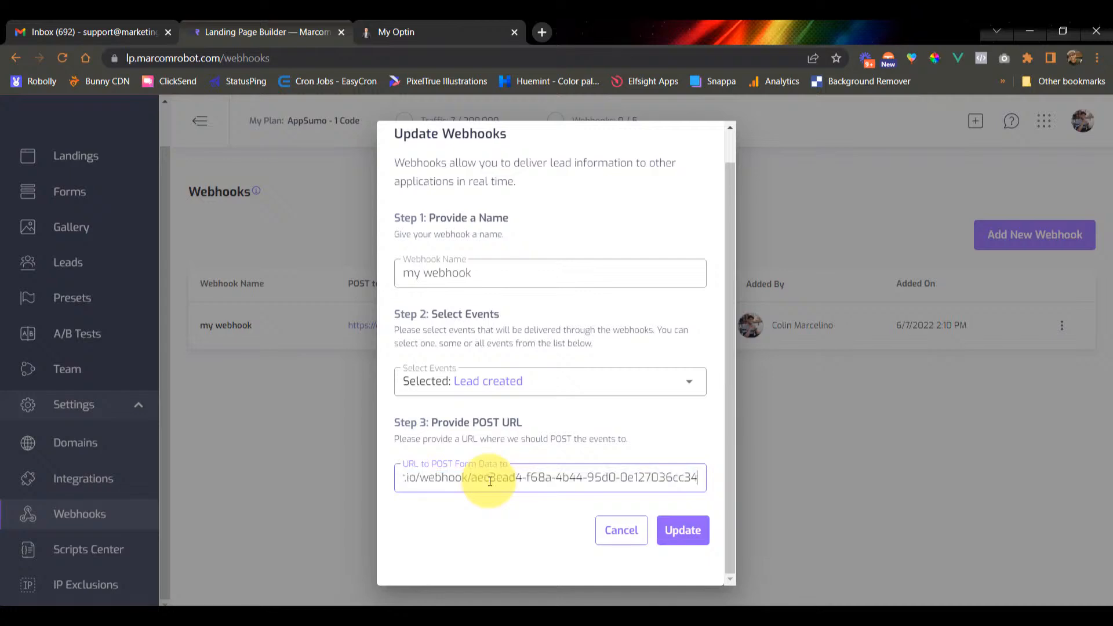
click(669, 529)
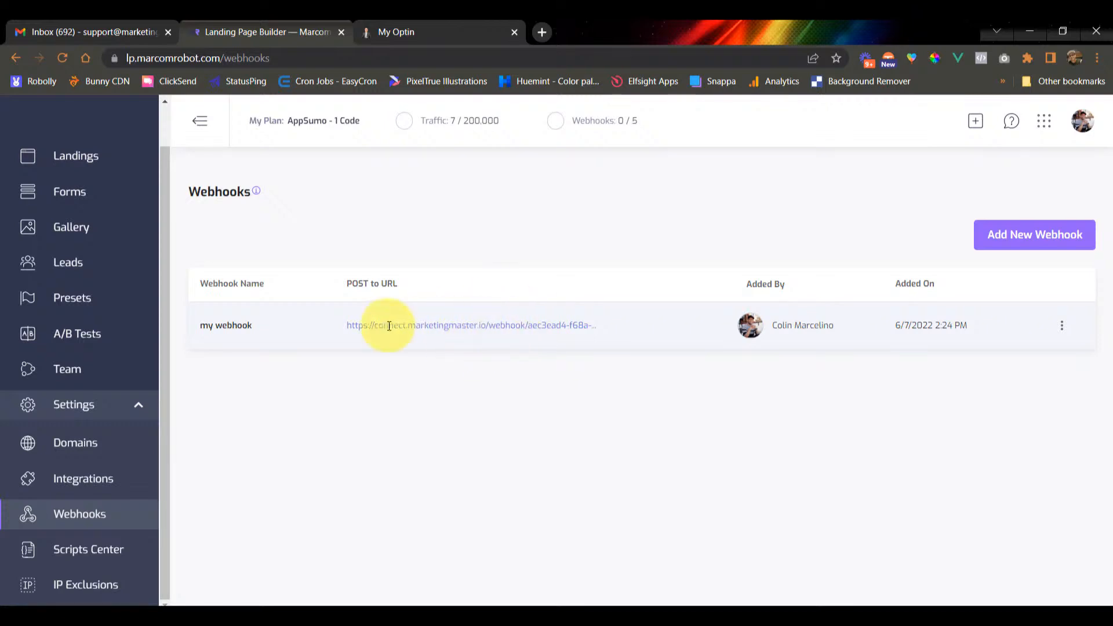
Reload the My Optin landing page, close the Webhook node's details, and fill in the form's name, e-mail and phone number.
click(409, 29)
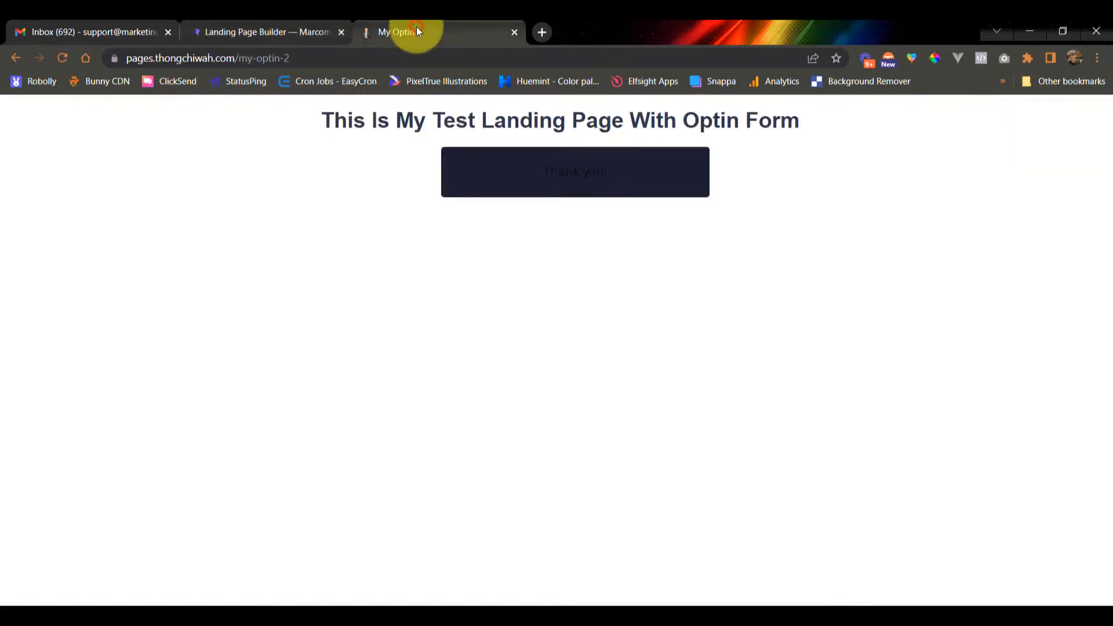
click(61, 58)
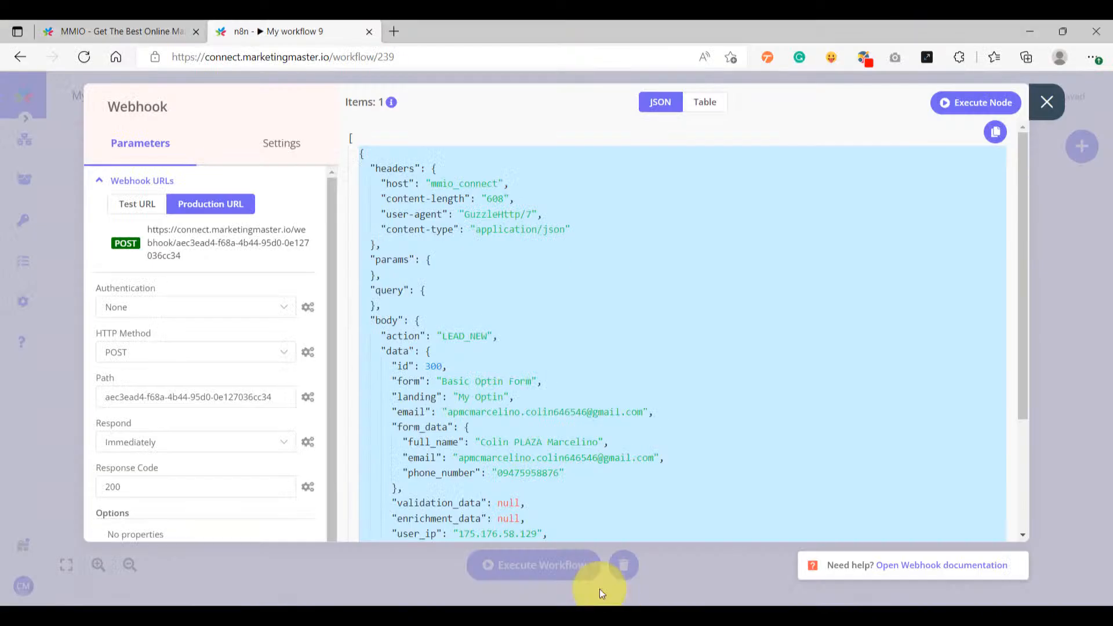
click(1046, 102)
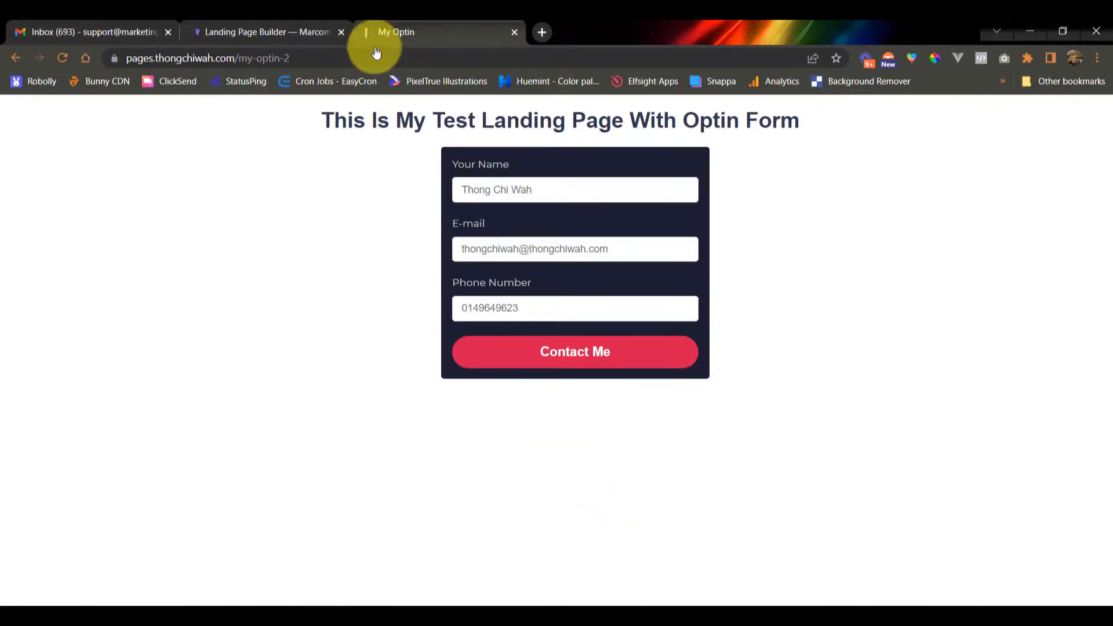
click(376, 64)
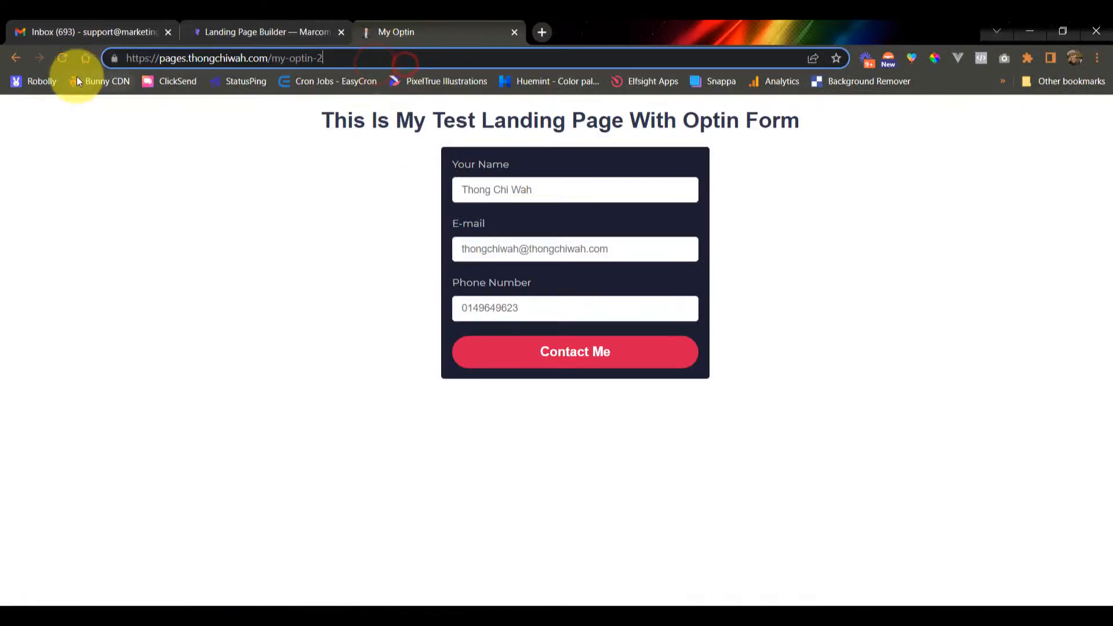
click(63, 58)
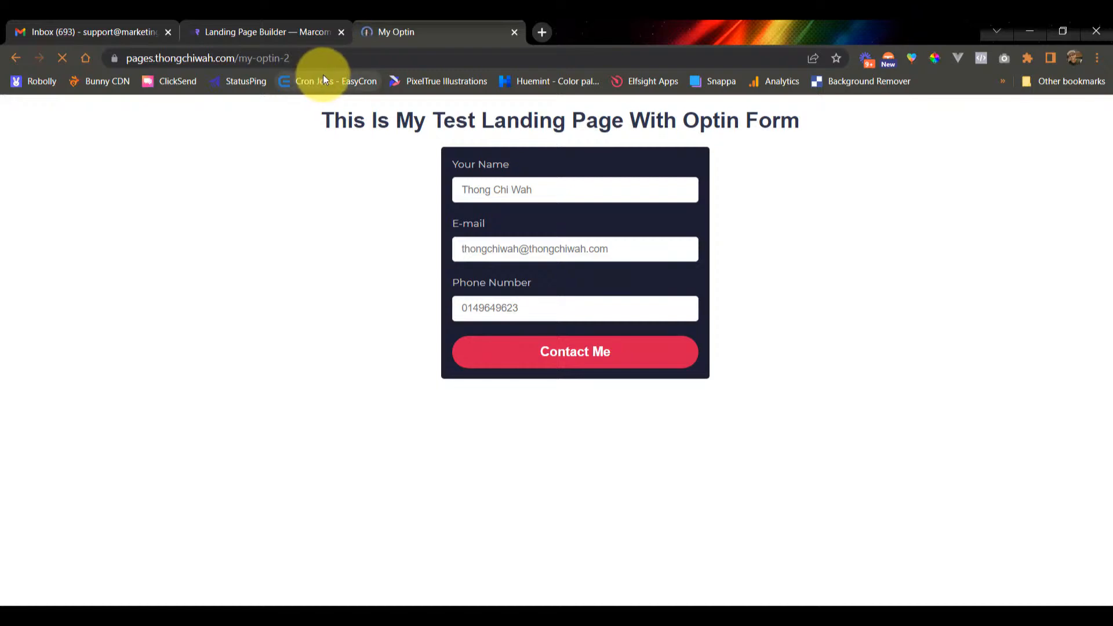
click(535, 190)
click(554, 266)
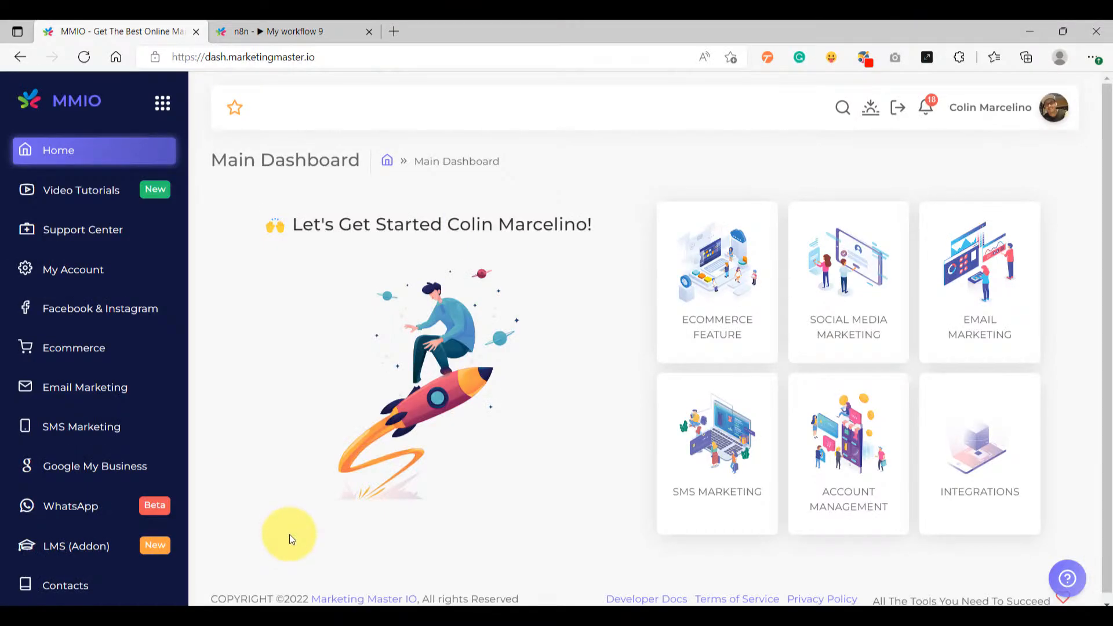
In MMIO, open the contact list and filter it by the Testing Contact Book 1 group to check its total result.
scroll(88, 452, down, 2)
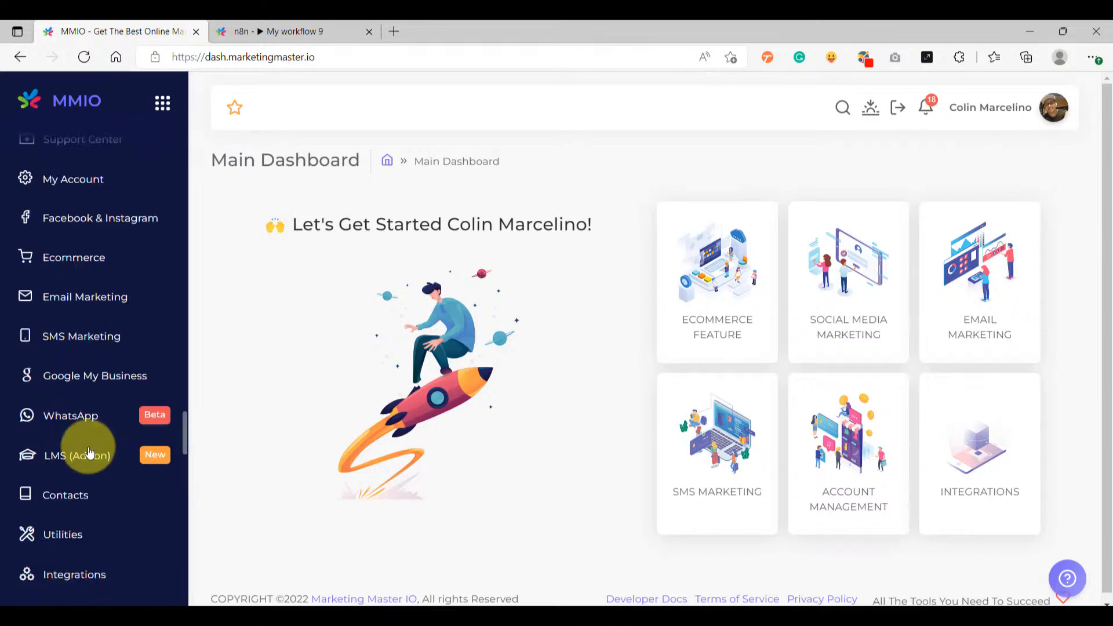
scroll(87, 458, down, 1)
click(74, 444)
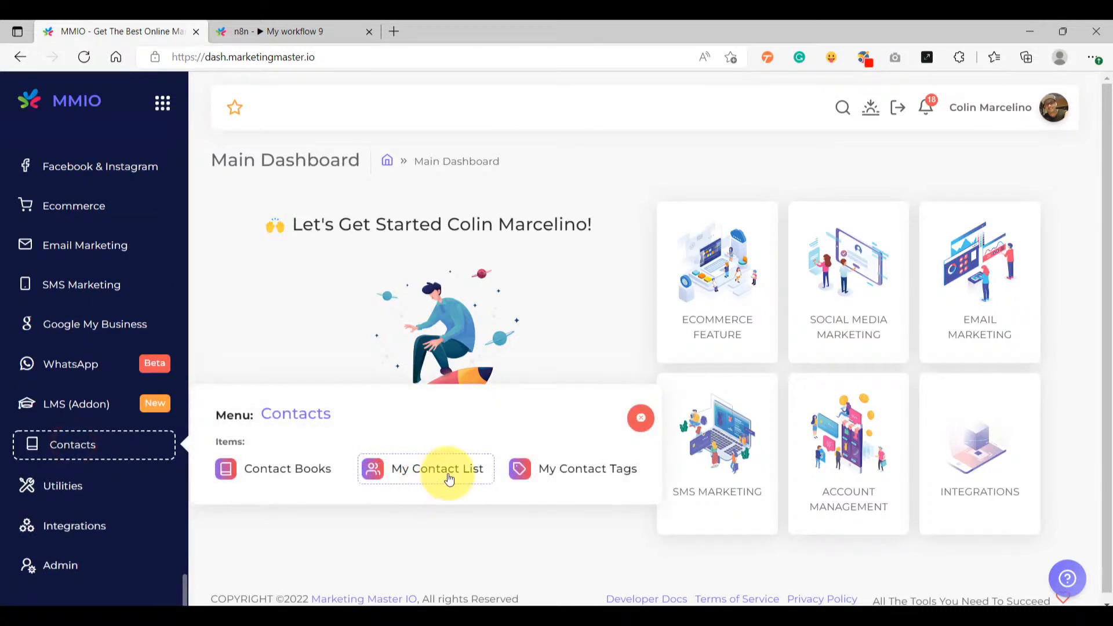
click(449, 479)
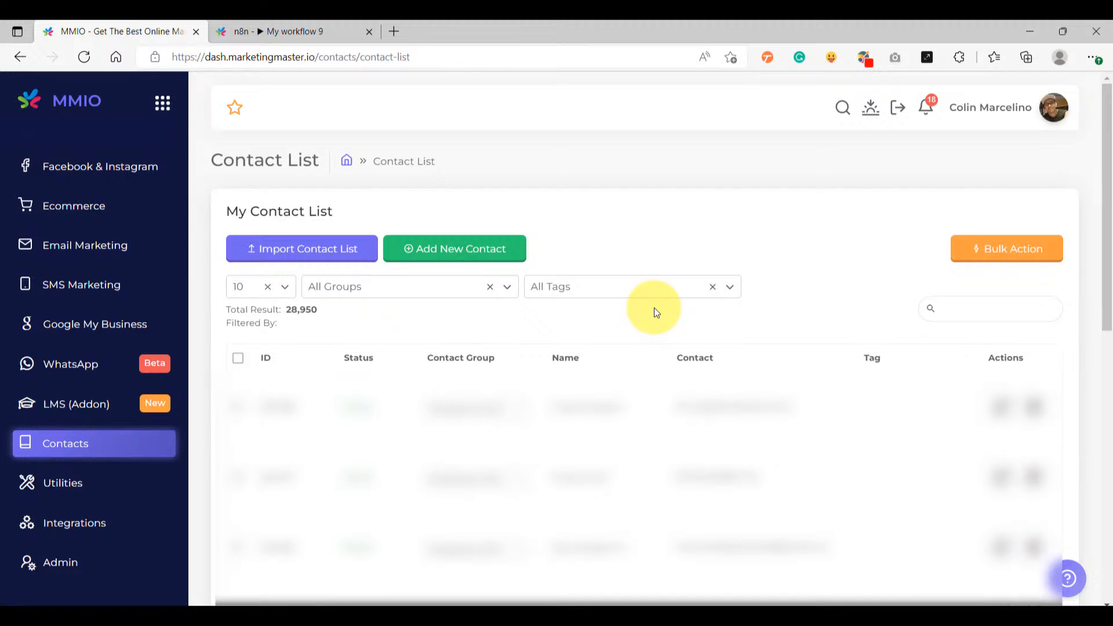
click(435, 286)
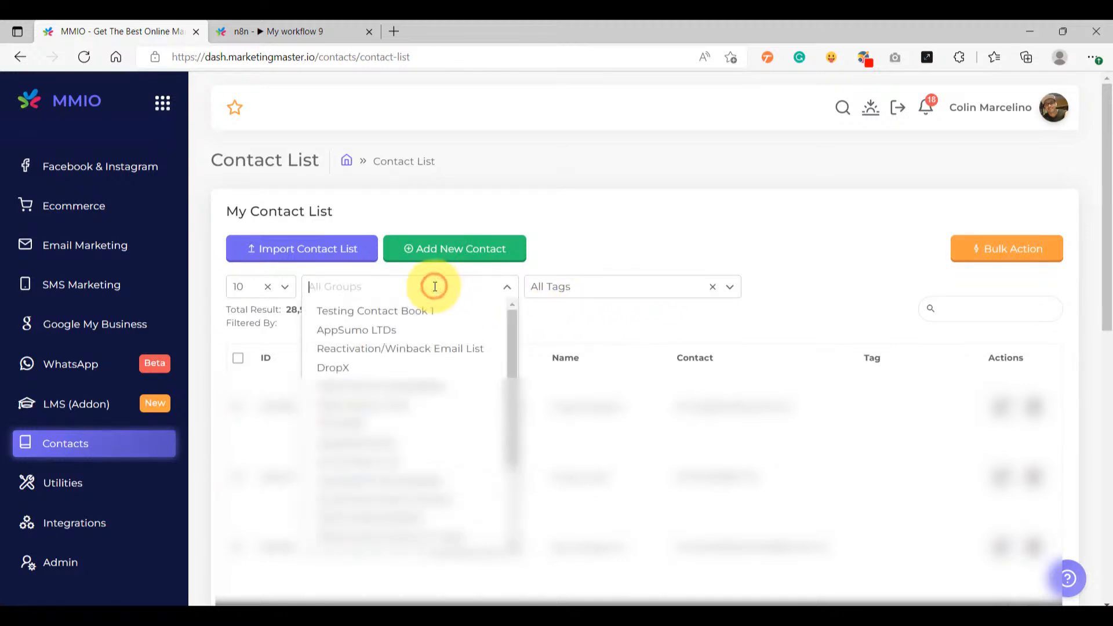
click(409, 316)
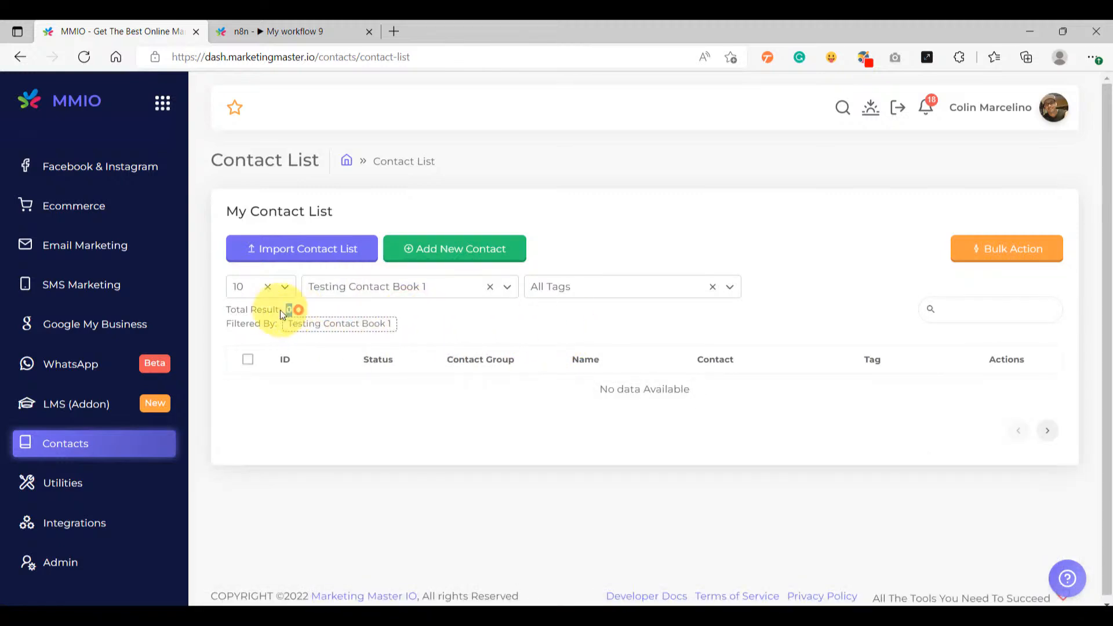
drag(280, 310, 234, 307)
click(506, 323)
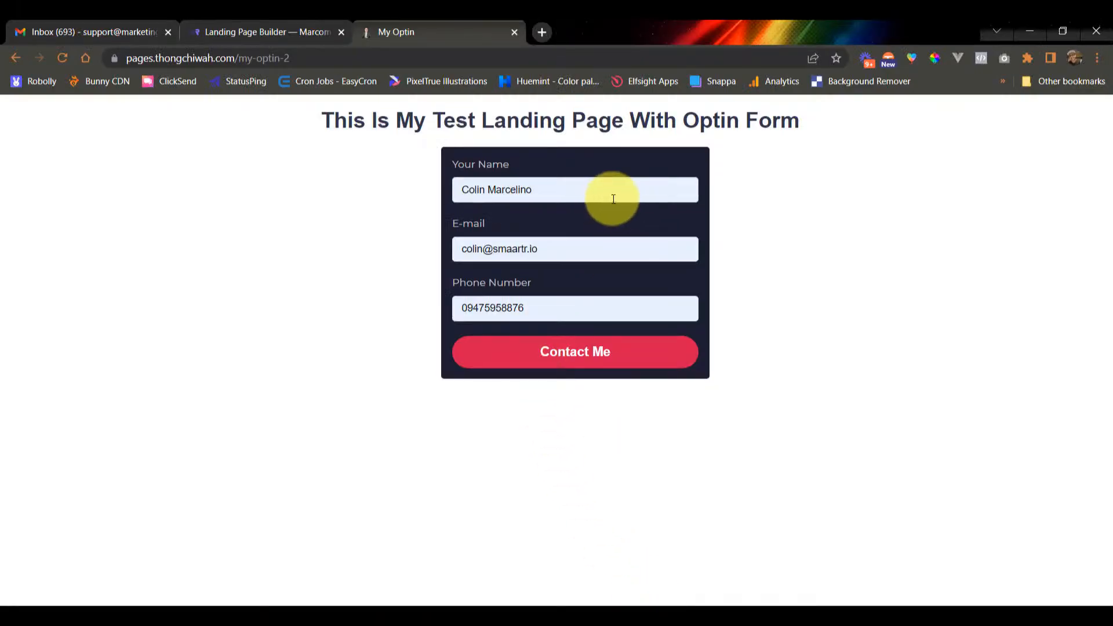
Submit the landing page's opt-in form and open the "Confirm your email here" message in the Gmail inbox.
click(580, 358)
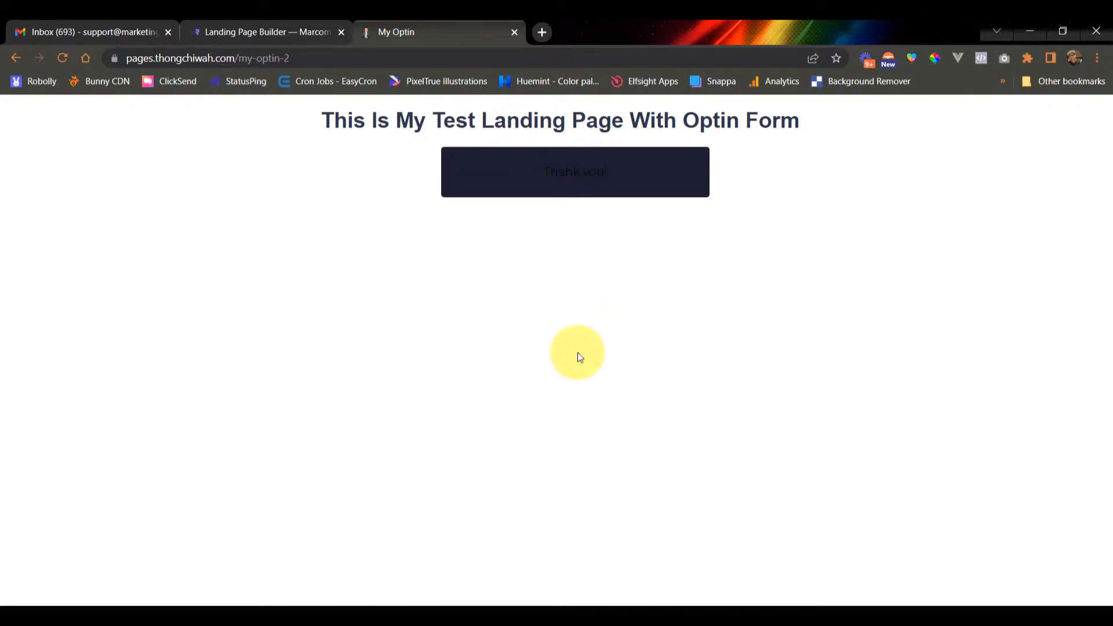
click(633, 181)
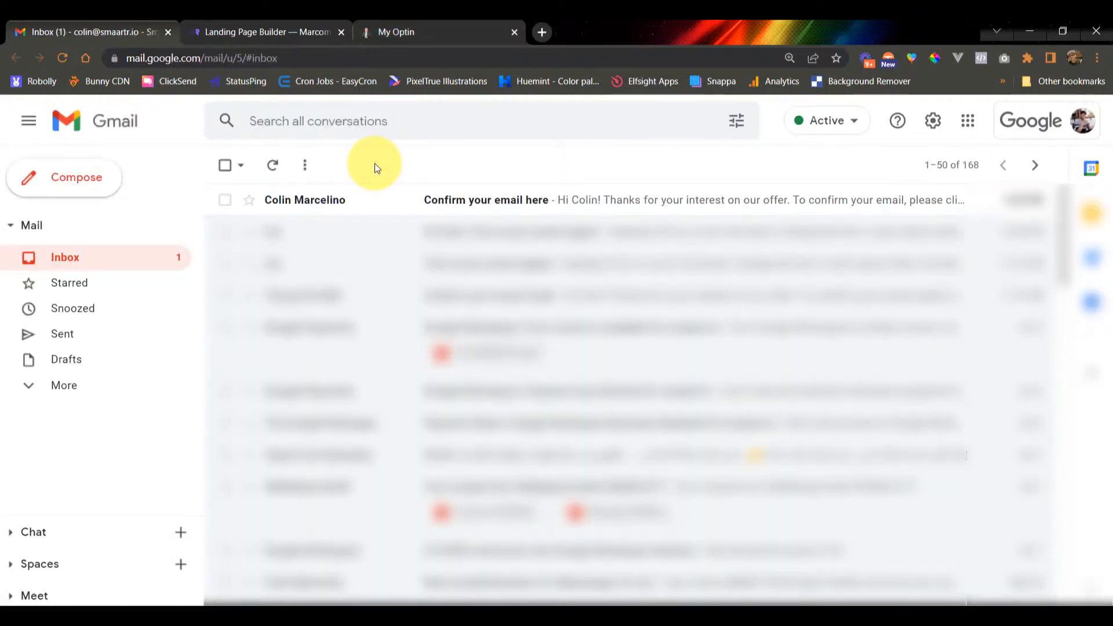
click(376, 210)
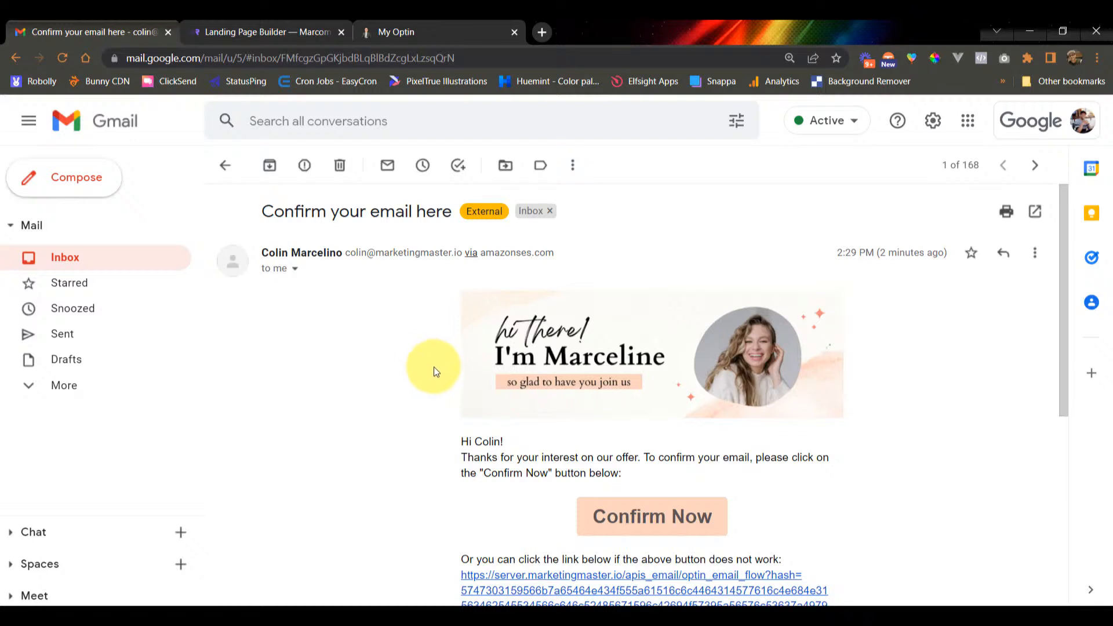
scroll(433, 365, down, 1)
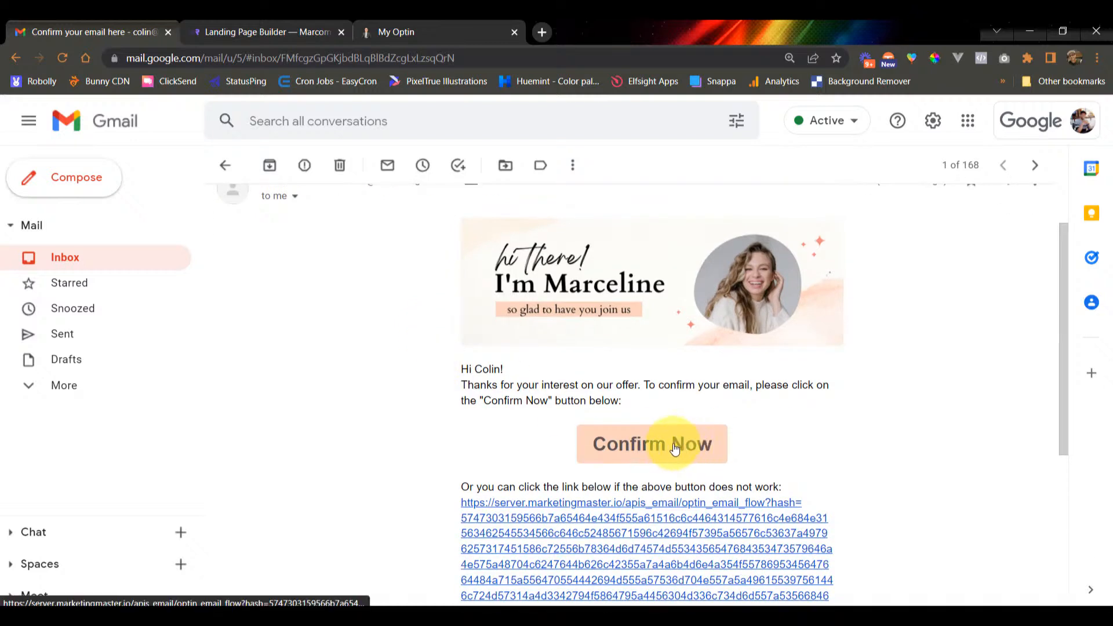
Confirm the opt-in from the opened email, and check the contact's details in MMIO's reopened contact list filtered by Testing Contact Book 1.
click(662, 450)
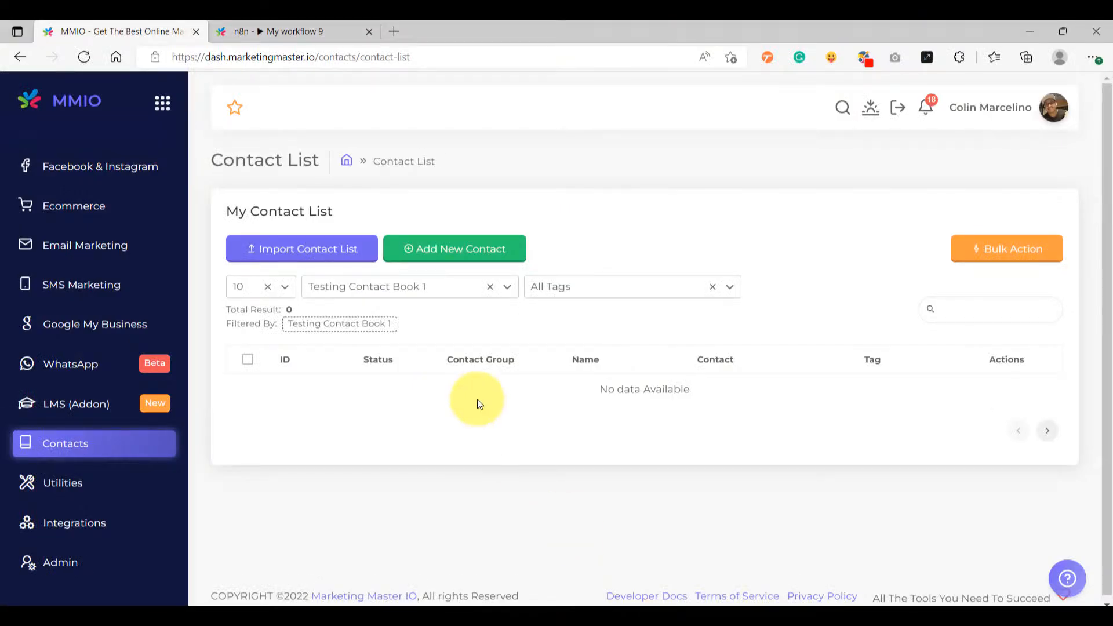
scroll(95, 209, up, 3)
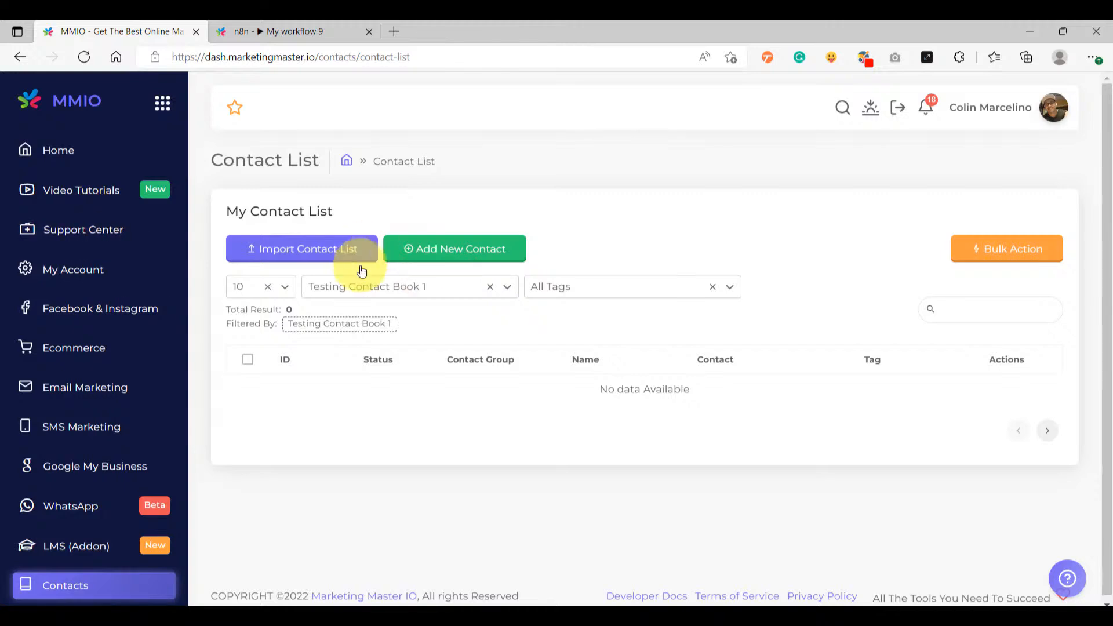
click(91, 155)
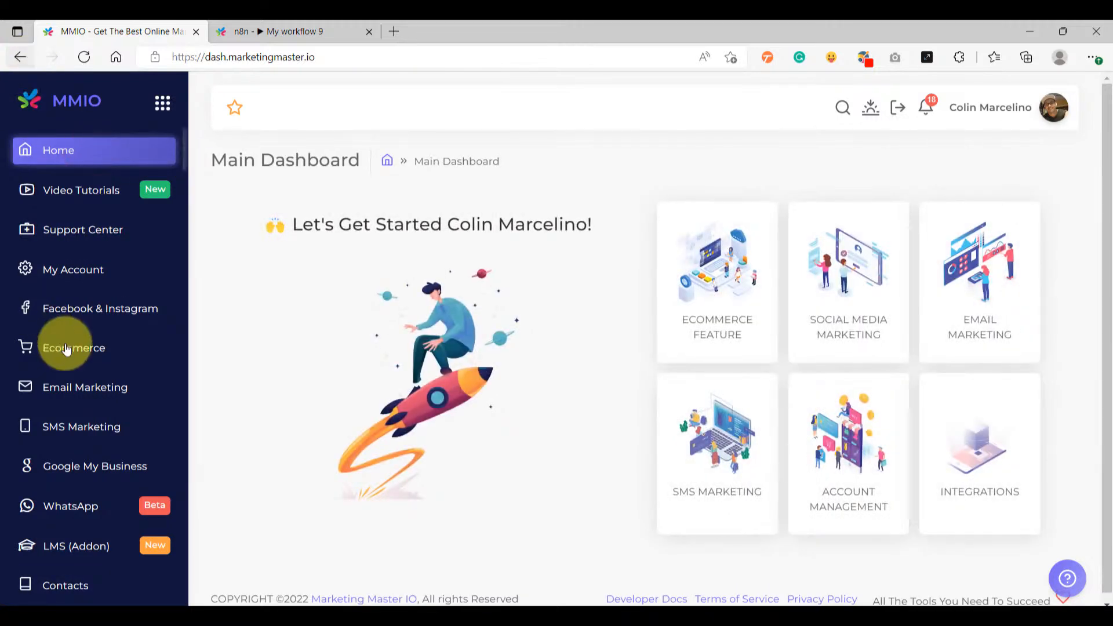
scroll(75, 383, down, 3)
click(87, 449)
click(390, 469)
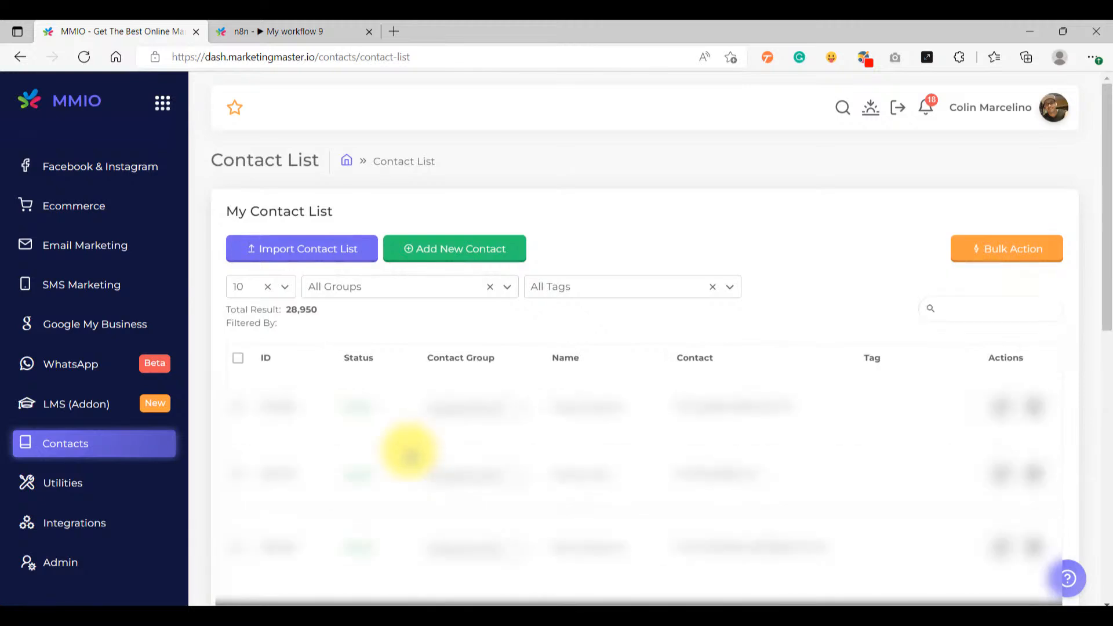
click(417, 284)
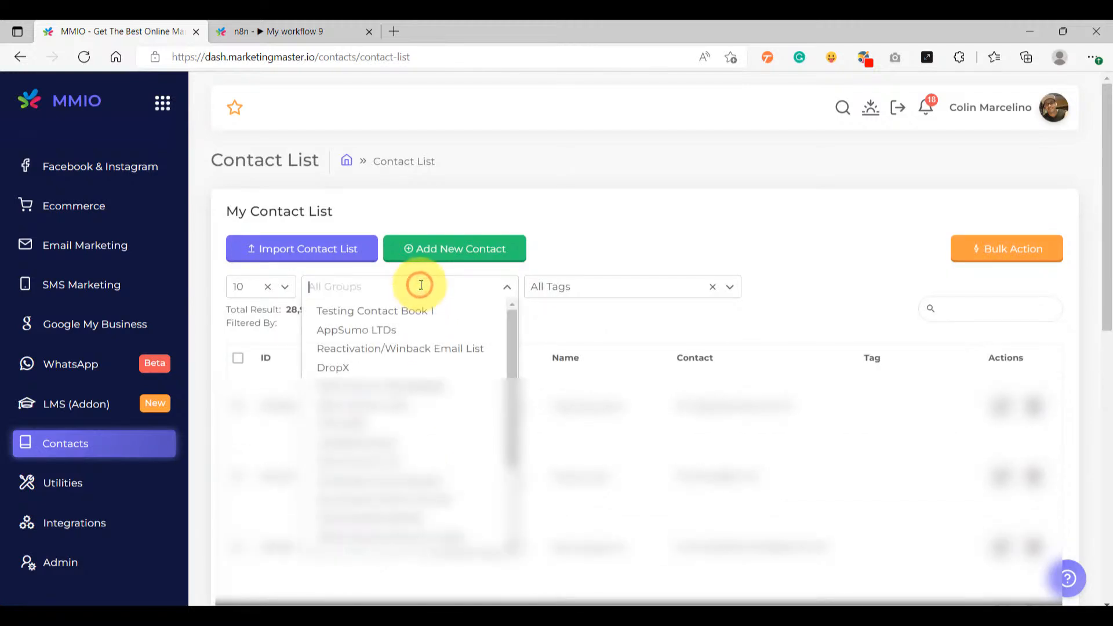
click(411, 313)
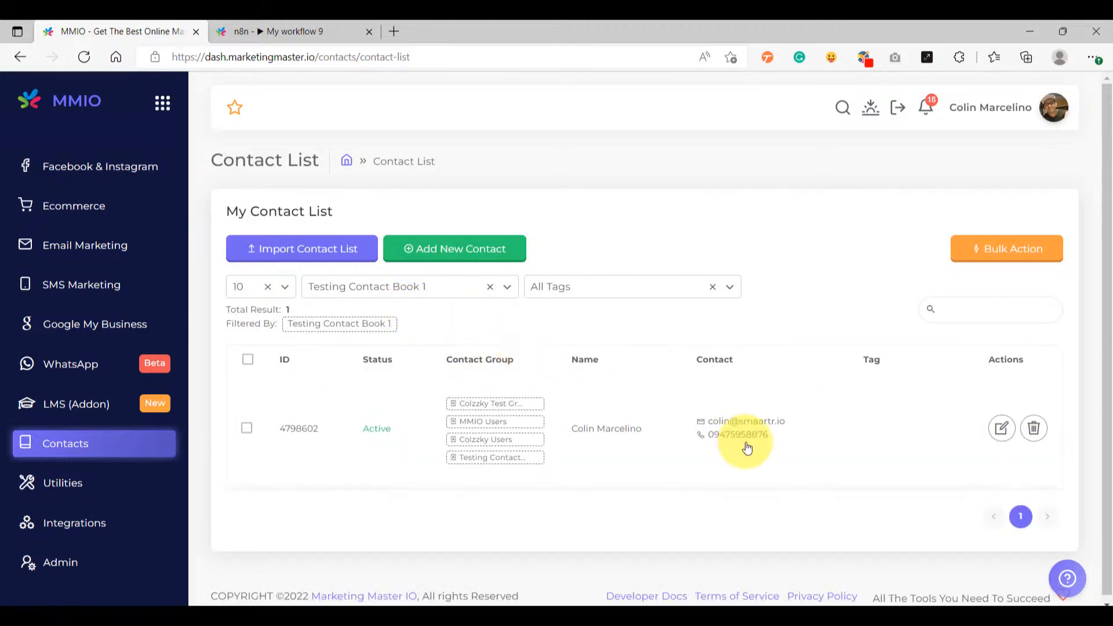
drag(785, 422, 712, 427)
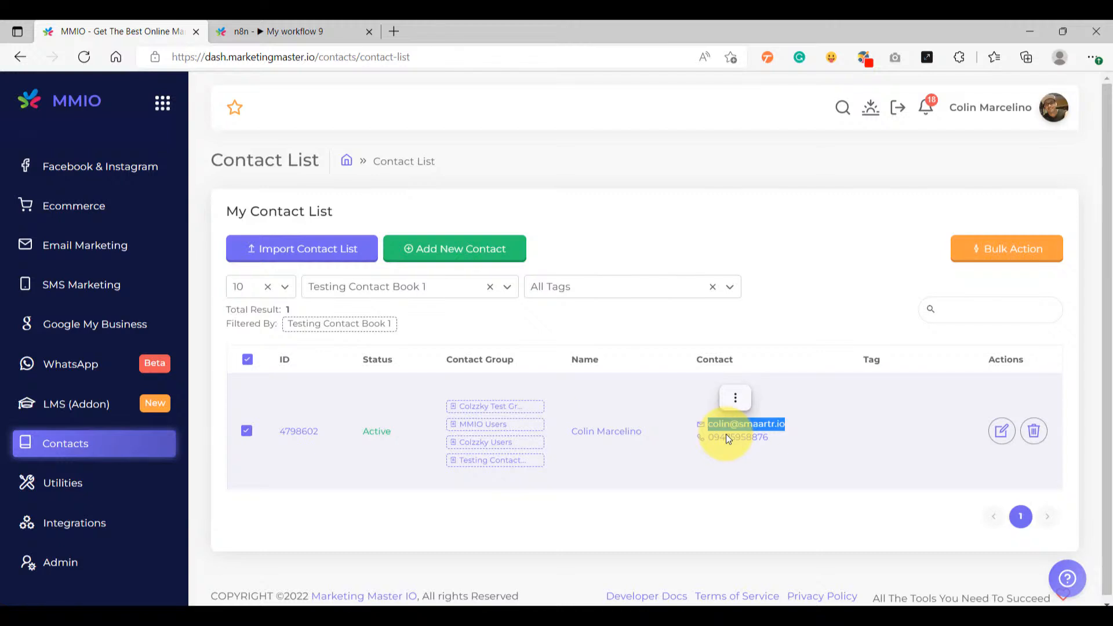
click(725, 433)
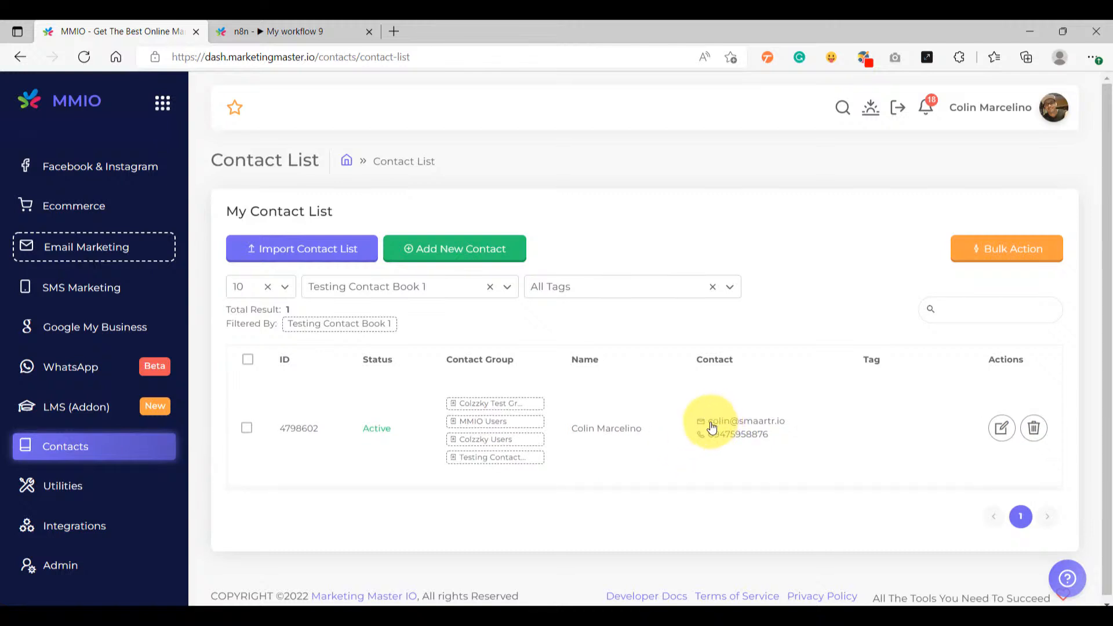
In the Email Flow Builder, open the subscribers list of the Optin Test Email Flow and check the subscriber's e-mail and sending status.
click(129, 252)
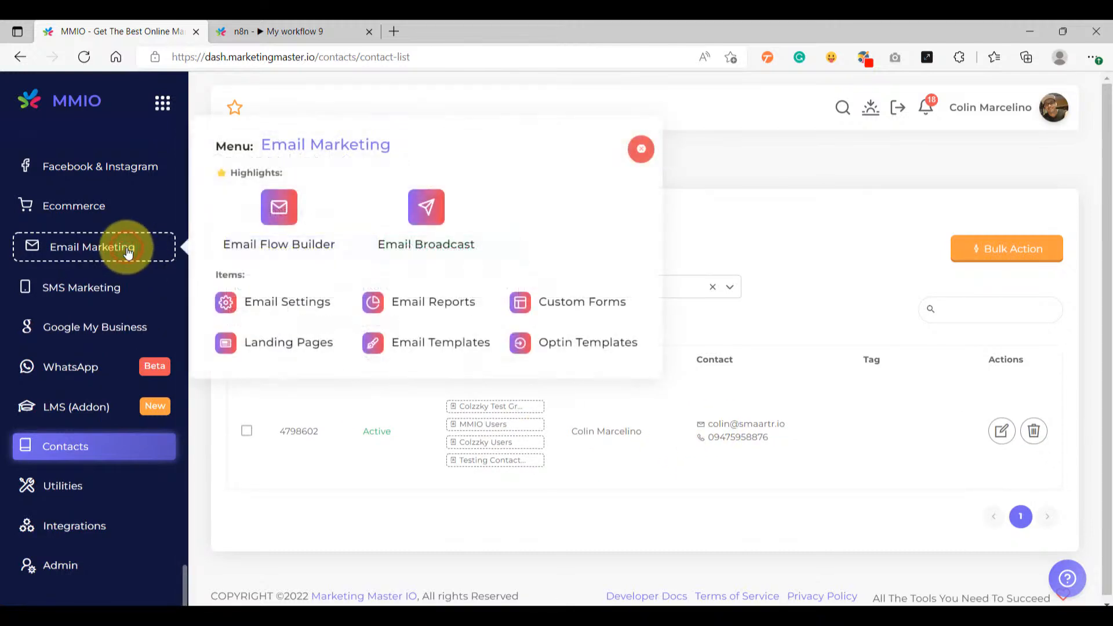
click(292, 234)
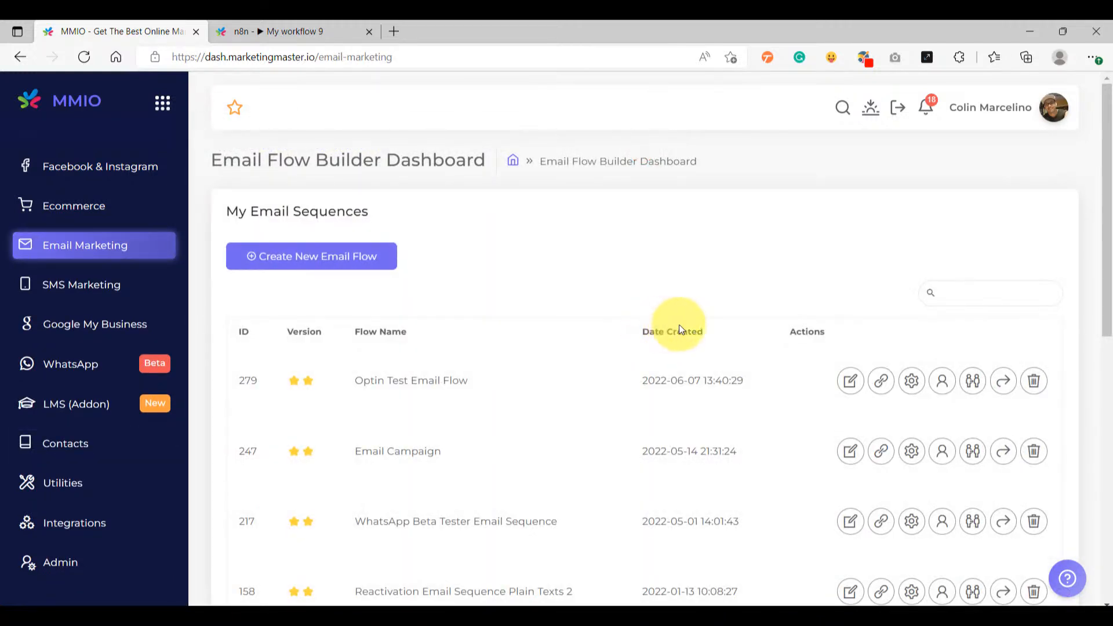
click(945, 386)
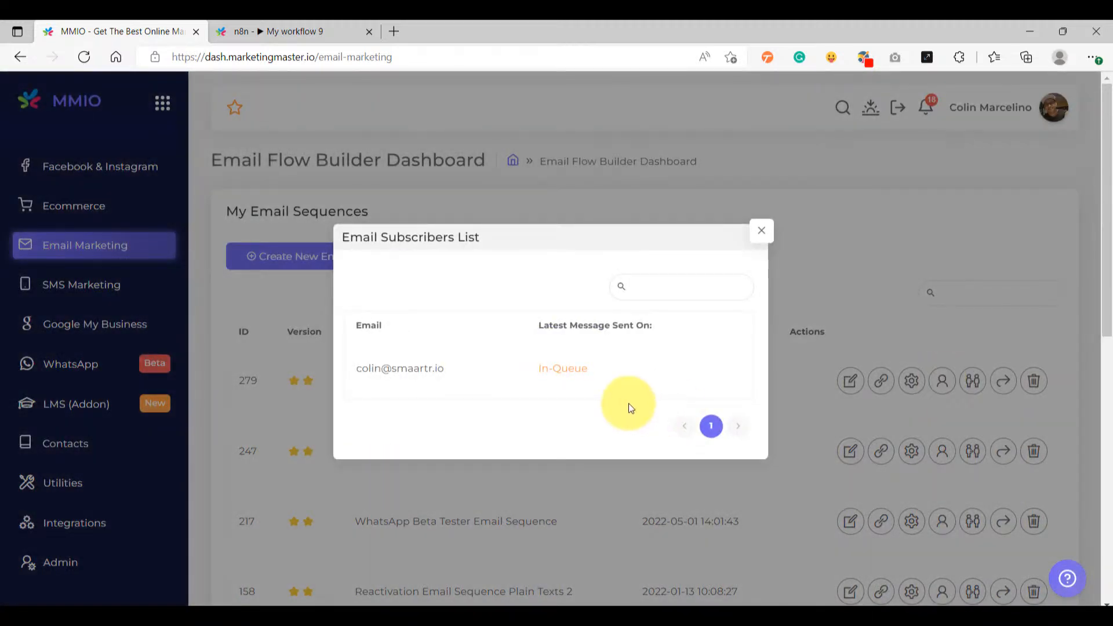
drag(457, 375, 347, 368)
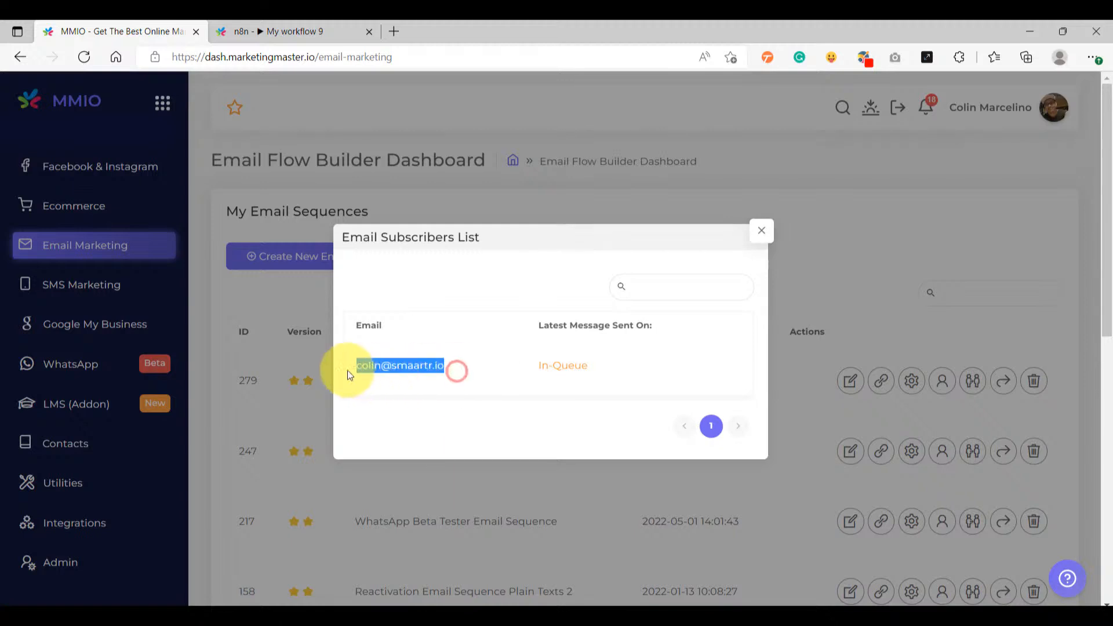
click(613, 377)
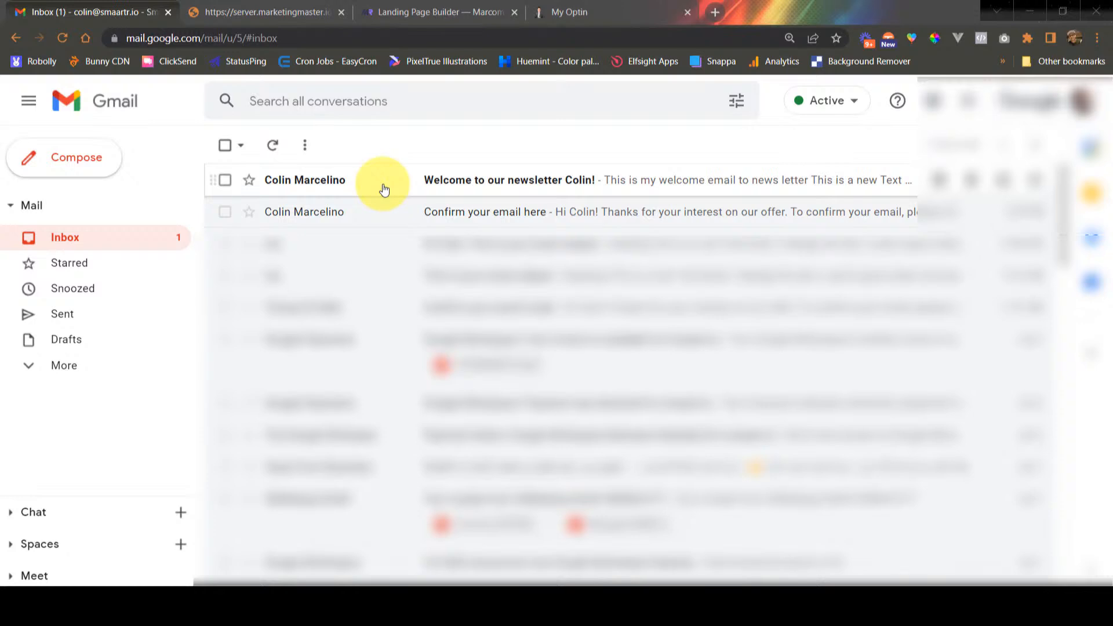
Switch to the Gmail inbox, open the "Welcome to our newsletter" message and review its heading and body down to the unsubscribe link.
click(345, 176)
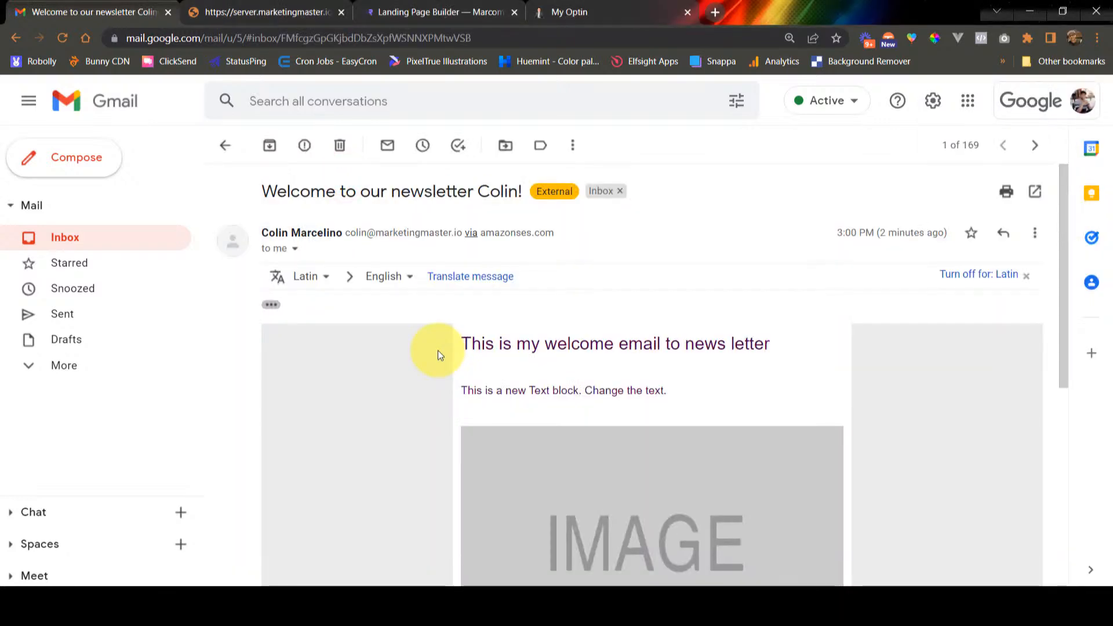
scroll(444, 371, down, 5)
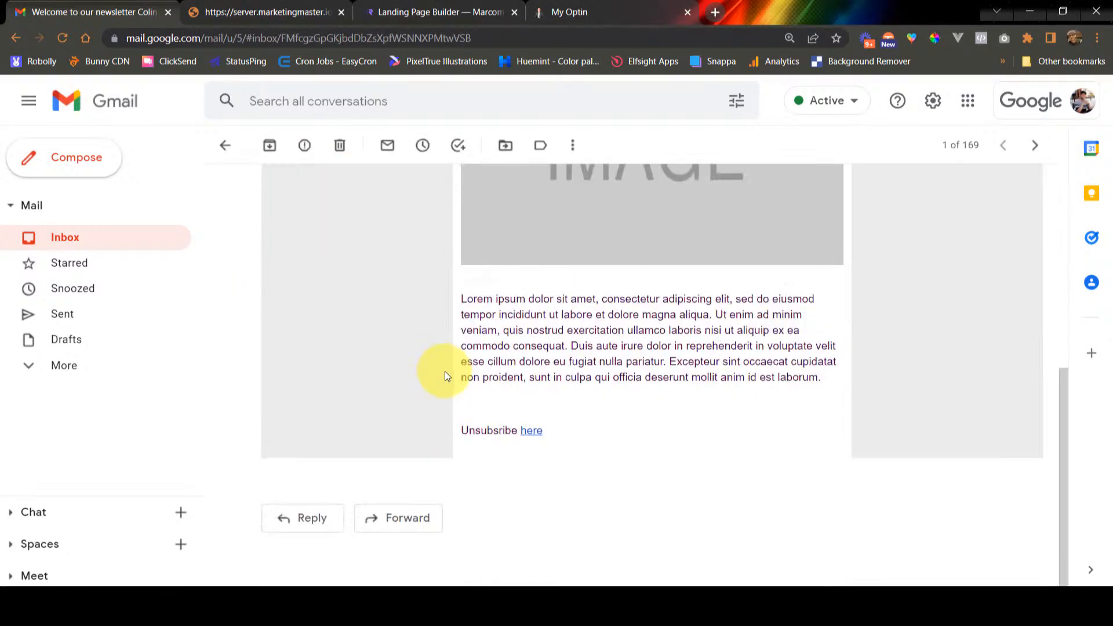
scroll(444, 371, up, 5)
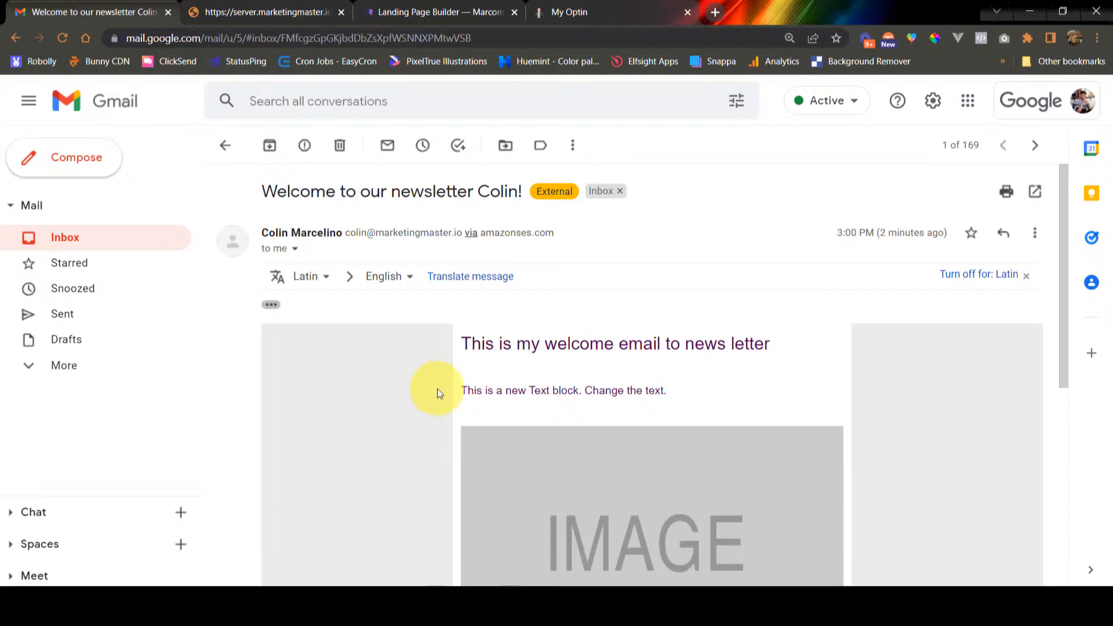
scroll(440, 393, down, 2)
scroll(452, 405, down, 2)
scroll(494, 415, up, 3)
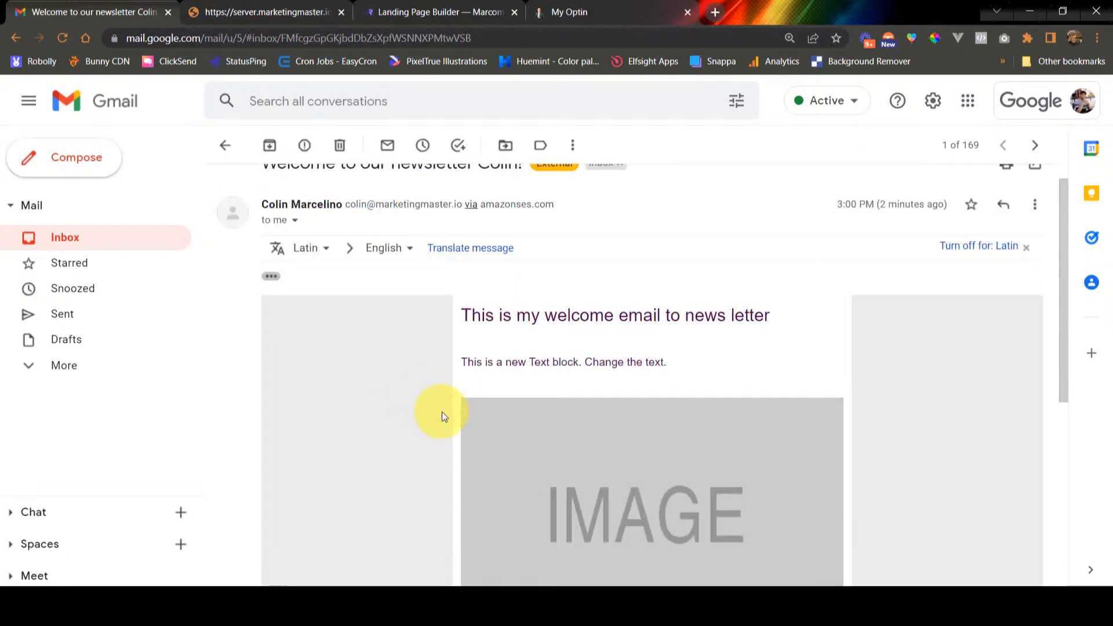
scroll(534, 414, down, 2)
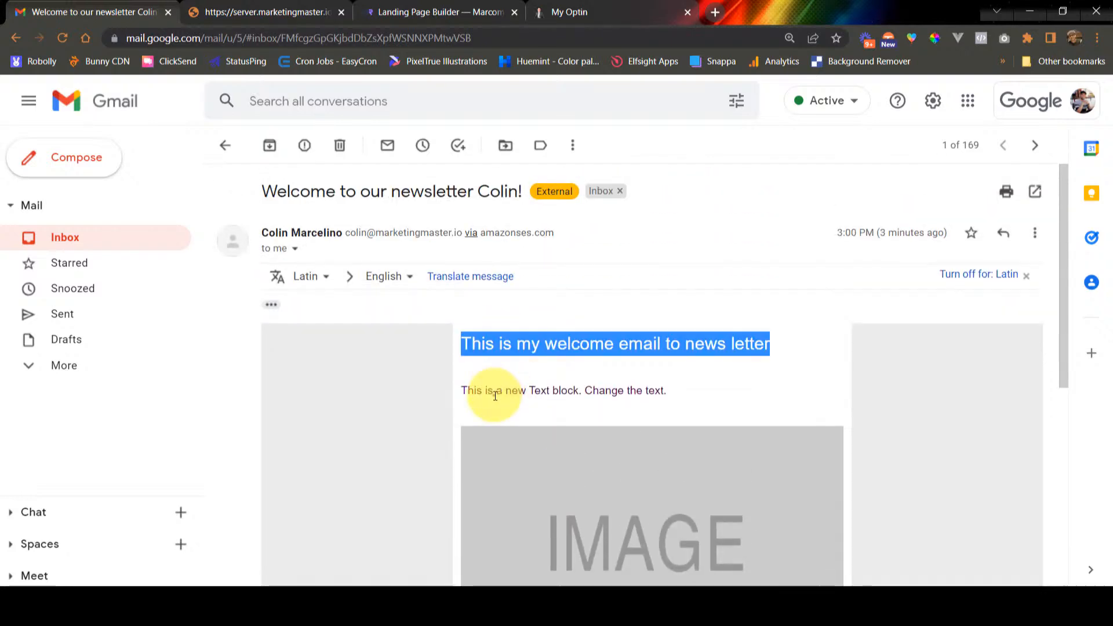
click(493, 395)
drag(466, 346, 770, 342)
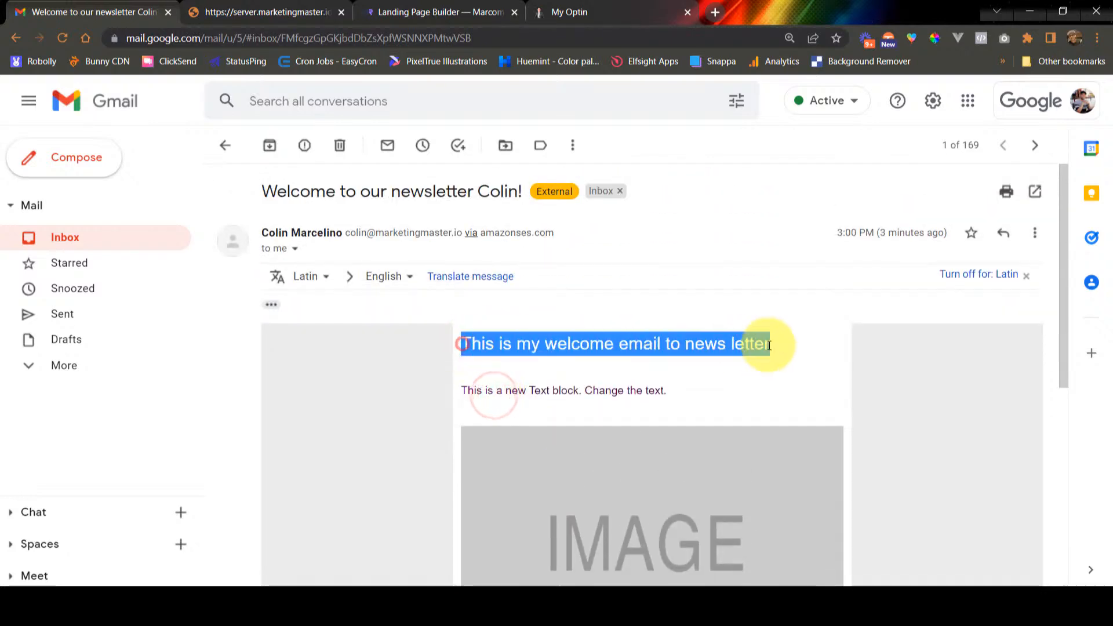
click(669, 394)
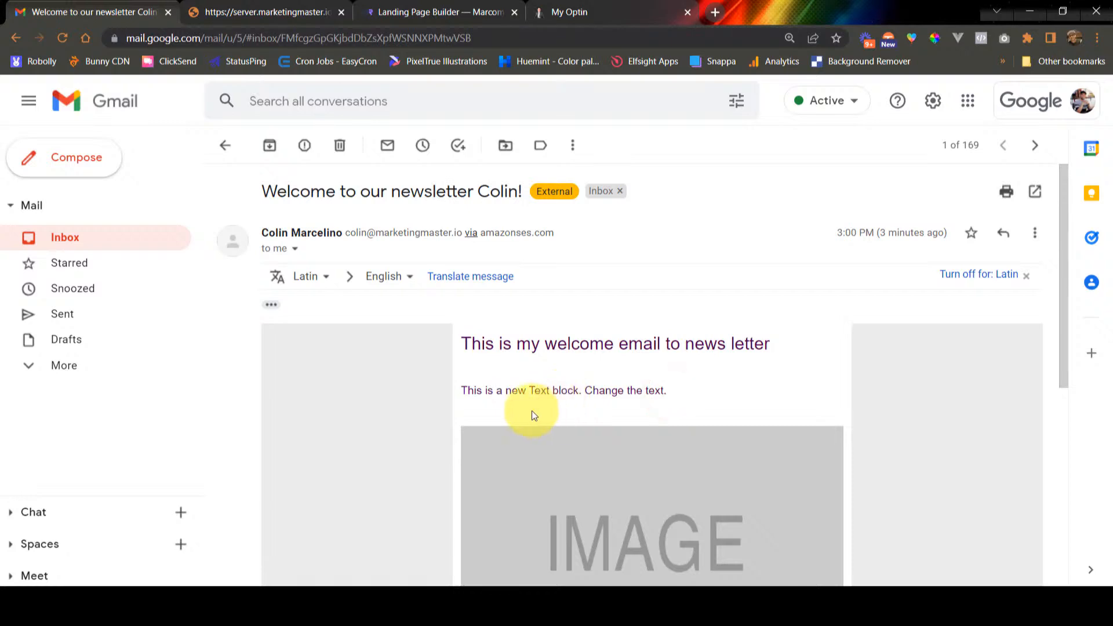